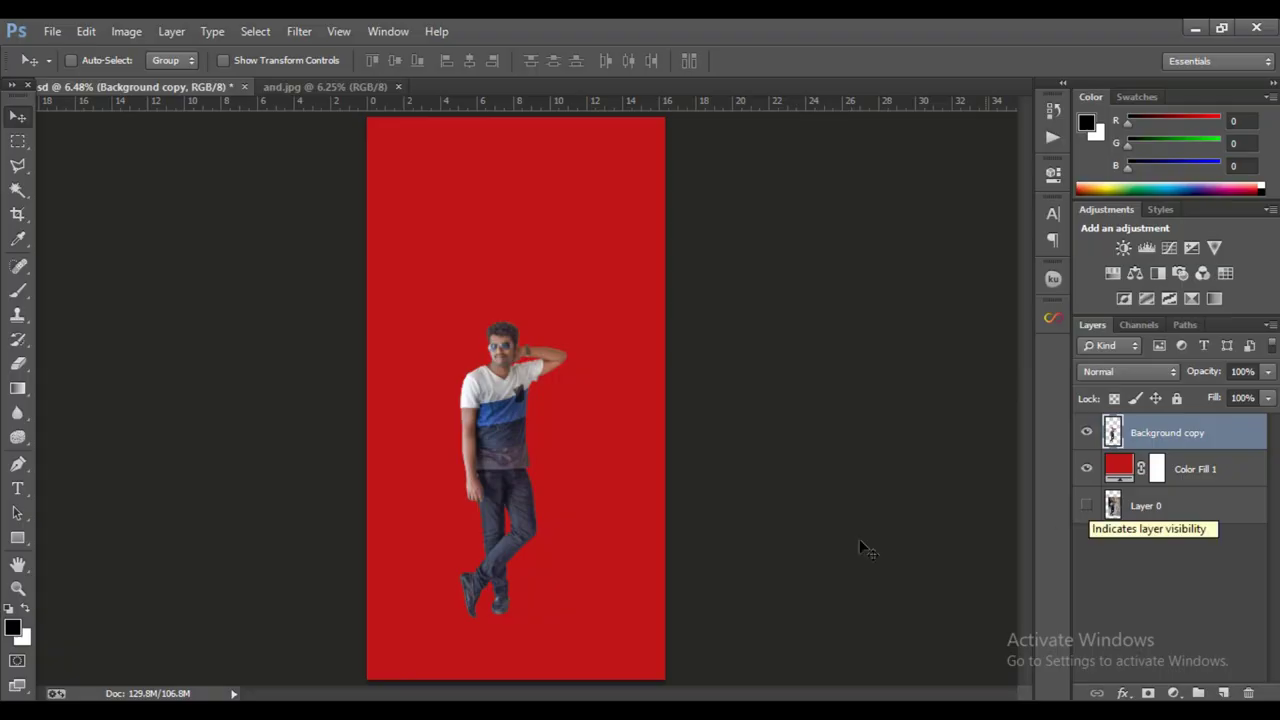
- Compare the cutout against the original Layer 0 photo, then nudge the man slightly right
click(1087, 432)
click(1087, 468)
click(1087, 505)
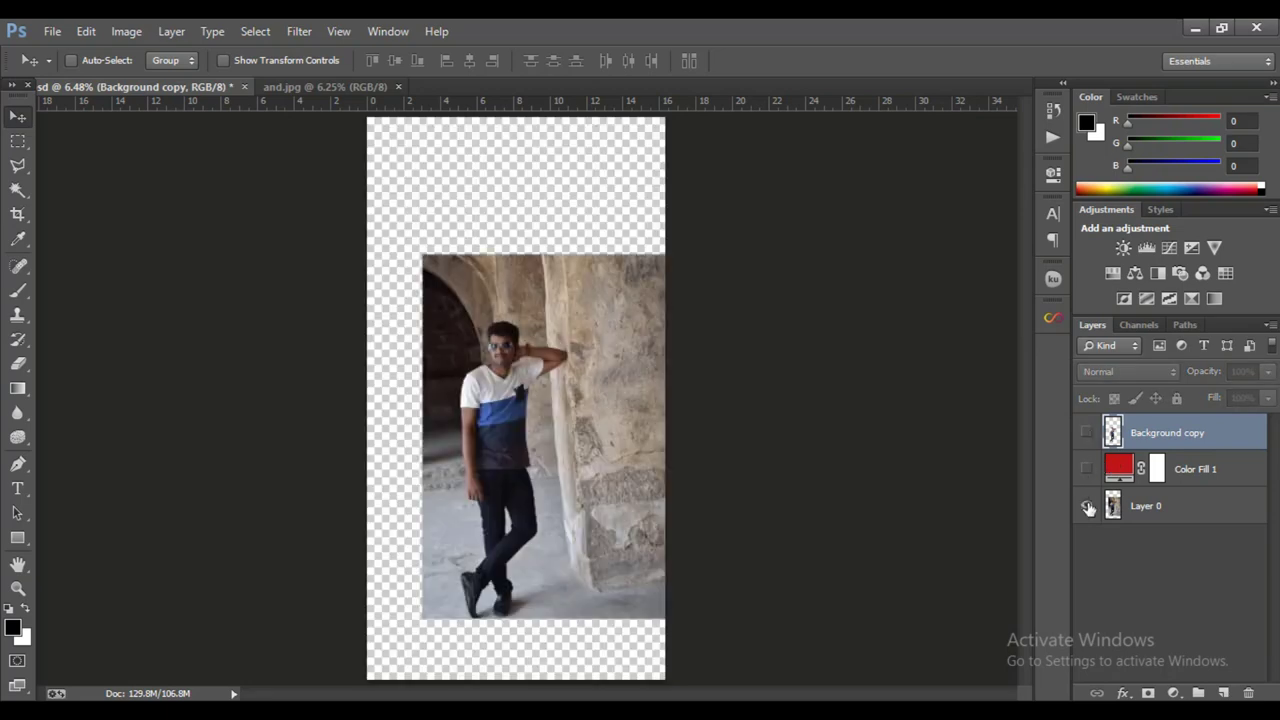
click(1087, 468)
click(1087, 432)
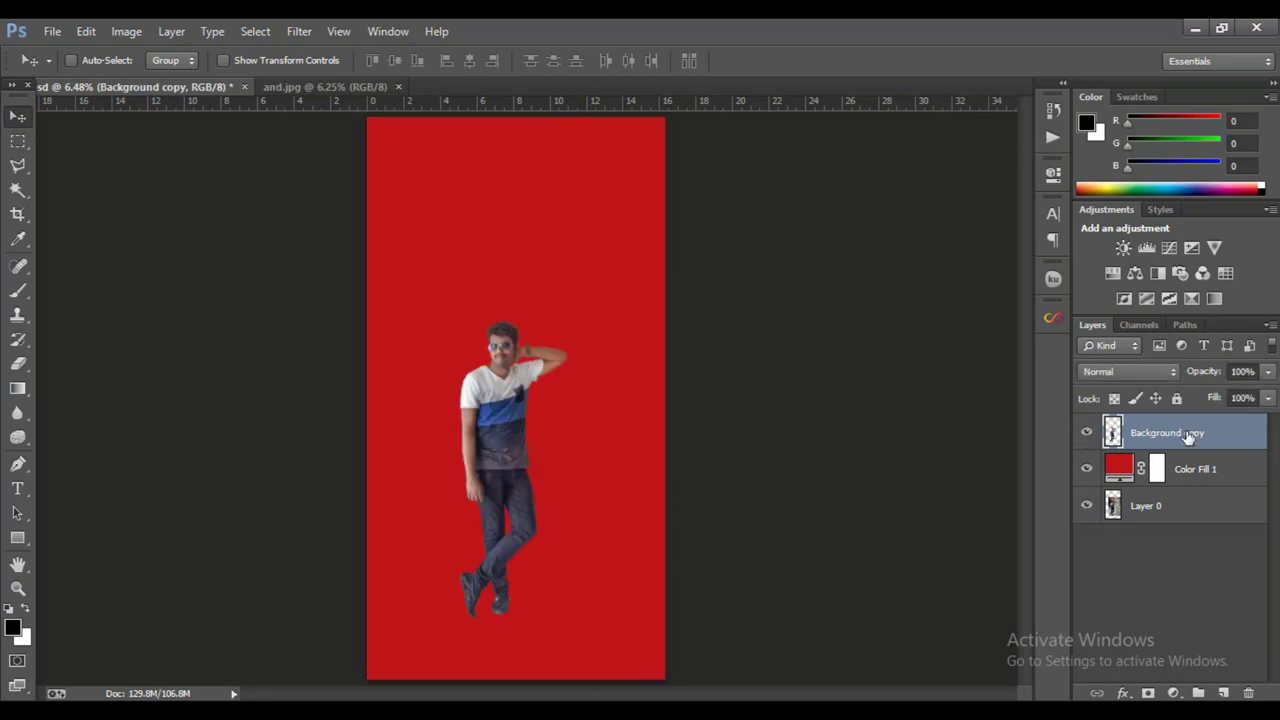
drag(494, 480, 506, 478)
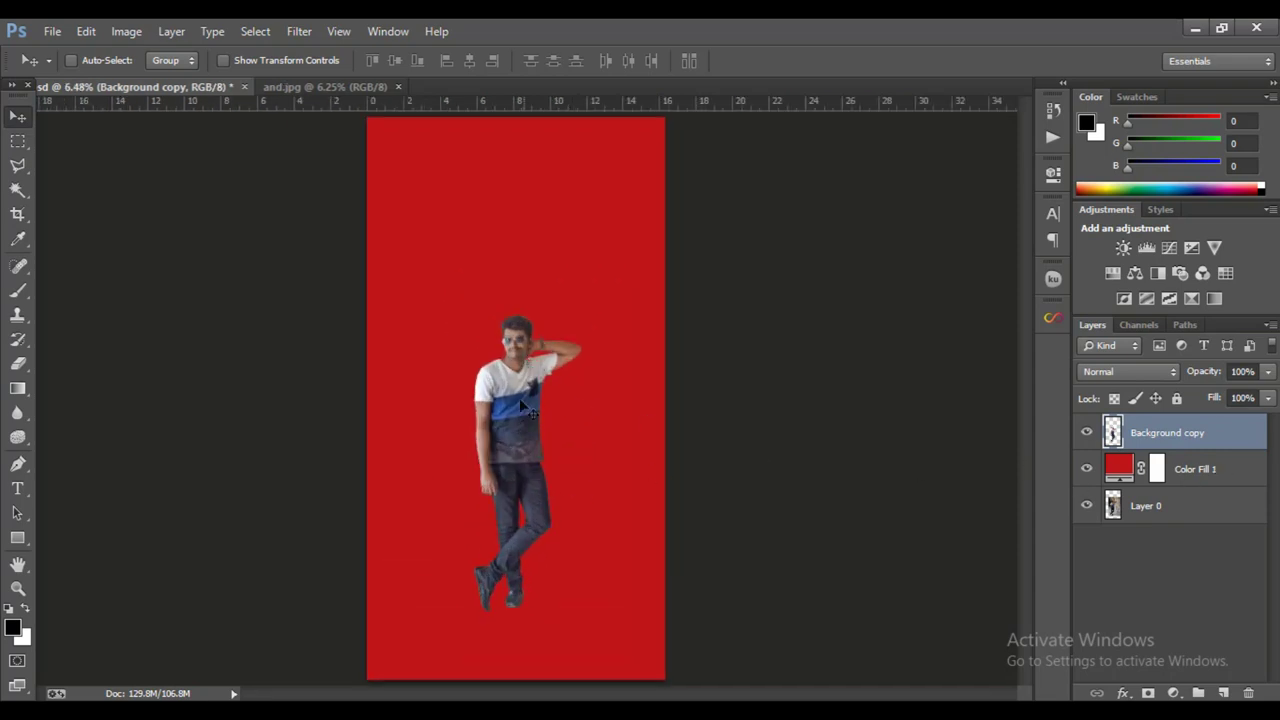
scroll(532, 439, down, 1)
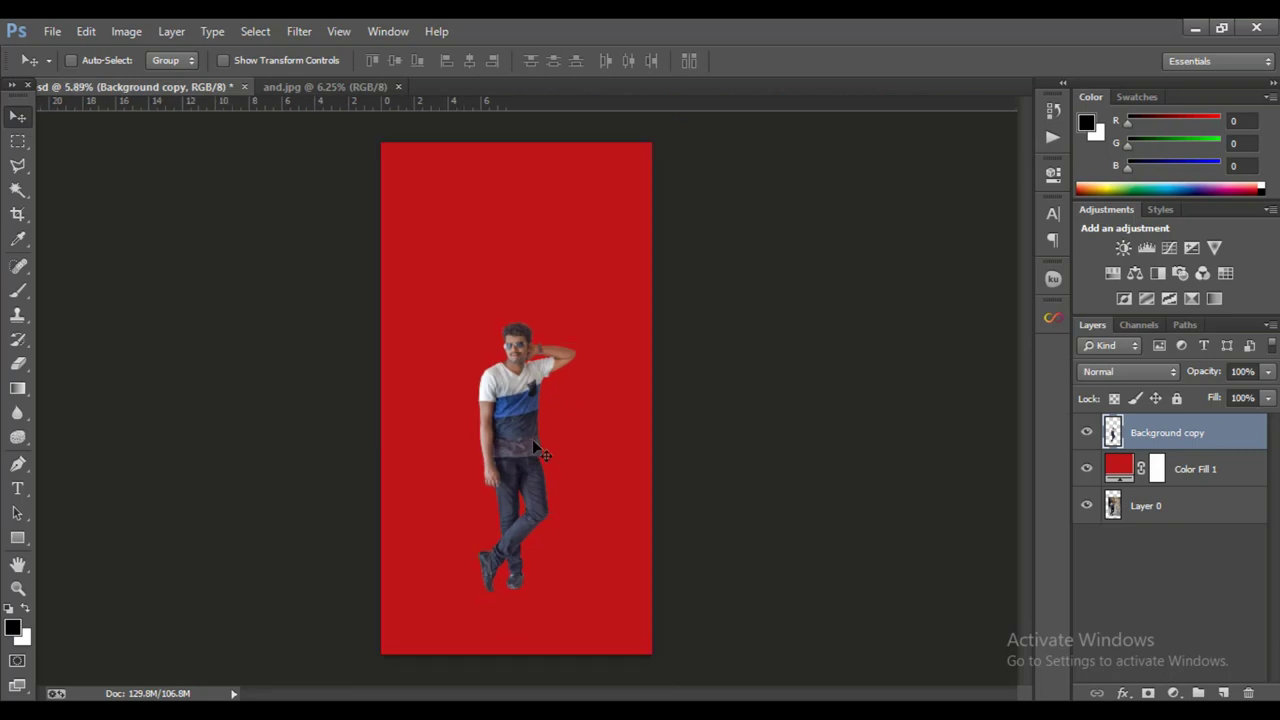
- Bring the and.jpg truck photo in as Layer 1 below the man, then move him onto the truck
click(319, 88)
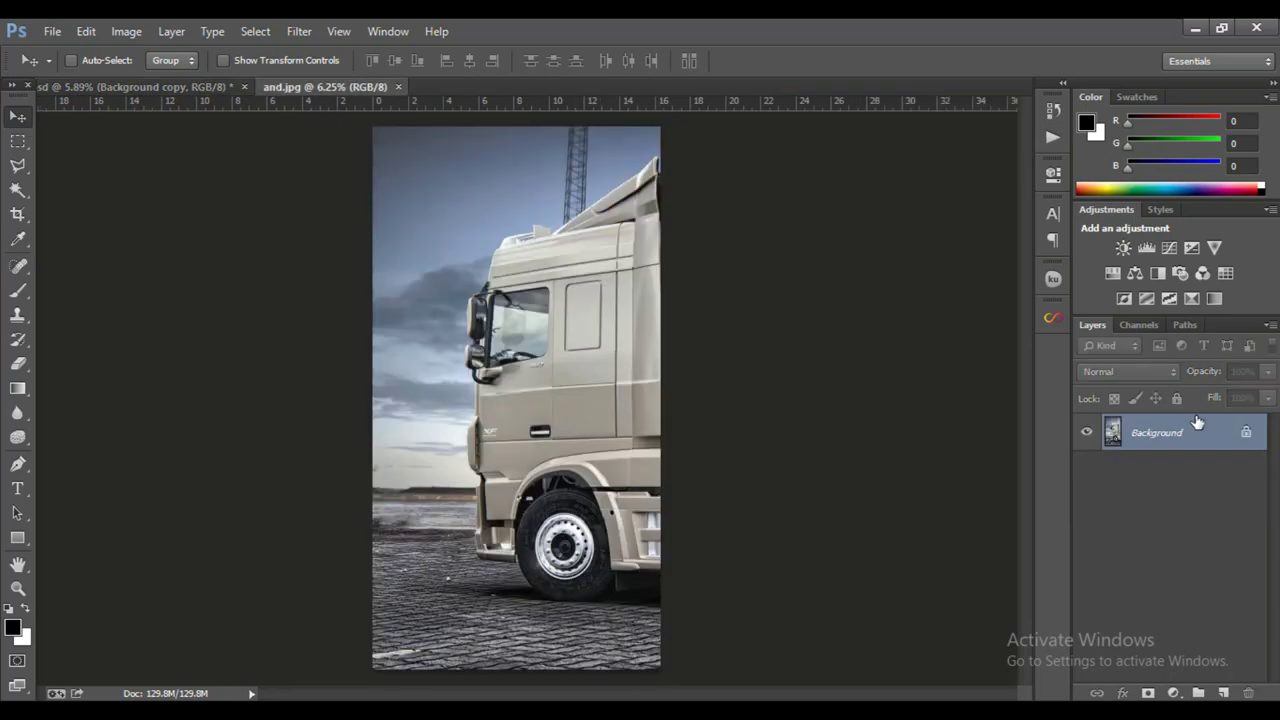
mouse_move(590, 415)
mouse_down()
mouse_move(175, 88)
mouse_move(536, 378)
mouse_move(571, 424)
mouse_up()
drag(1173, 443, 1172, 473)
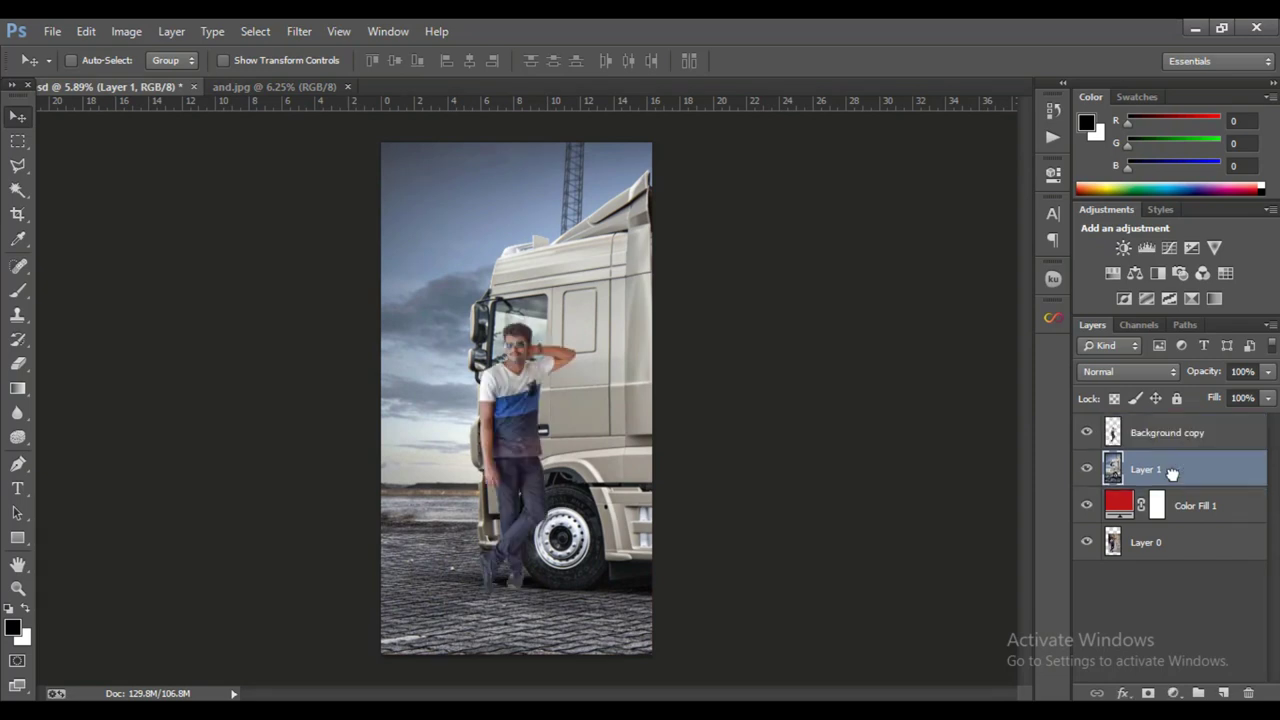
click(1138, 443)
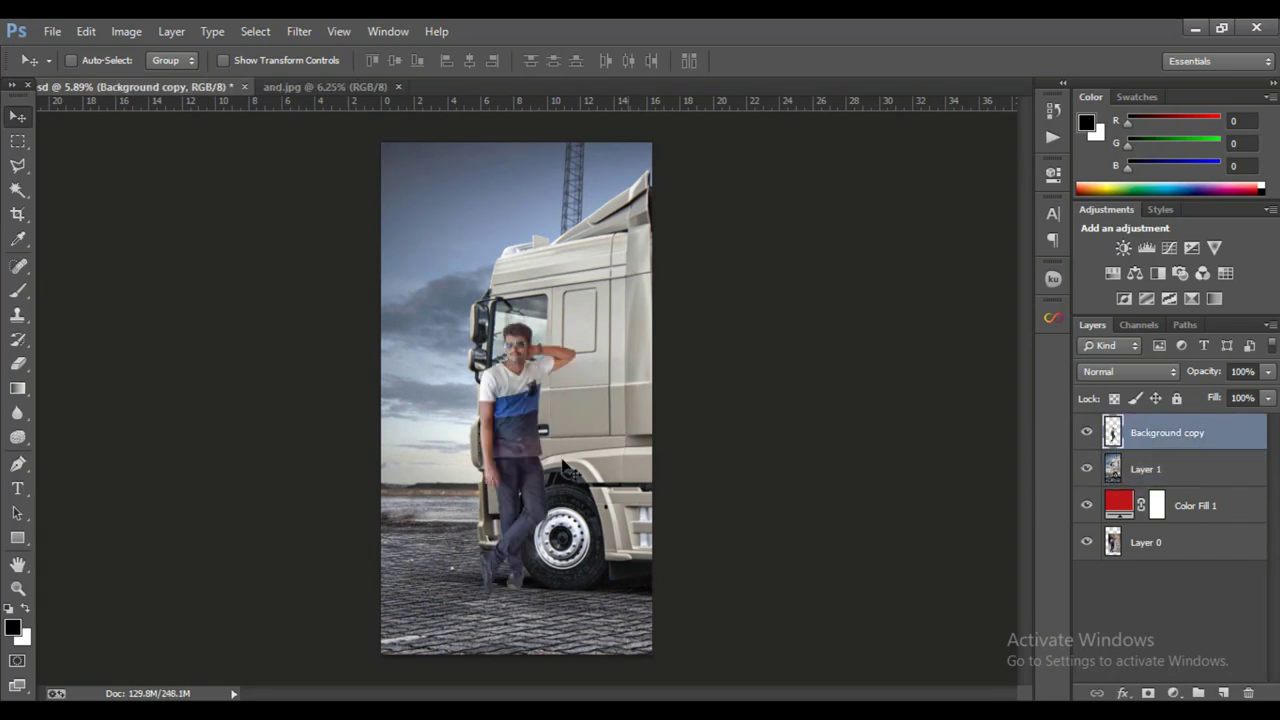
drag(521, 467, 534, 478)
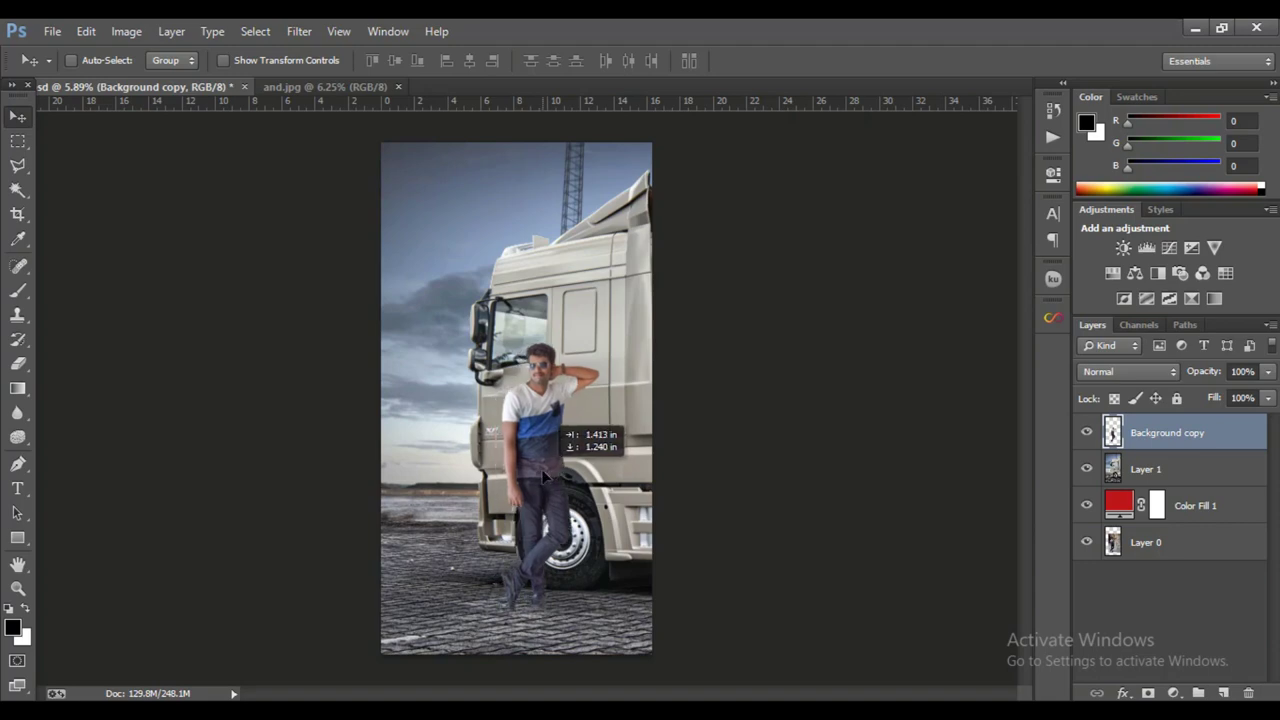
- Nudge the man slightly right and down against the truck, zooming in to check
drag(534, 478, 542, 482)
scroll(562, 551, up, 1)
scroll(562, 548, up, 3)
scroll(562, 548, up, 1)
scroll(562, 548, down, 4)
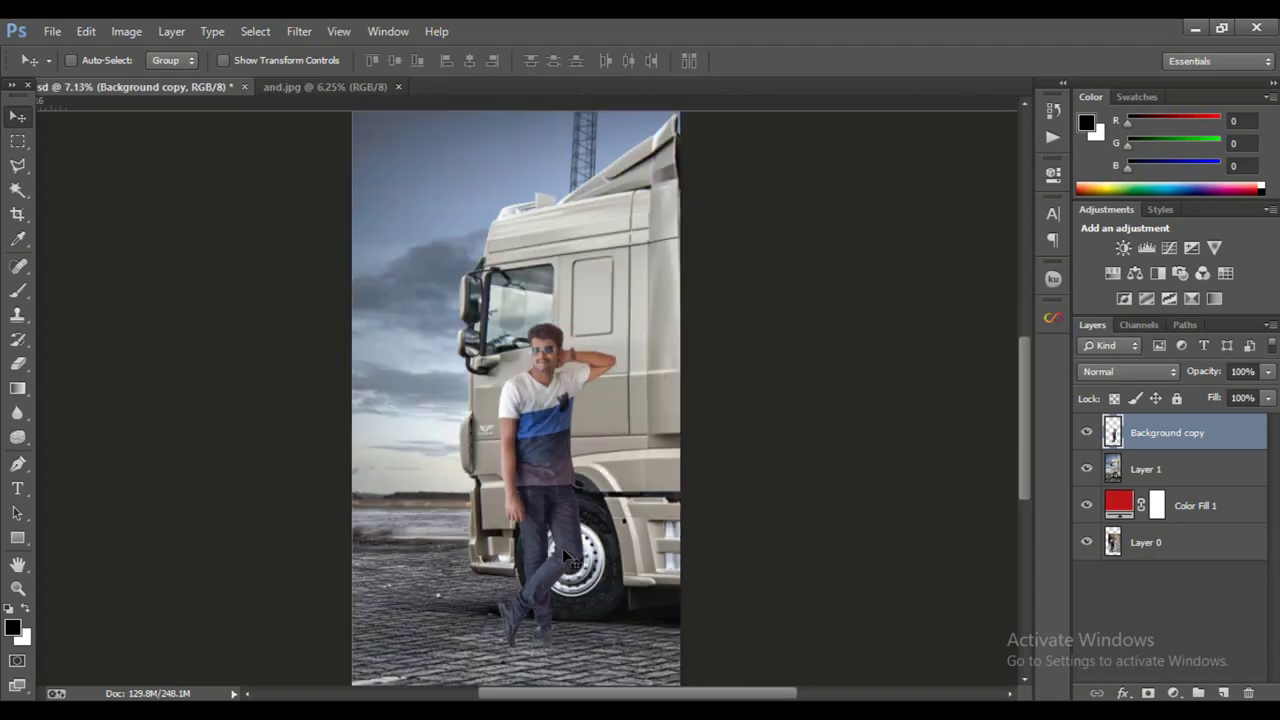
scroll(562, 548, down, 3)
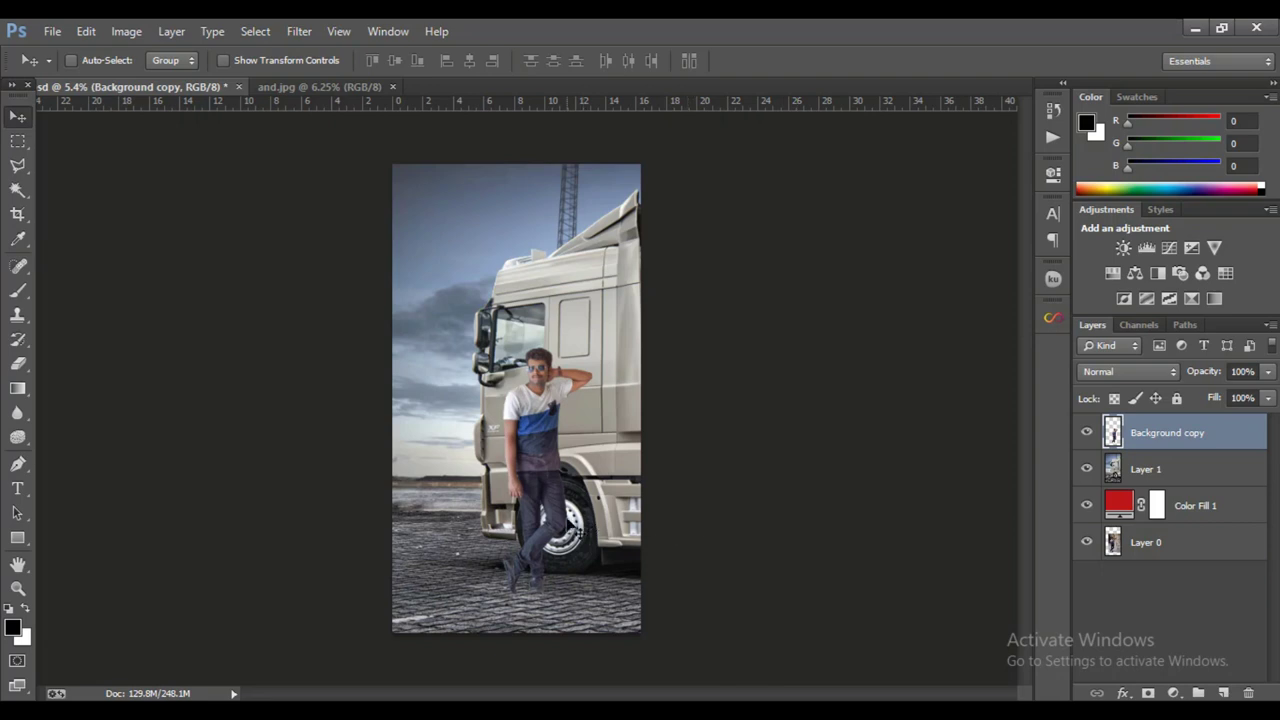
scroll(568, 528, up, 1)
scroll(562, 527, up, 2)
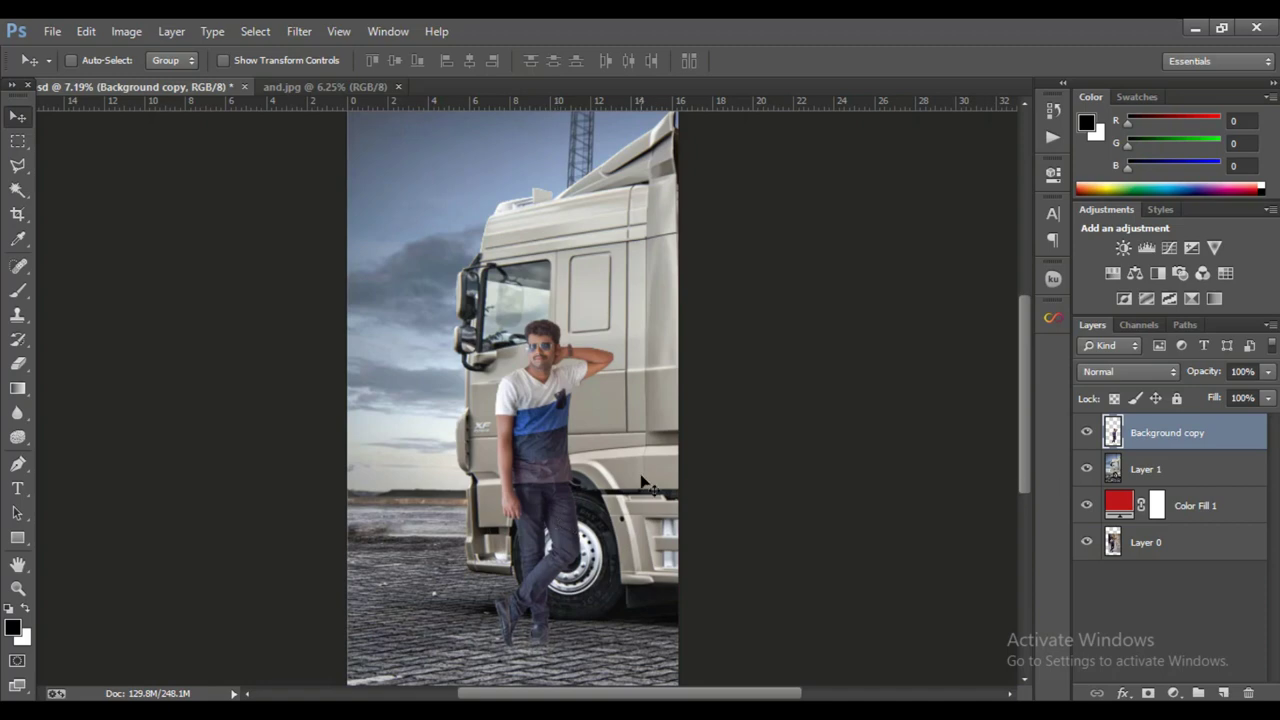
- Shift the man slightly up and right in front of the truck's front wheel
key(ctrl+t)
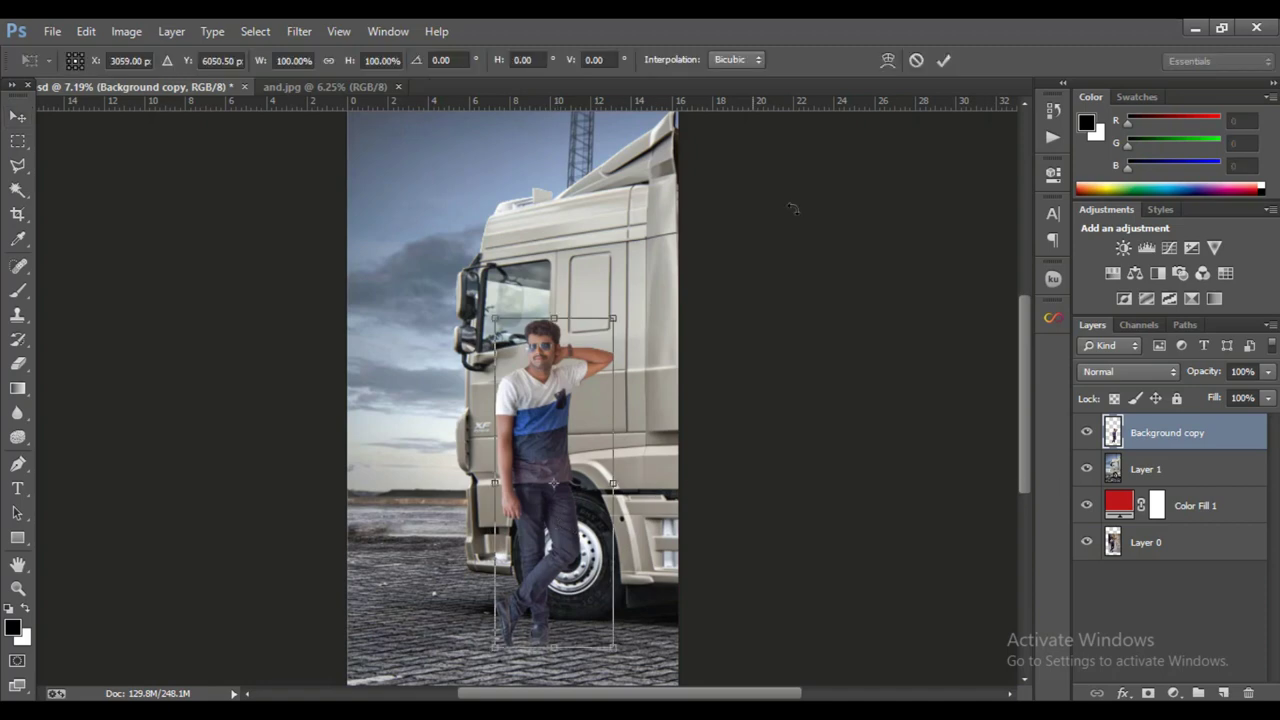
click(918, 60)
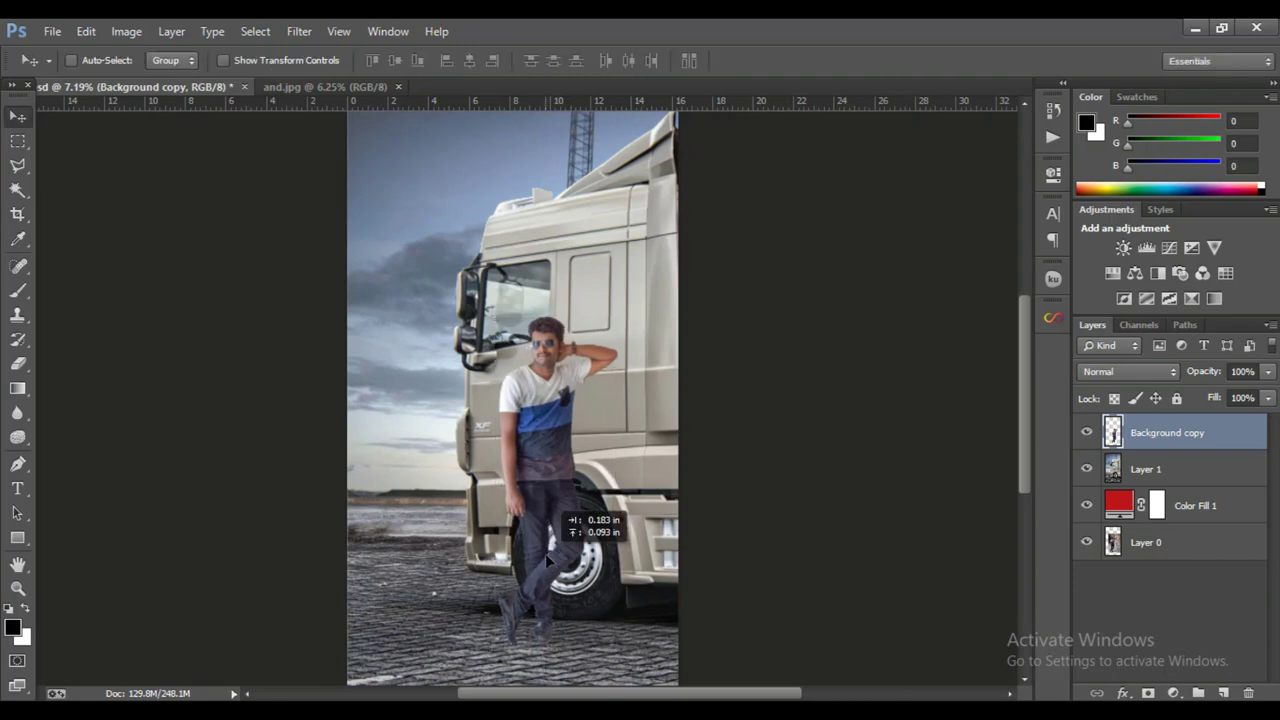
drag(540, 558, 545, 553)
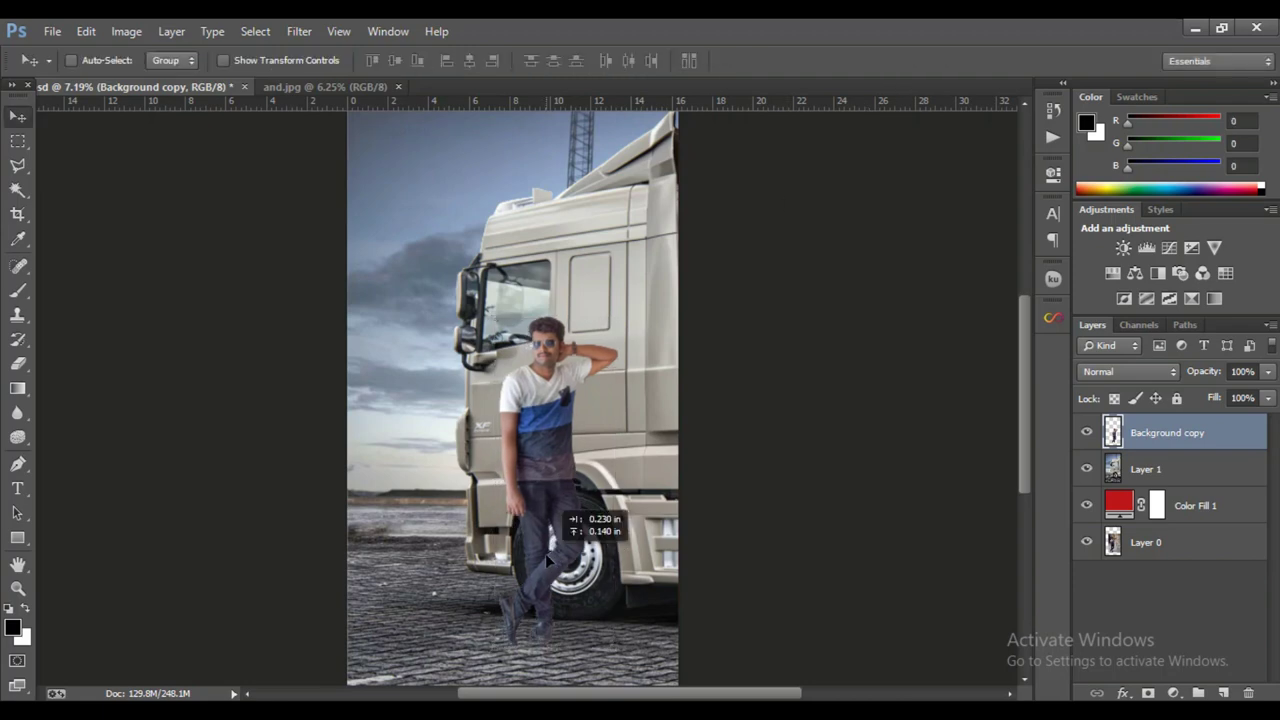
scroll(550, 560, down, 1)
scroll(580, 613, down, 3)
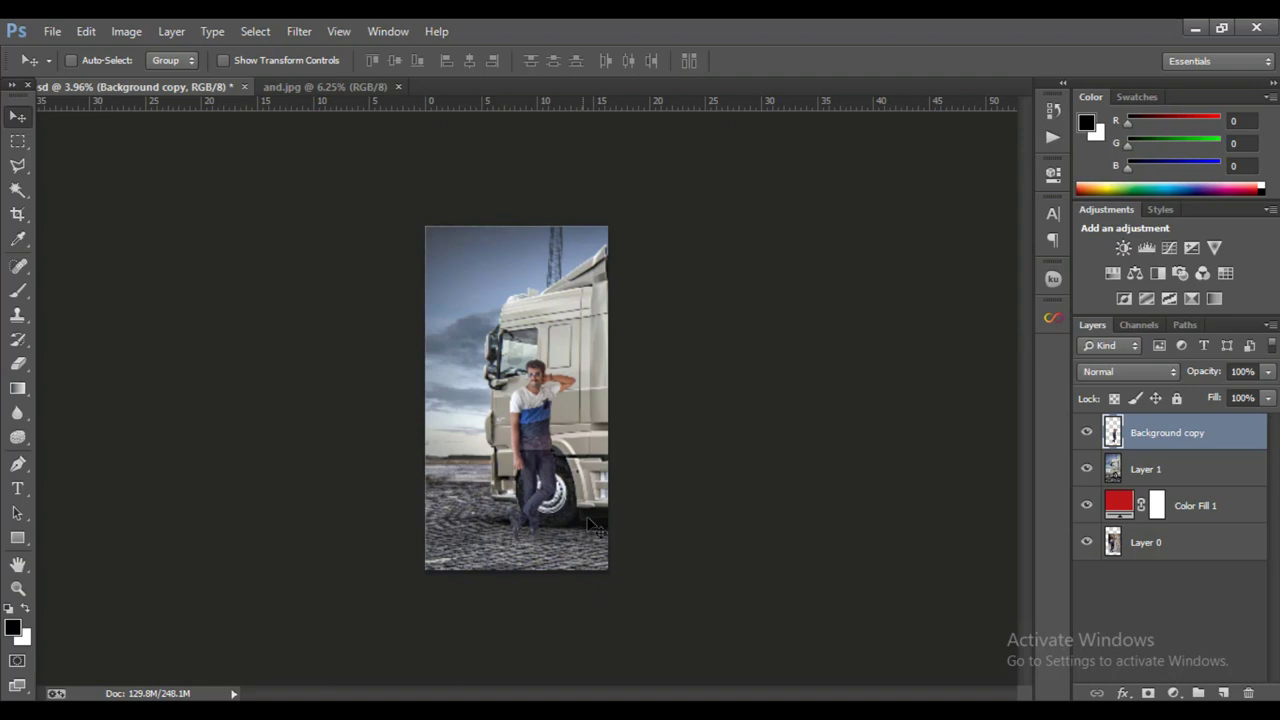
scroll(590, 527, up, 2)
scroll(700, 510, up, 2)
- Add a new Layer 2 above the truck and brush black paint under the left shoe
click(1150, 469)
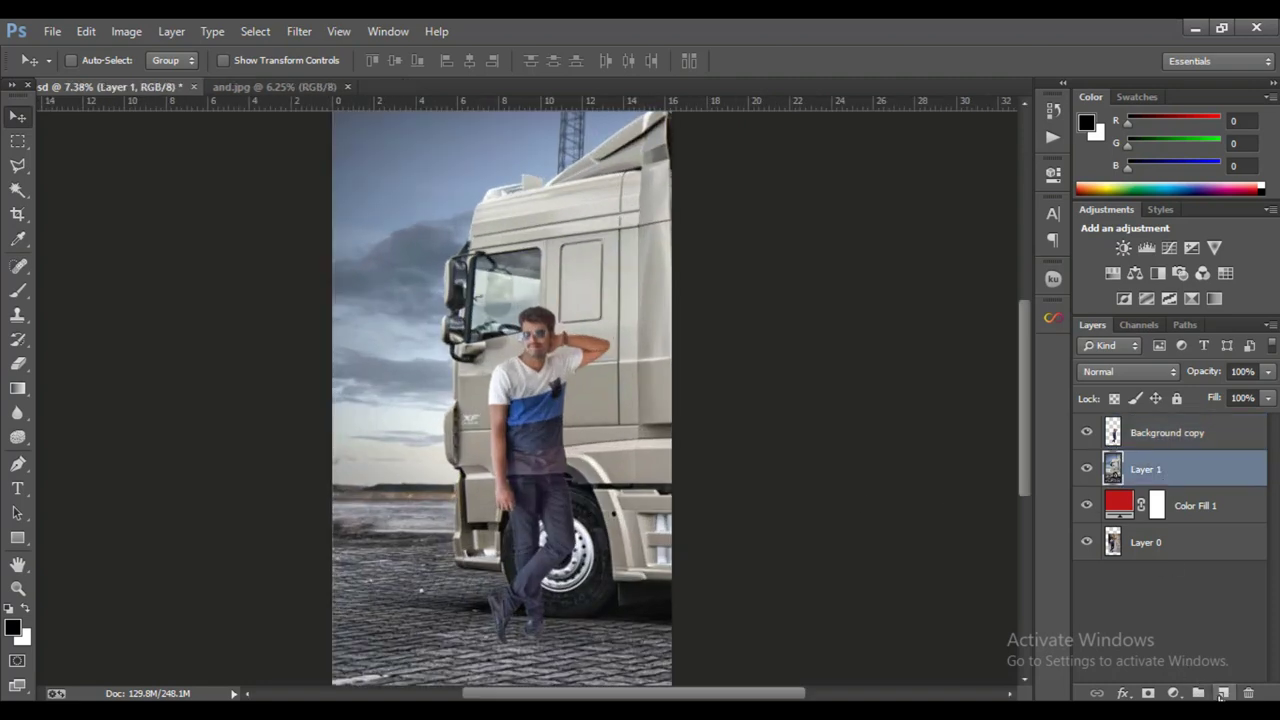
click(1222, 693)
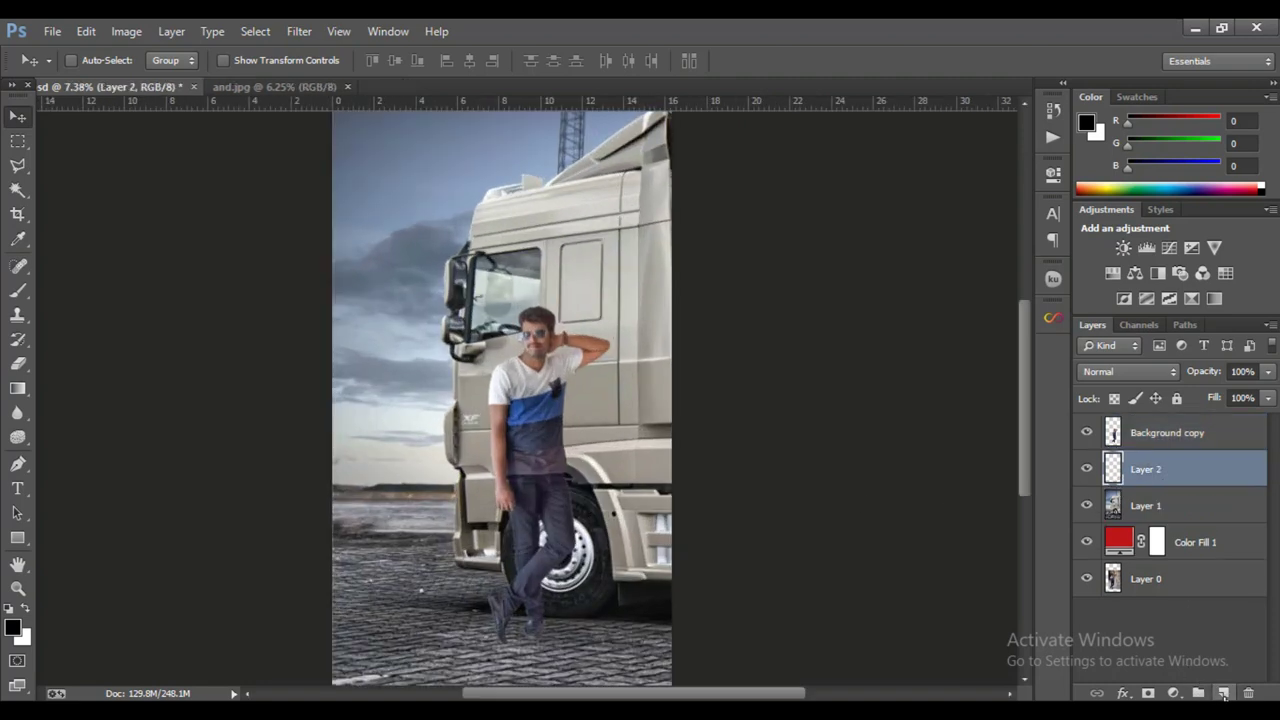
click(25, 289)
click(90, 289)
scroll(530, 650, up, 2)
scroll(547, 660, up, 2)
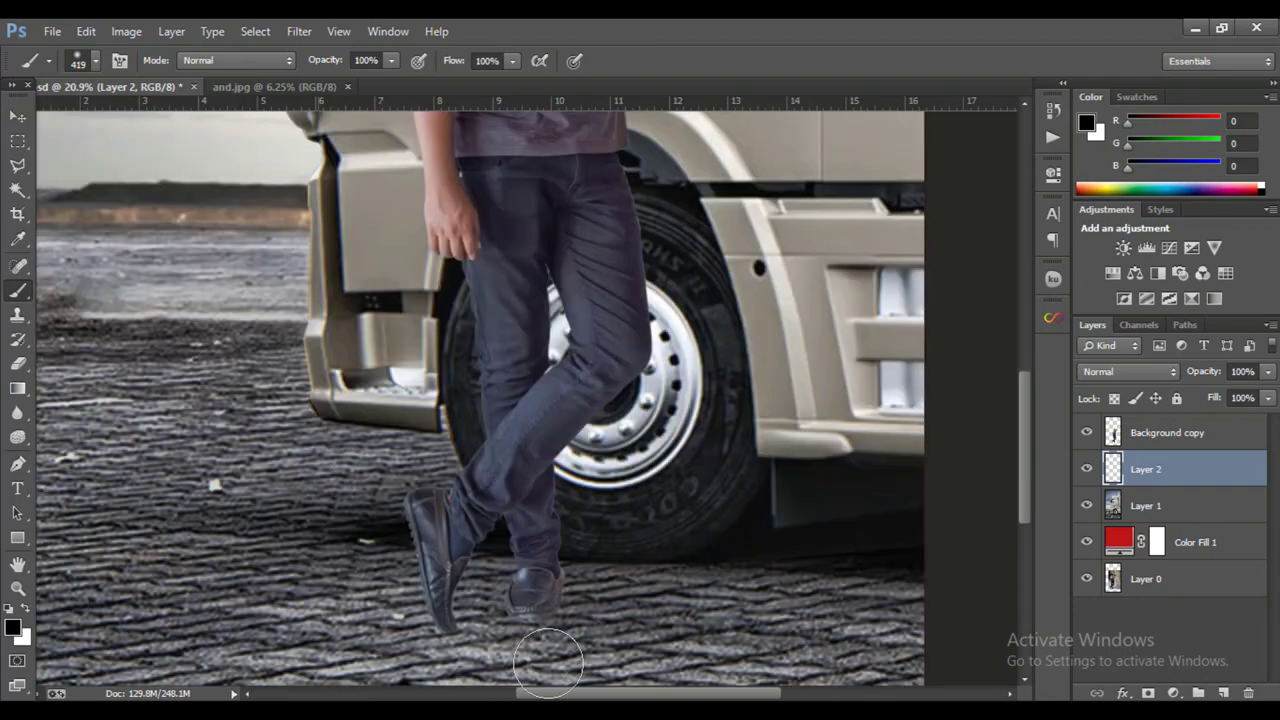
scroll(548, 662, up, 1)
mouse_move(410, 630)
mouse_down()
mouse_move(475, 648)
mouse_move(480, 665)
mouse_move(500, 627)
mouse_move(466, 632)
mouse_up()
- Transform the painted shadow into a thin, flat sliver beneath the shoes
key(ctrl+t)
scroll(495, 680, down, 1)
scroll(466, 660, up, 2)
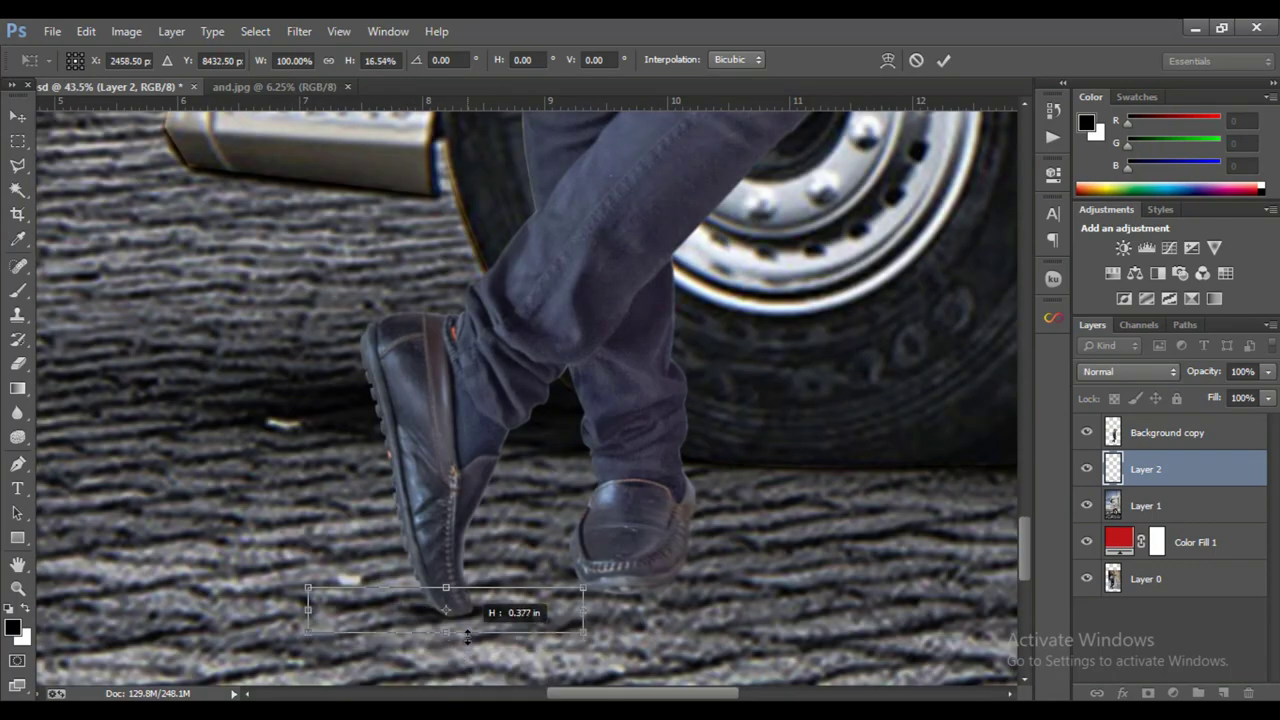
drag(310, 610, 384, 611)
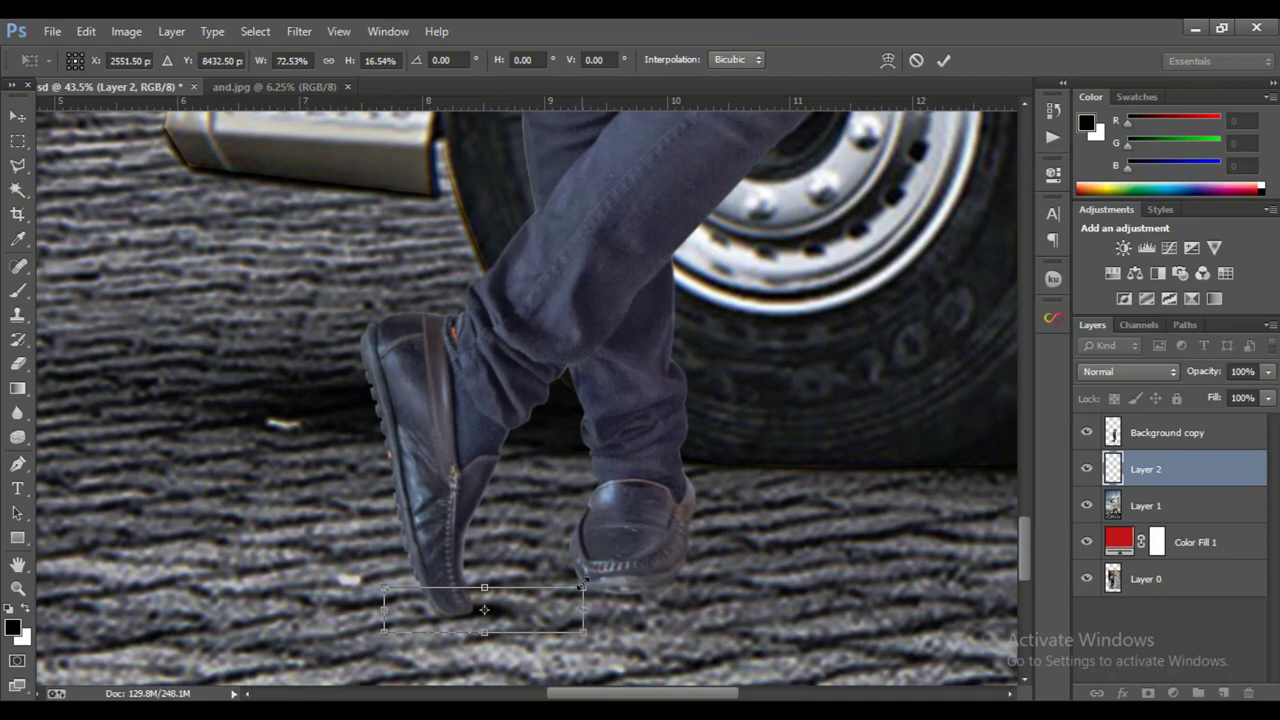
drag(582, 583, 542, 604)
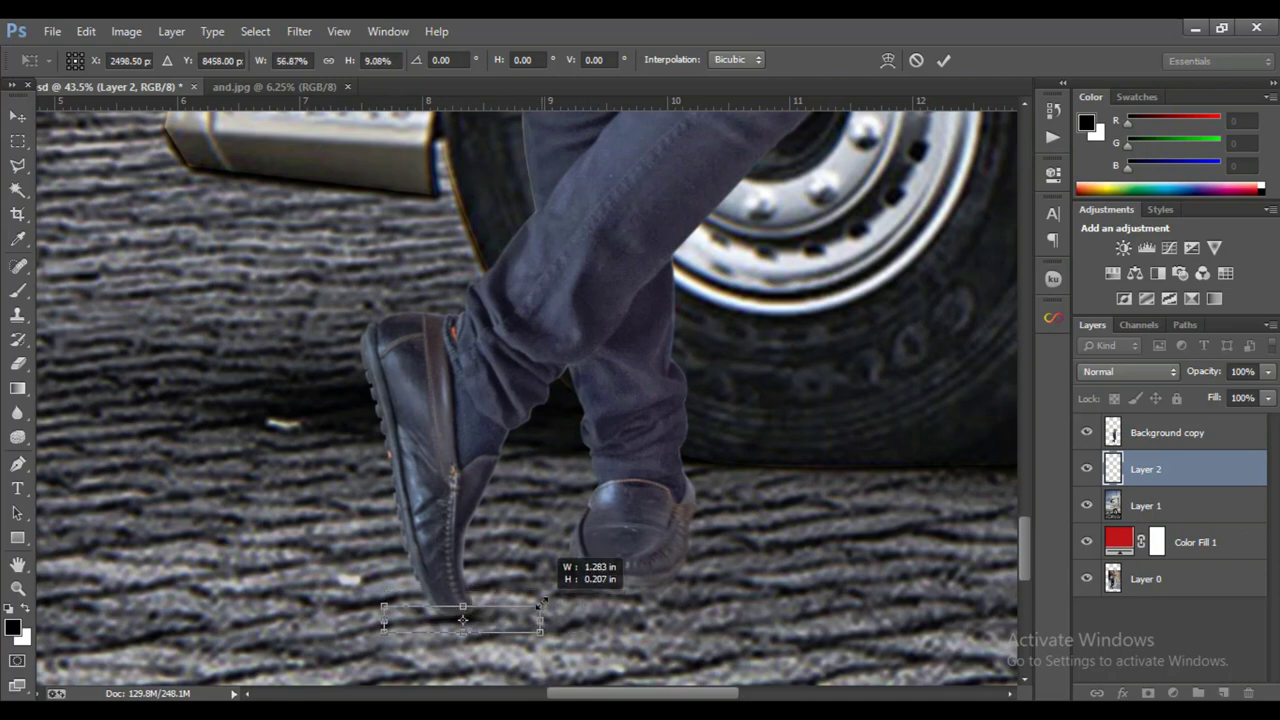
scroll(505, 628, up, 2)
drag(490, 633, 456, 631)
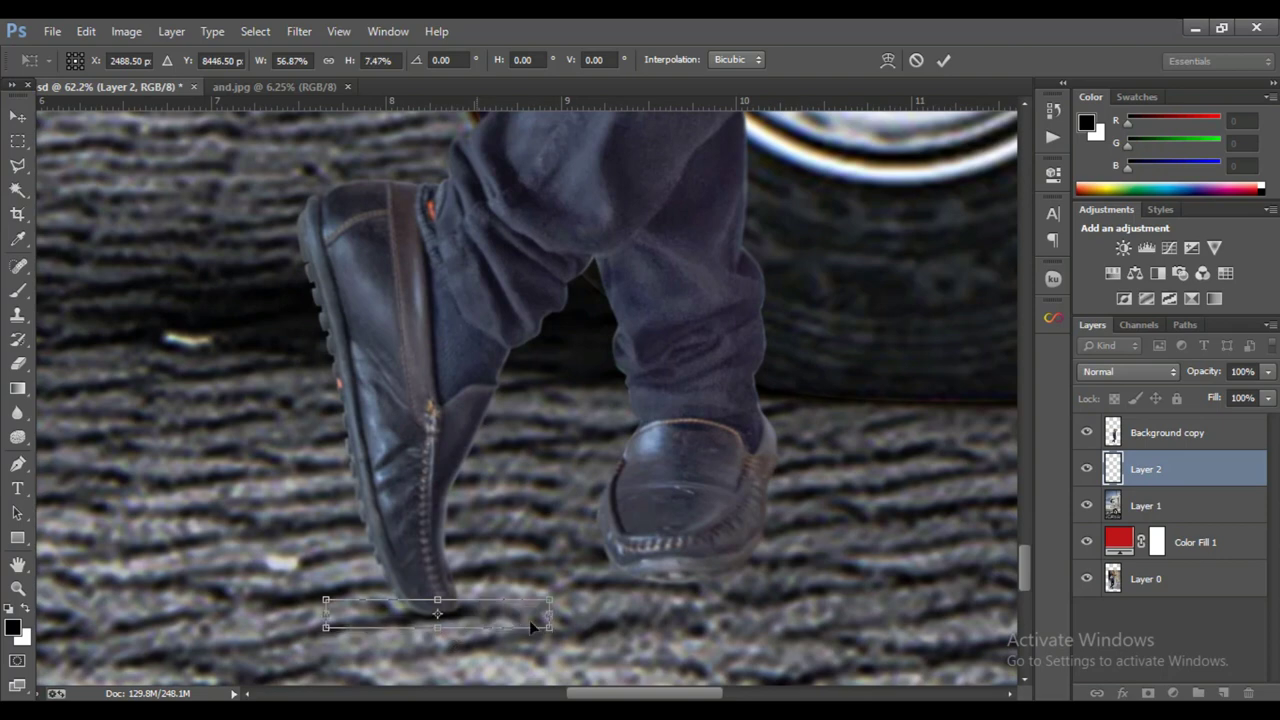
- Widen the shadow across both shoes, tilt it to the pavement angle, and apply it
drag(551, 614, 600, 614)
drag(326, 614, 295, 614)
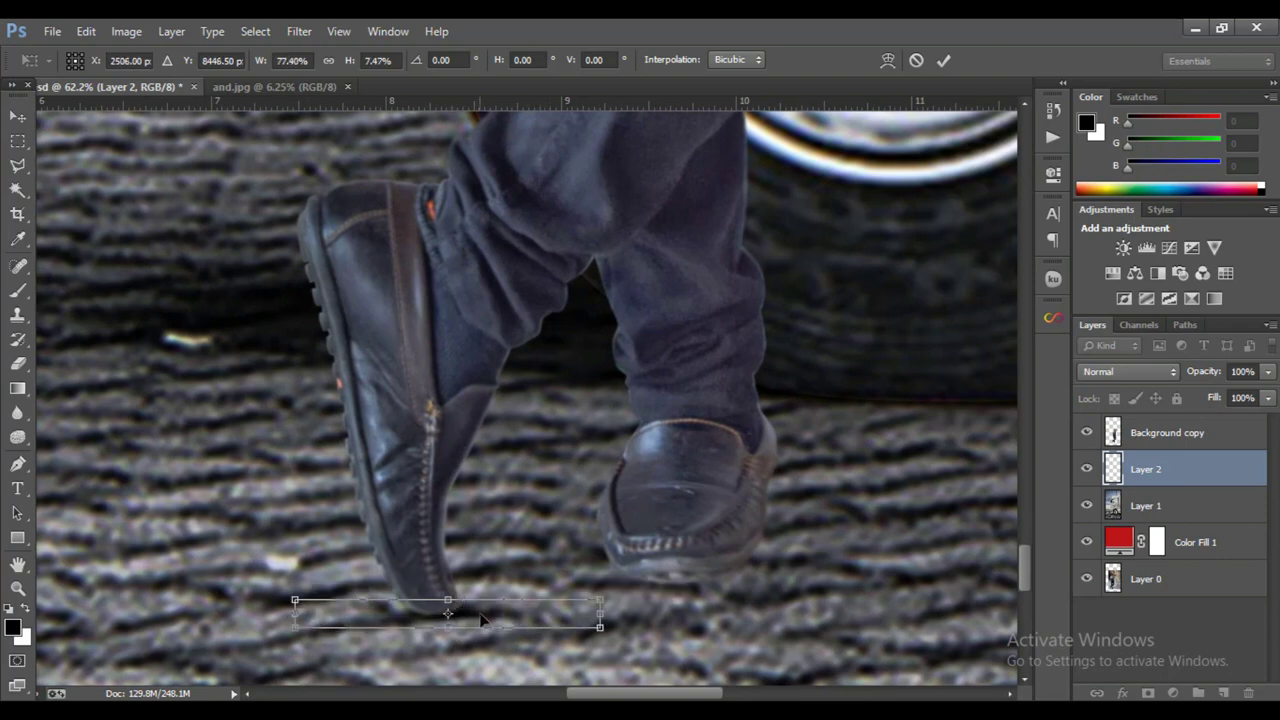
key(Up)
key(Up)
key(Up)
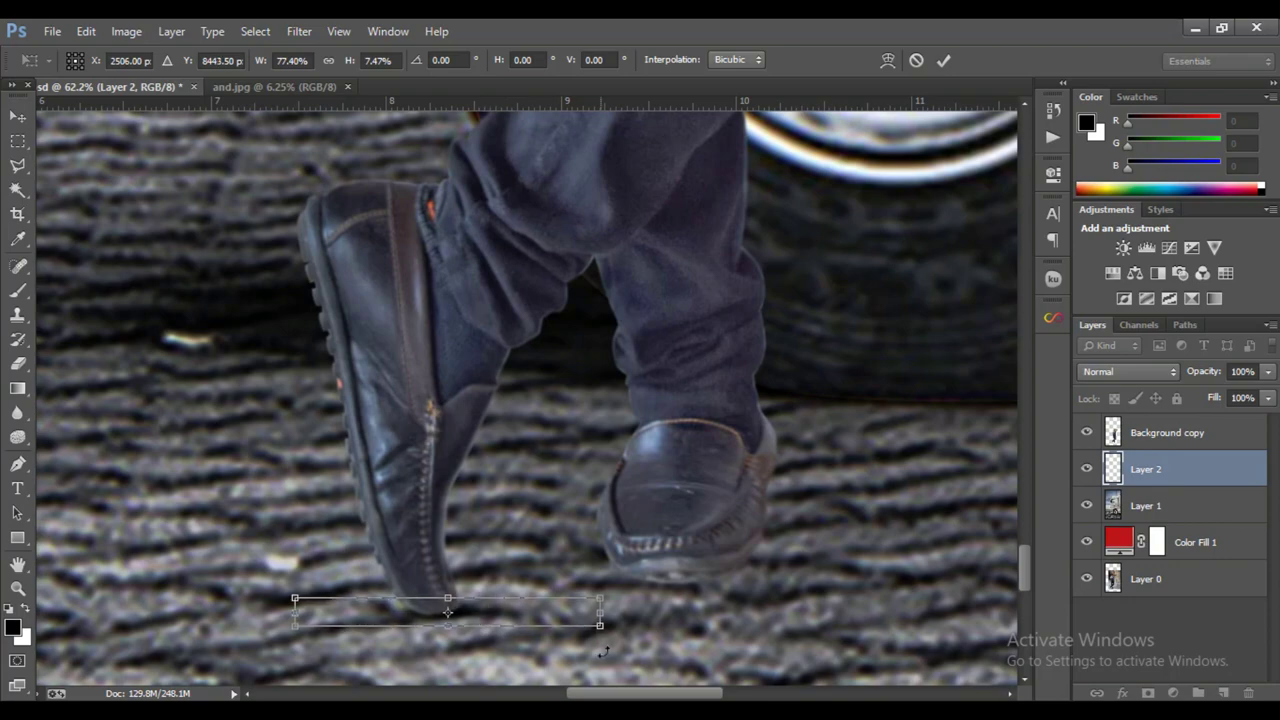
drag(604, 651, 630, 610)
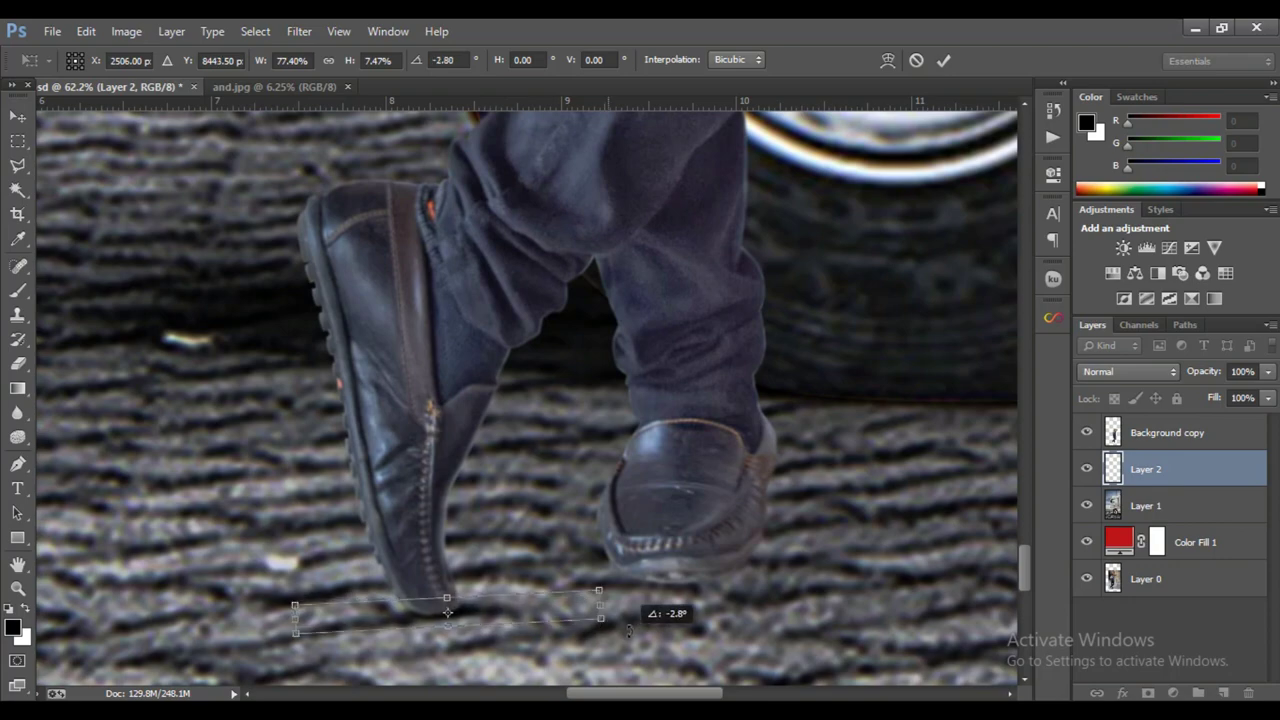
click(944, 64)
key(b)
scroll(563, 586, down, 3)
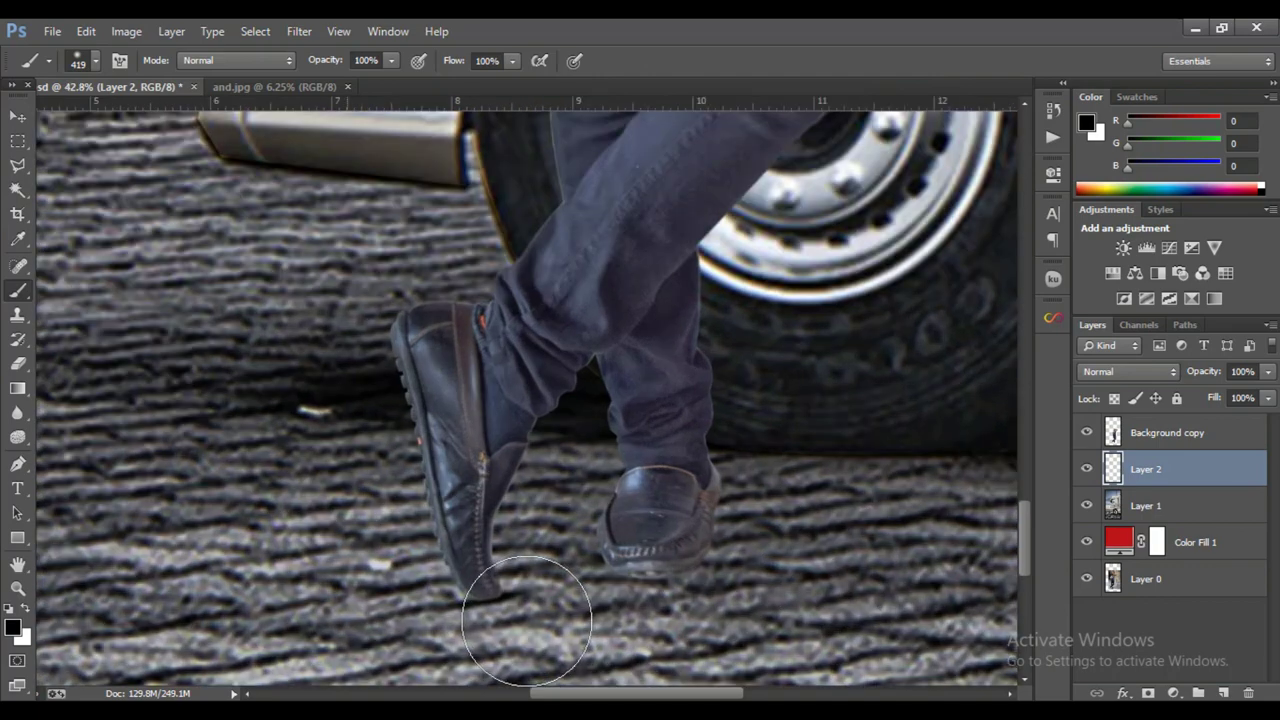
scroll(527, 621, up, 1)
click(17, 114)
- Select the Layer 2 shadow and move it down under the feet
click(1145, 442)
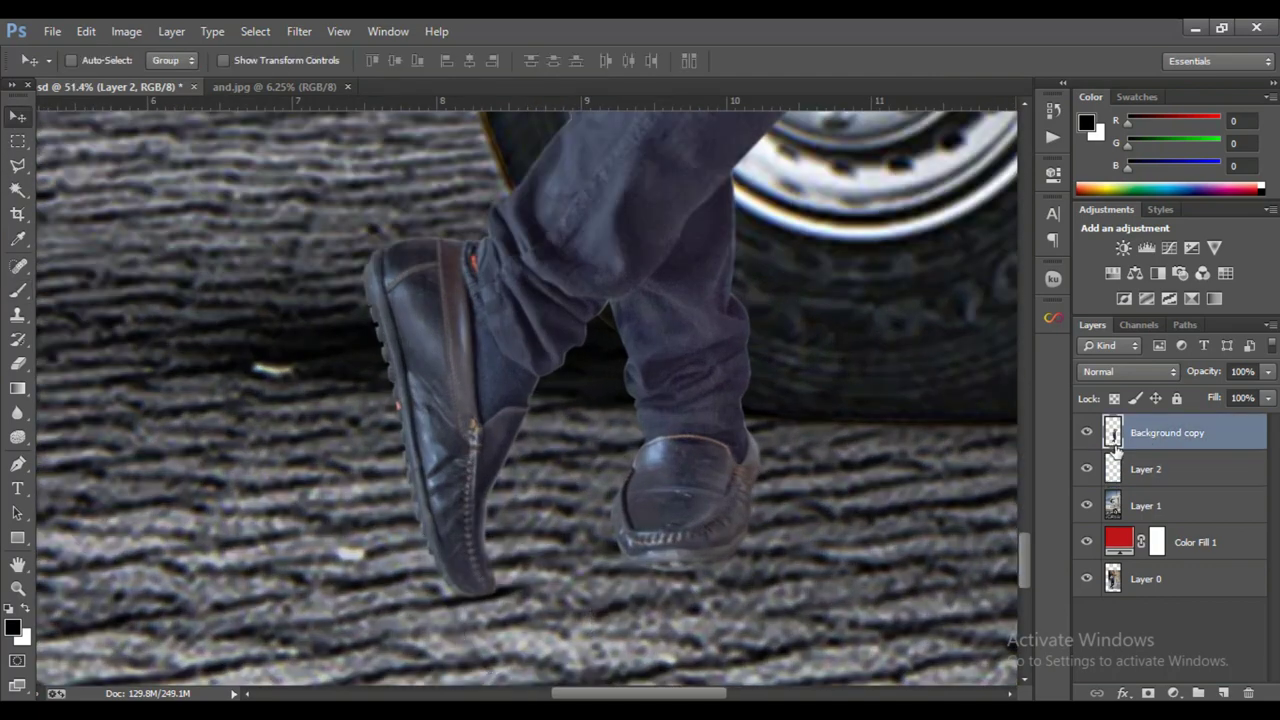
scroll(636, 484, down, 6)
scroll(642, 485, down, 4)
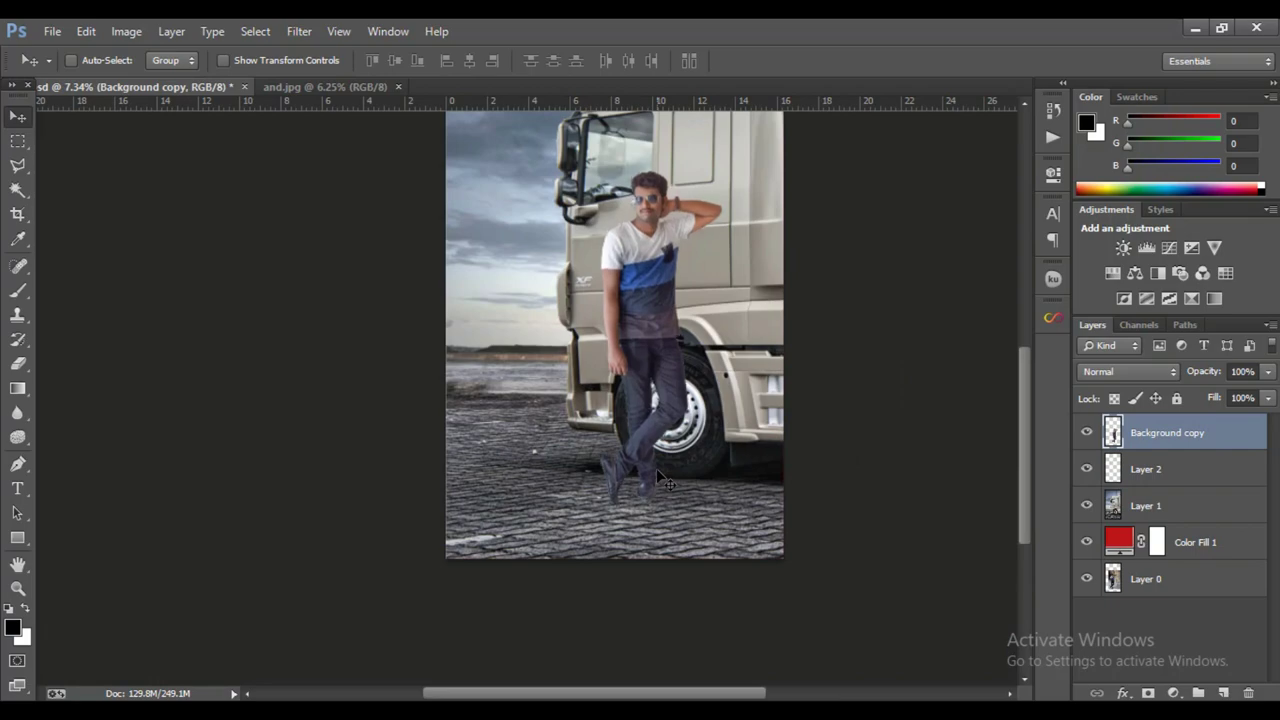
scroll(656, 468, up, 2)
scroll(656, 468, up, 3)
scroll(656, 468, up, 3)
scroll(656, 468, up, 2)
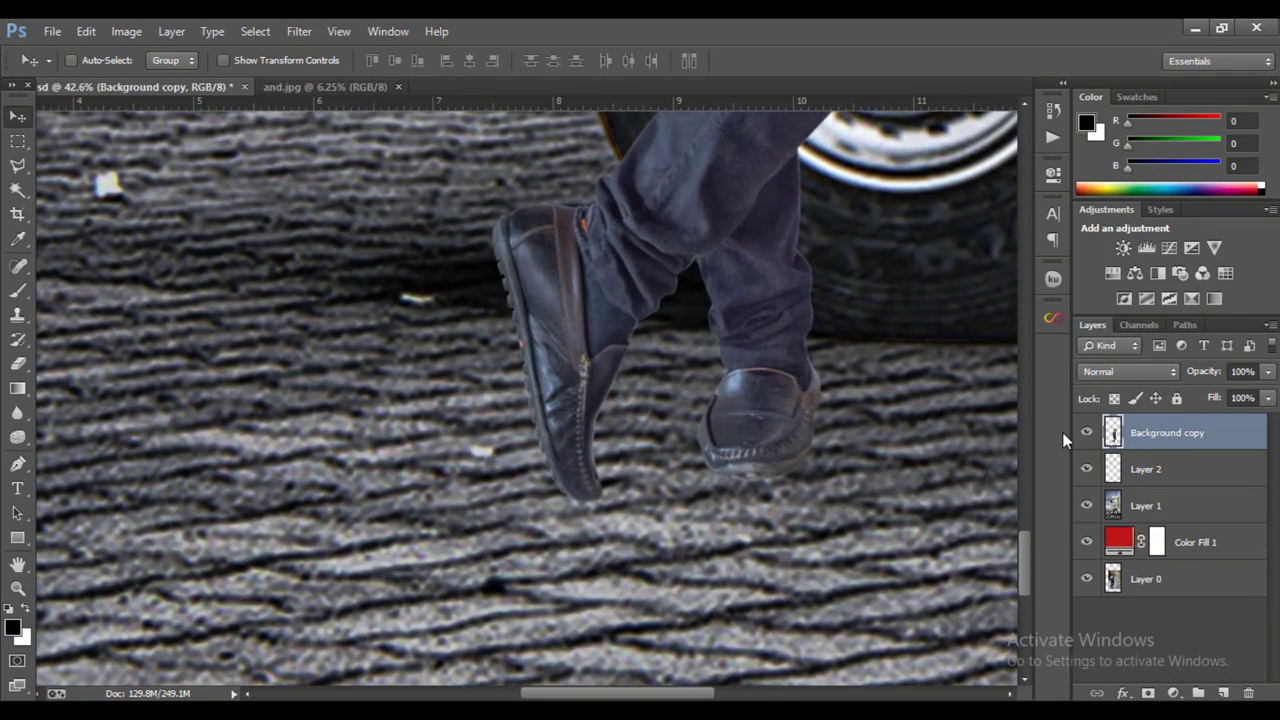
click(1145, 469)
drag(606, 474, 611, 494)
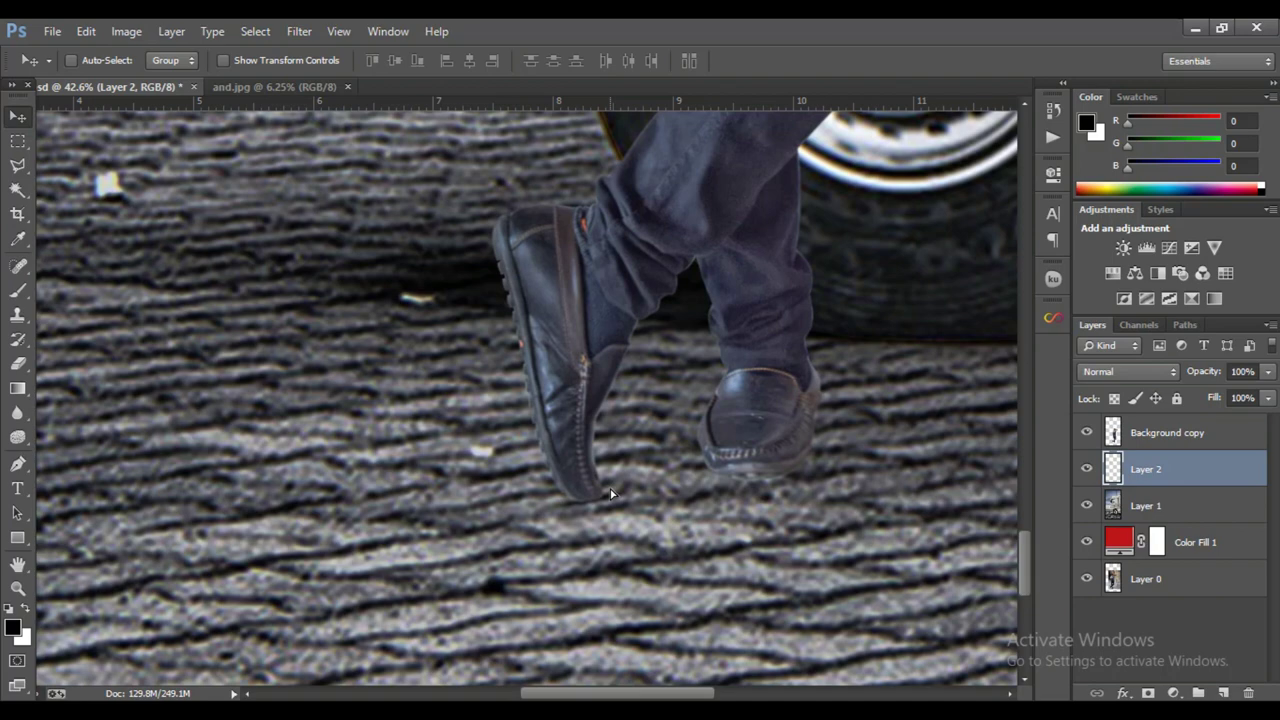
- Stretch the shadow to about 139% height, narrow it, and commit the transform
key(ctrl+t)
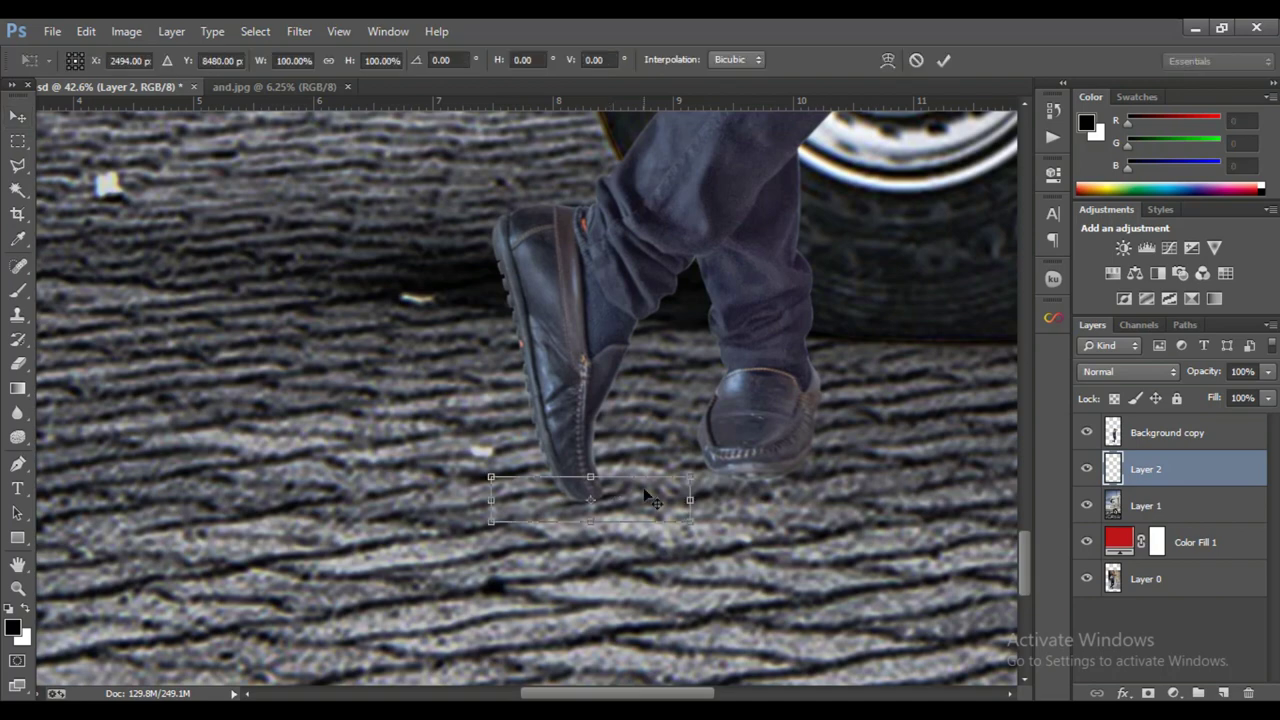
scroll(640, 488, up, 2)
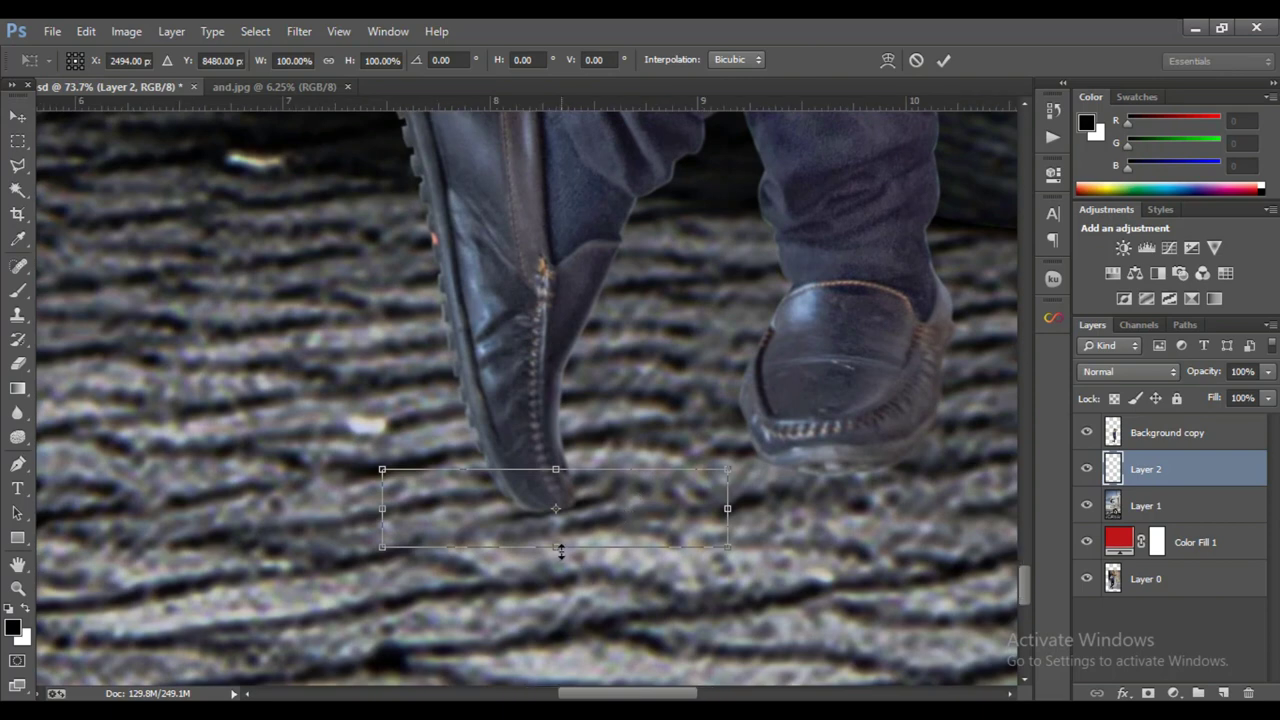
drag(561, 552, 561, 555)
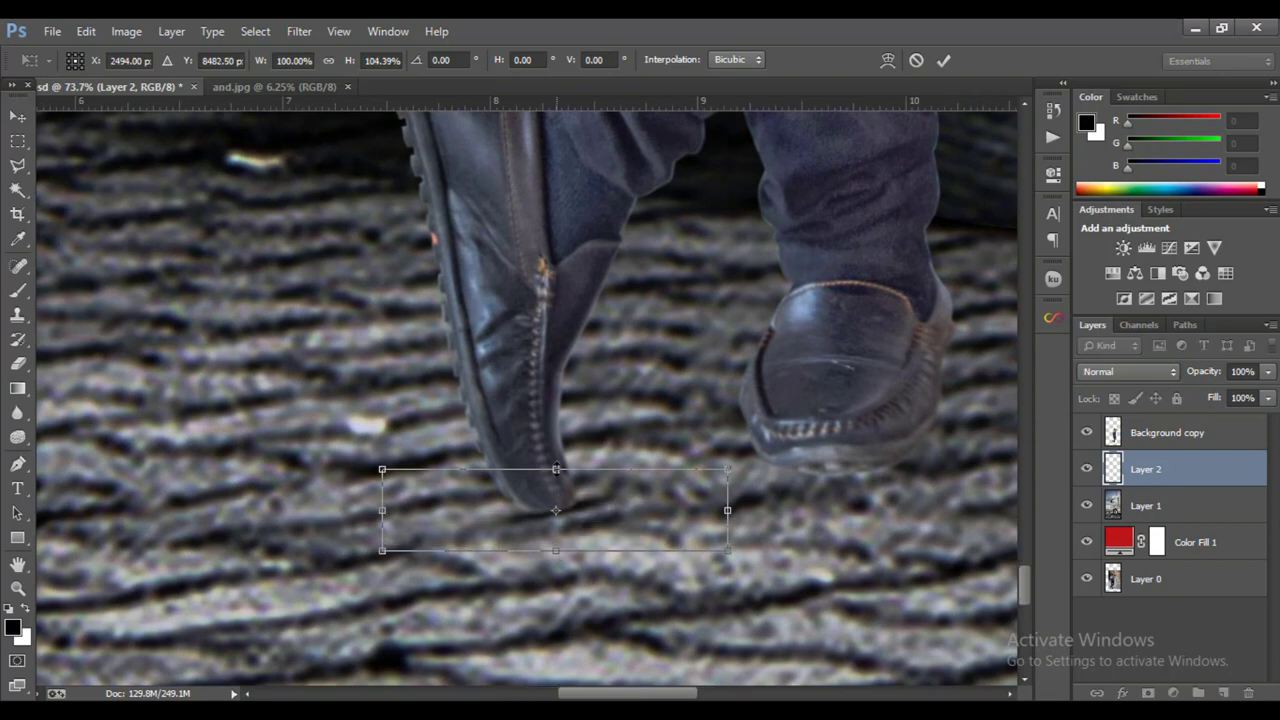
drag(556, 469, 556, 462)
drag(561, 555, 561, 566)
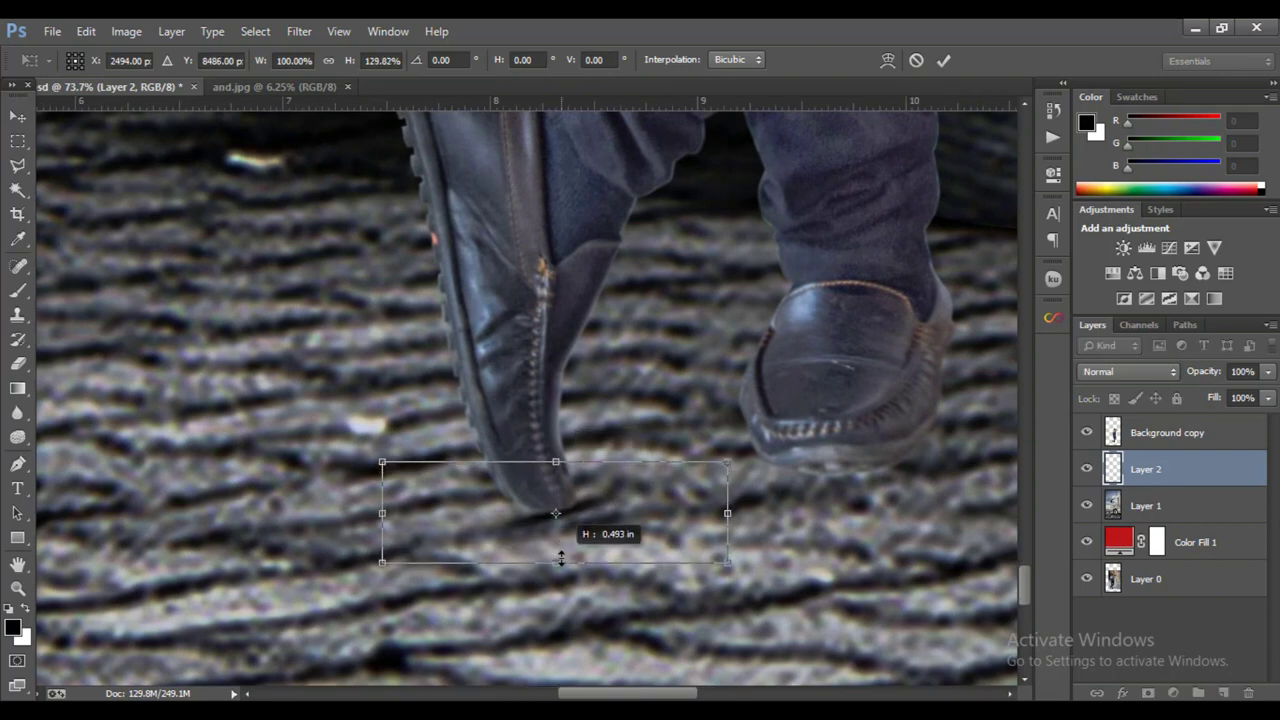
drag(556, 462, 556, 455)
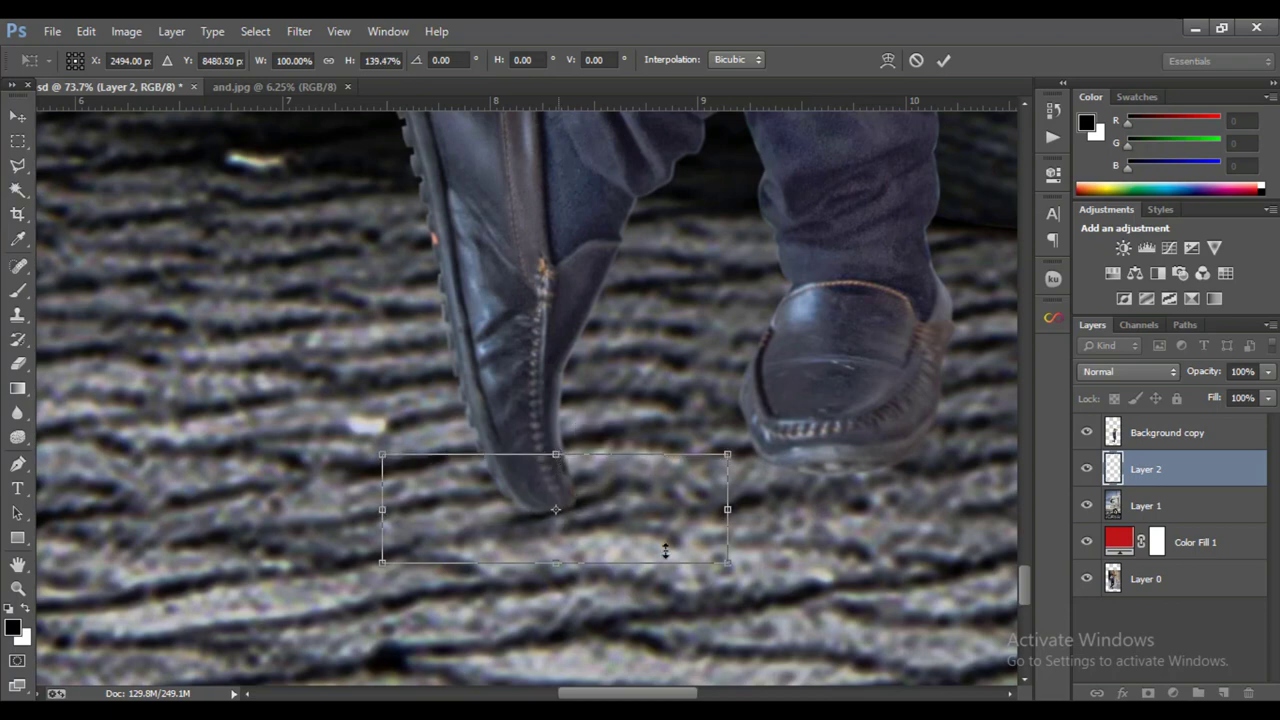
drag(726, 563, 695, 560)
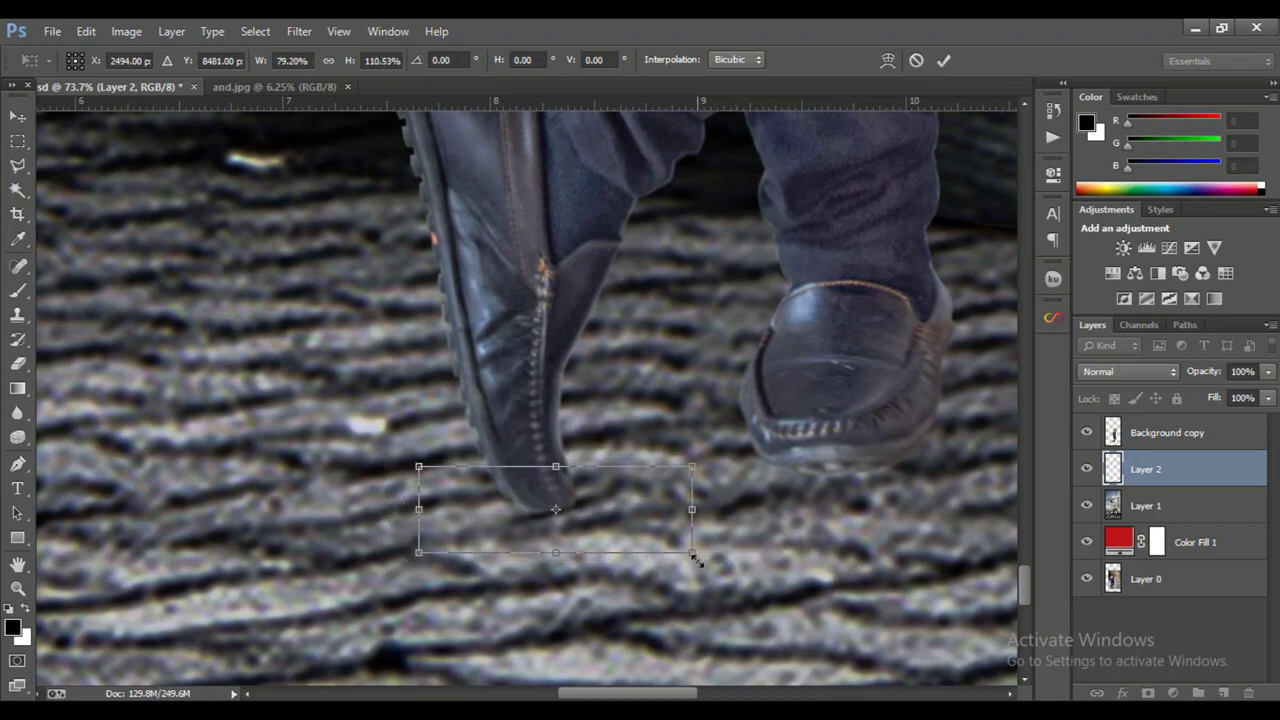
click(943, 60)
scroll(740, 365, down, 3)
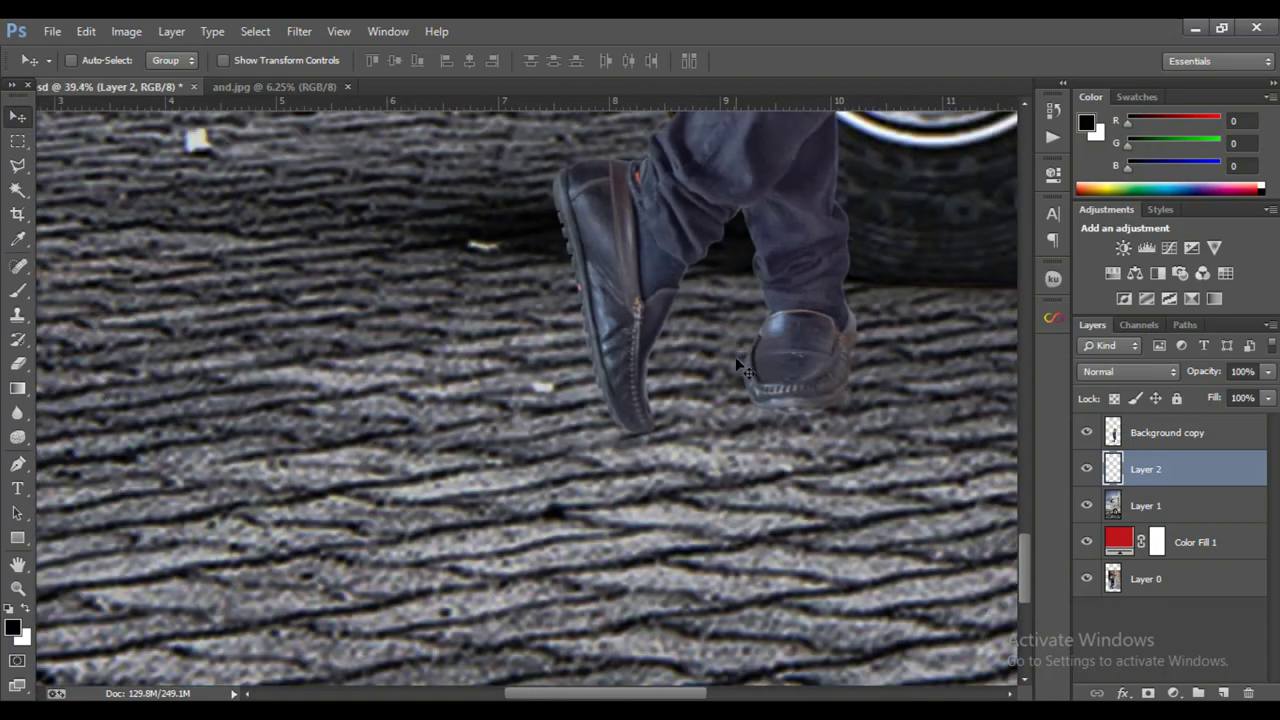
- Add Layer 3 and paint a soft black dab under the right shoe
click(1222, 692)
click(17, 290)
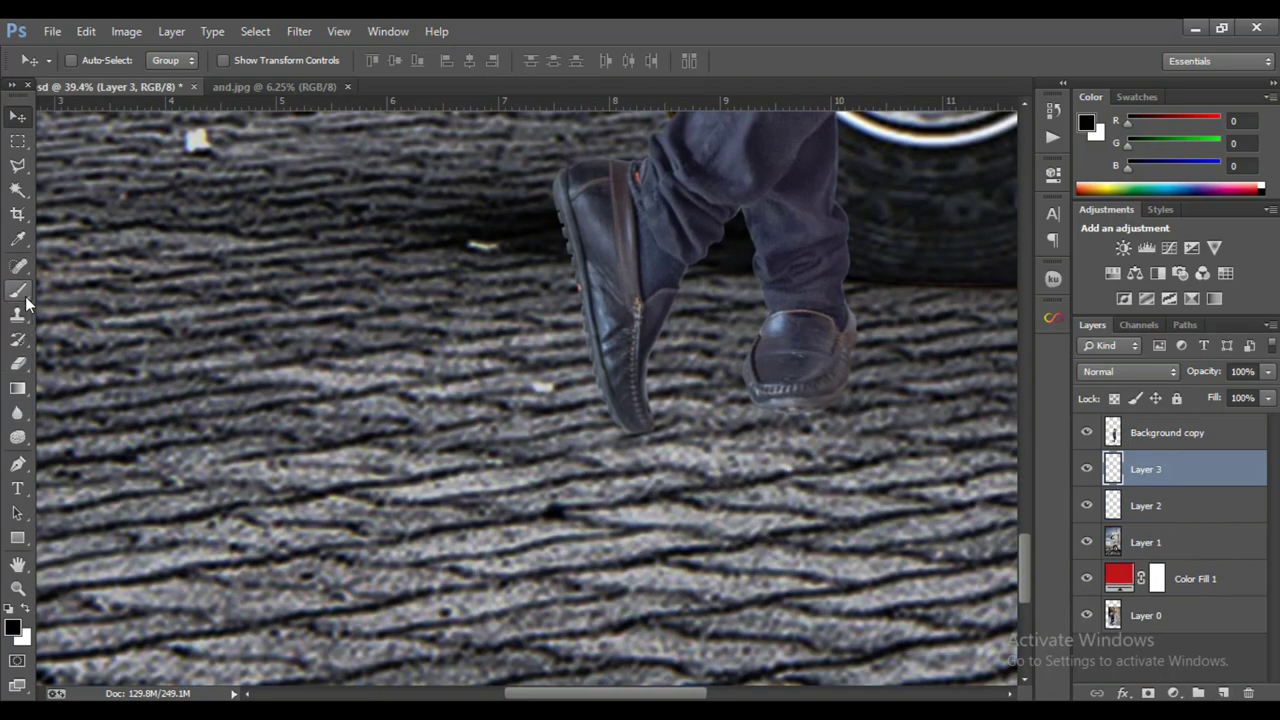
click(789, 415)
- Squash the dab flat, fit it under the right shoe, and apply the transform
key(ctrl+t)
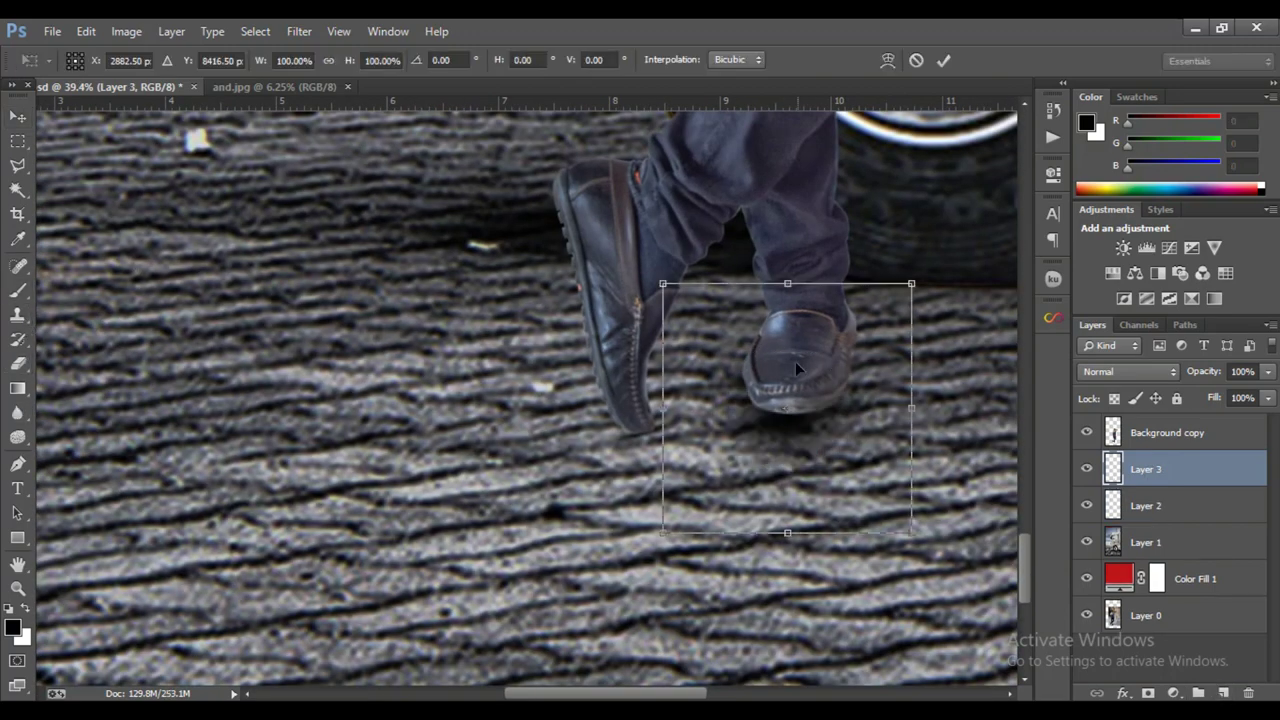
drag(787, 284, 789, 497)
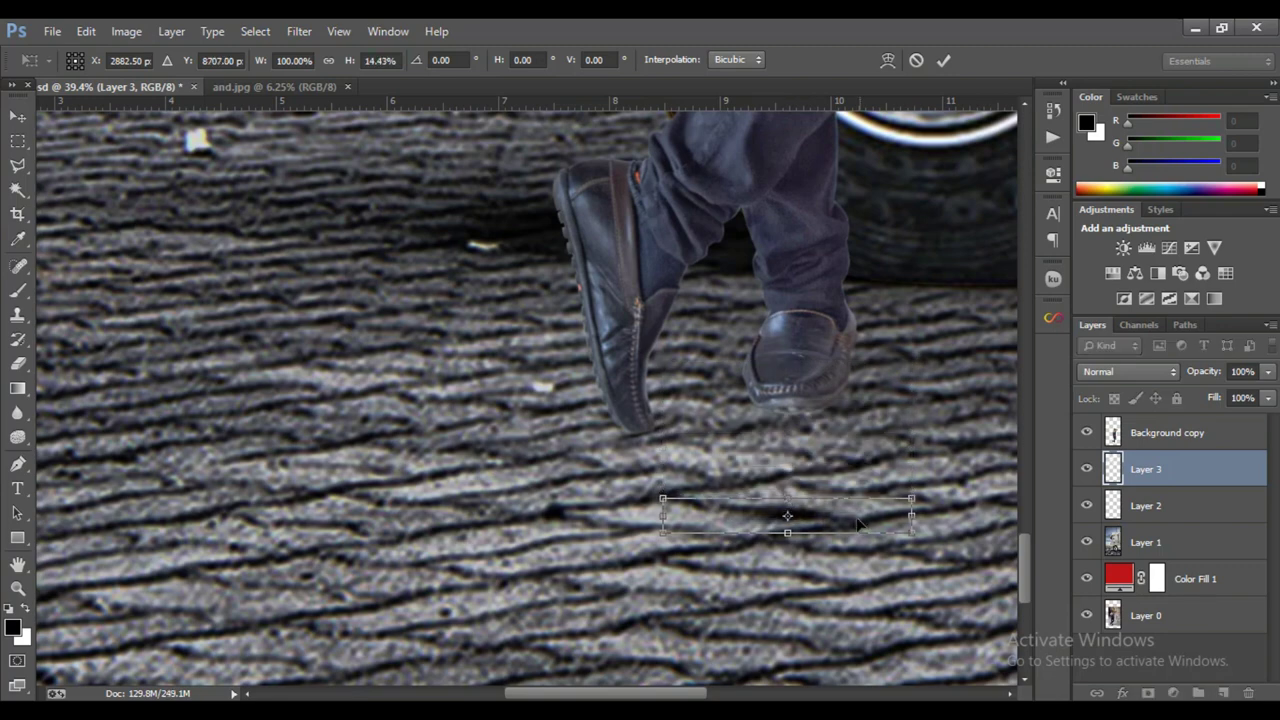
scroll(858, 524, up, 2)
mouse_move(830, 515)
mouse_down()
mouse_move(828, 375)
mouse_move(772, 337)
mouse_up()
scroll(823, 371, up, 1)
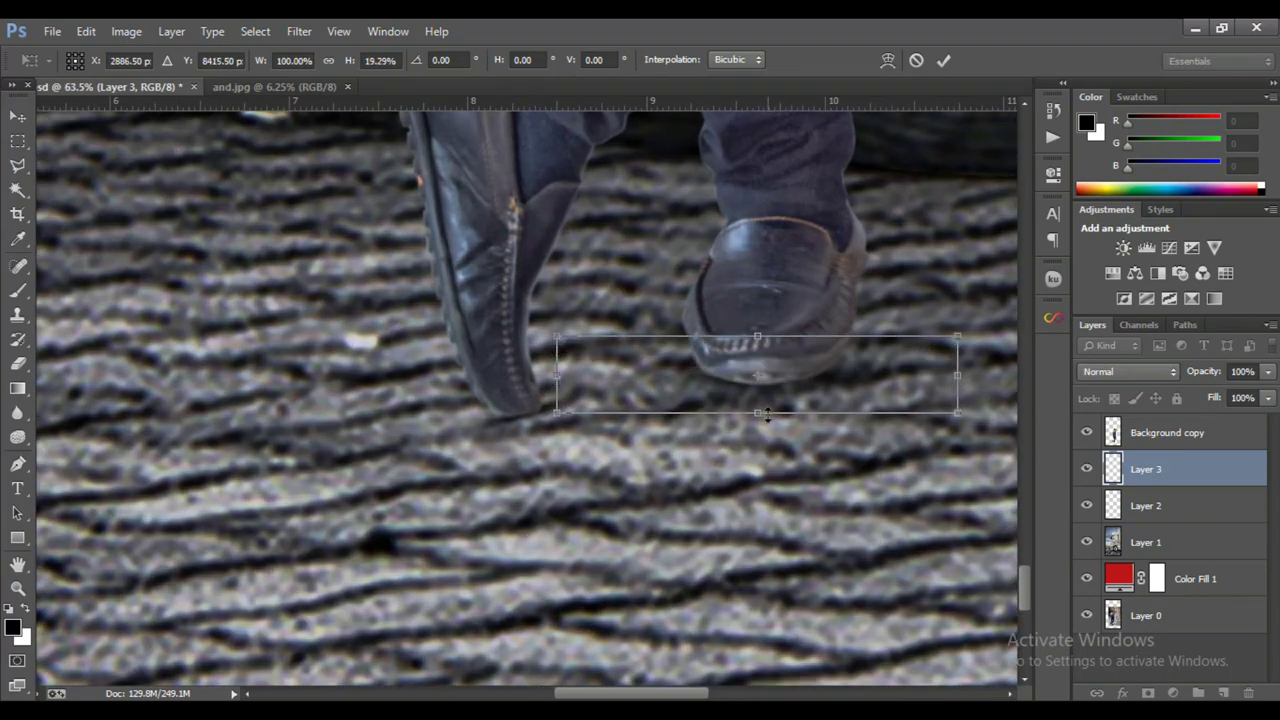
drag(767, 412, 767, 412)
drag(775, 413, 775, 420)
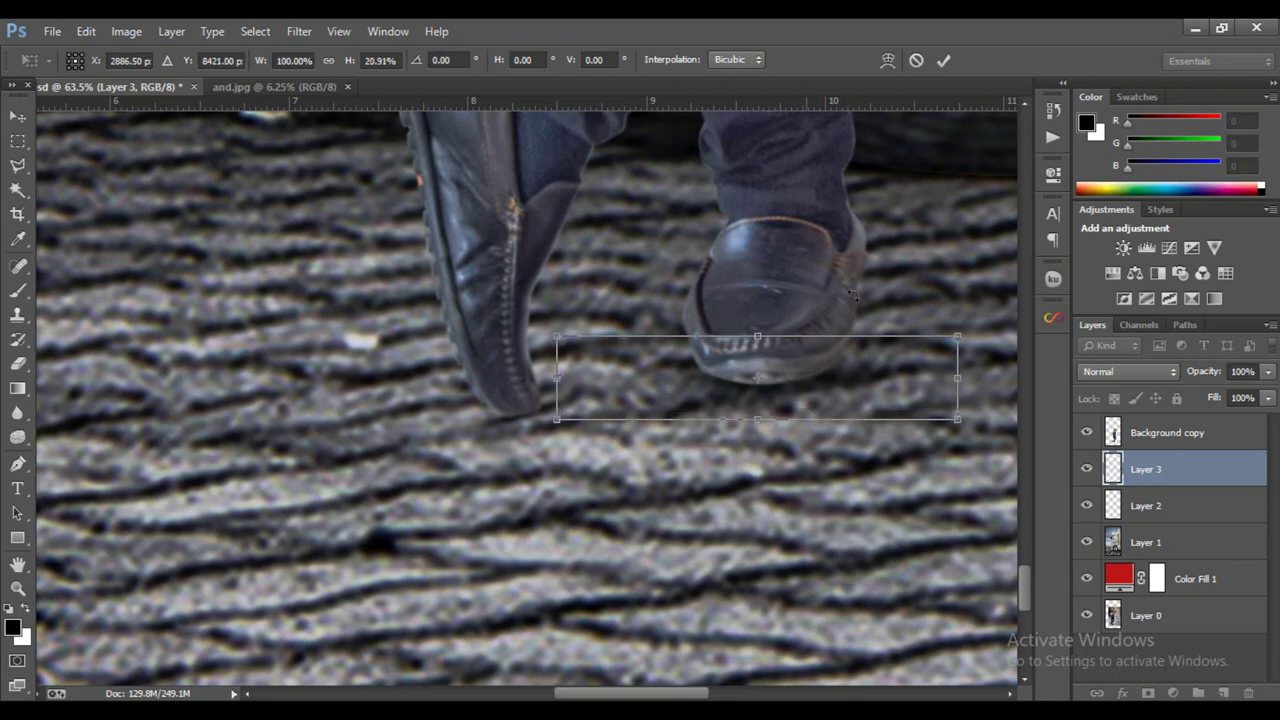
click(943, 61)
scroll(994, 457, down, 1)
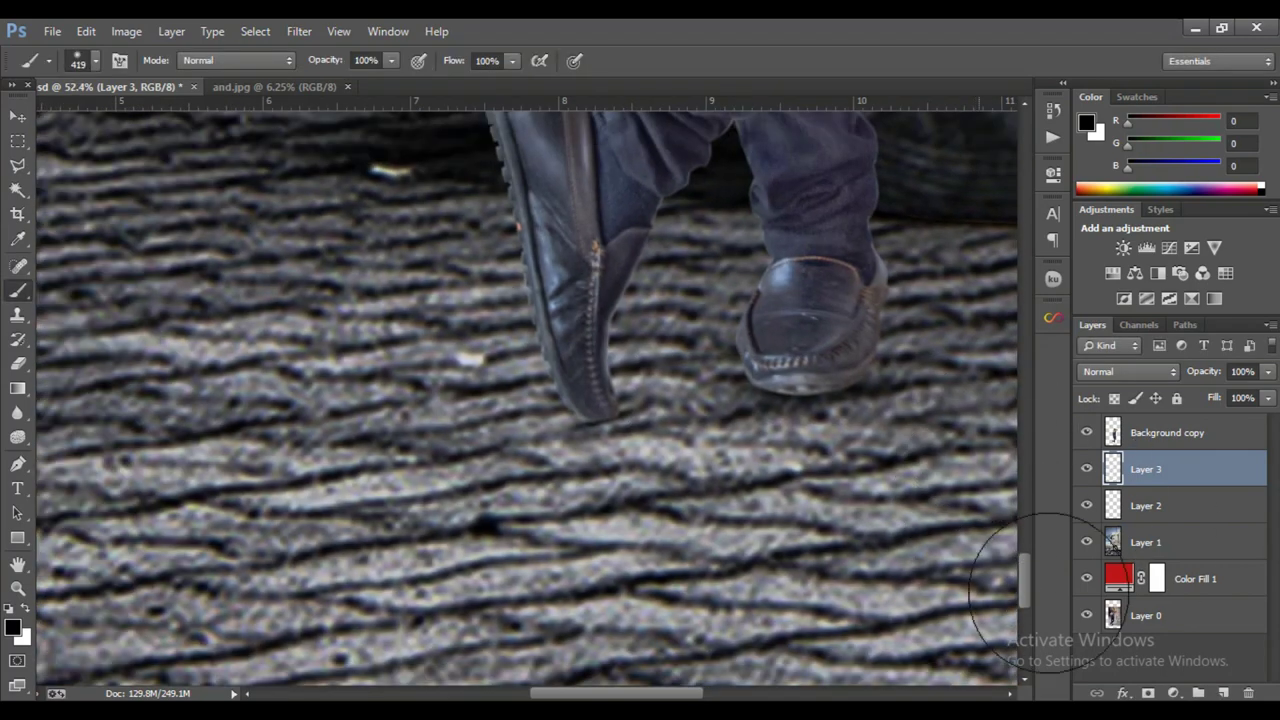
- On Layer 4, paint a shadow, narrow it to 28%, tilt it 7°, and set it at the right heel
click(1222, 693)
drag(863, 386, 906, 420)
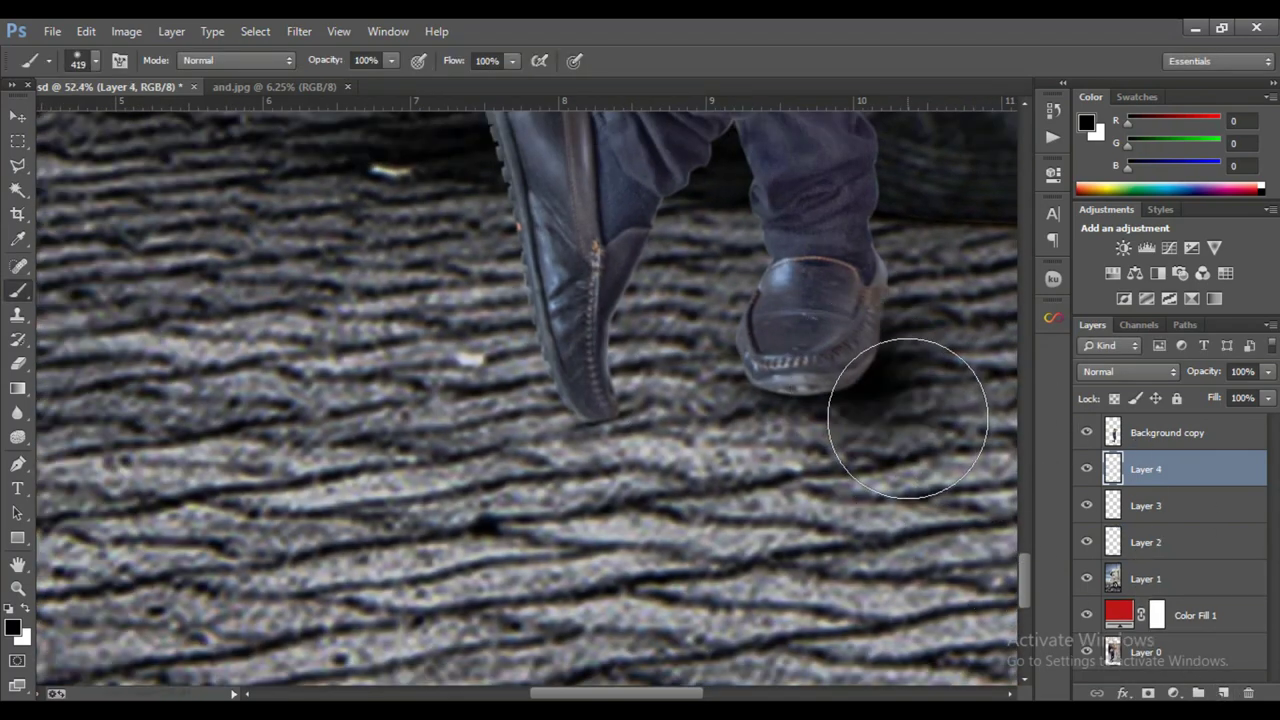
key(ctrl+t)
drag(693, 377, 943, 377)
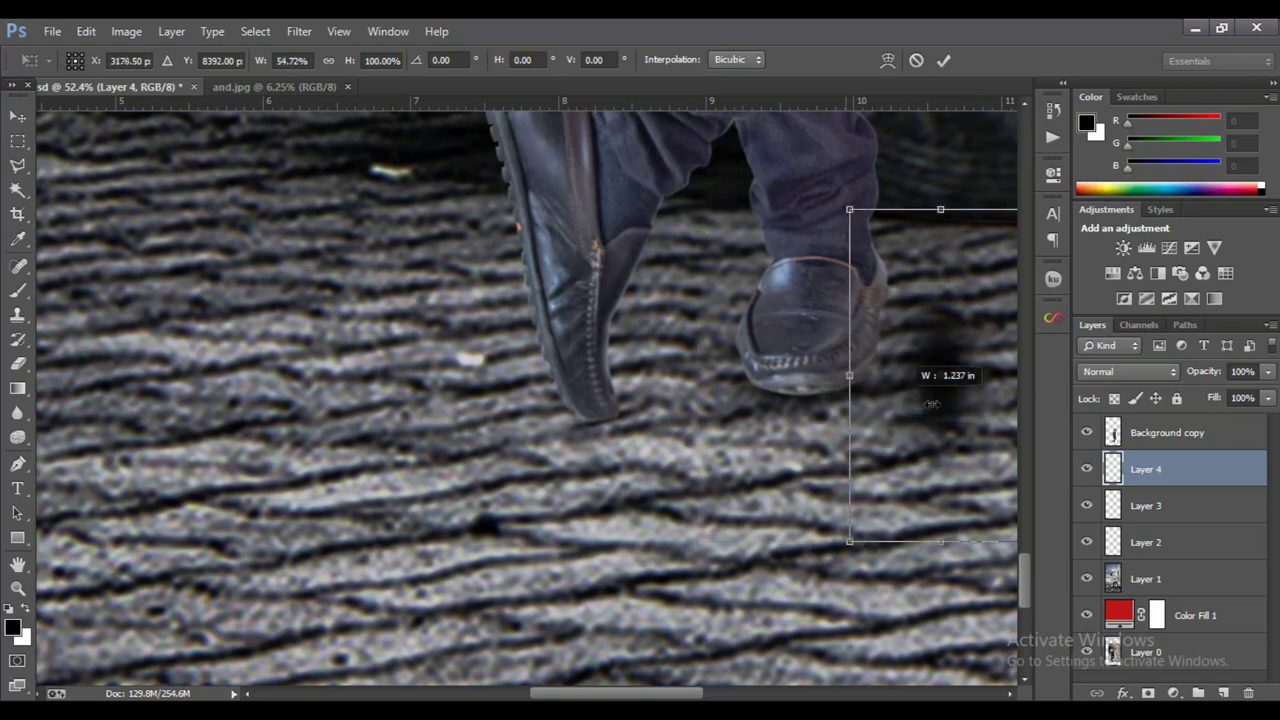
drag(998, 423, 857, 429)
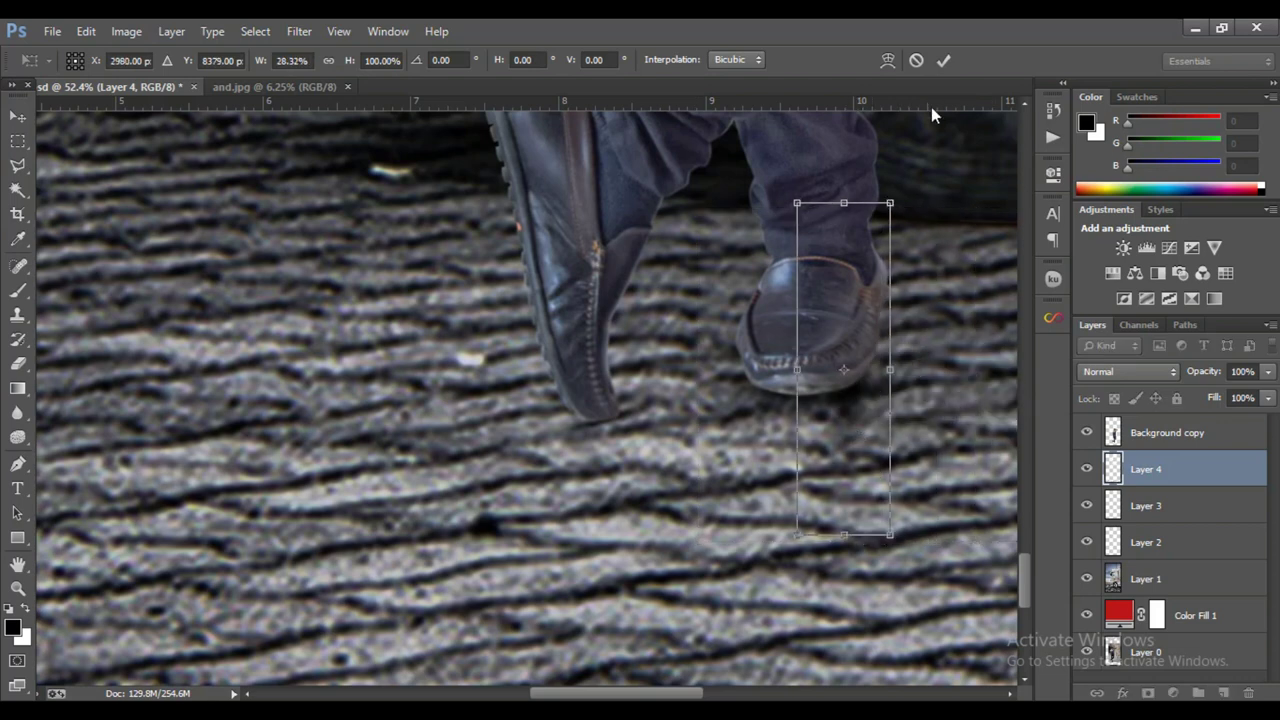
drag(855, 190, 899, 230)
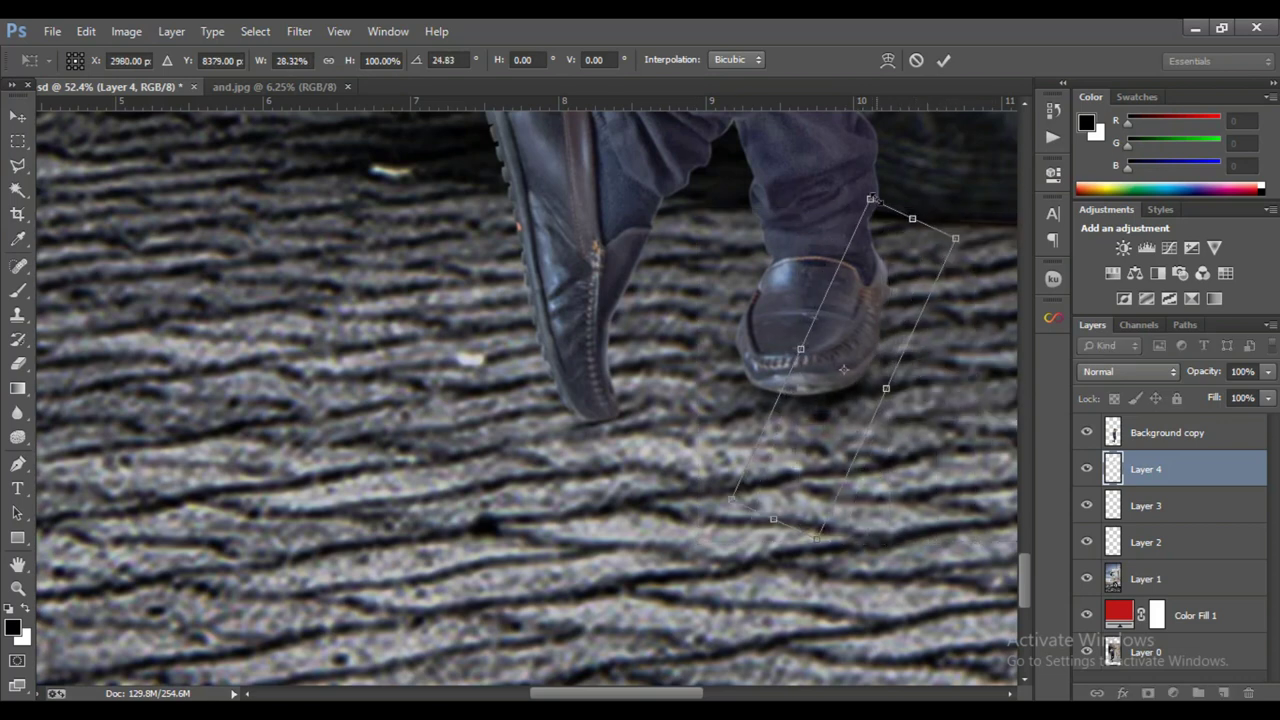
mouse_move(960, 231)
mouse_down()
mouse_move(914, 298)
mouse_move(930, 285)
mouse_up()
scroll(930, 285, up, 2)
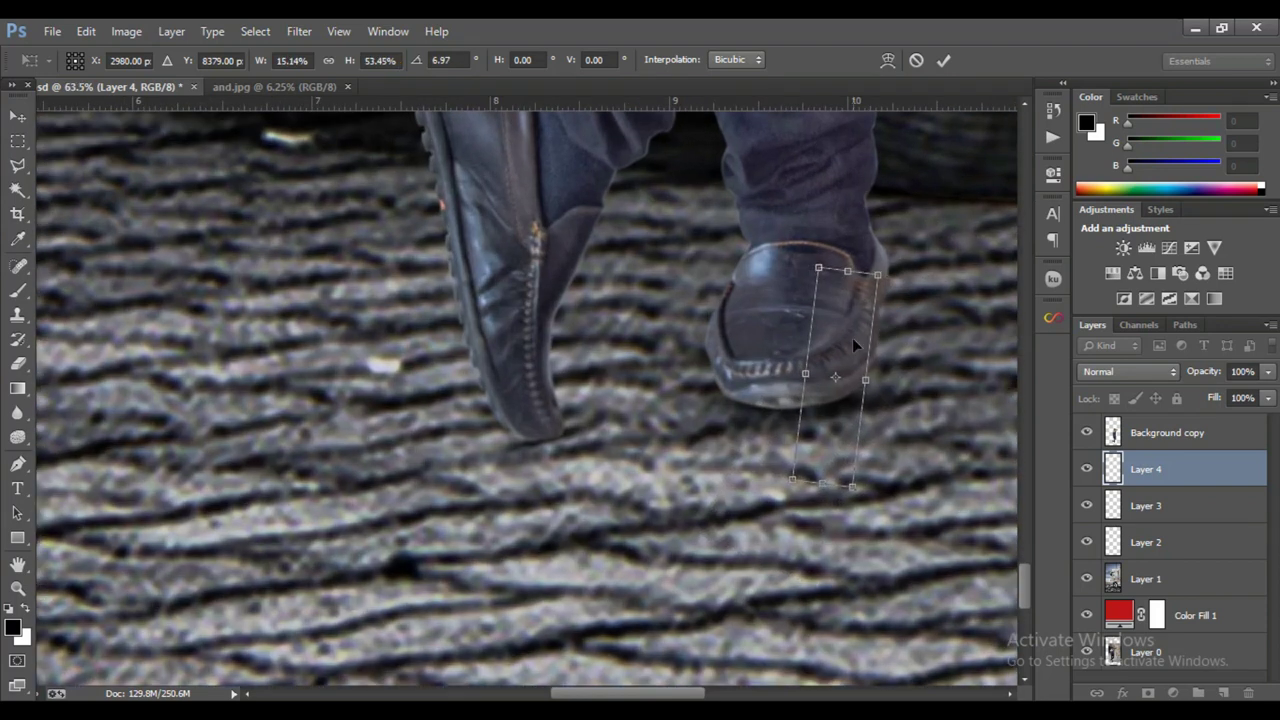
drag(852, 340, 887, 295)
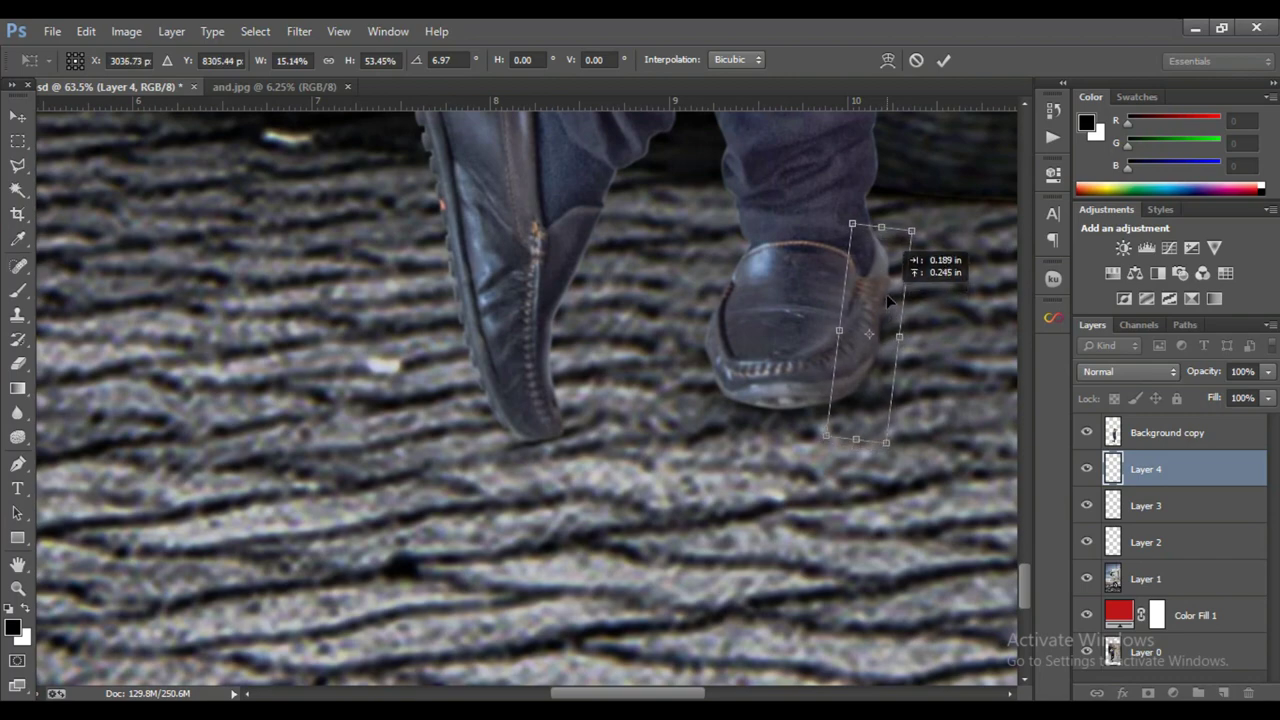
key(Return)
key(b)
scroll(895, 373, down, 3)
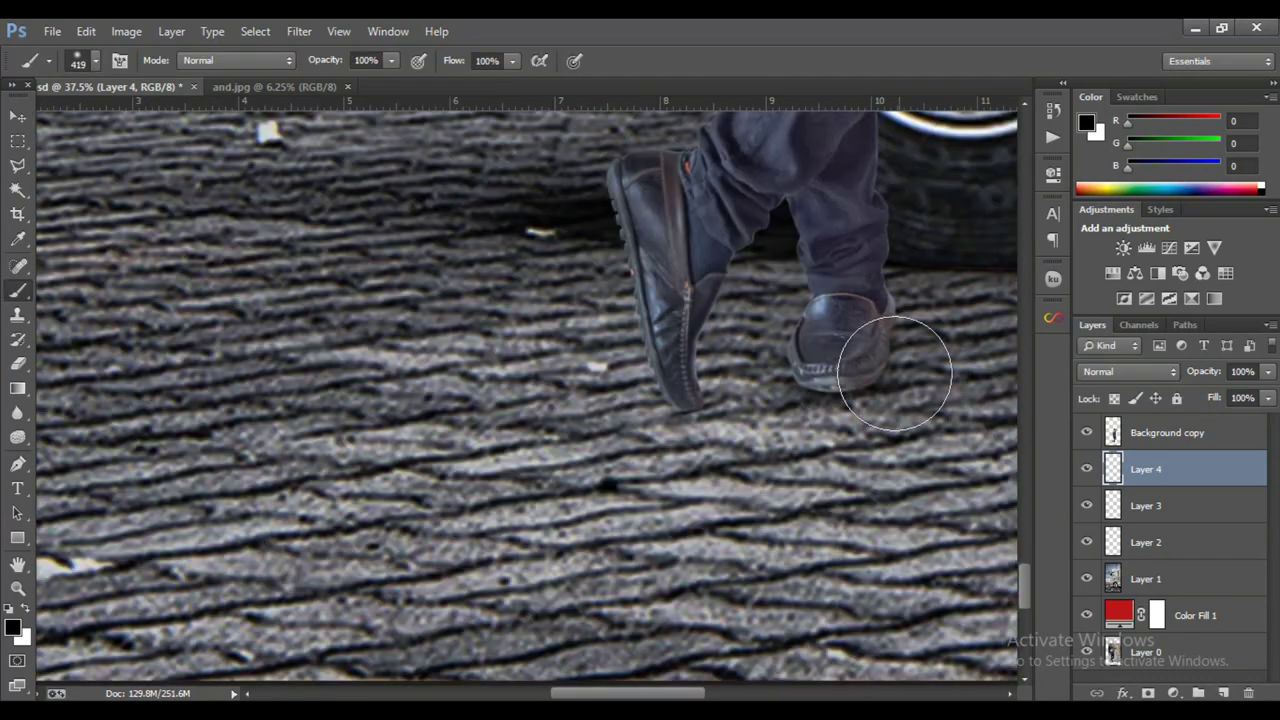
- Add Layer 5 above Background copy and make it a clipping mask to that layer
click(1183, 442)
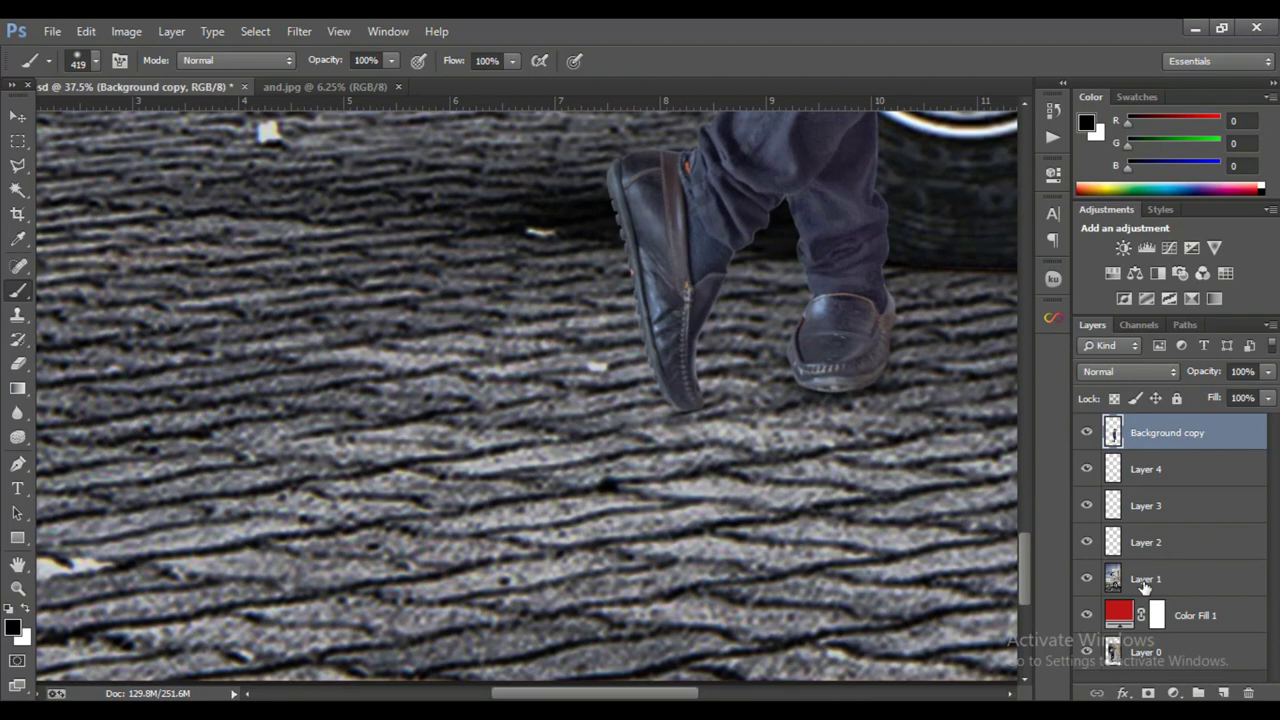
click(1223, 692)
right_click(1168, 438)
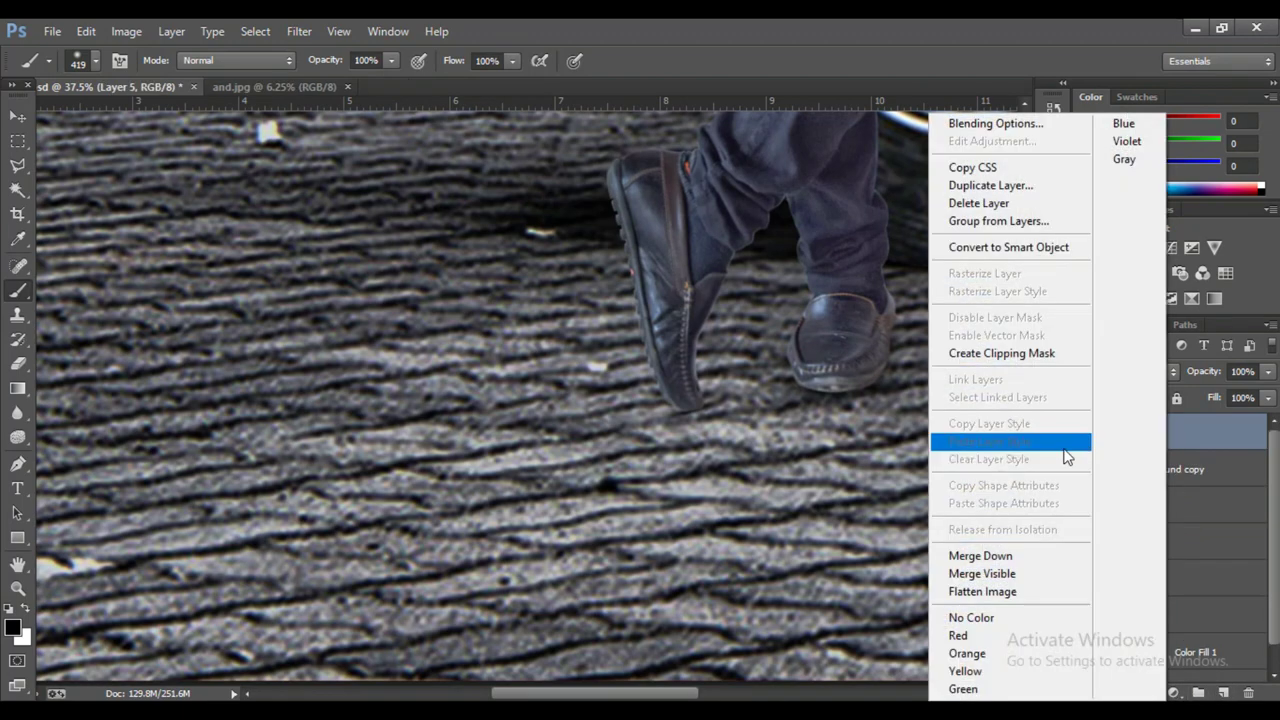
click(1012, 356)
scroll(845, 448, up, 2)
- Set the brush to 195 px and paint faint shading under the left shoe tip
right_click(868, 434)
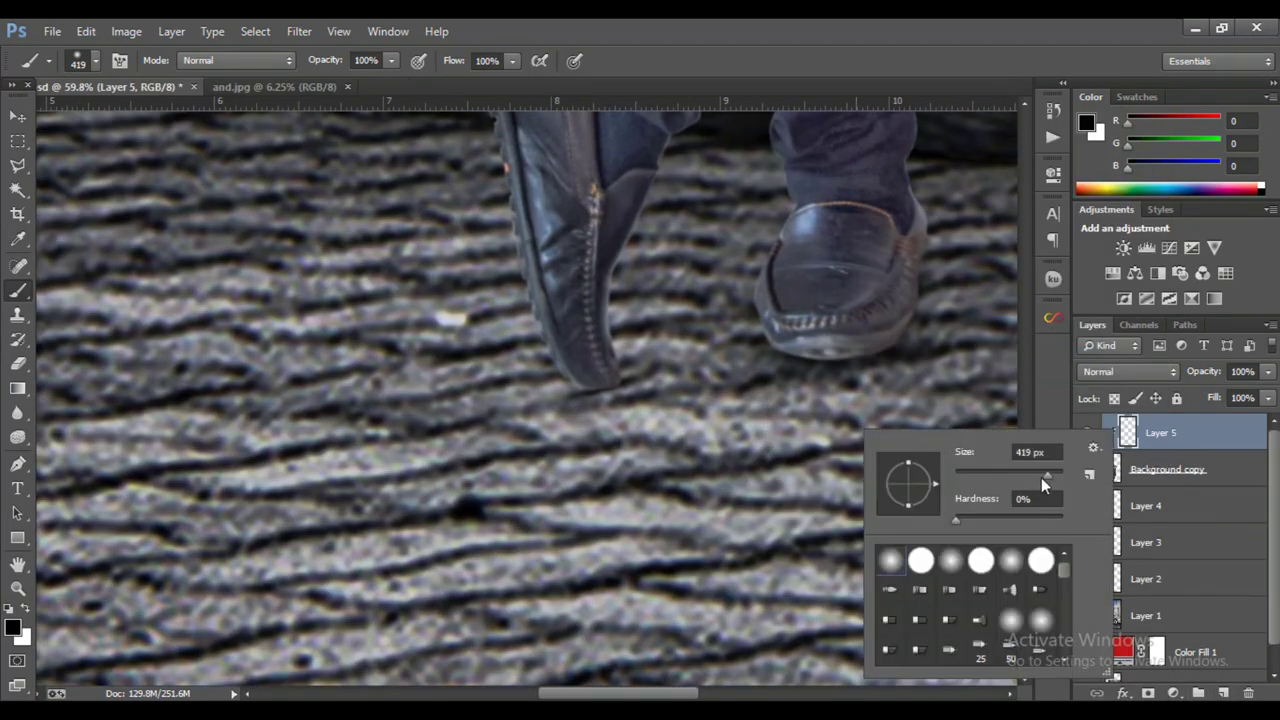
drag(1041, 477, 1028, 474)
key(Return)
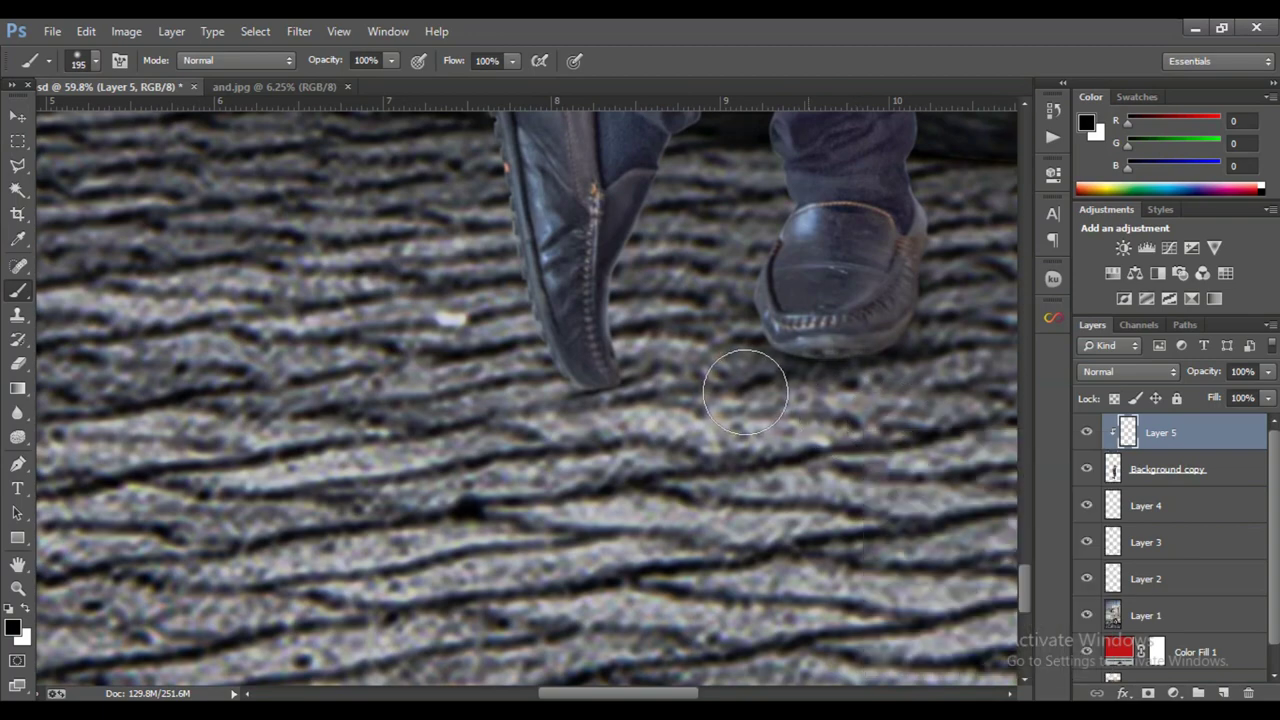
scroll(882, 372, up, 1)
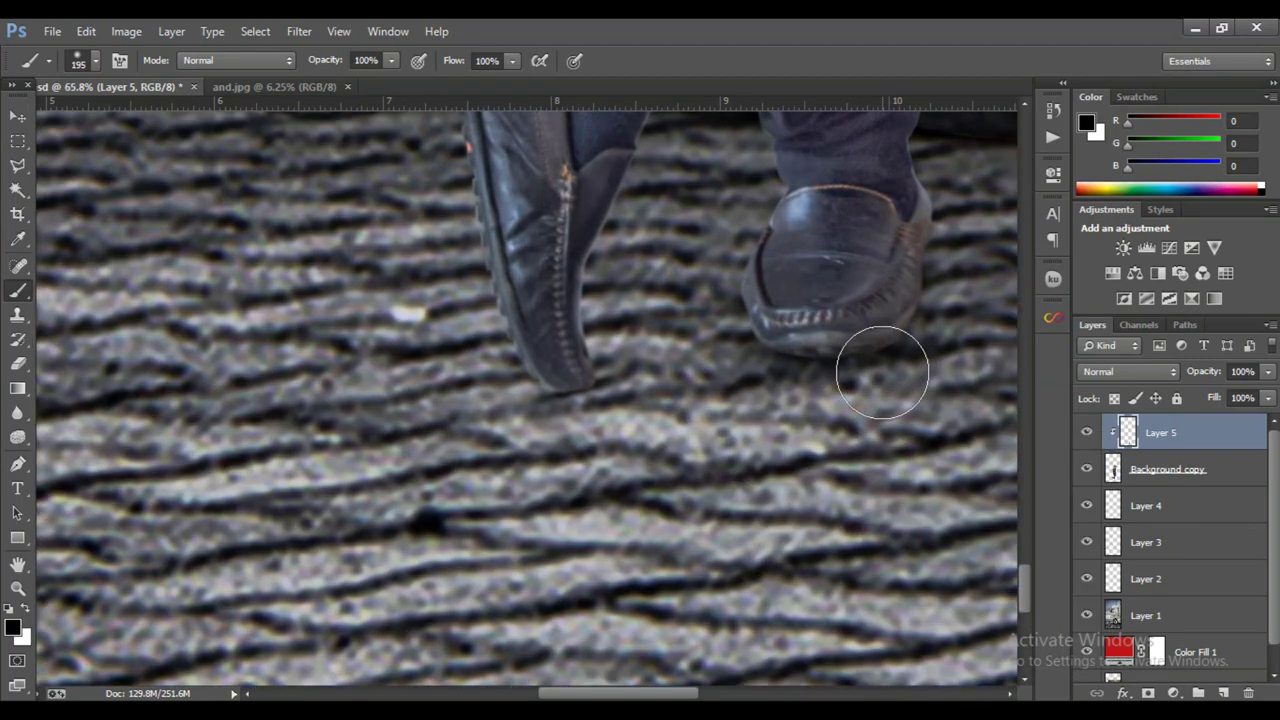
scroll(882, 372, up, 3)
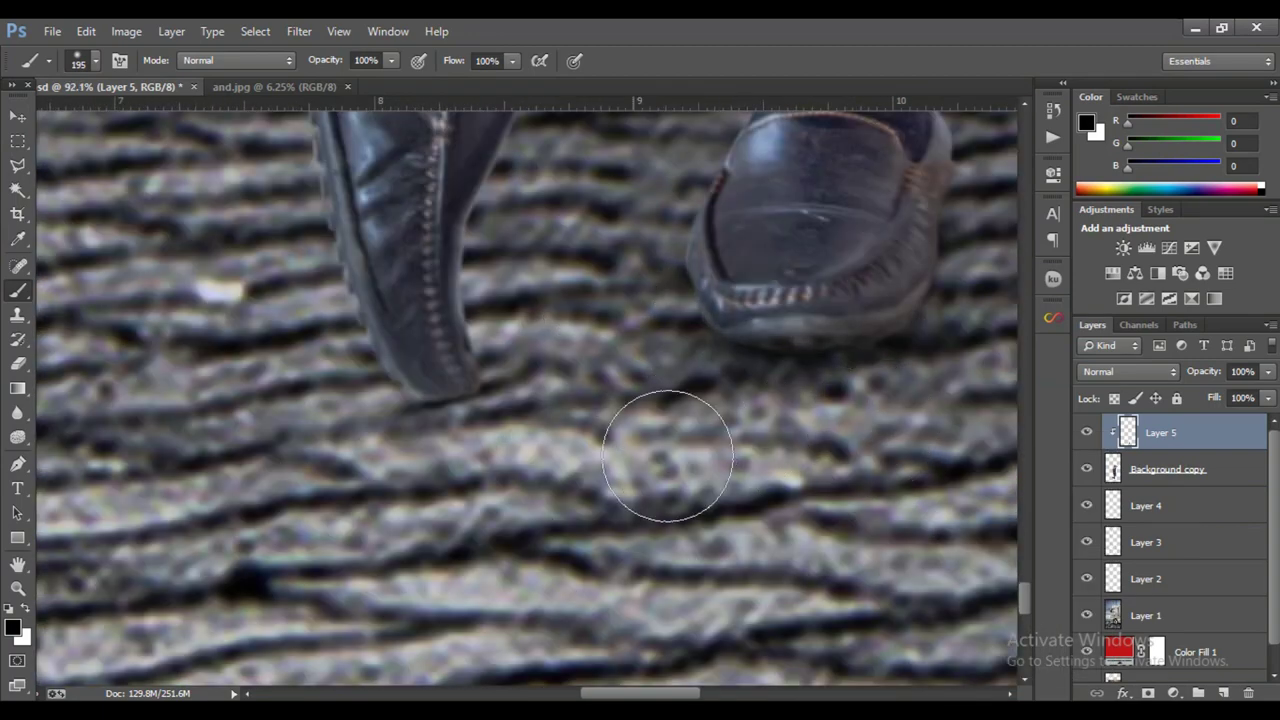
drag(667, 455, 609, 549)
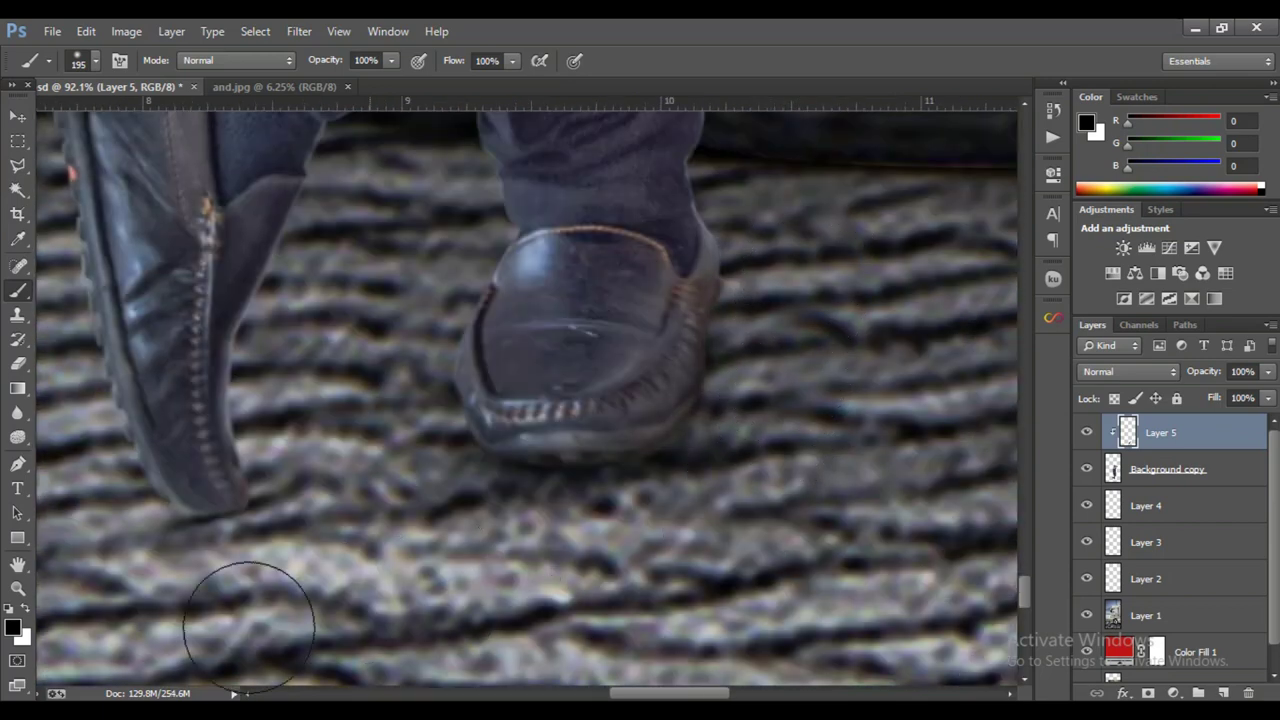
drag(194, 586, 280, 563)
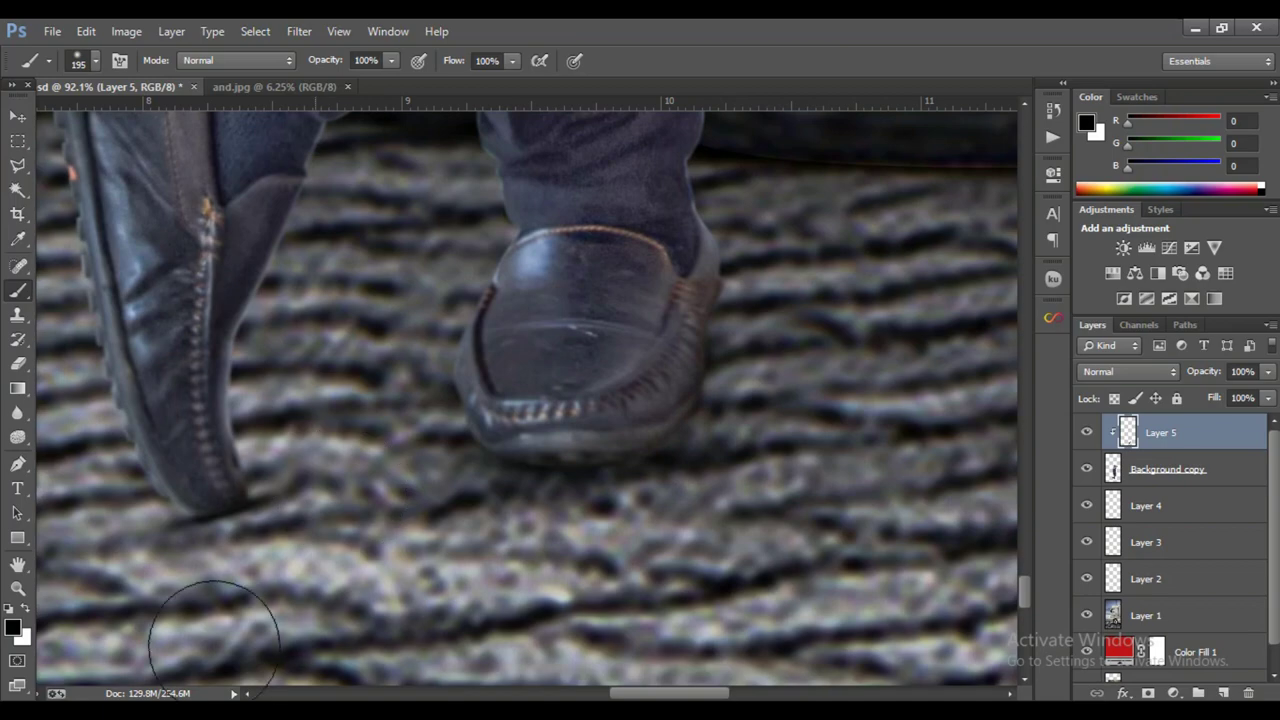
scroll(330, 586, down, 4)
scroll(388, 594, down, 2)
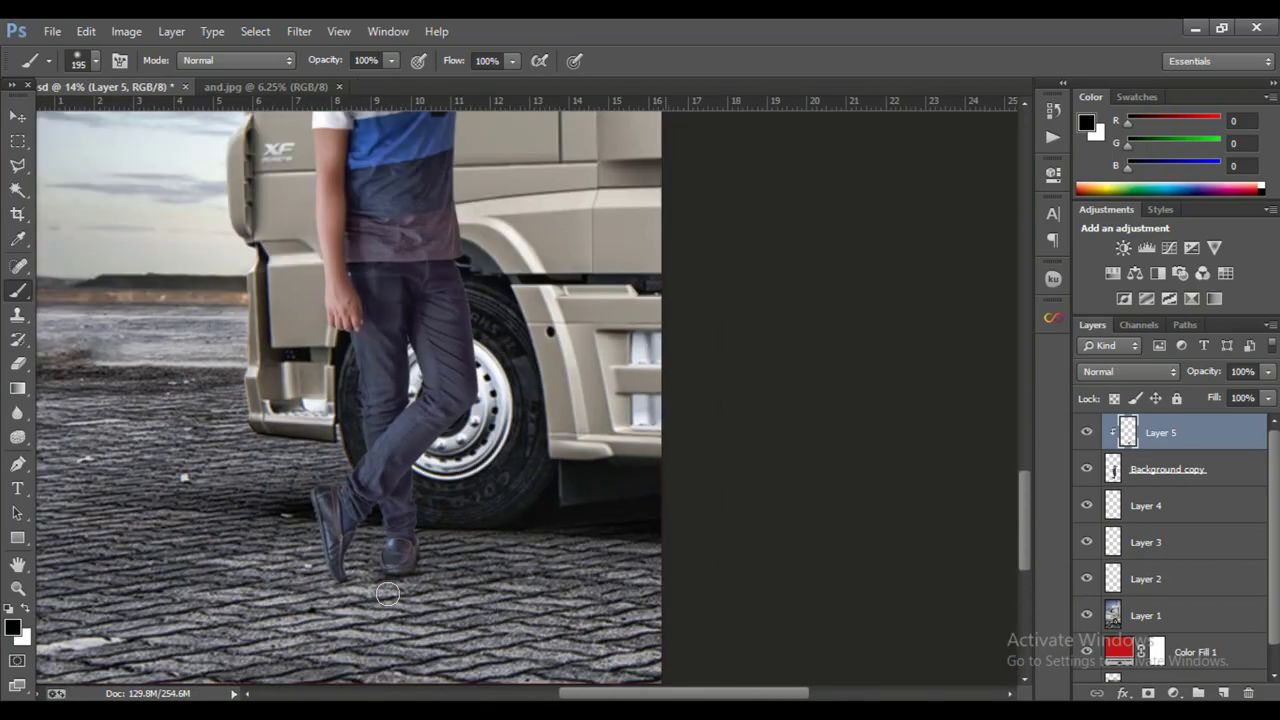
scroll(388, 594, down, 1)
scroll(389, 594, down, 1)
scroll(390, 594, down, 1)
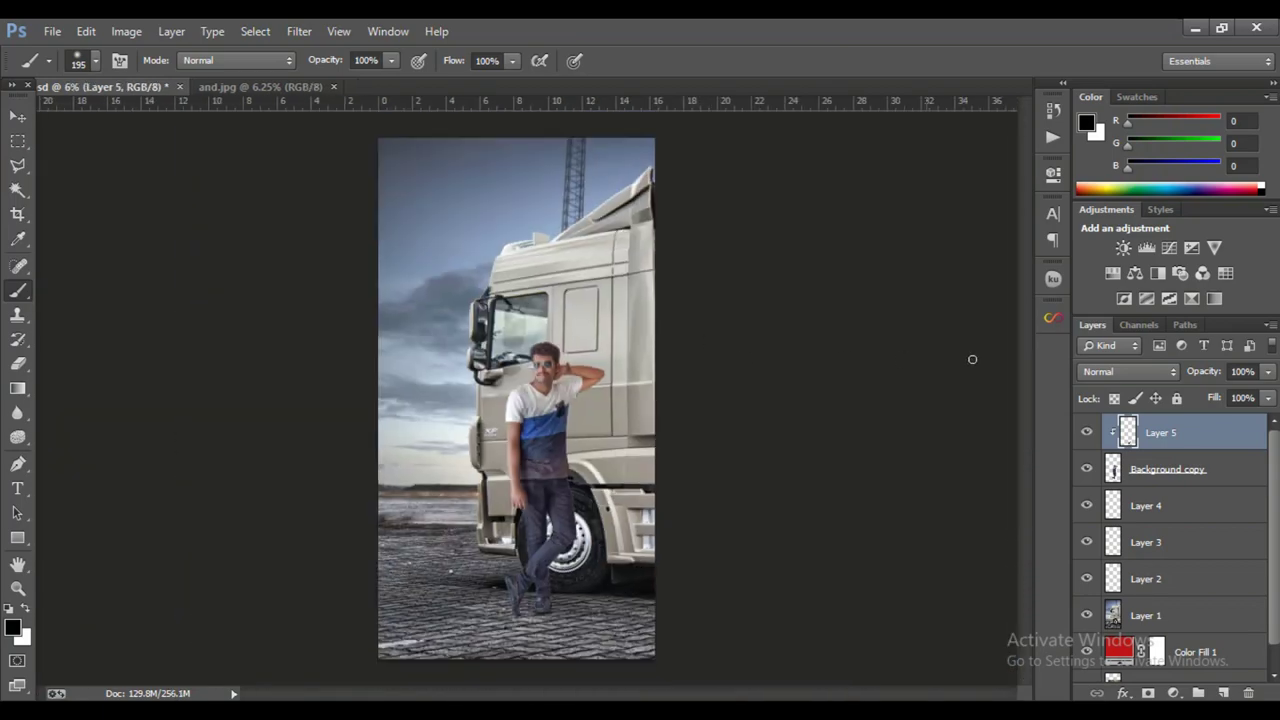
- Add a Curves adjustment clipped to the man and pull the curve down to darken
click(1170, 248)
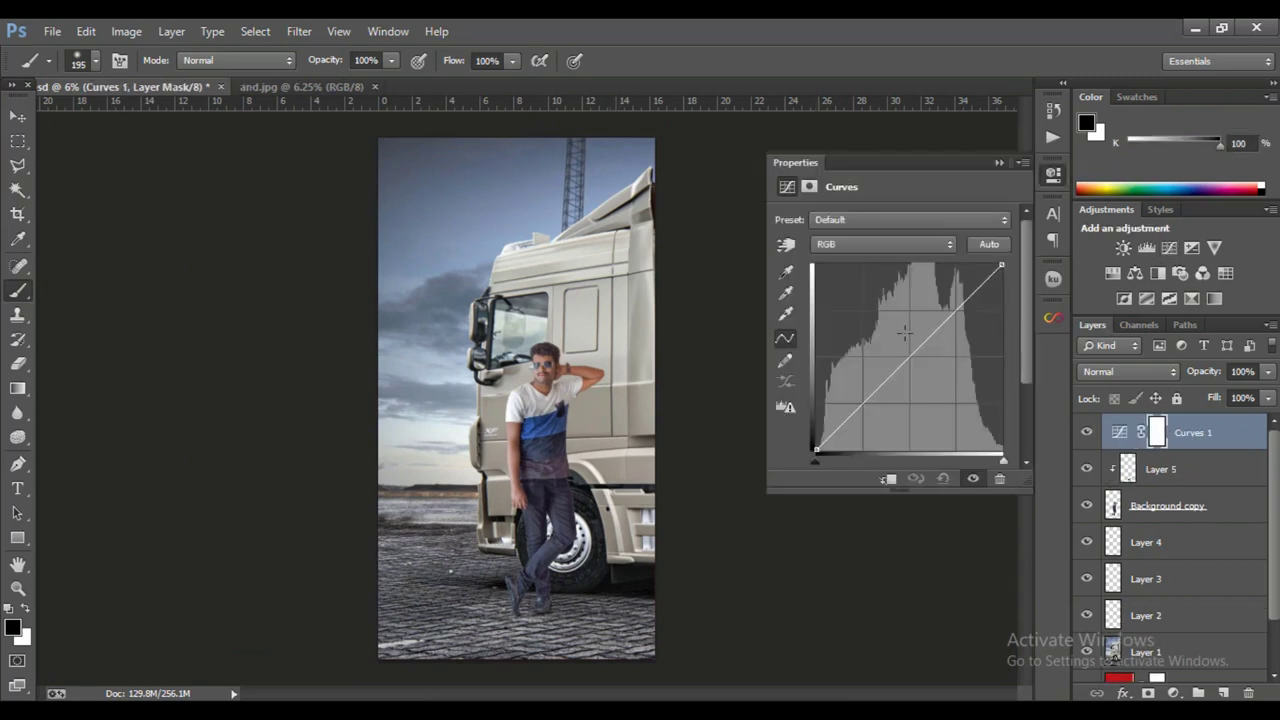
click(785, 244)
drag(553, 540, 581, 547)
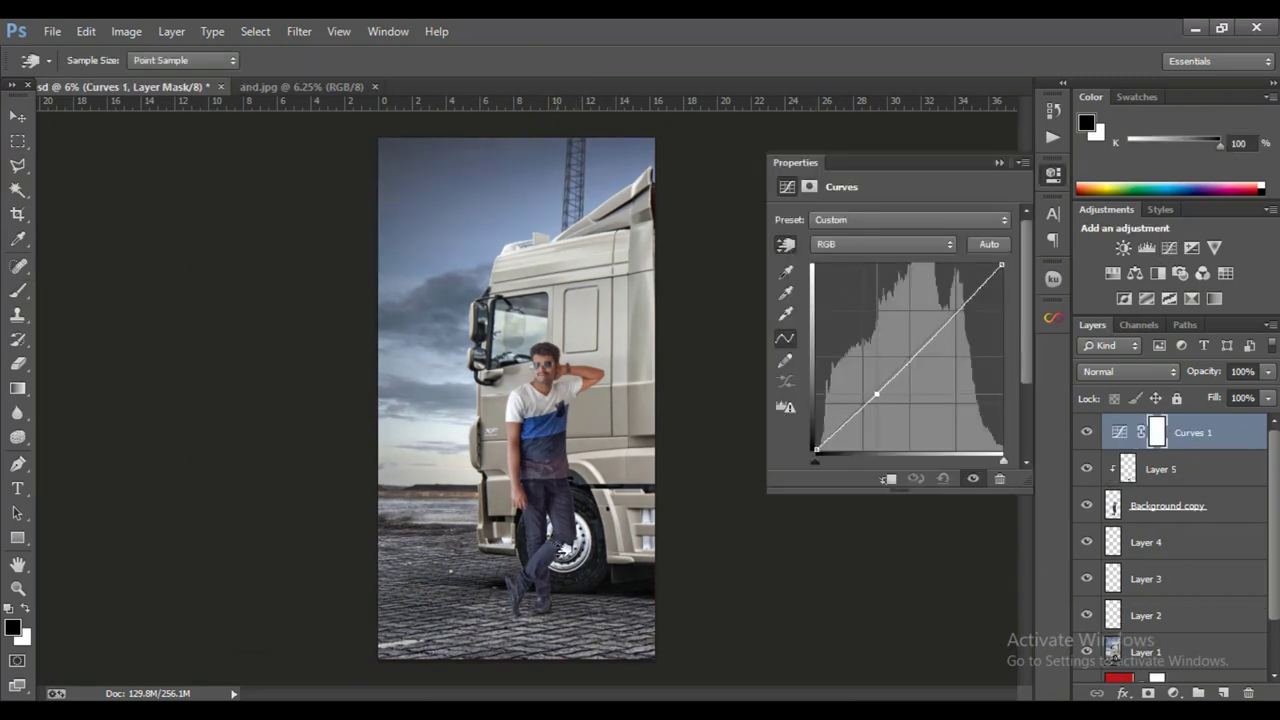
click(889, 480)
drag(552, 547, 554, 557)
click(998, 162)
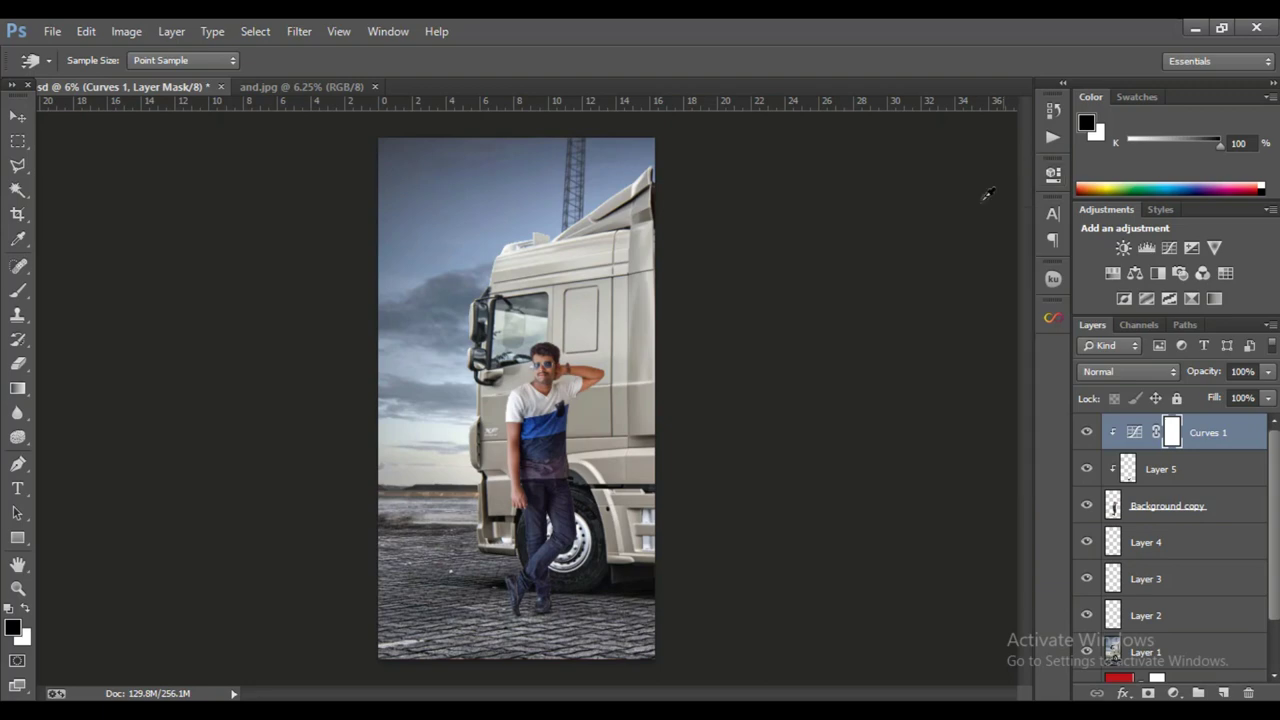
- Invert the Curves mask and paint white over the jeans to reveal the darkening there
key(ctrl+i)
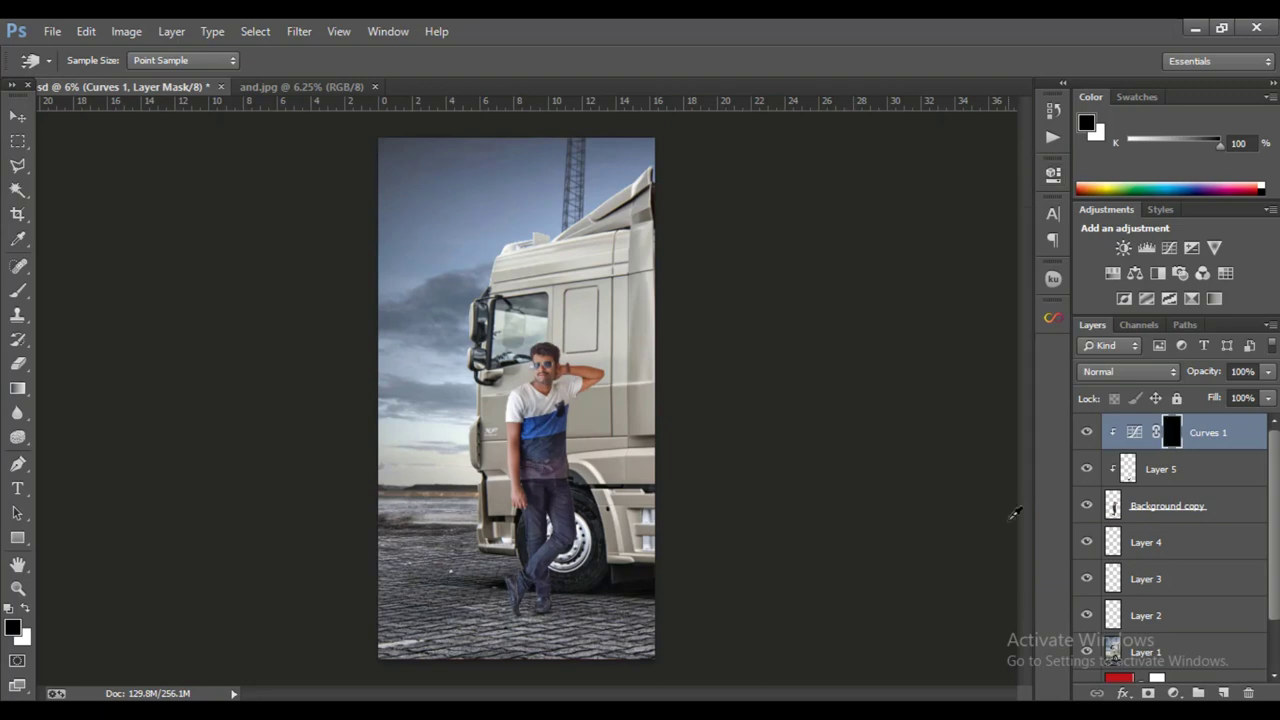
click(12, 292)
click(25, 612)
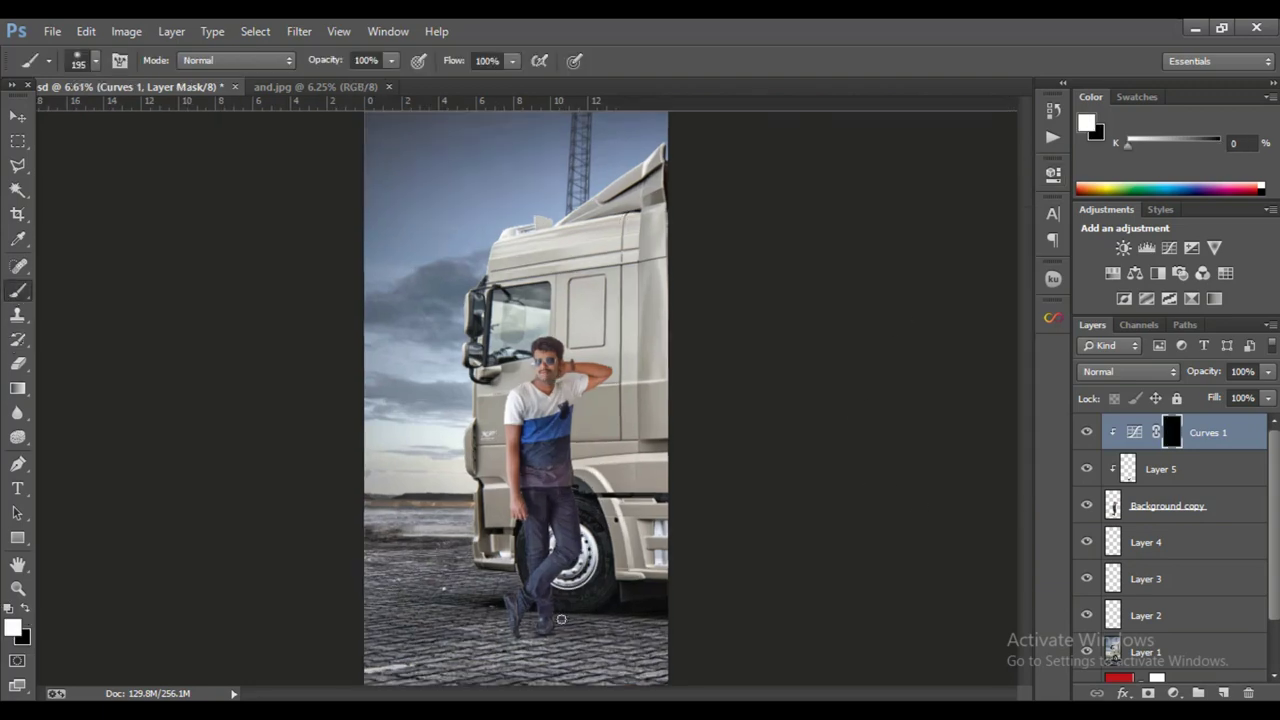
scroll(528, 648, up, 3)
scroll(528, 648, up, 4)
right_click(577, 471)
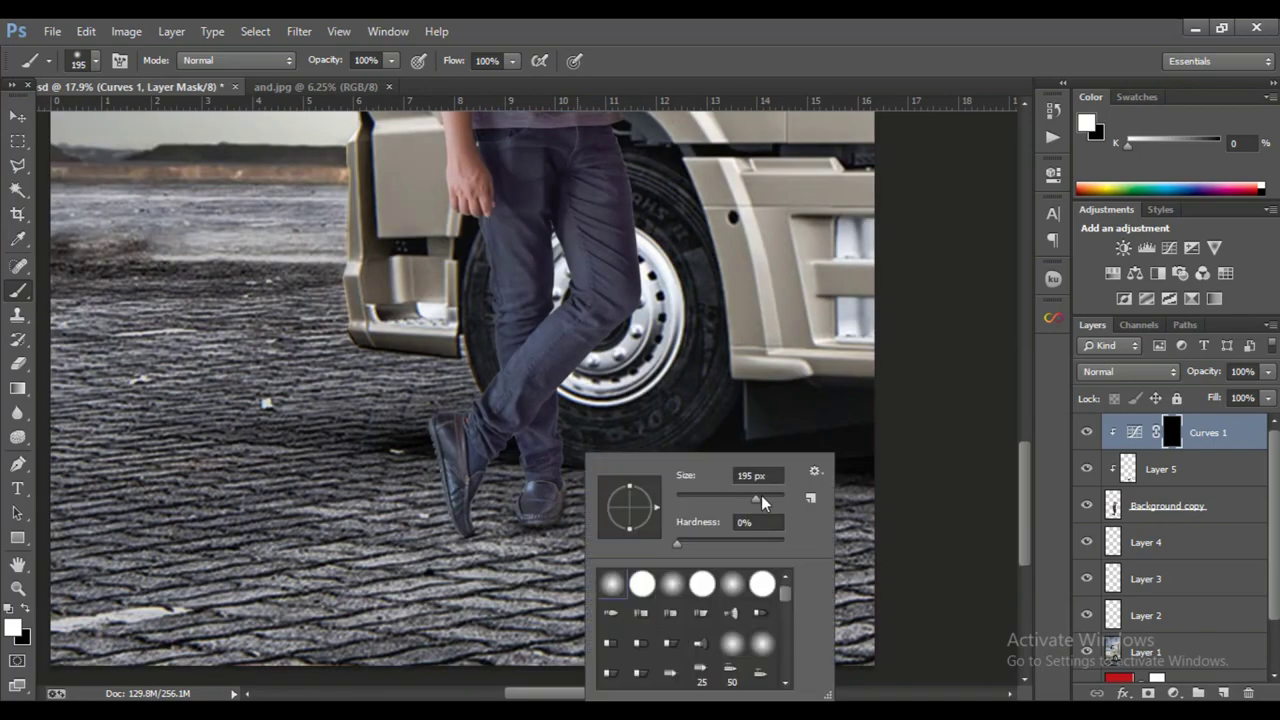
click(420, 490)
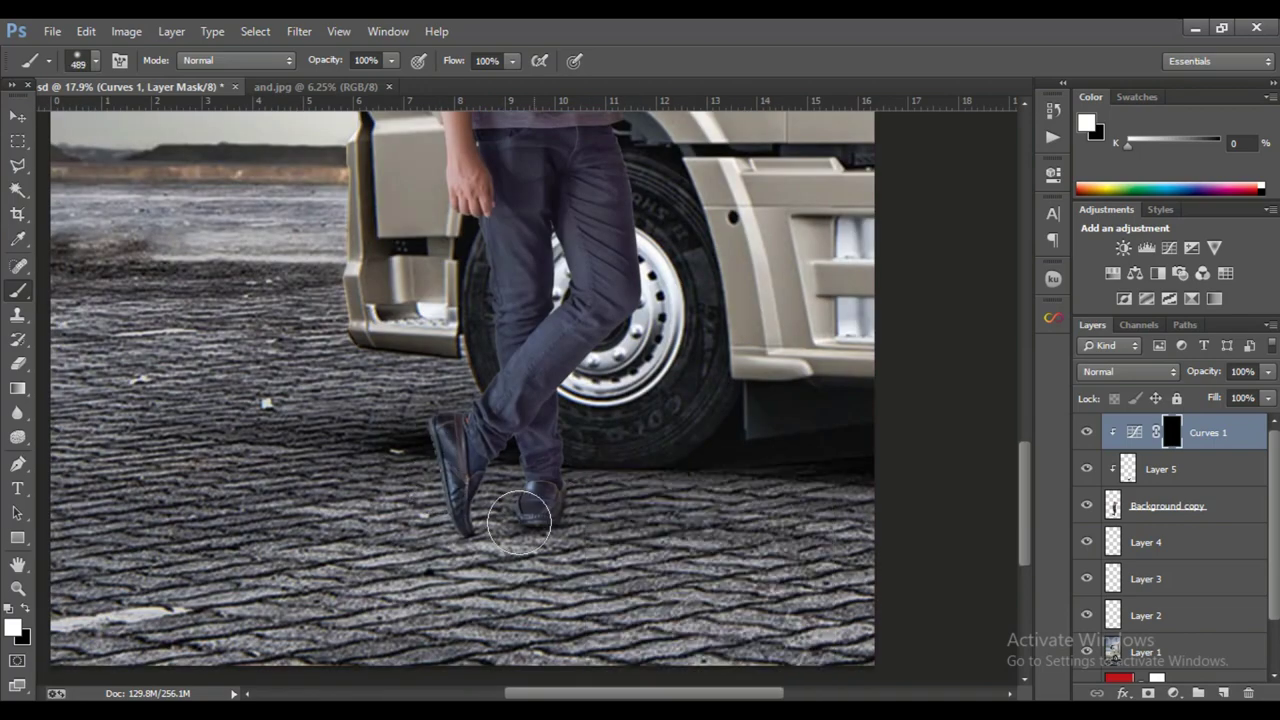
mouse_move(507, 420)
mouse_down()
mouse_move(517, 251)
mouse_move(590, 330)
mouse_move(513, 573)
mouse_up()
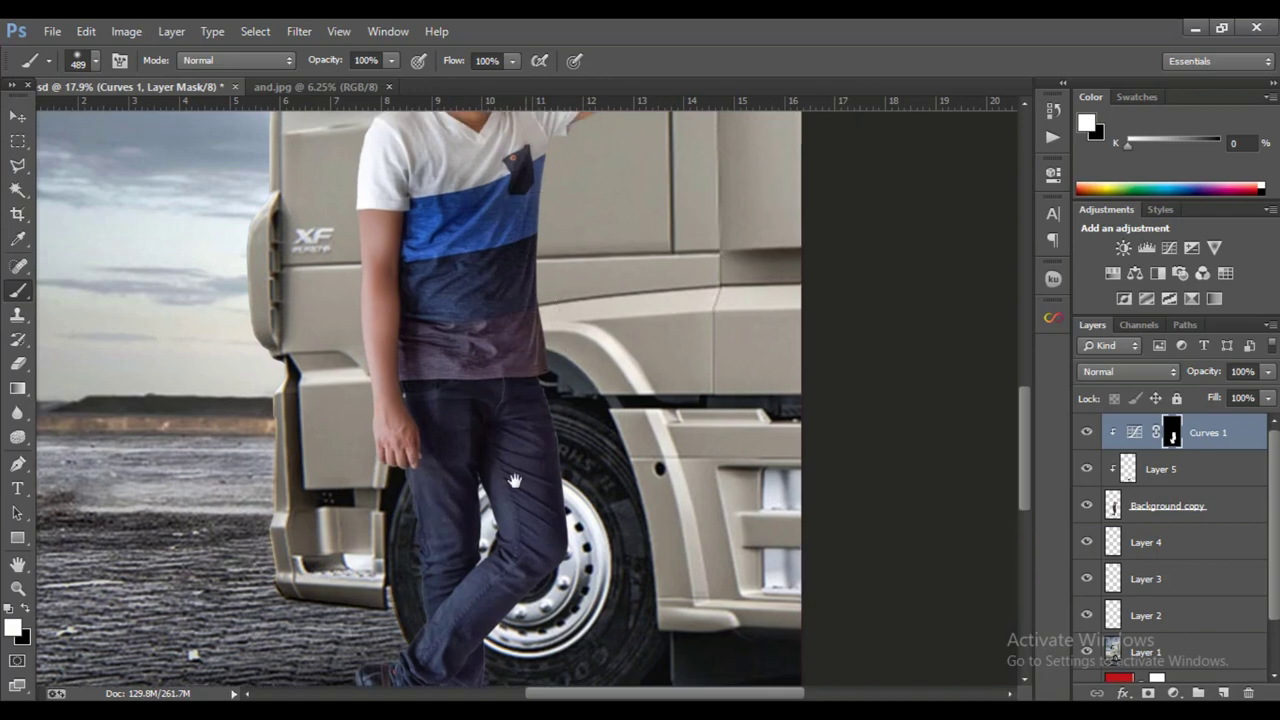
drag(525, 346, 514, 484)
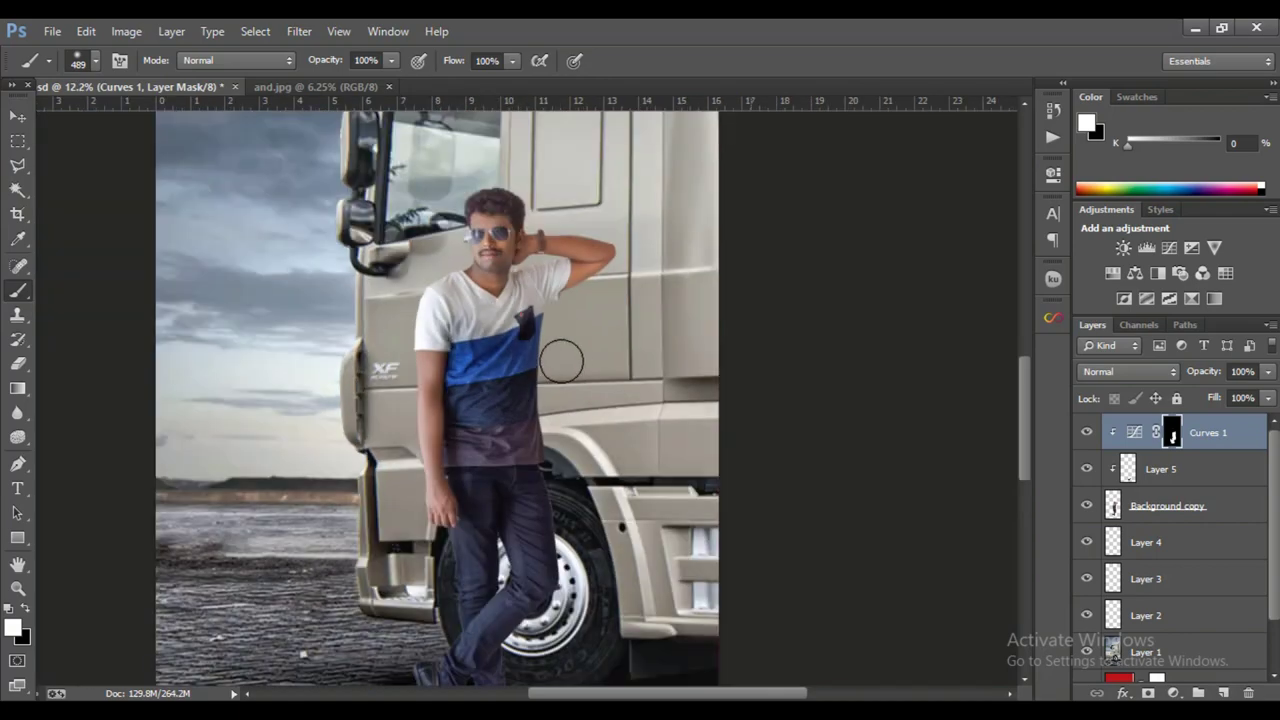
scroll(560, 355, down, 5)
- Load the man's outline as a selection, then add and undo a Color Balance adjustment
click(18, 117)
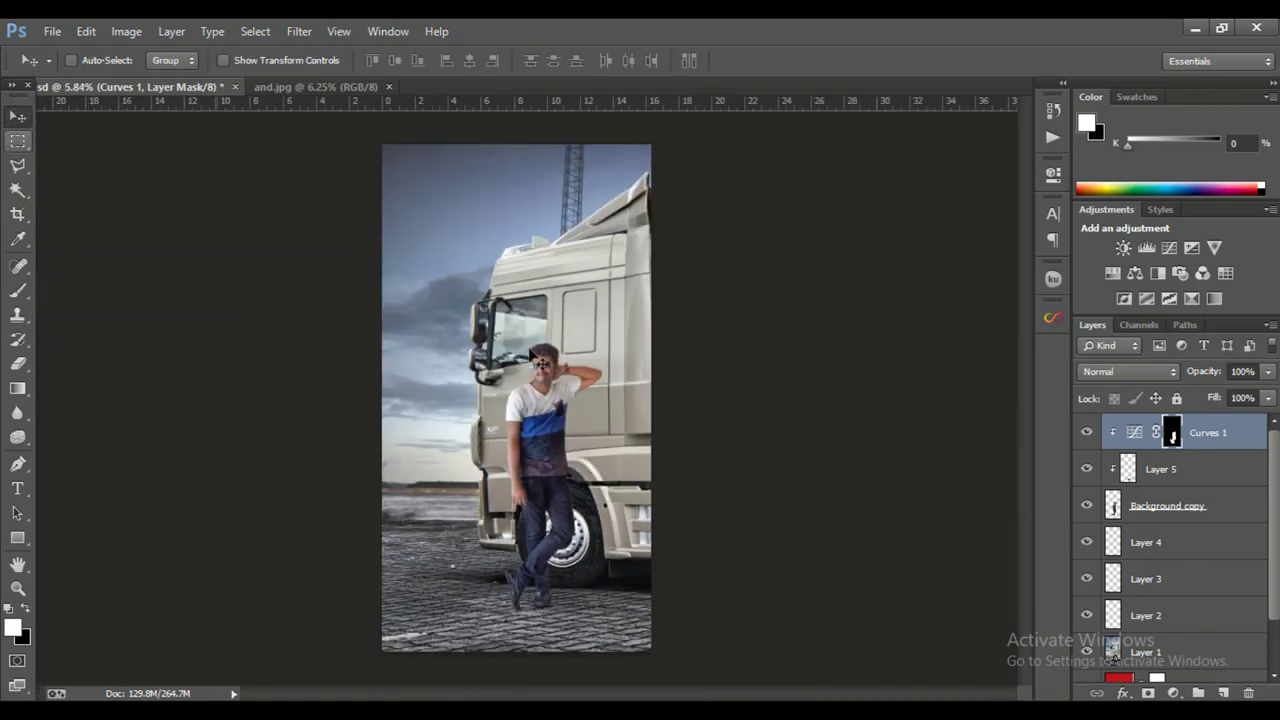
scroll(711, 601, up, 2)
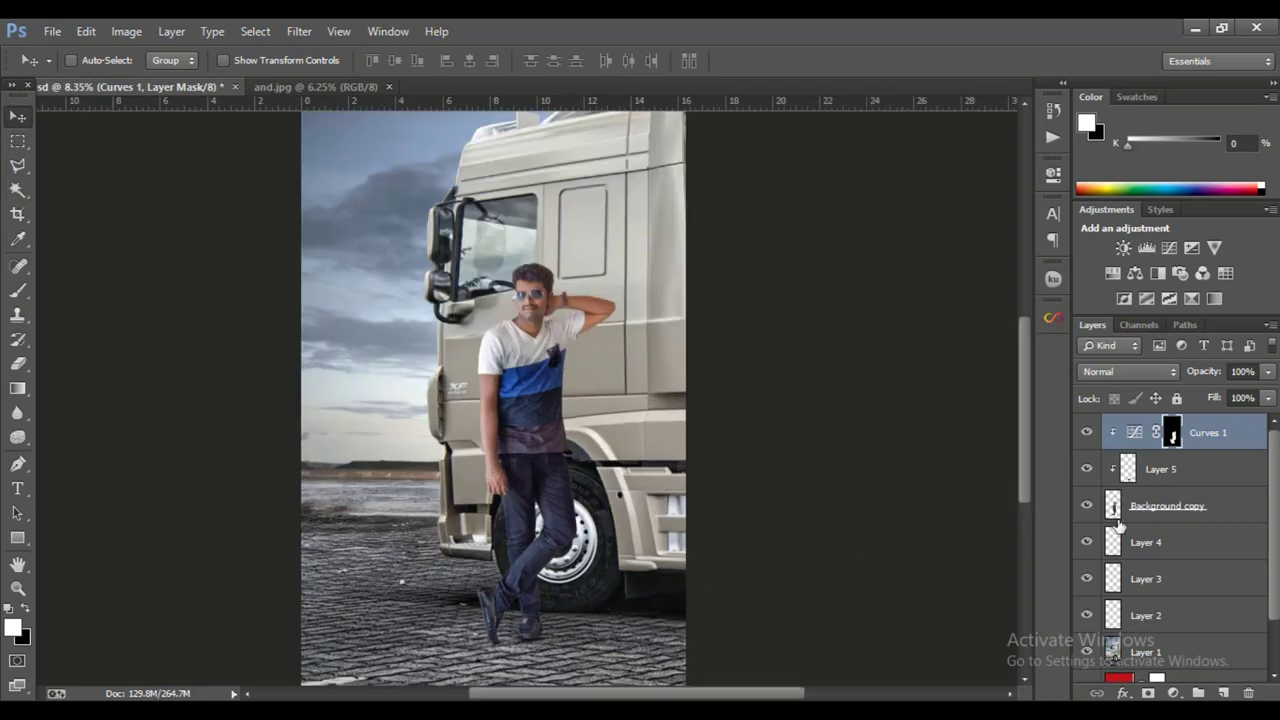
scroll(1117, 516, down, 1)
ctrl+click(1113, 591)
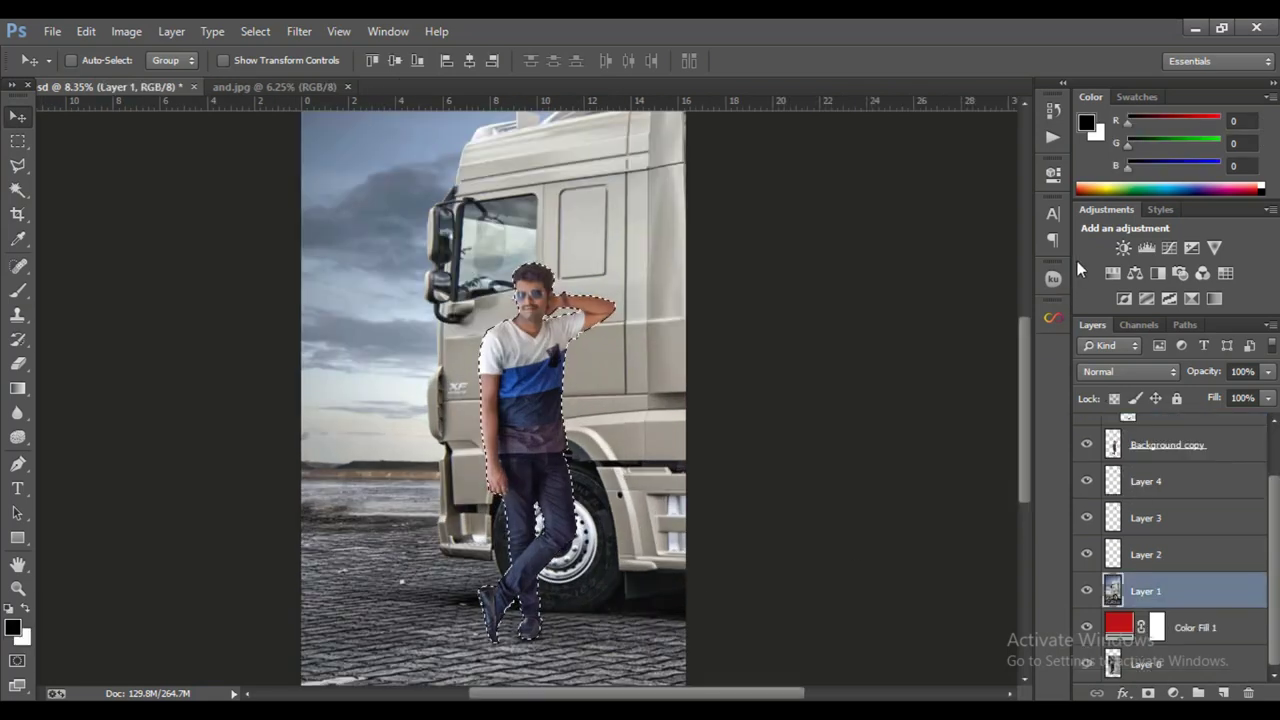
click(1133, 273)
click(997, 162)
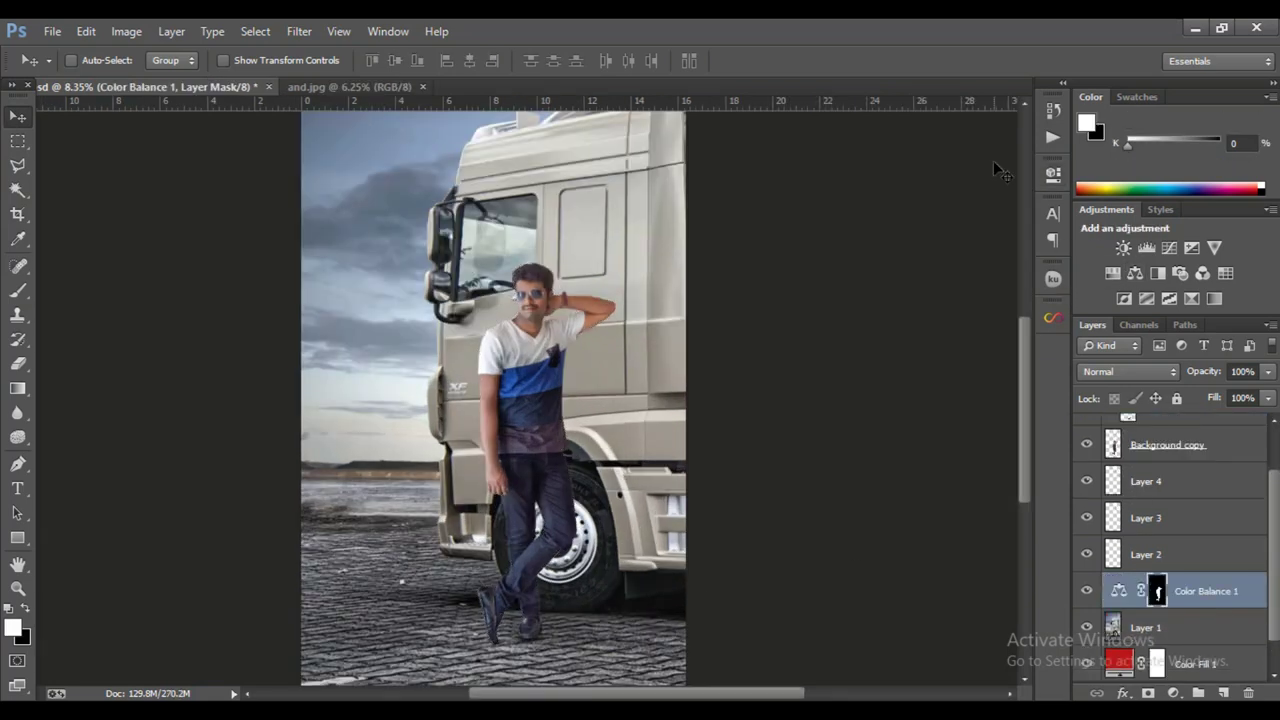
key(ctrl+z)
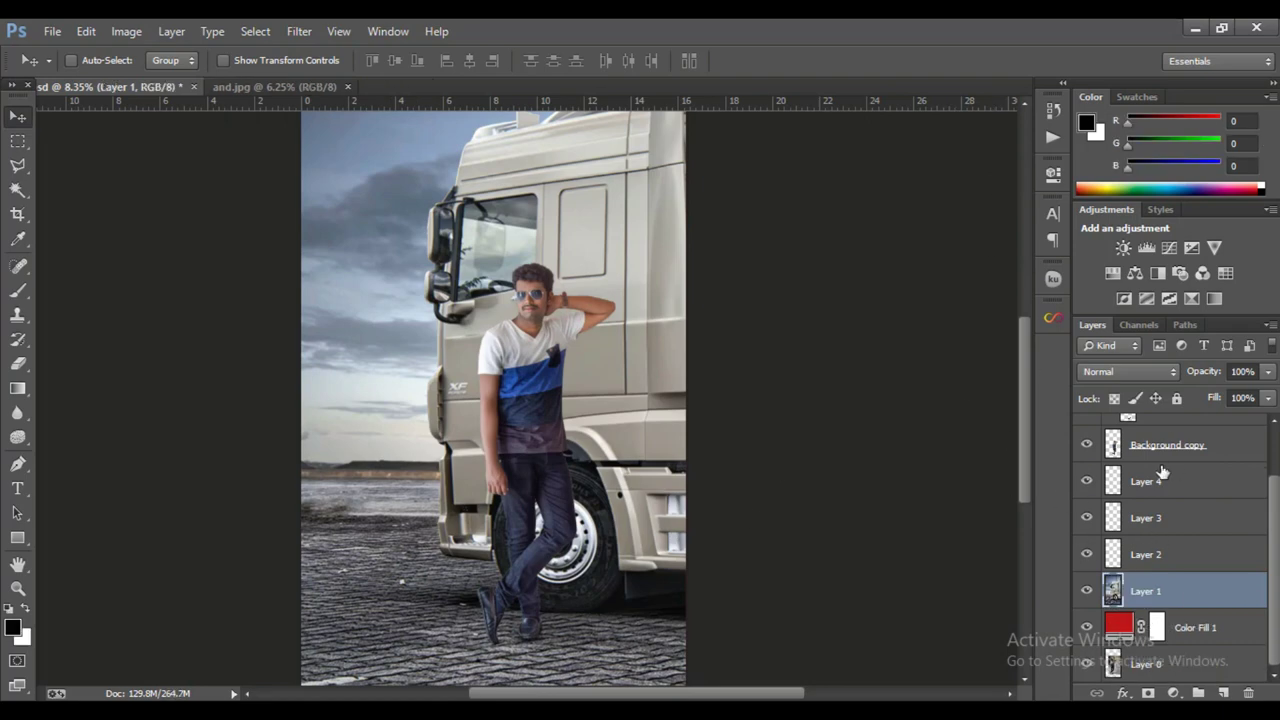
- Add a Hue/Saturation adjustment masked to the man with Lightness at -100
click(1134, 273)
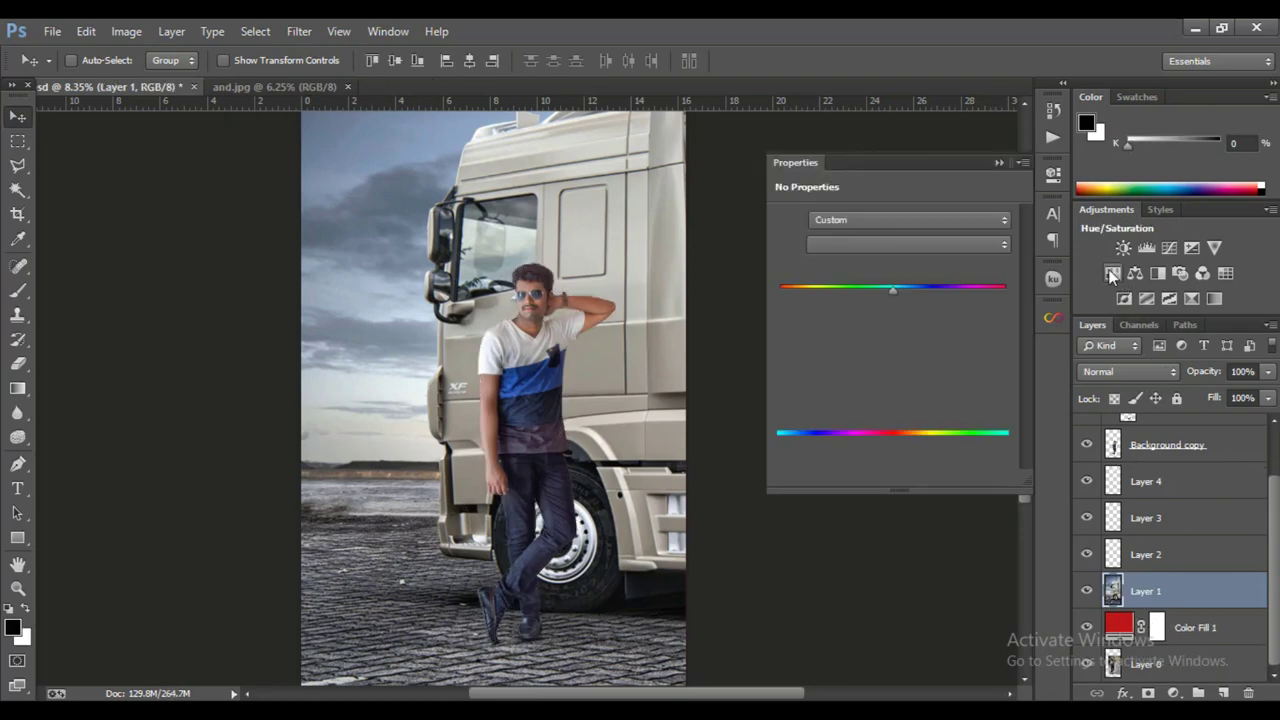
drag(891, 366, 656, 372)
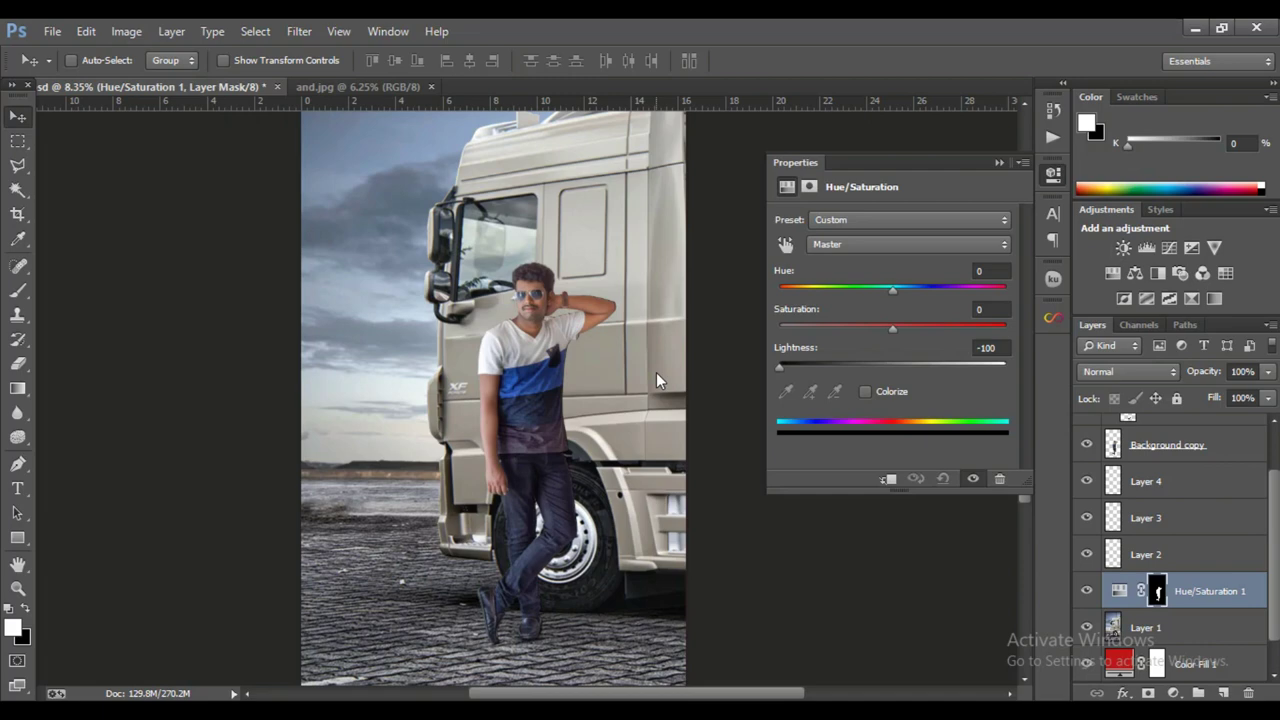
click(998, 162)
alt+scroll(614, 506, down, 3)
- Flip the black silhouette upside down and rotate it to lie along the ground
key(ctrl+t)
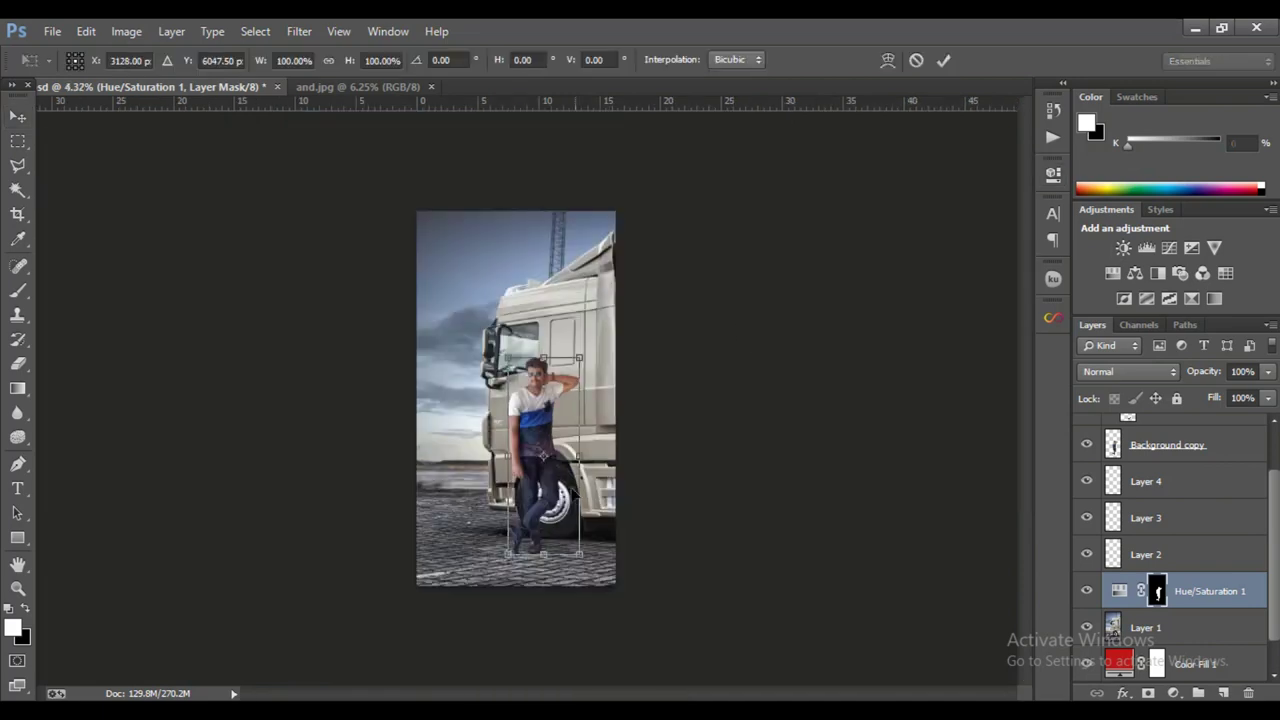
right_click(558, 480)
click(645, 460)
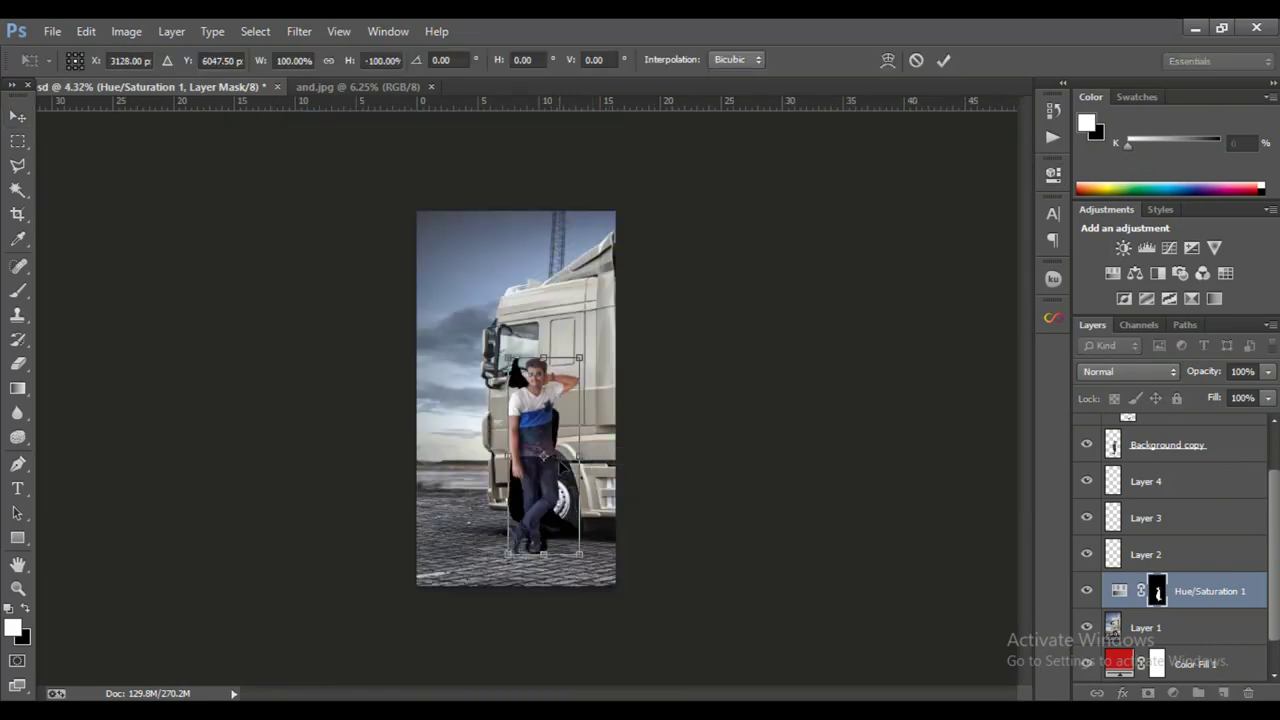
drag(558, 455, 560, 588)
mouse_move(485, 660)
mouse_down()
mouse_move(310, 372)
mouse_move(336, 398)
mouse_up()
scroll(590, 692, up, 2)
scroll(590, 692, up, 1)
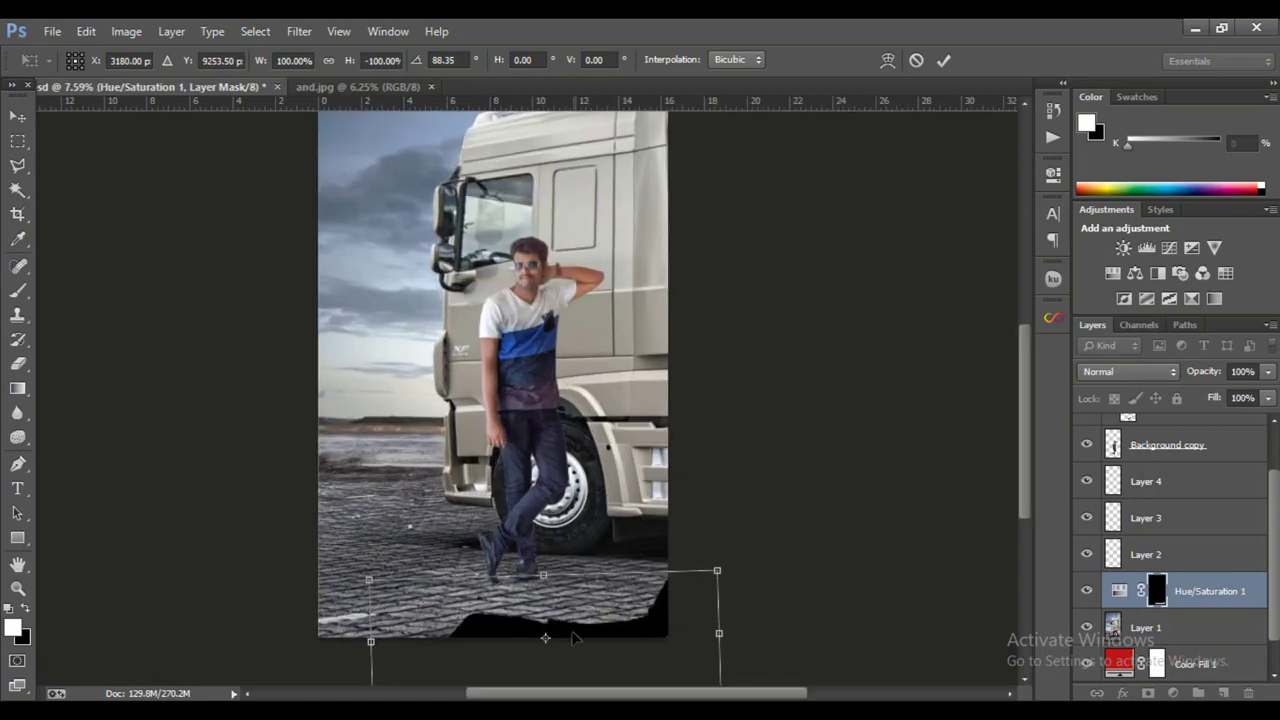
- Move the shadow to the man's feet, then slant, flatten and skew it into perspective
drag(658, 607, 770, 531)
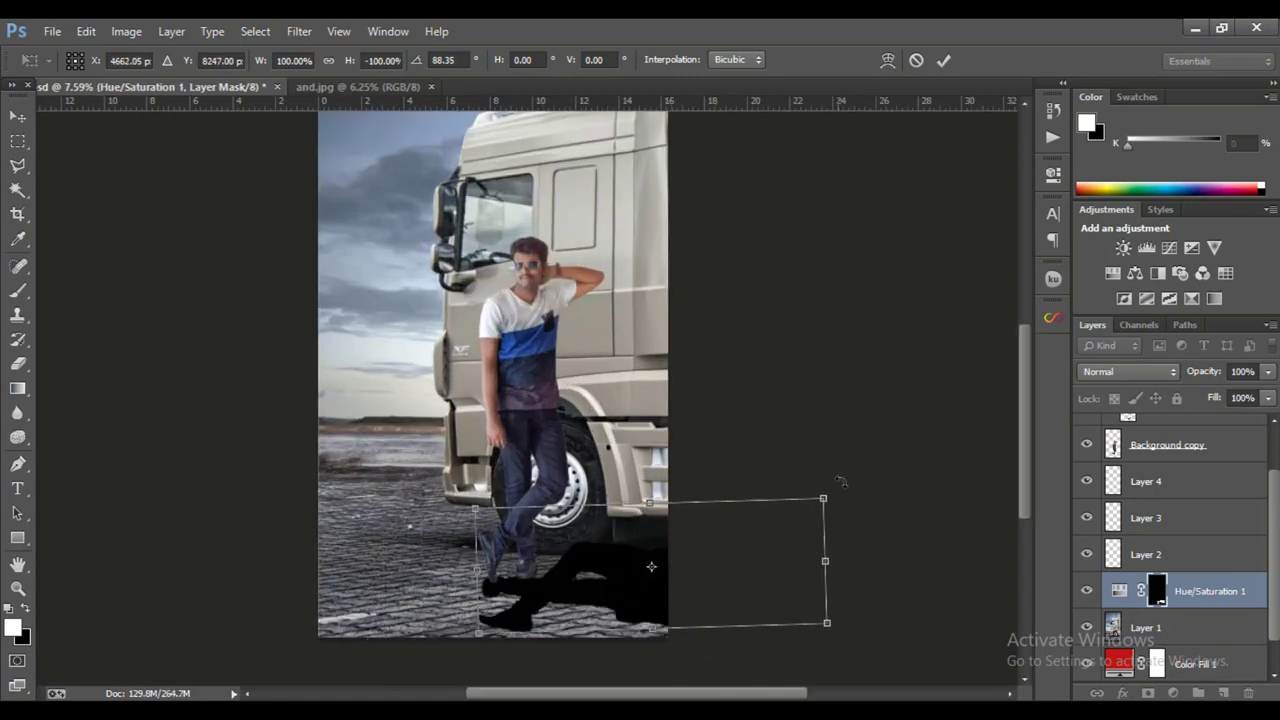
drag(842, 482, 866, 468)
drag(477, 503, 662, 546)
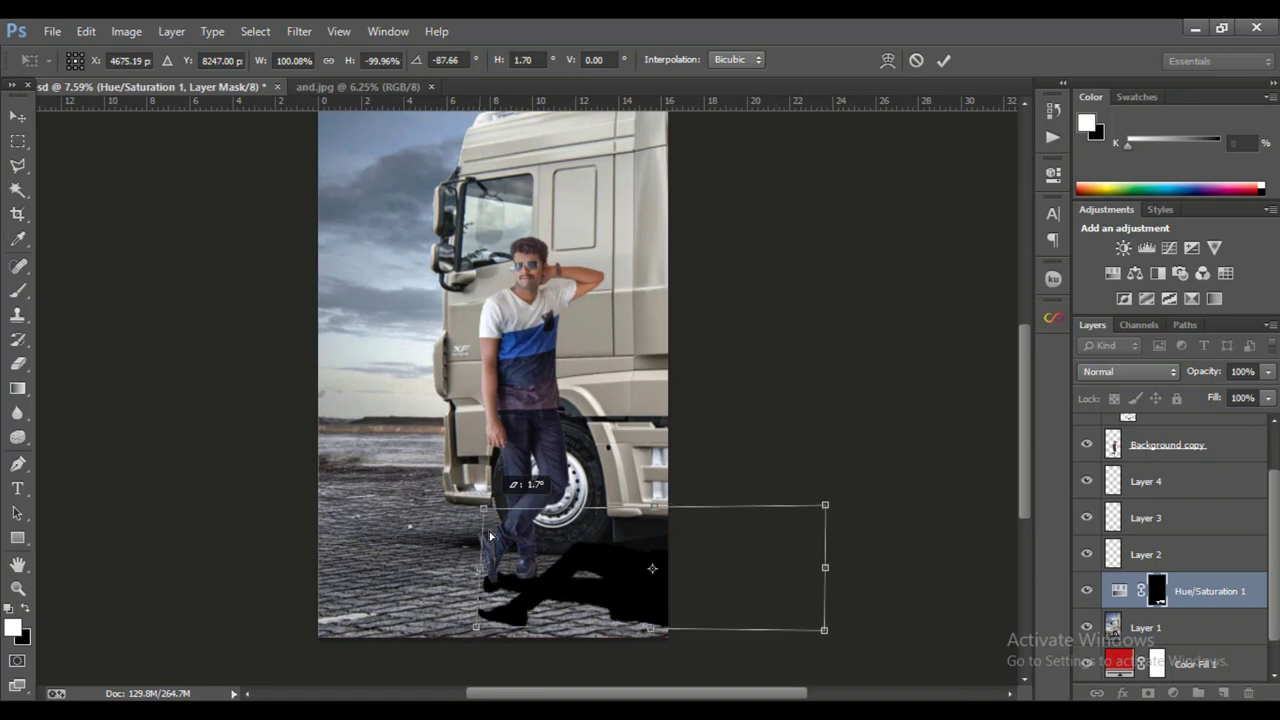
drag(828, 513, 823, 600)
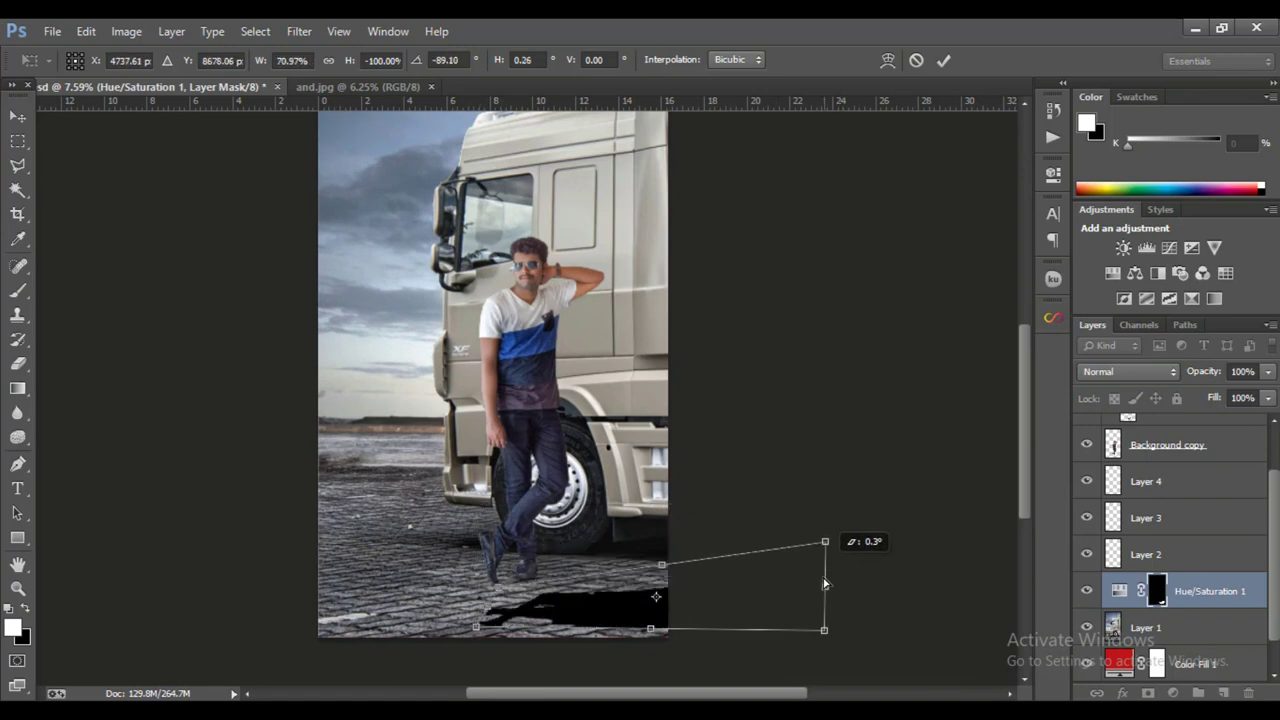
scroll(518, 605, up, 2)
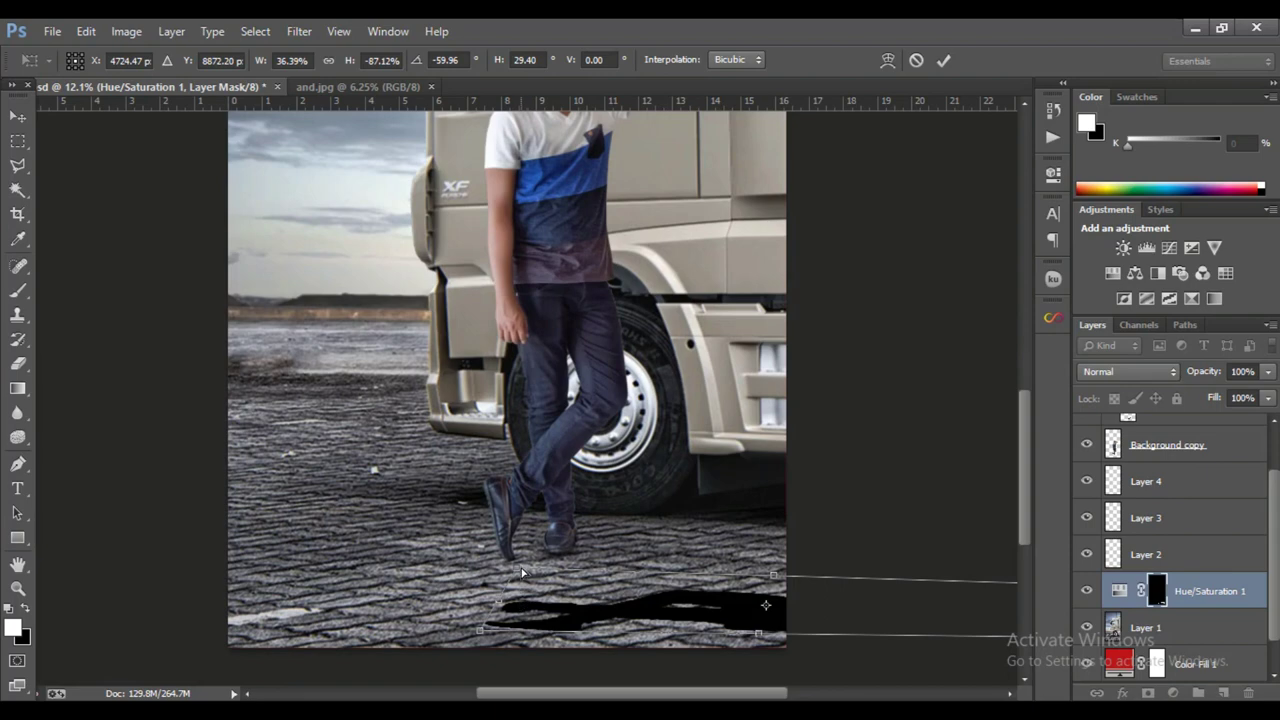
drag(526, 619, 546, 557)
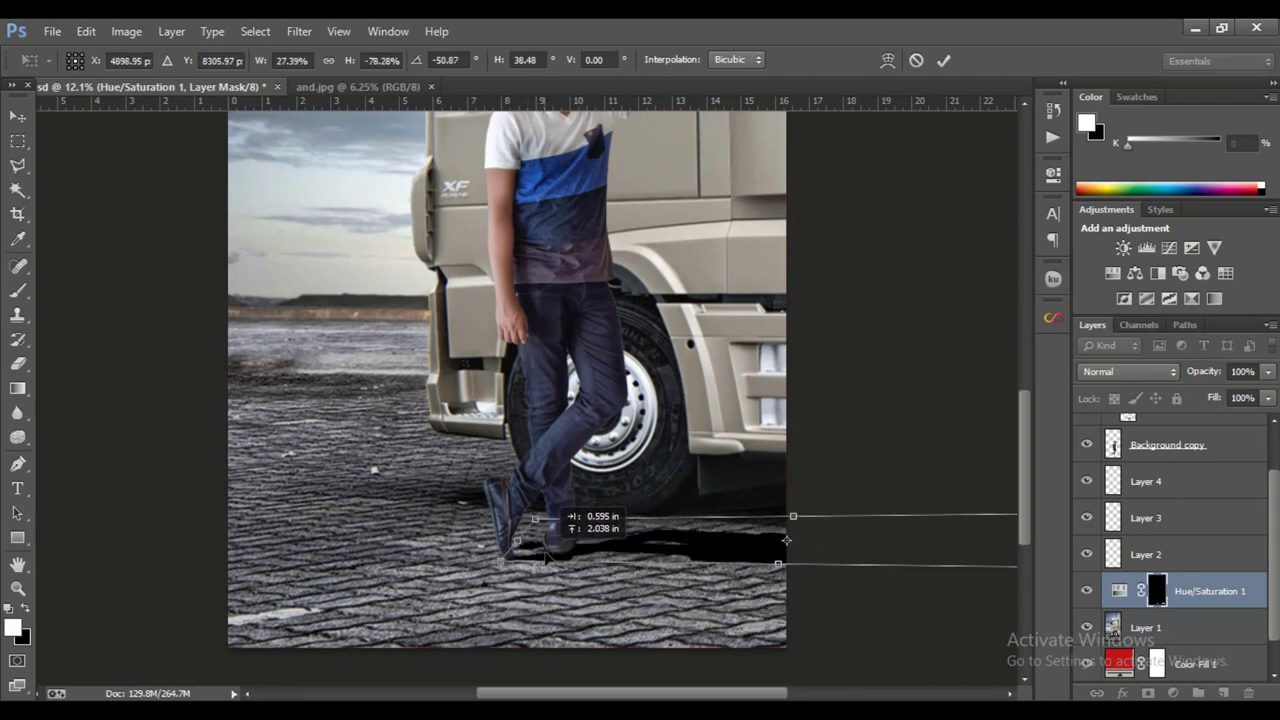
scroll(546, 557, up, 1)
scroll(546, 557, up, 2)
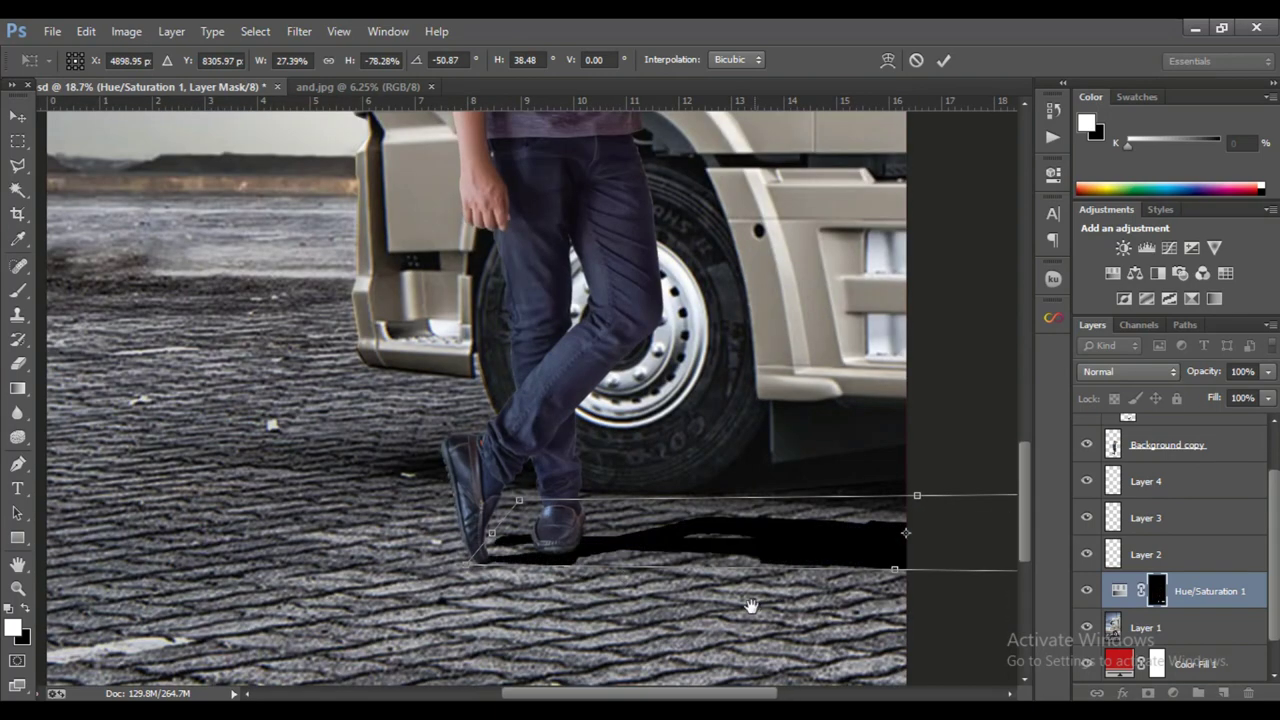
drag(751, 605, 545, 600)
scroll(514, 591, down, 2)
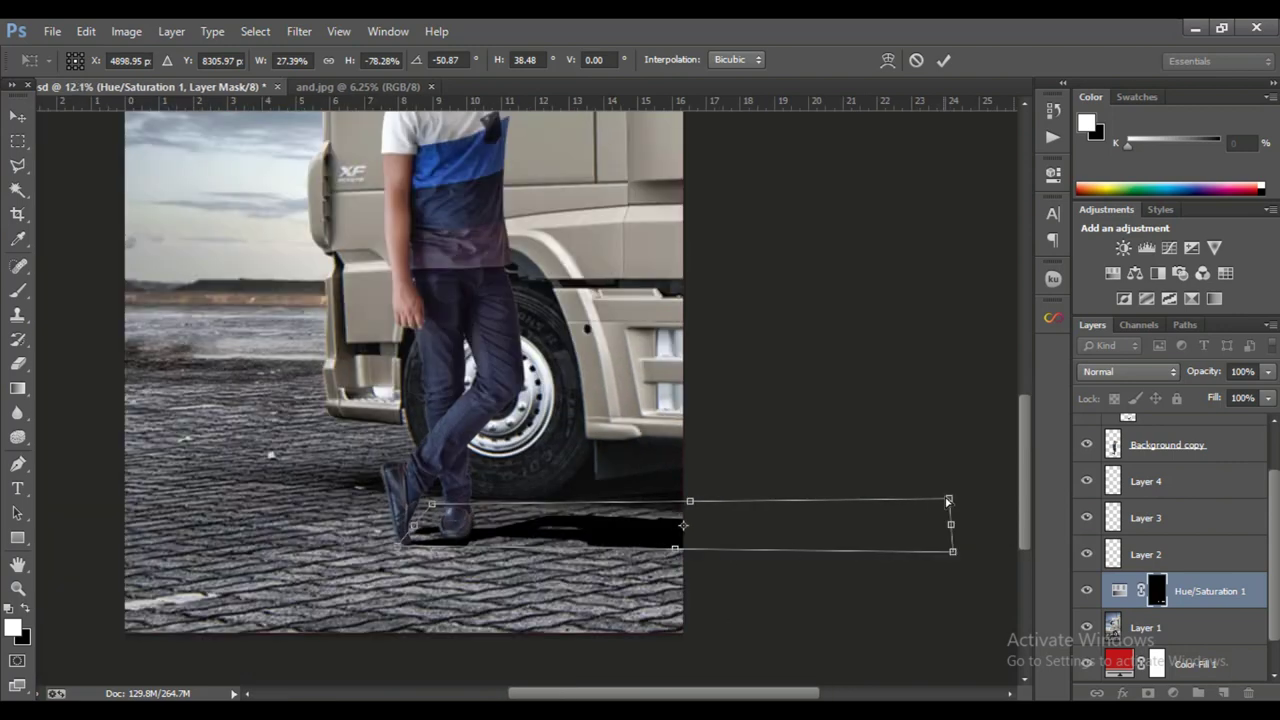
drag(951, 506, 961, 524)
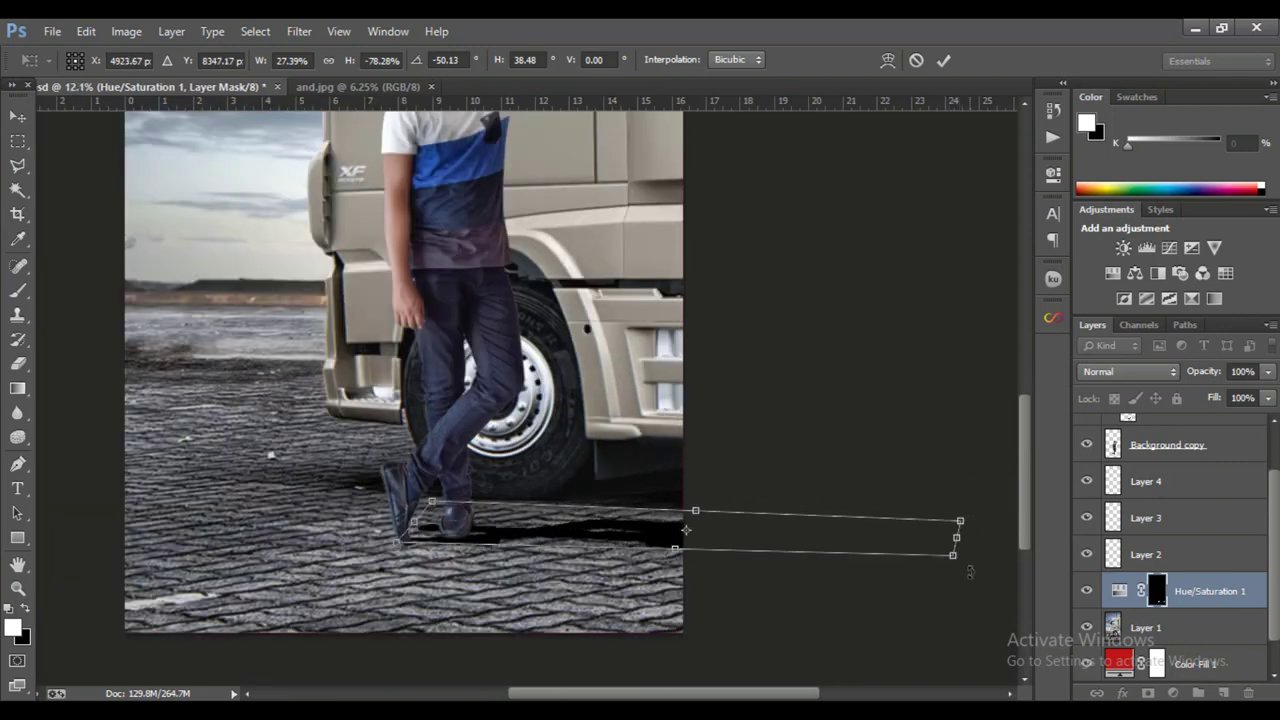
- Fine-tune the shadow's rotation and position under the shoes, then commit the transform
drag(966, 558, 960, 578)
drag(712, 551, 710, 573)
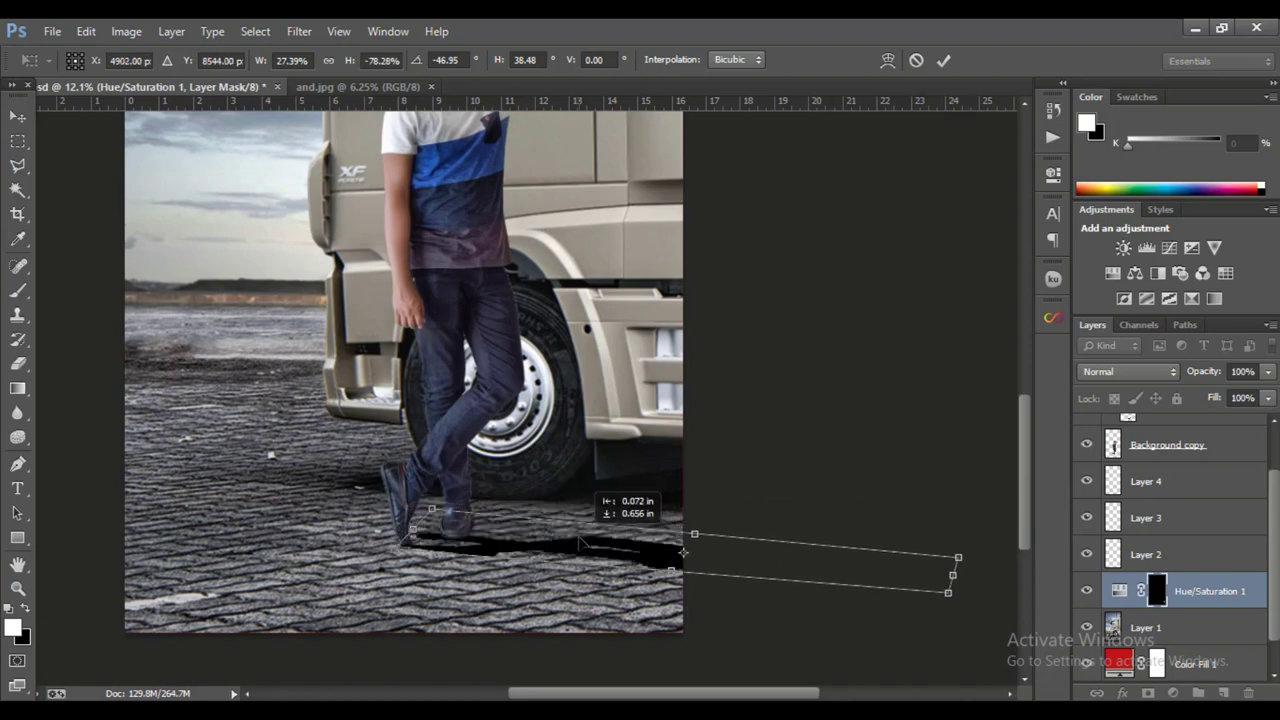
scroll(430, 532, up, 2)
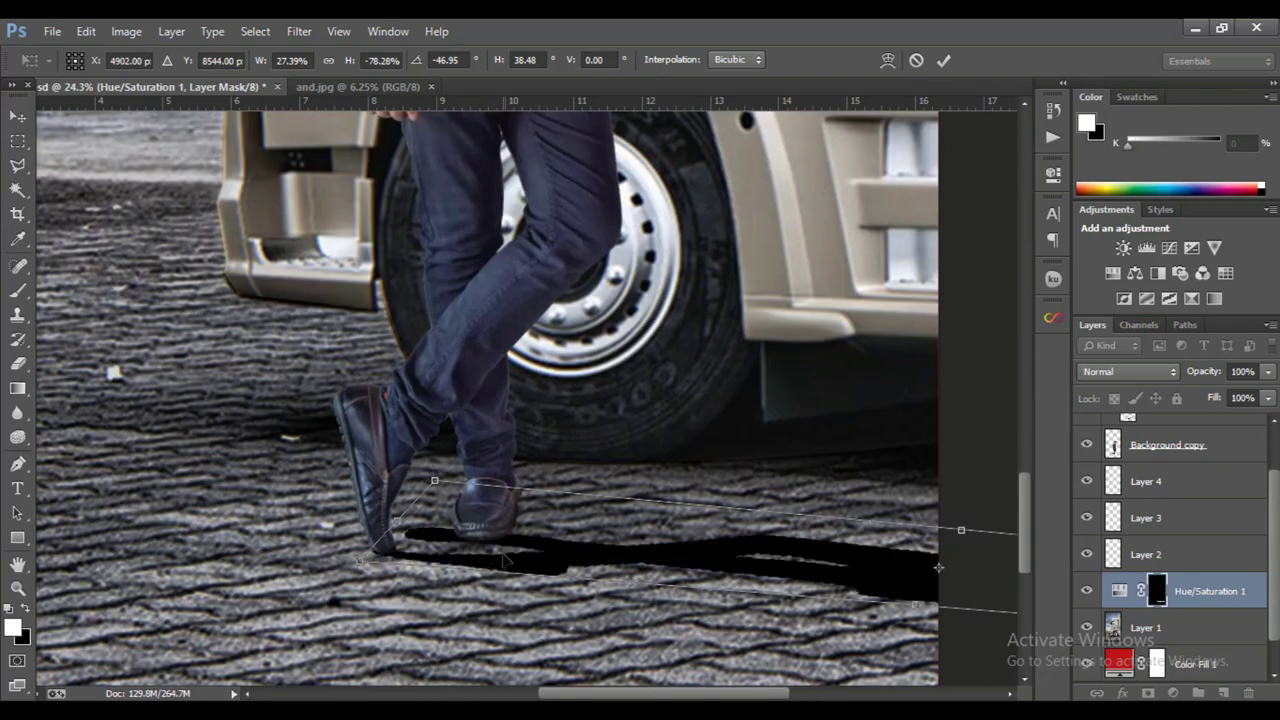
drag(505, 558, 505, 556)
scroll(505, 557, down, 2)
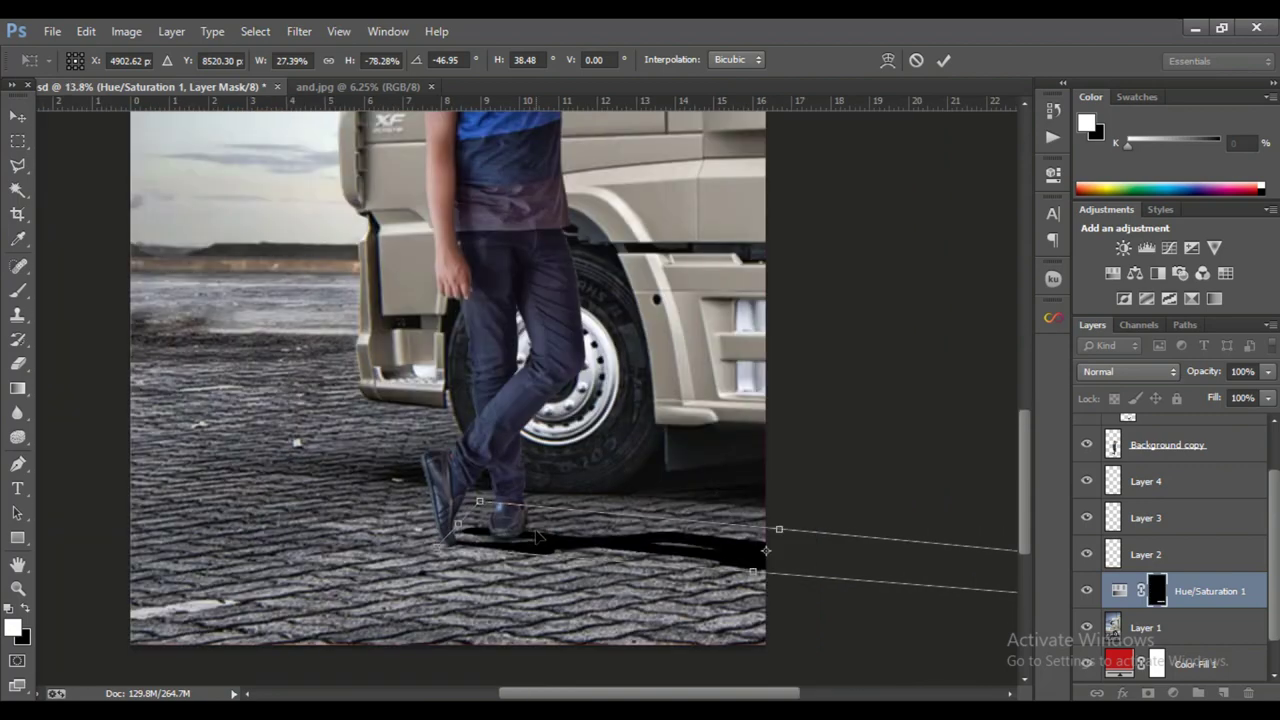
scroll(505, 557, down, 1)
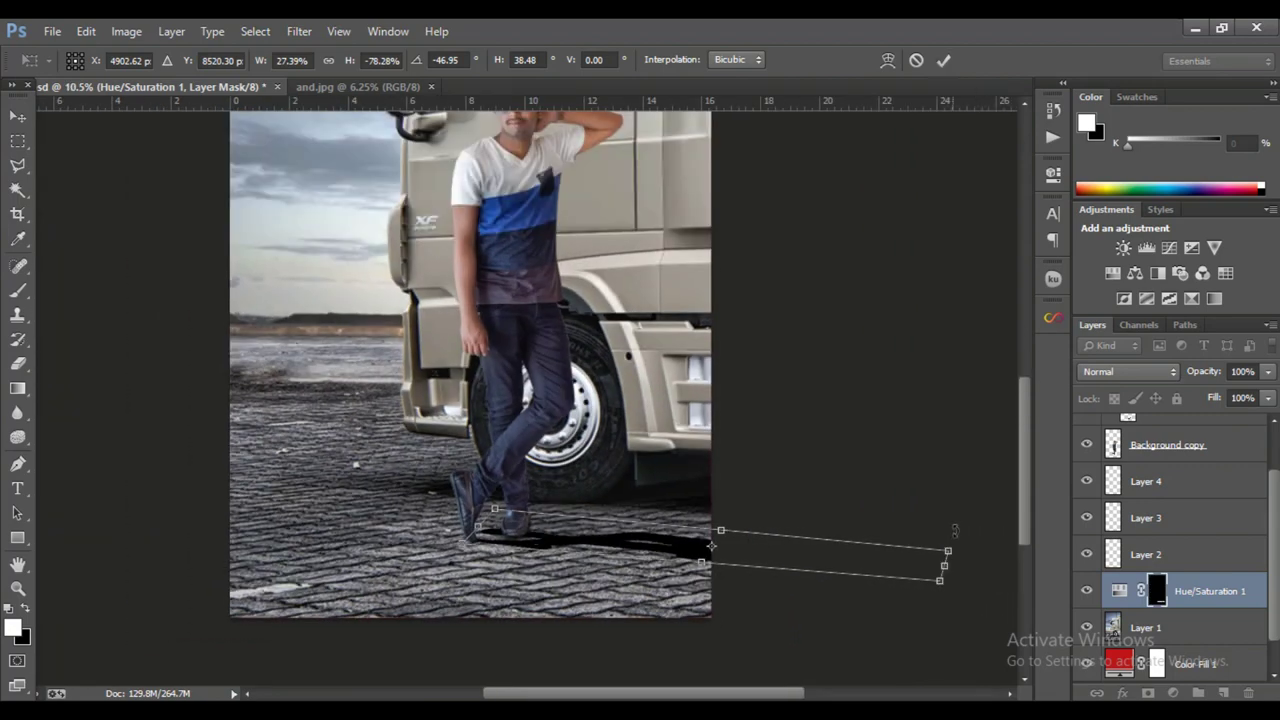
drag(955, 606, 952, 598)
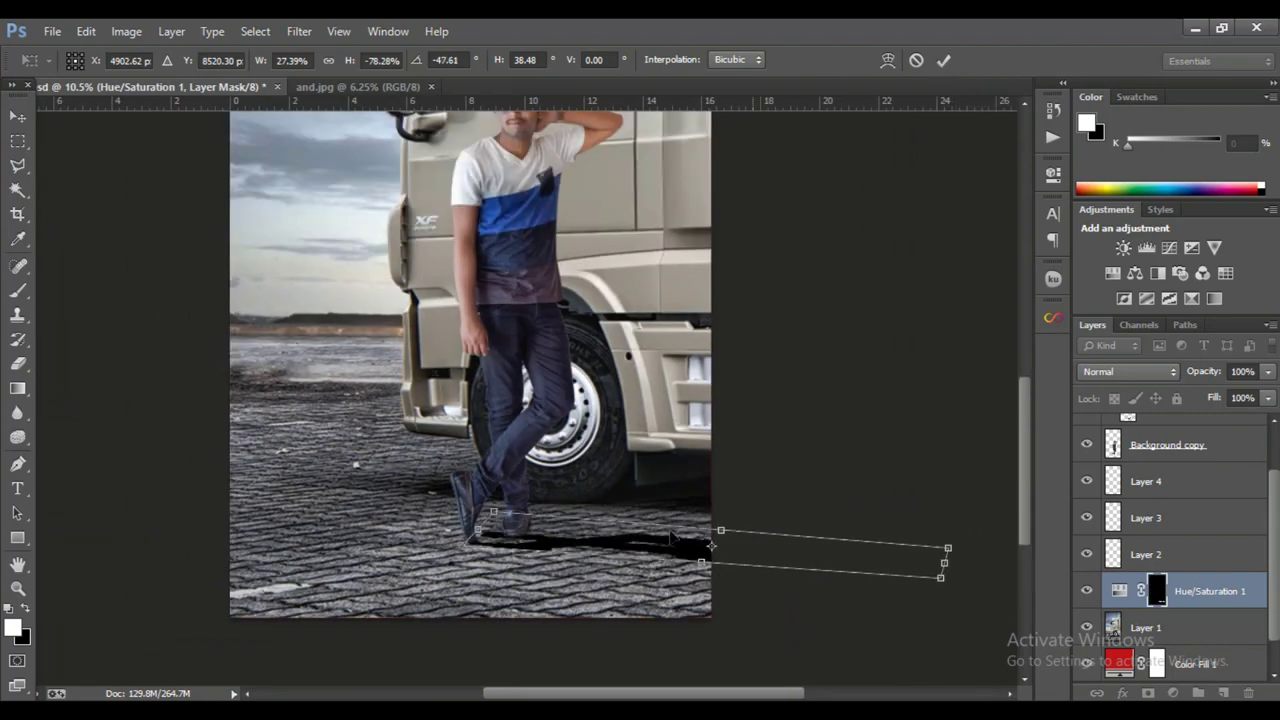
scroll(604, 504, up, 1)
key(ctrl+r)
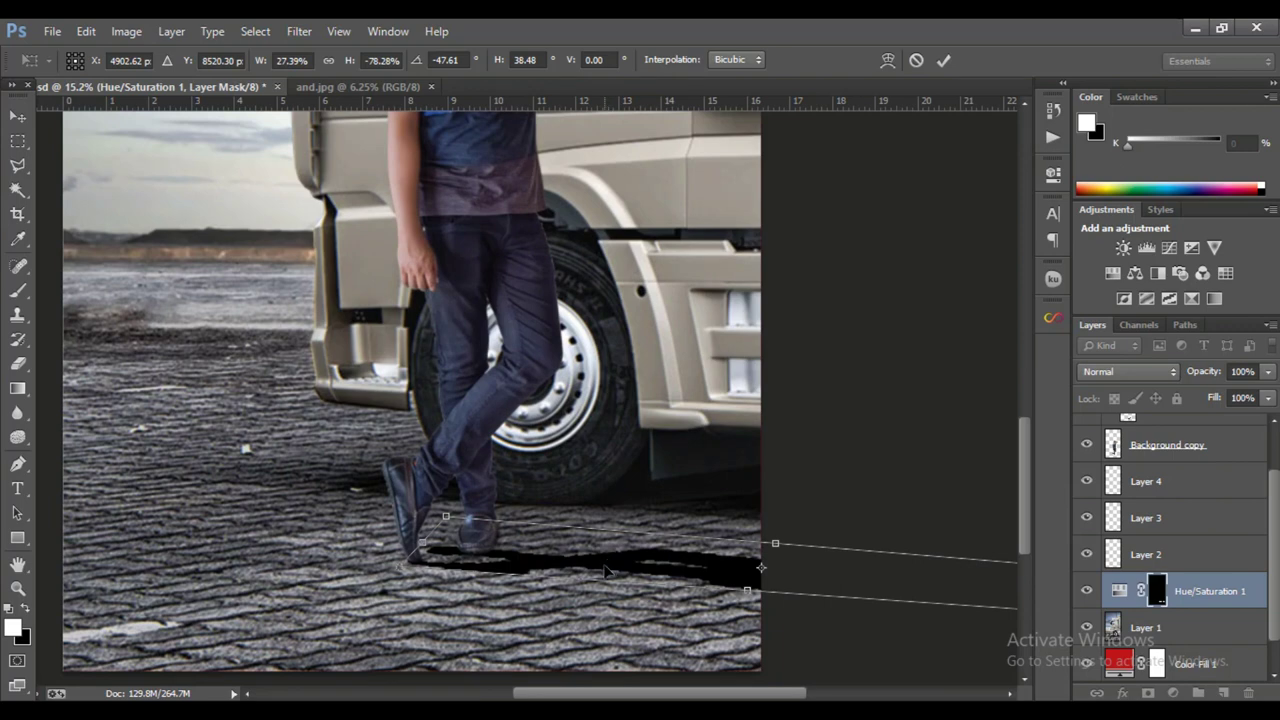
drag(604, 570, 604, 567)
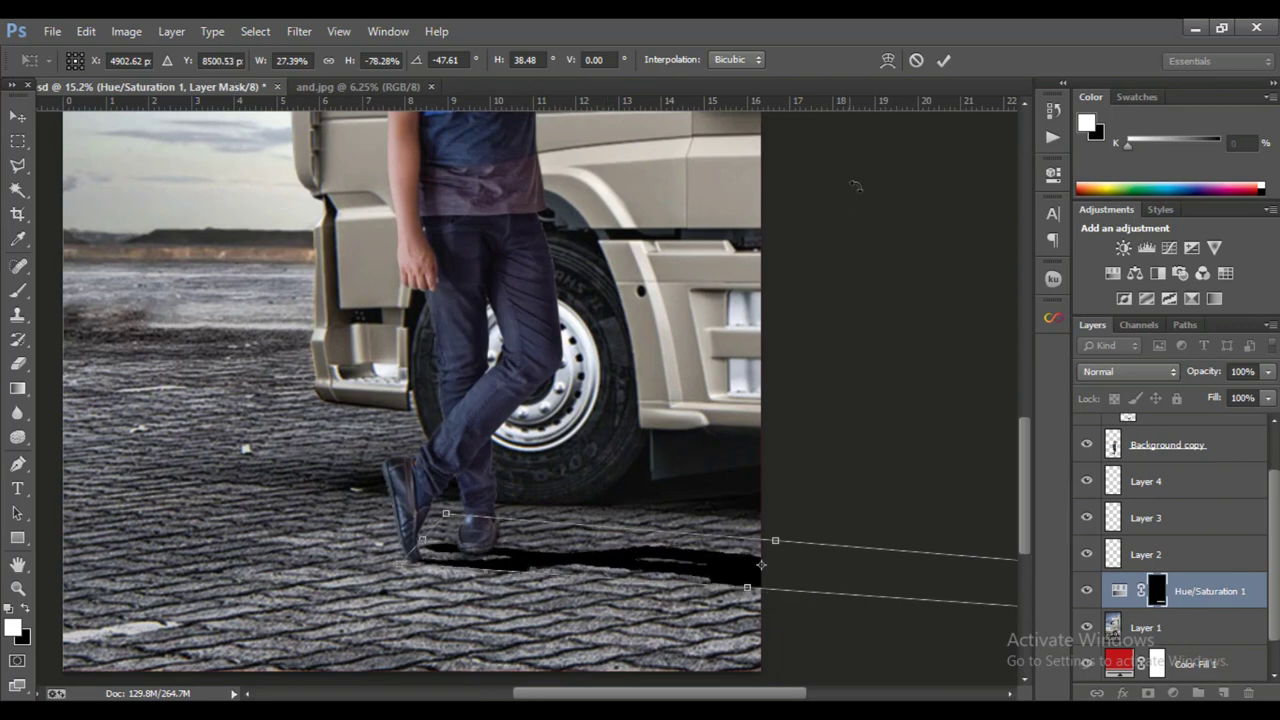
click(943, 60)
- Switch to the Brush tool with black as the painting colour
key(b)
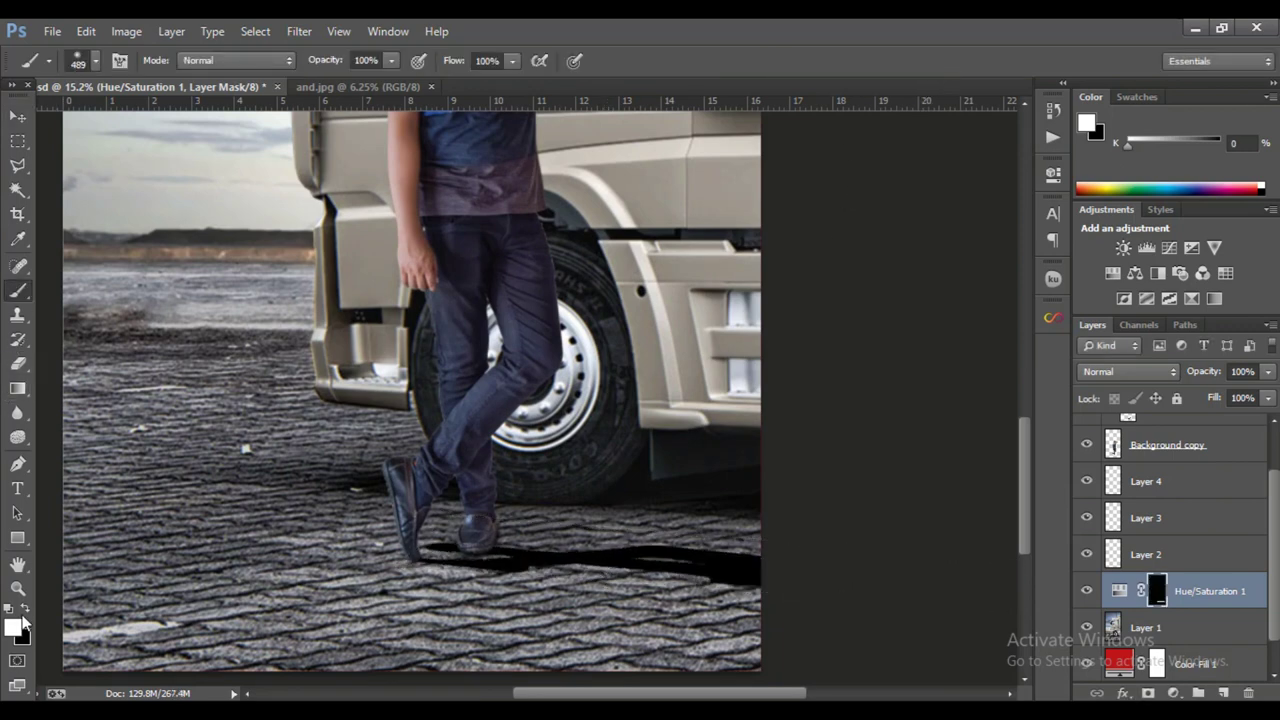
click(26, 609)
scroll(340, 540, up, 4)
right_click(502, 456)
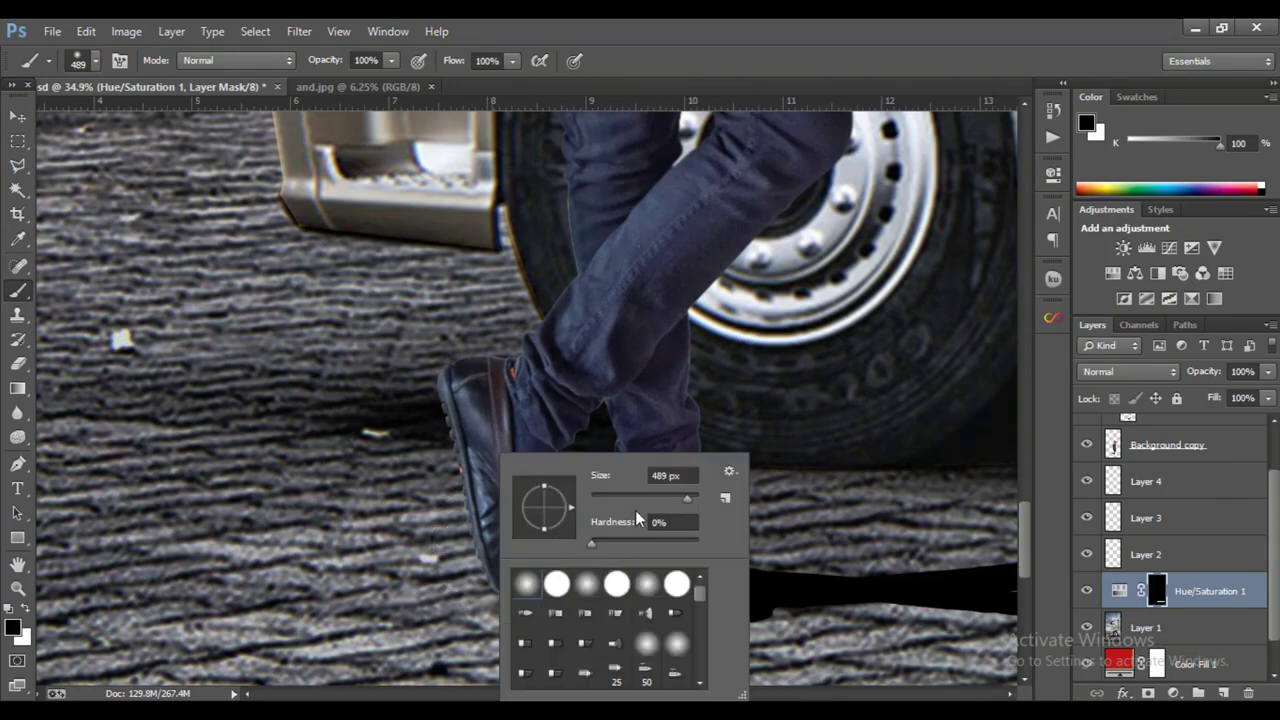
- Mask out the shadow between the shoes with a 90 px black brush
double_click(665, 475)
text(90)
key(Return)
mouse_move(540, 567)
mouse_down()
mouse_move(594, 569)
mouse_move(594, 549)
mouse_move(625, 559)
mouse_up()
scroll(513, 561, down, 3)
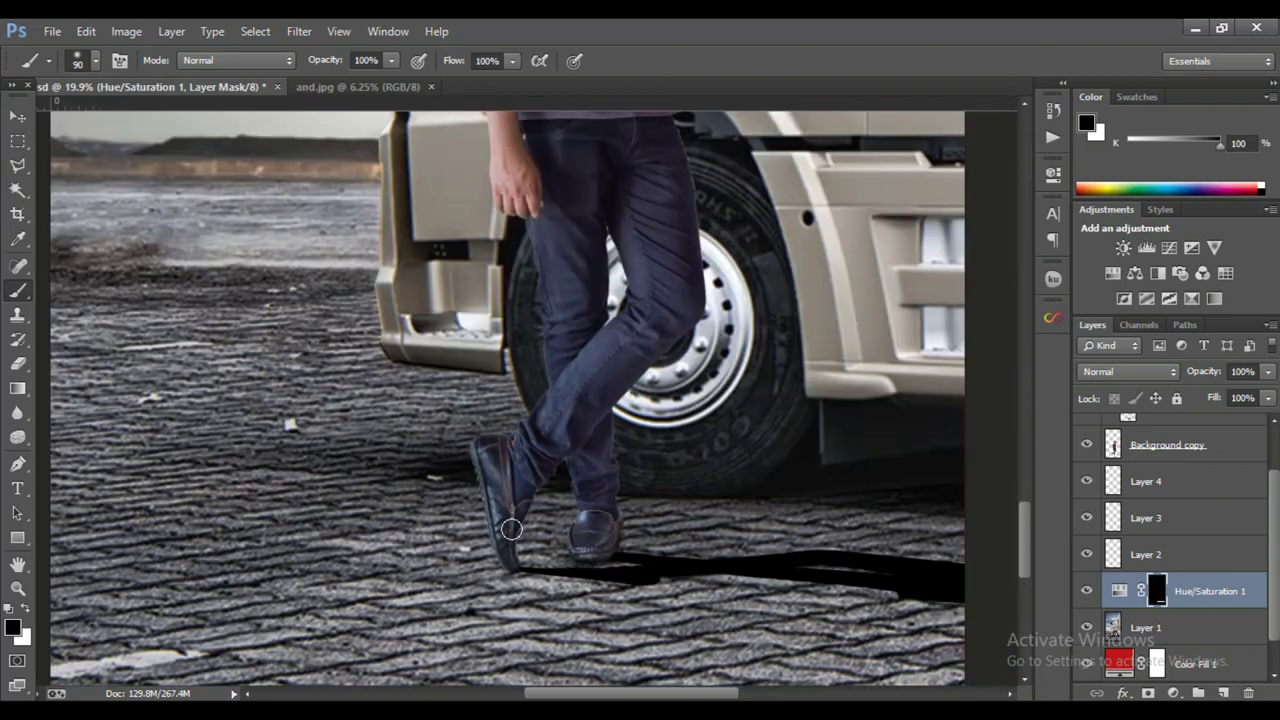
scroll(510, 550, down, 2)
- Fade the shadow layer to 54% opacity and apply an 8.8-pixel Gaussian Blur
click(18, 117)
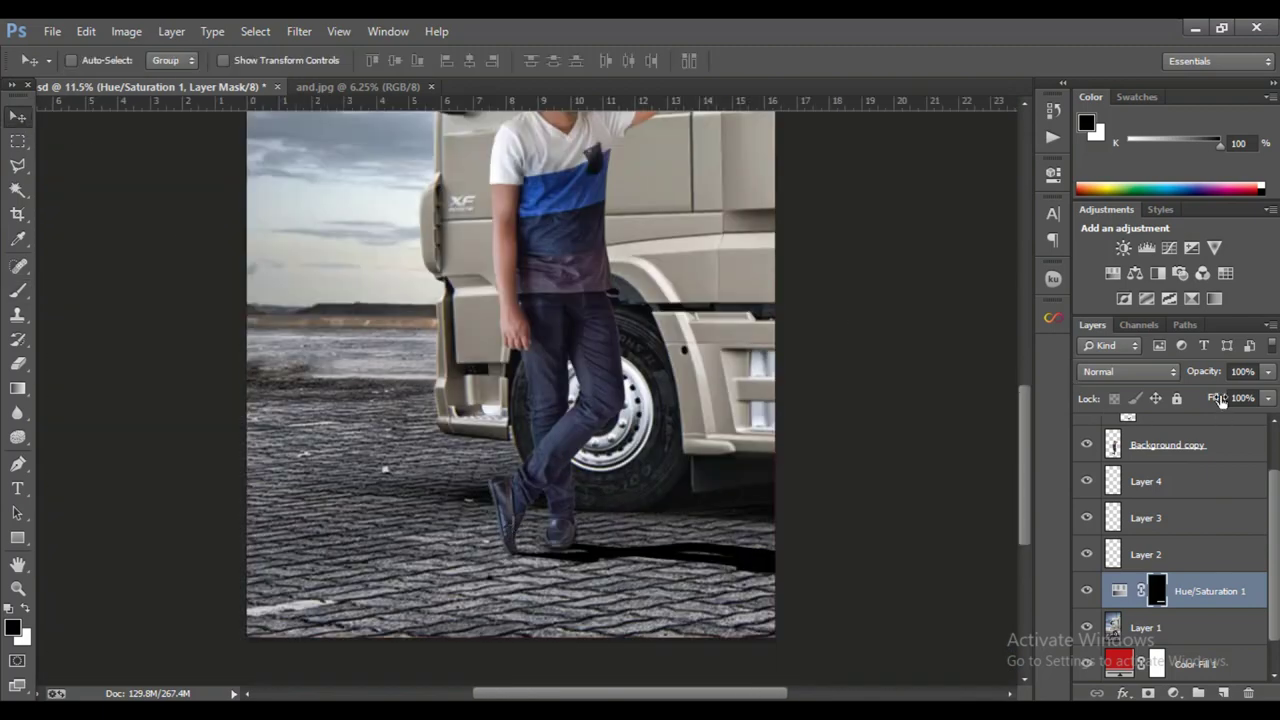
mouse_move(1188, 388)
mouse_down()
mouse_move(1157, 397)
mouse_move(1174, 397)
mouse_up()
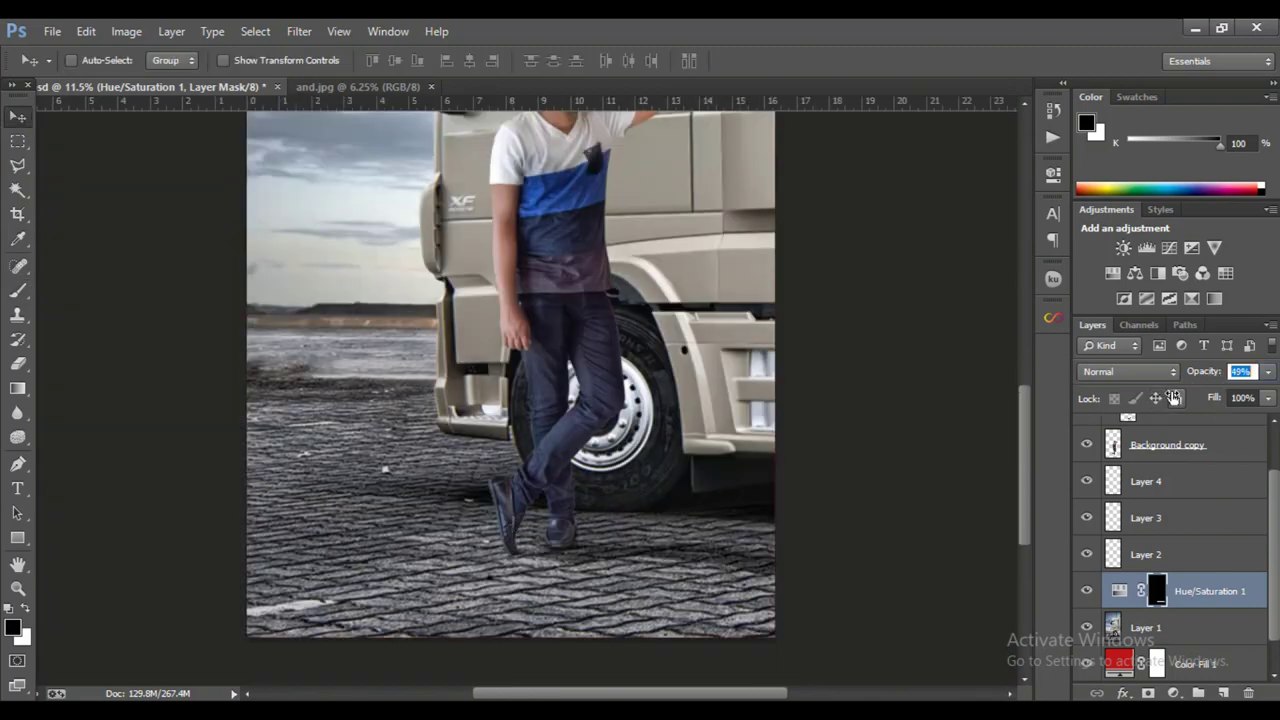
click(299, 31)
mouse_move(308, 238)
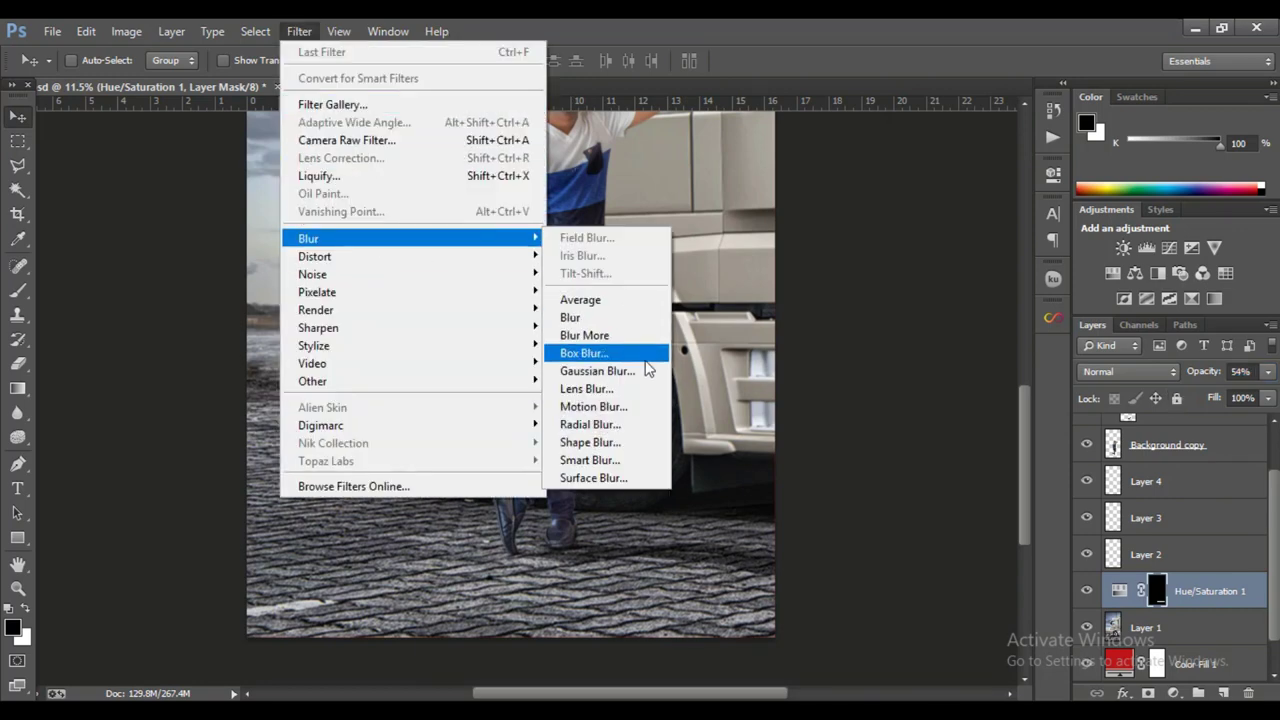
click(645, 369)
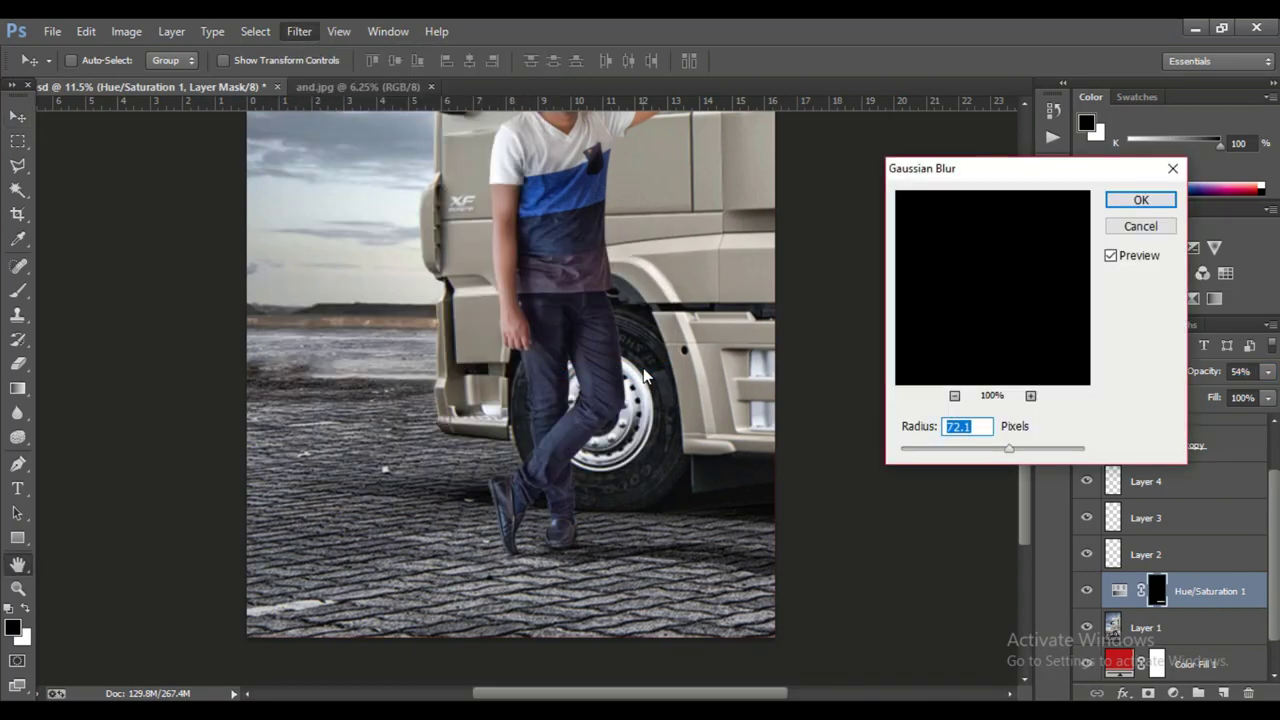
click(979, 449)
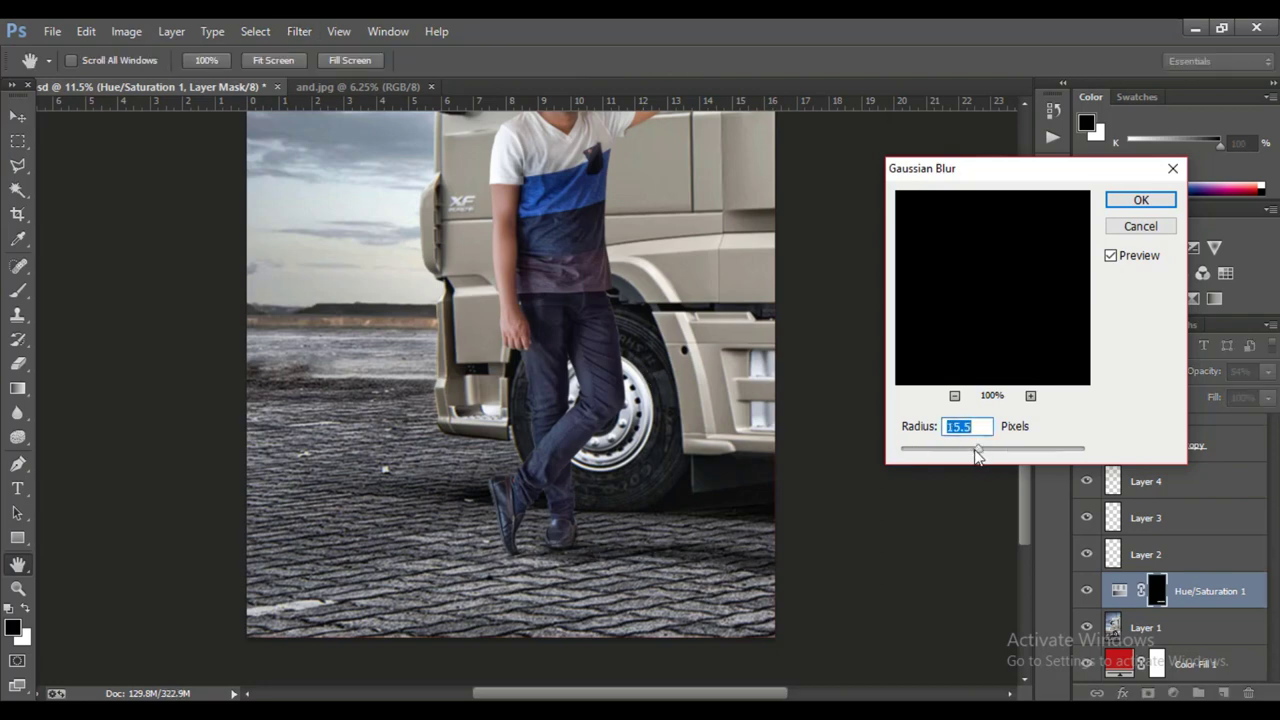
drag(988, 450, 968, 451)
click(1141, 200)
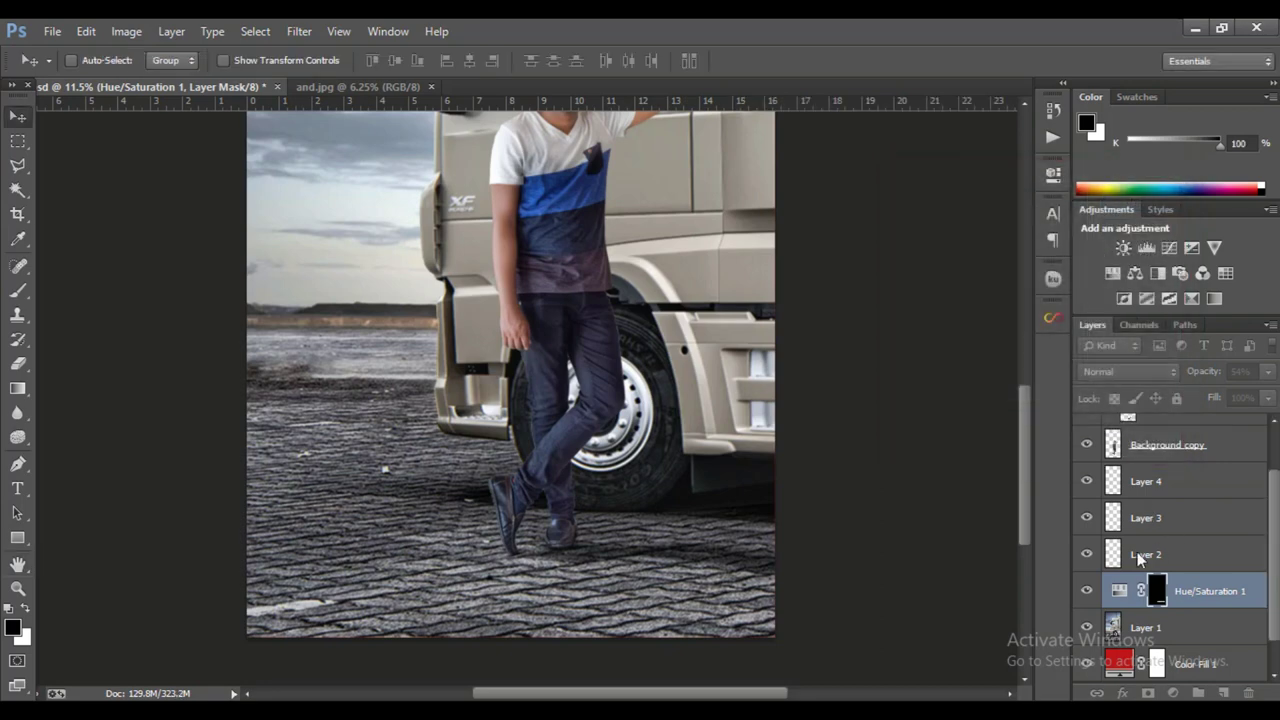
- Switch back to the Brush tool and enlarge it to 1942 px
click(18, 290)
scroll(704, 482, down, 1)
right_click(704, 482)
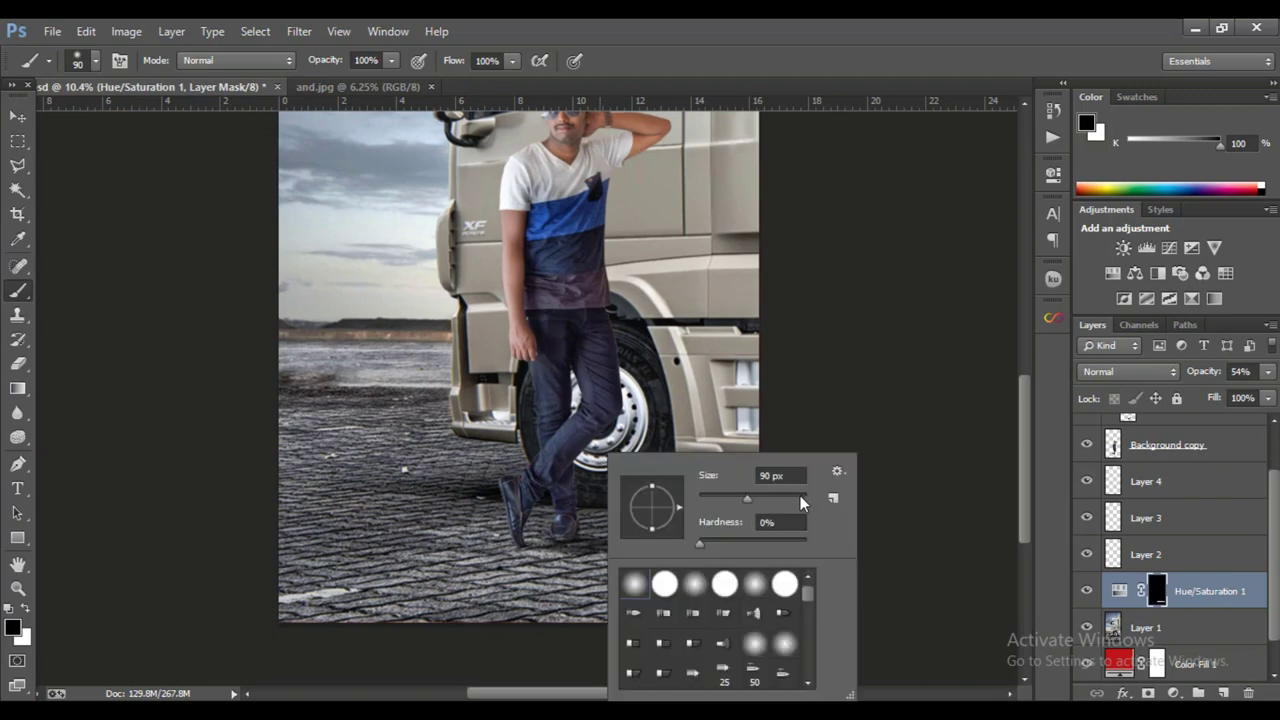
click(800, 497)
click(520, 648)
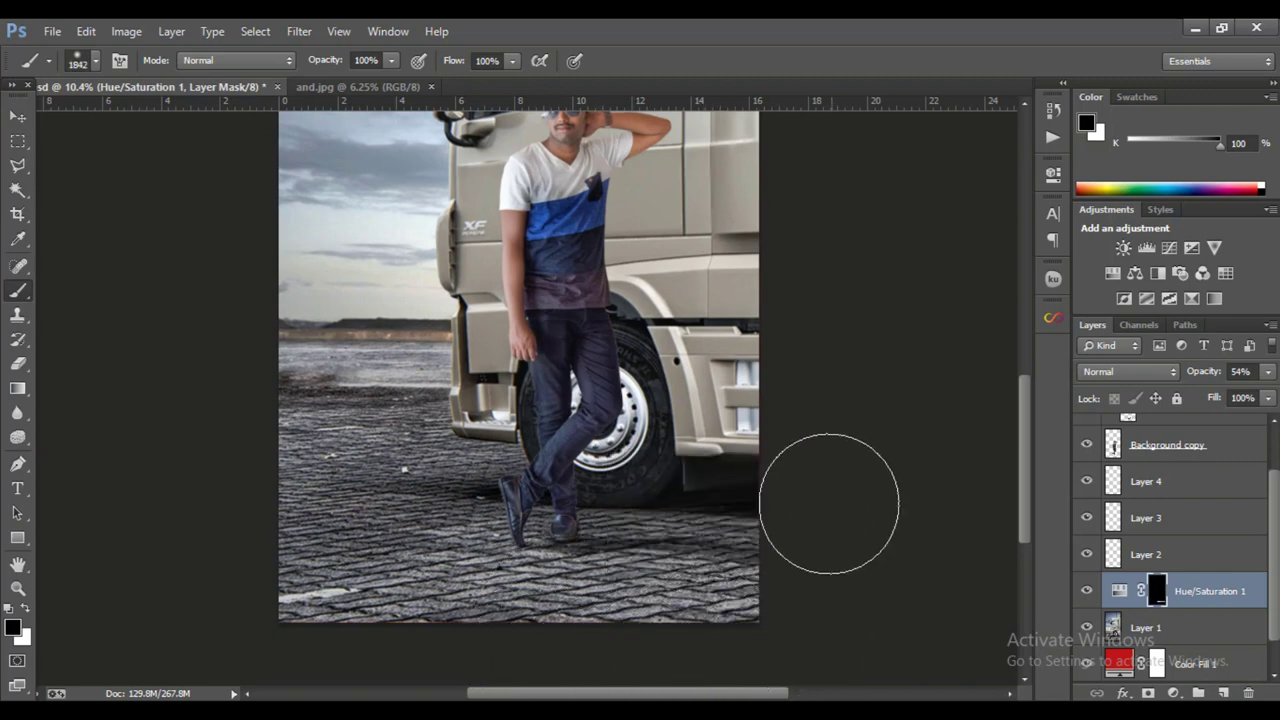
scroll(752, 485, down, 5)
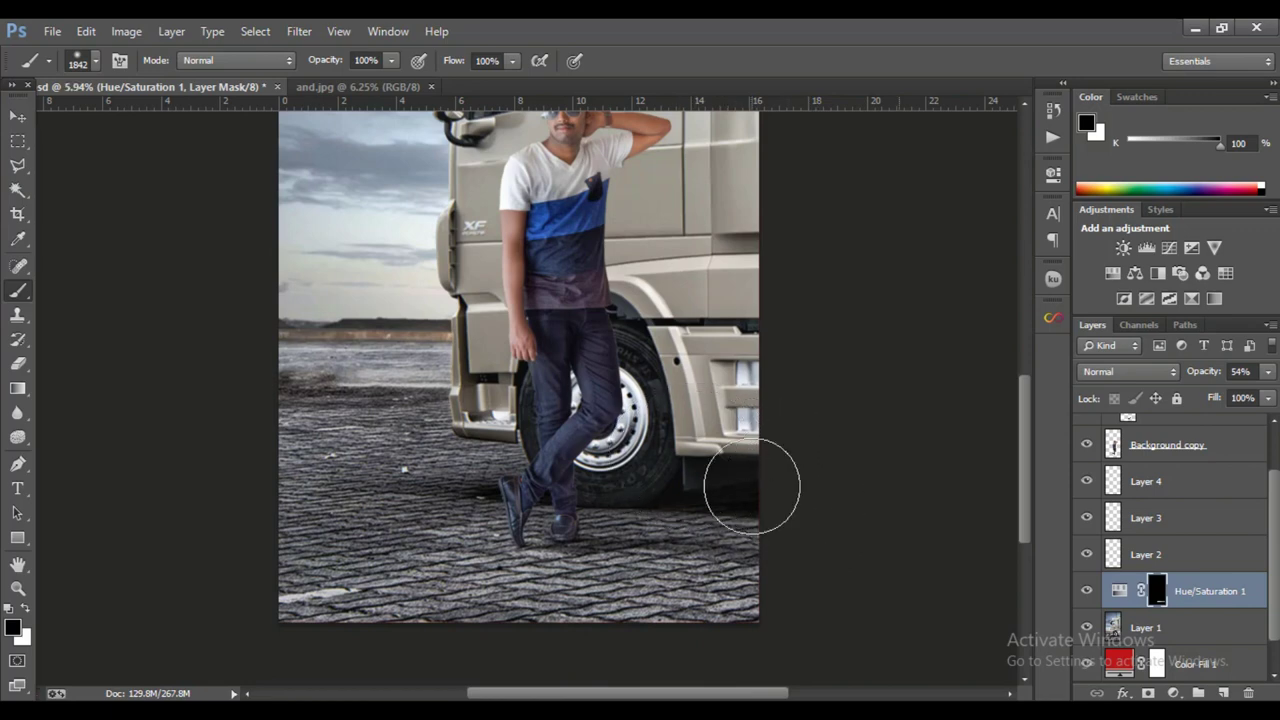
- Select the Curves 1 layer in the Layers panel
click(17, 117)
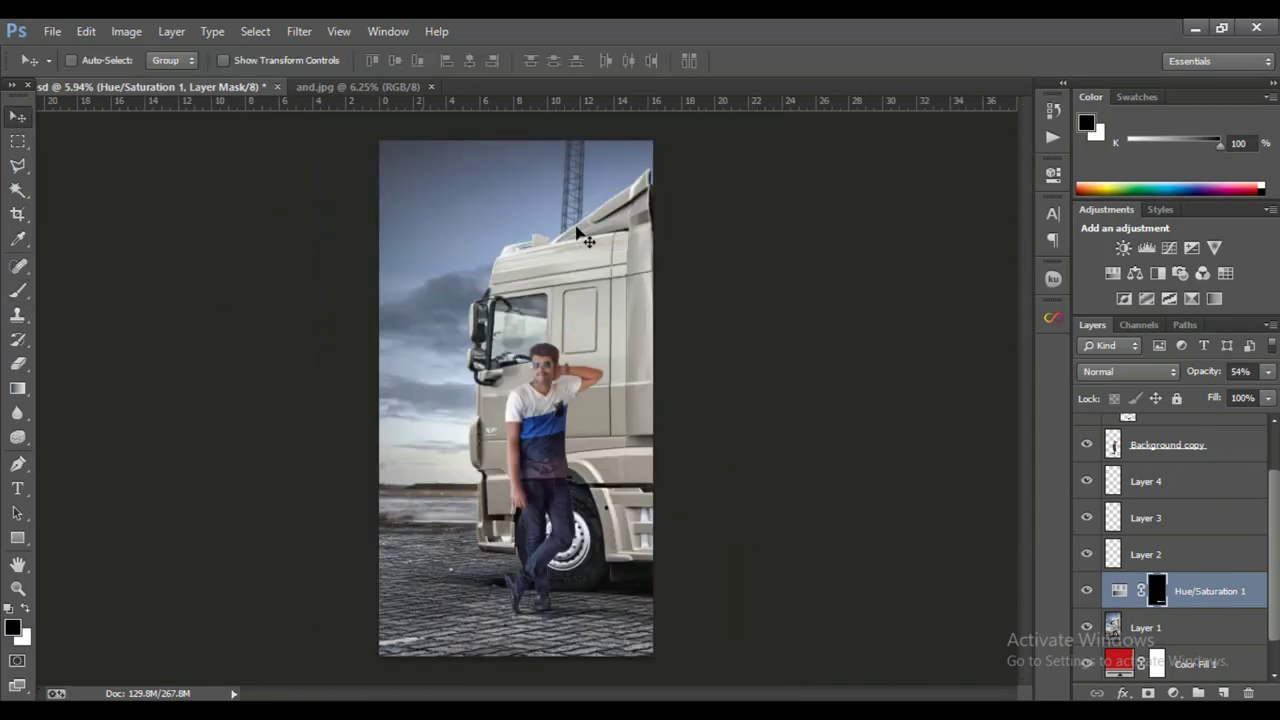
scroll(530, 667, up, 1)
scroll(530, 667, up, 2)
scroll(530, 667, up, 2)
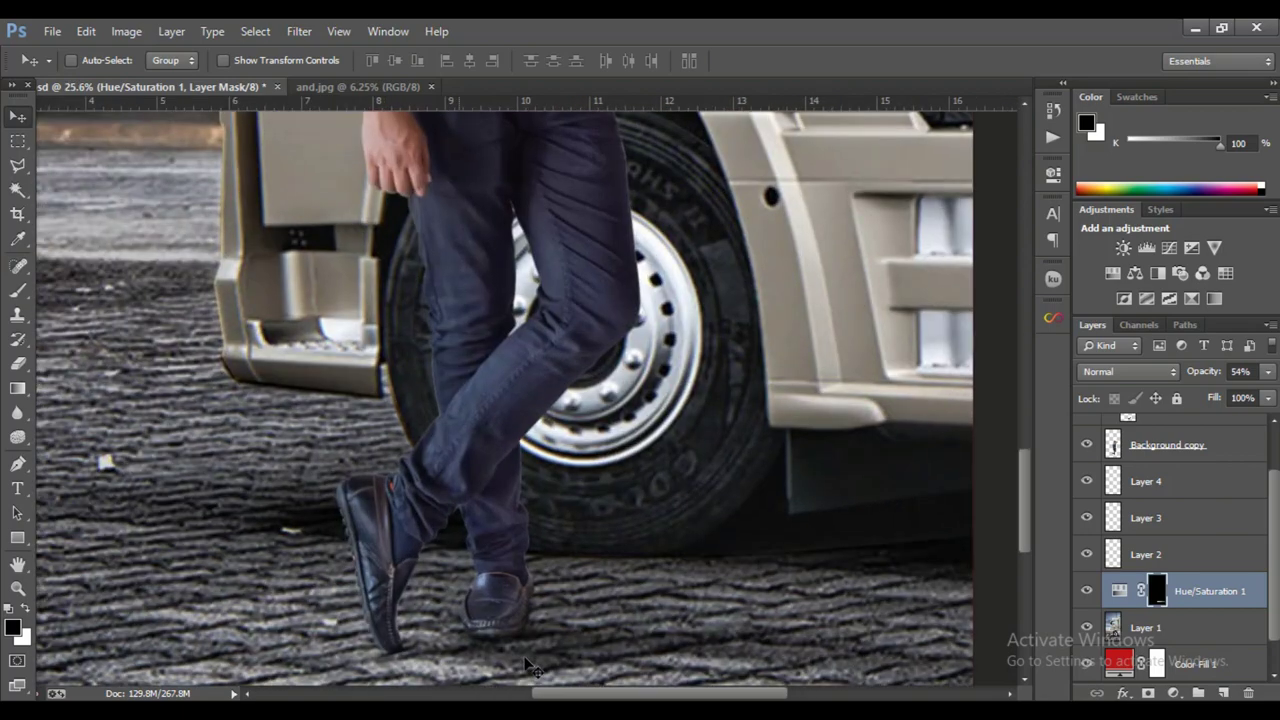
scroll(530, 667, down, 1)
scroll(525, 660, down, 1)
scroll(515, 650, down, 2)
scroll(503, 637, down, 1)
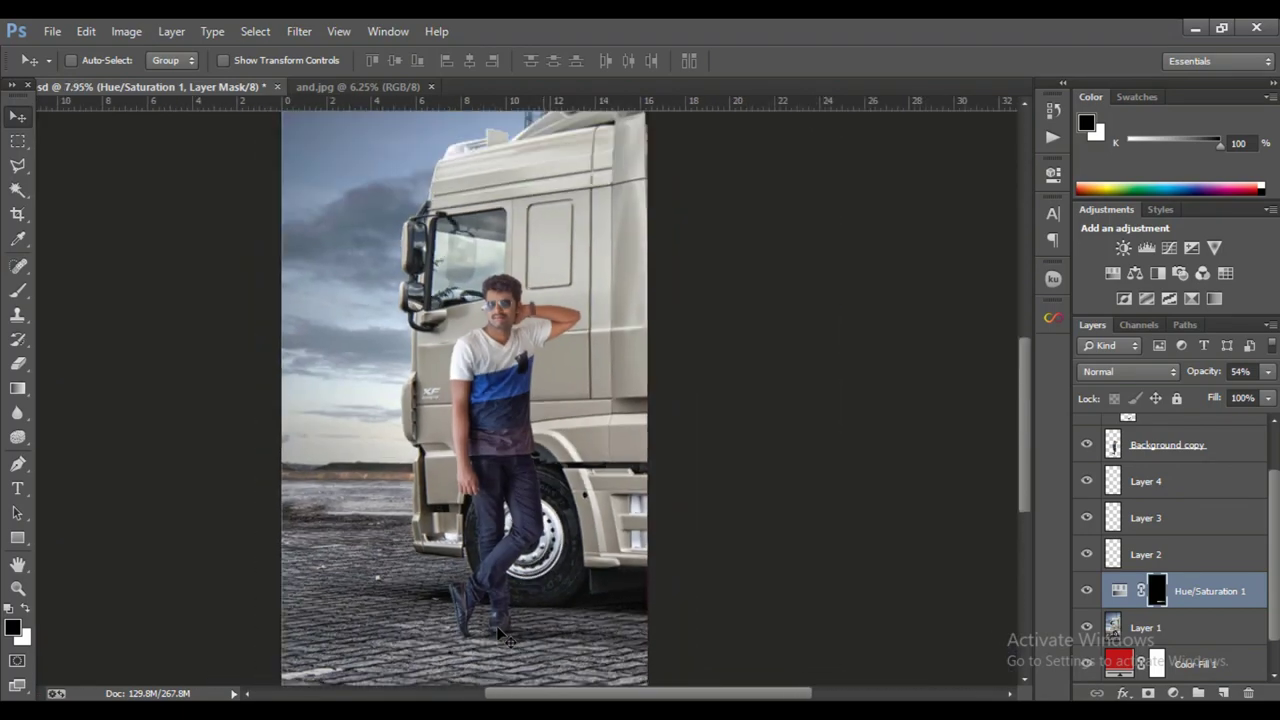
scroll(1155, 444, up, 2)
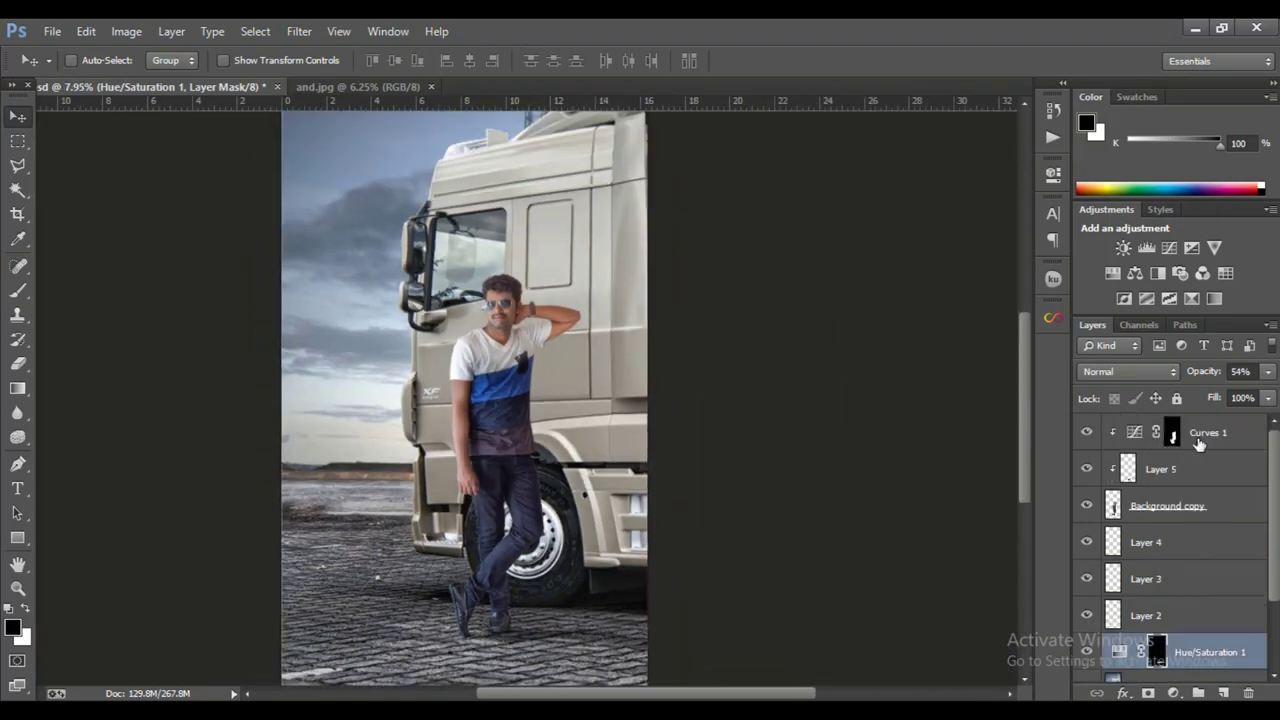
click(1199, 444)
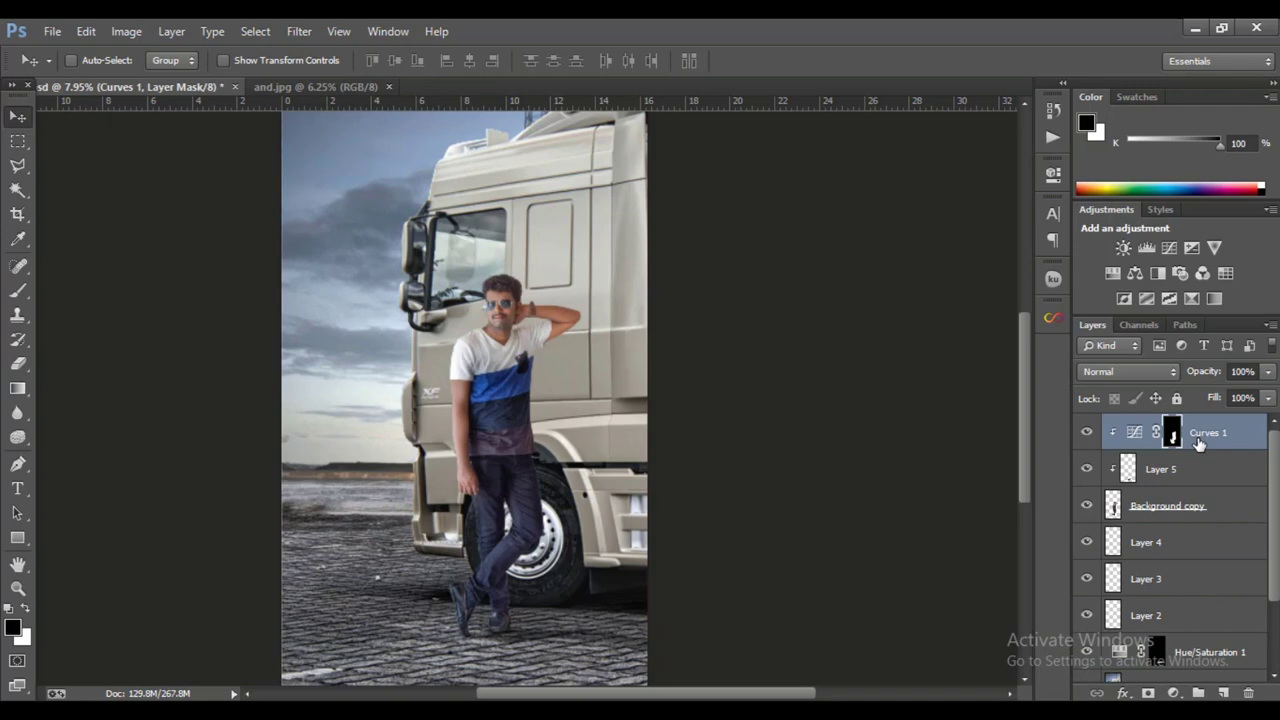
- Add a Color Lookup adjustment using the 2Strip.look 3DLUT file
key(ctrl+shift+alt+e)
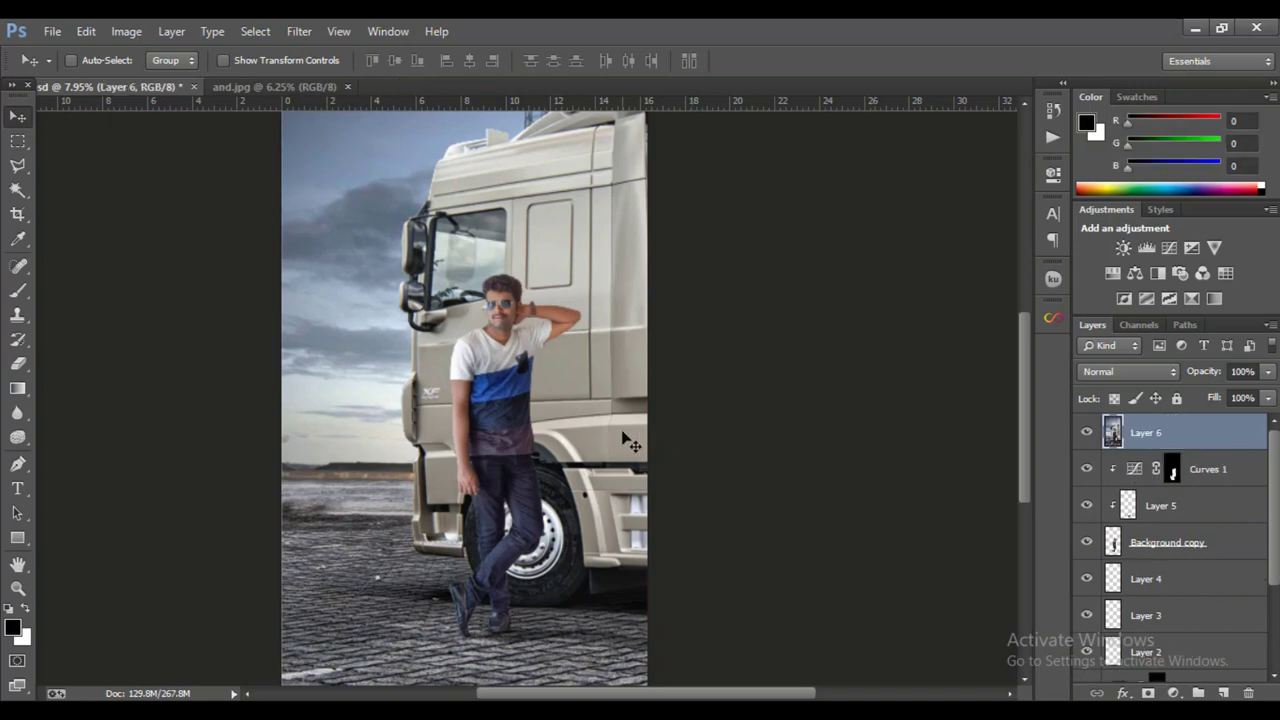
key(ctrl+z)
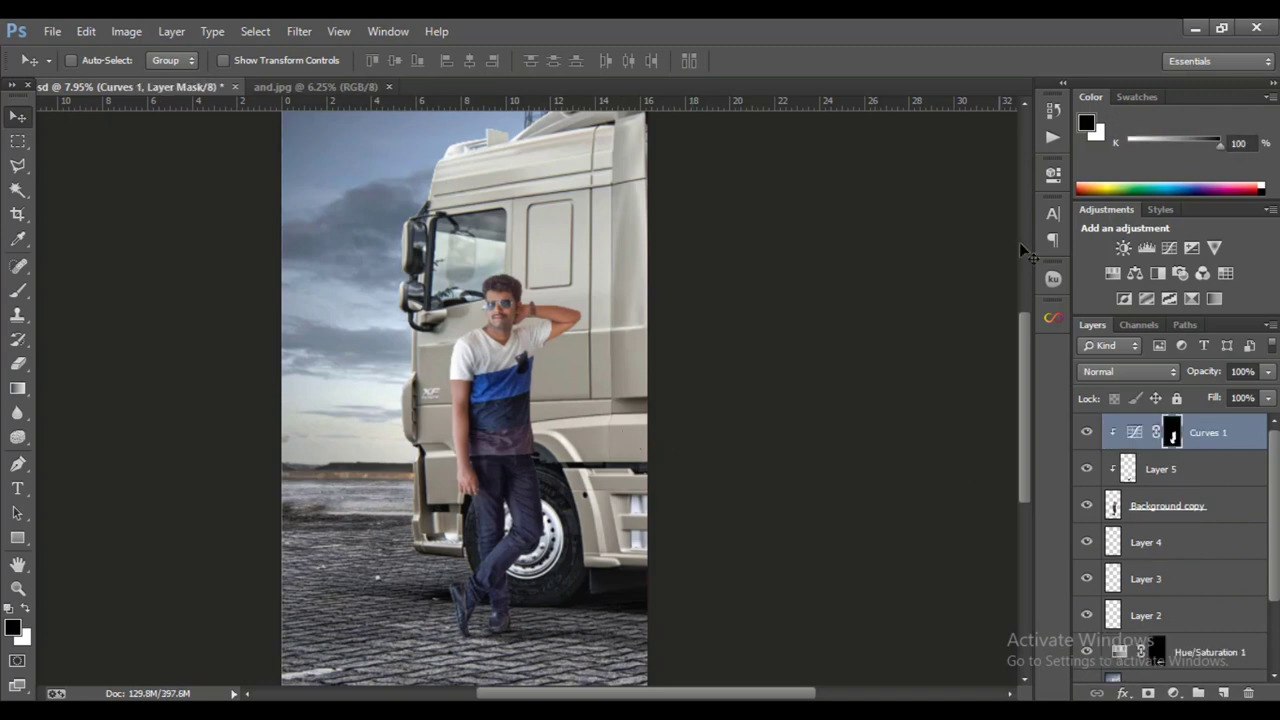
click(1226, 277)
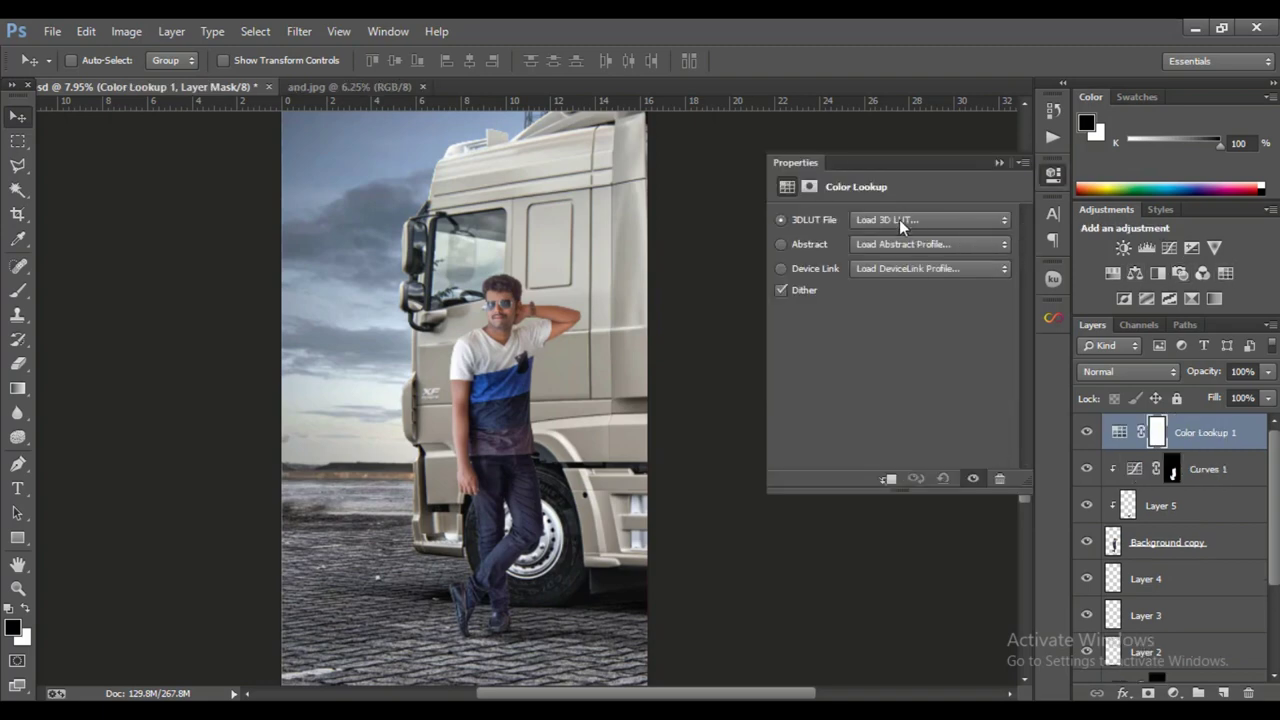
click(899, 219)
click(895, 289)
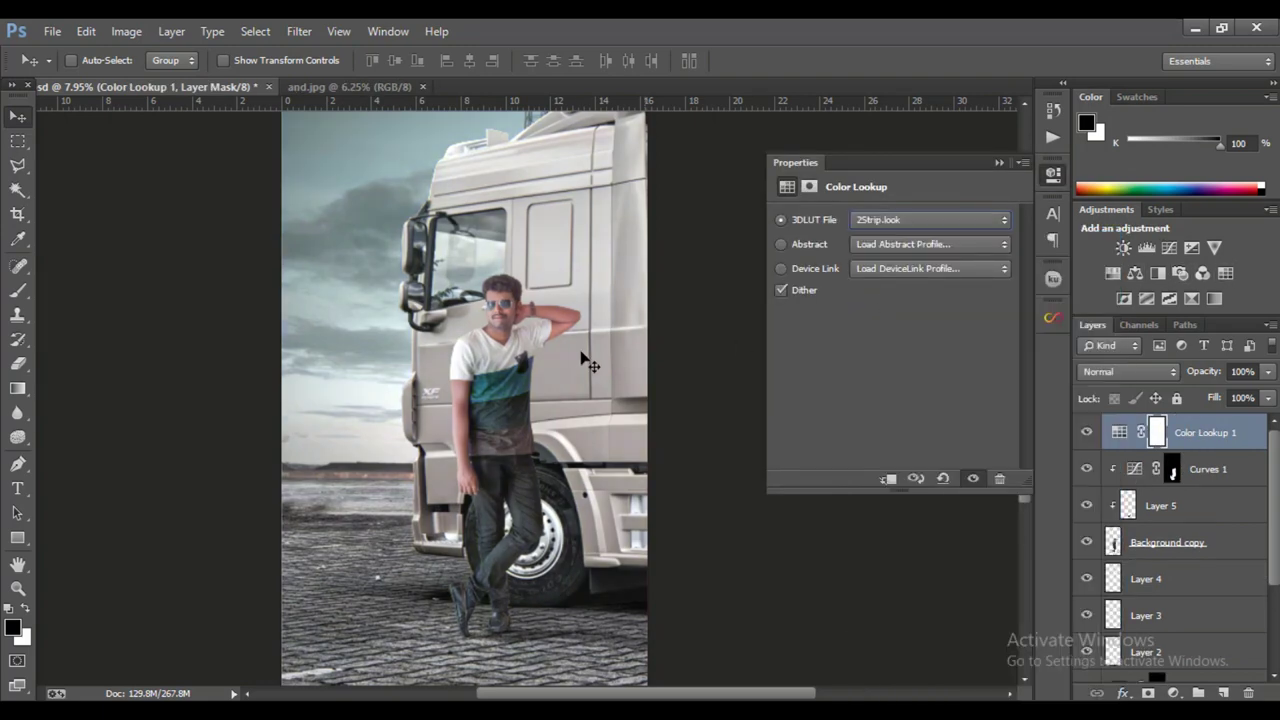
- Add a Hue/Saturation 2 layer with Cyans set to Hue +12 and Saturation +69
click(1113, 276)
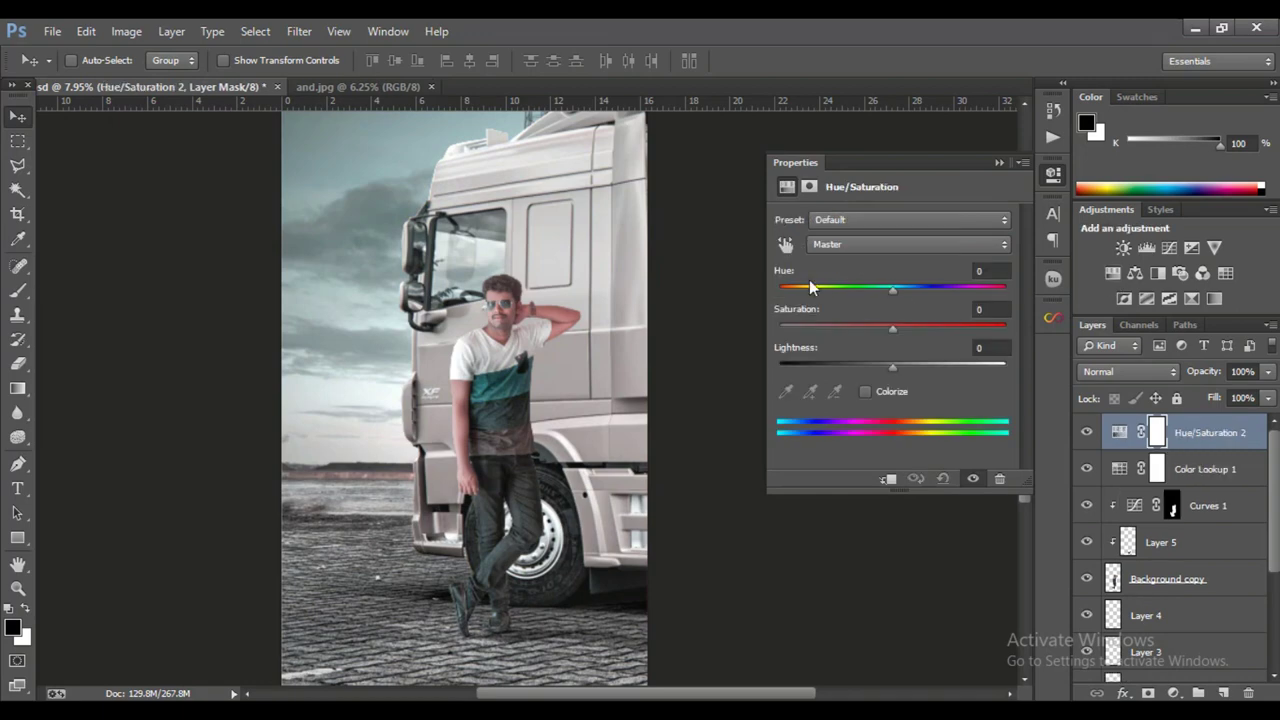
click(787, 246)
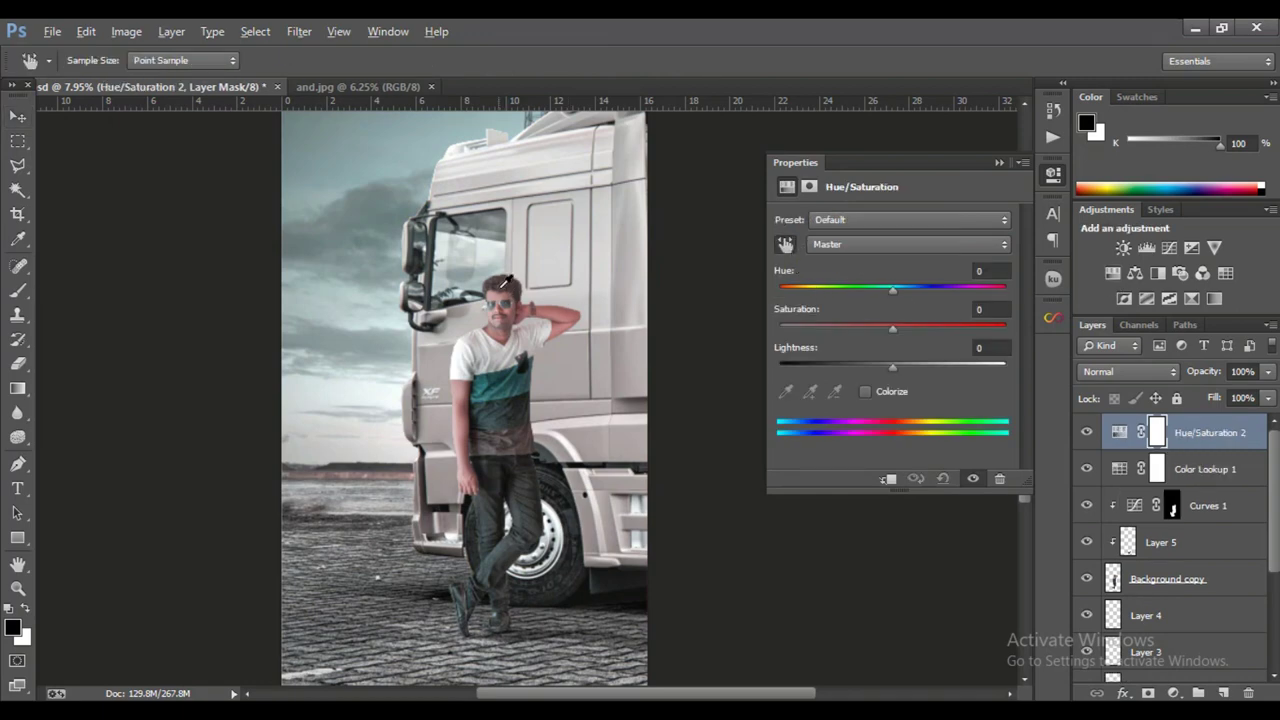
mouse_move(504, 302)
mouse_down()
mouse_move(625, 314)
mouse_move(570, 325)
mouse_up()
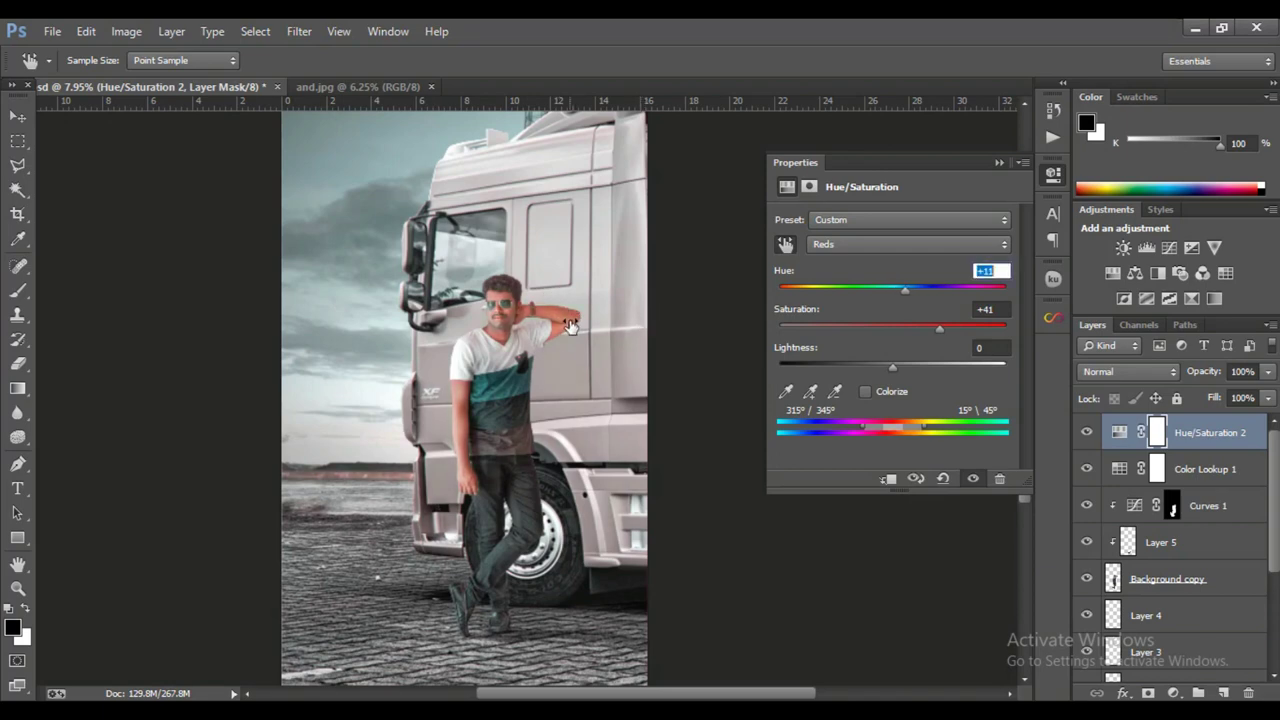
drag(341, 146, 520, 157)
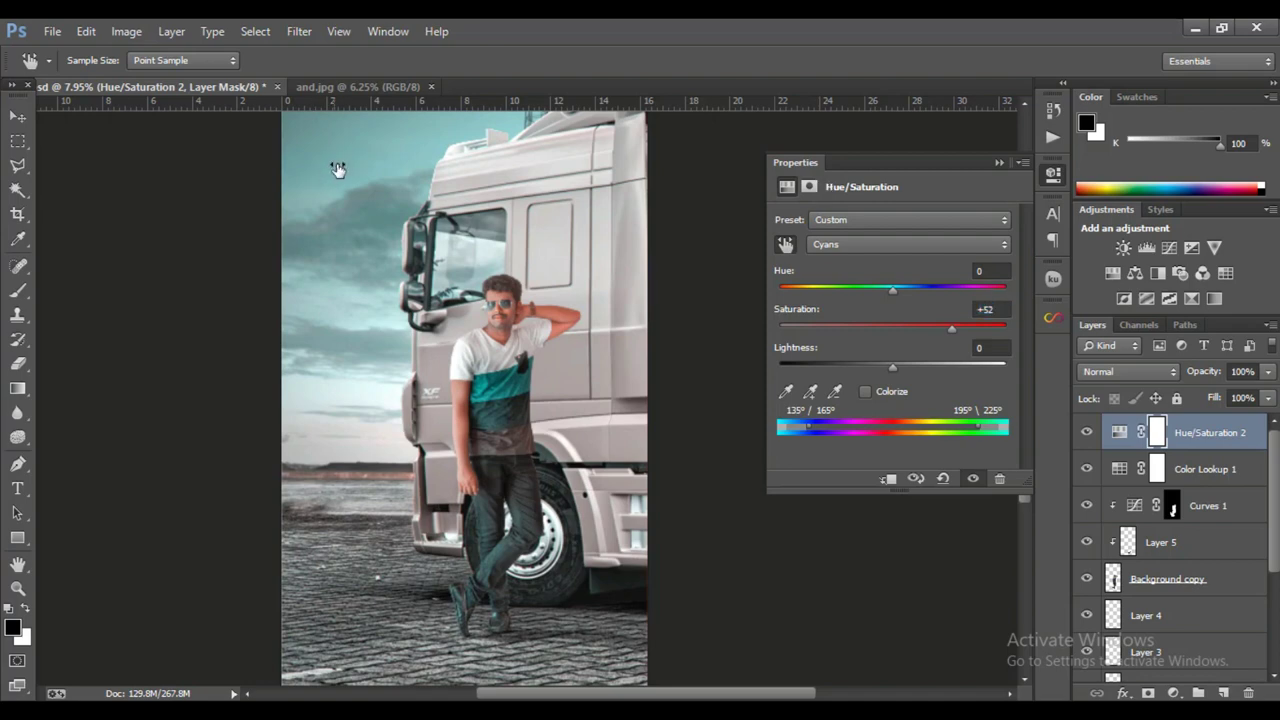
drag(338, 170, 518, 200)
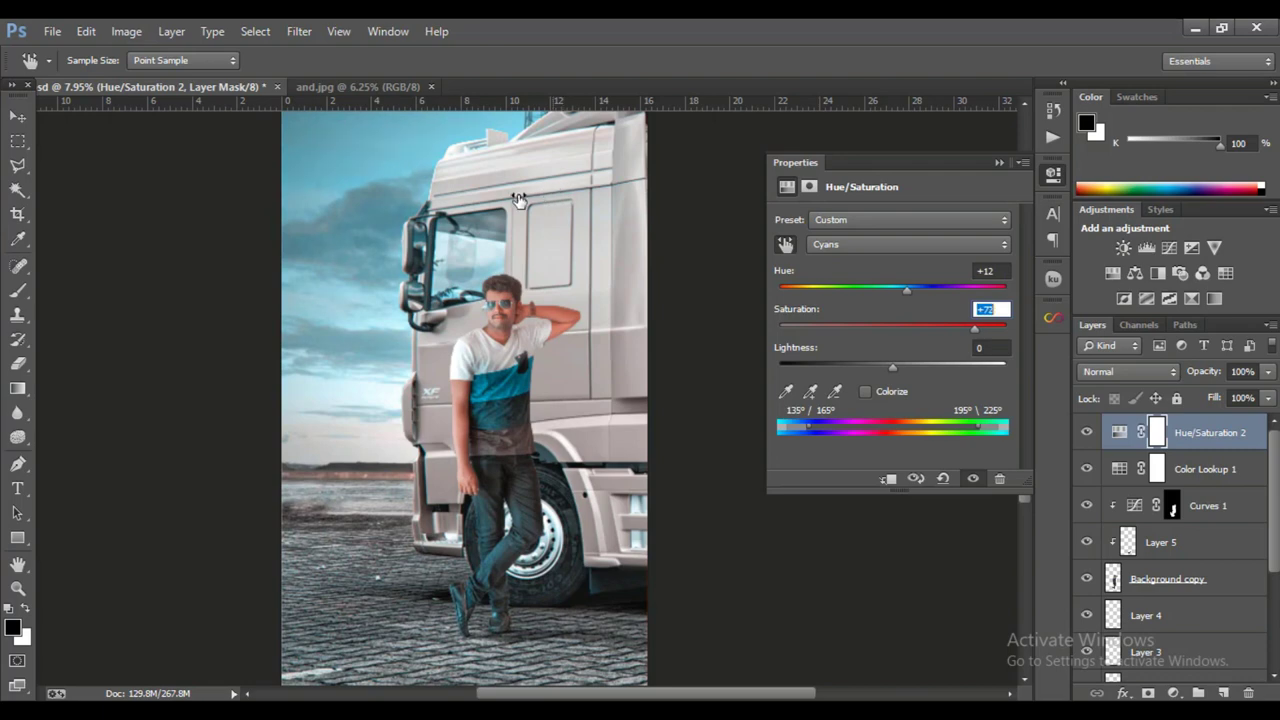
drag(515, 200, 496, 208)
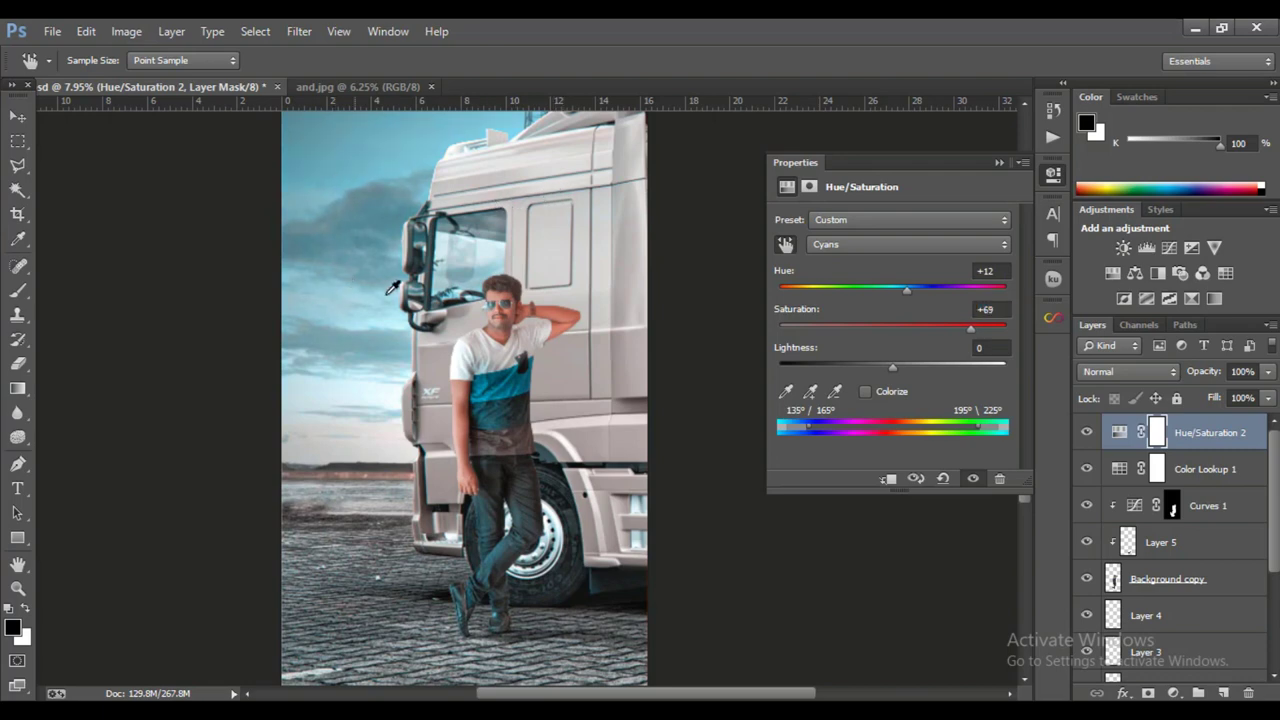
scroll(460, 300, up, 5)
scroll(503, 331, down, 2)
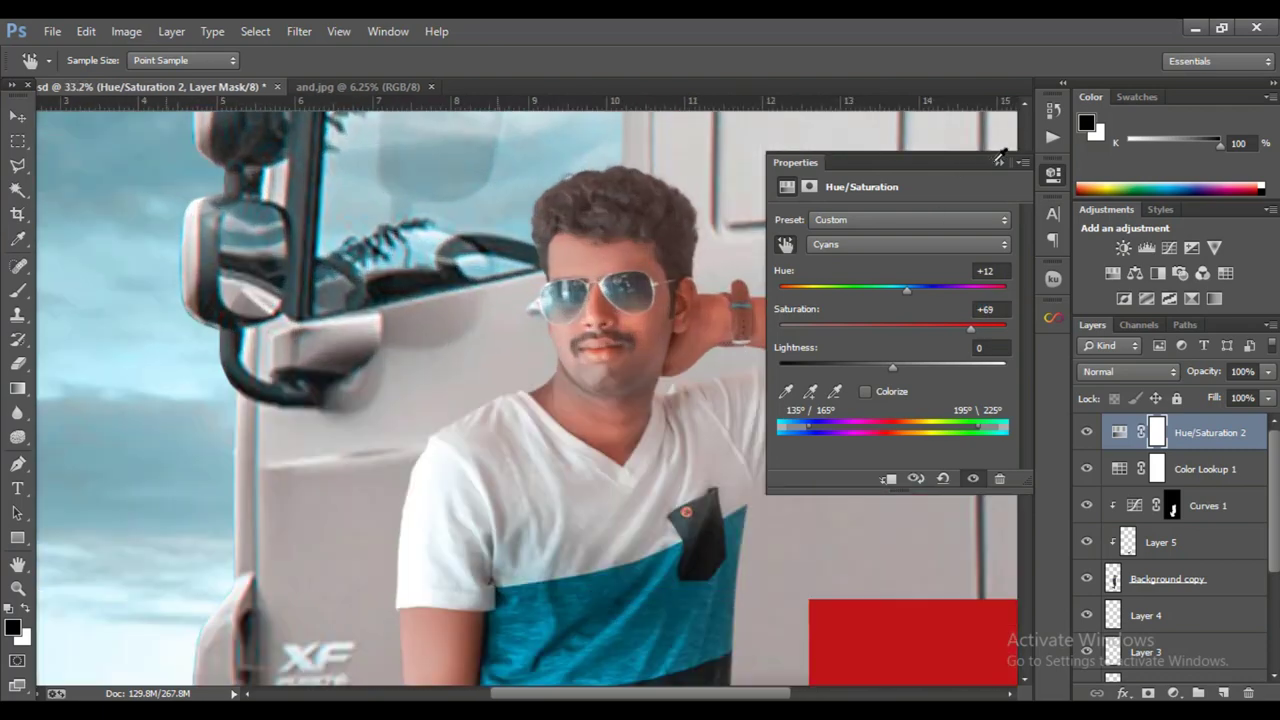
click(998, 162)
scroll(735, 253, down, 3)
scroll(735, 253, down, 2)
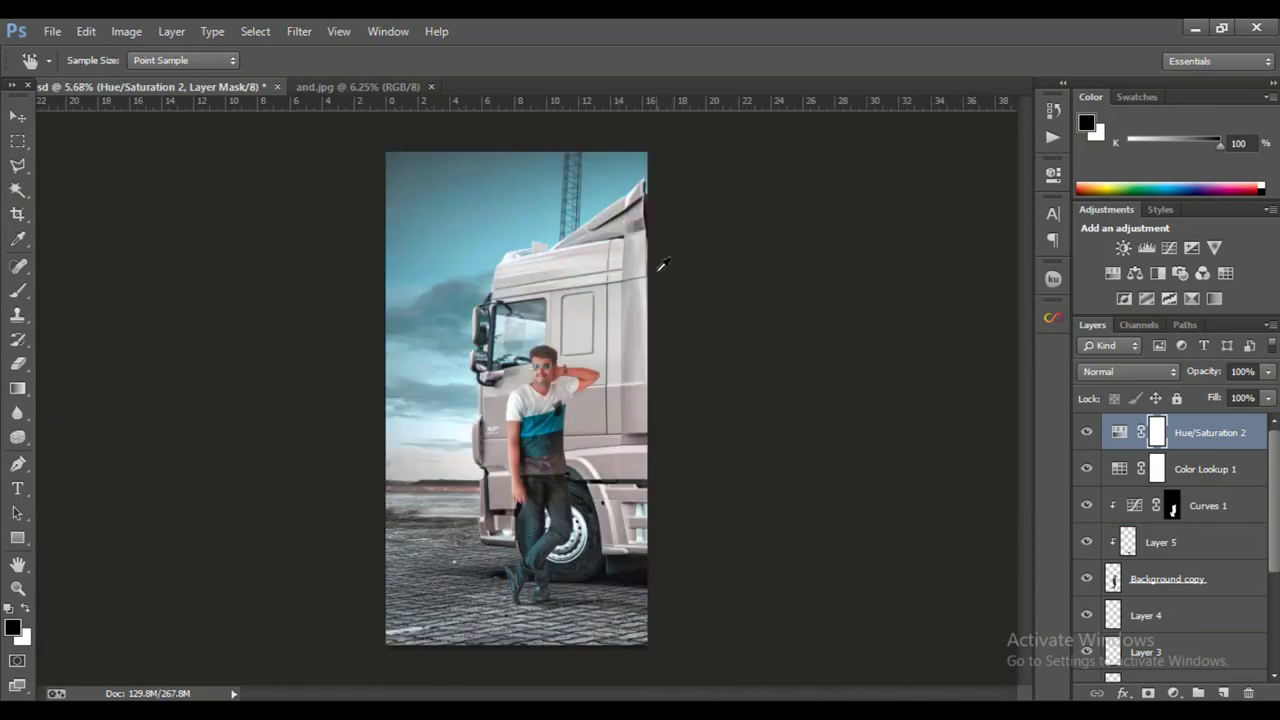
- Set Color Lookup 1 and Hue/Saturation 2 to 79% fill, keeping Color Lookup visible
click(16, 117)
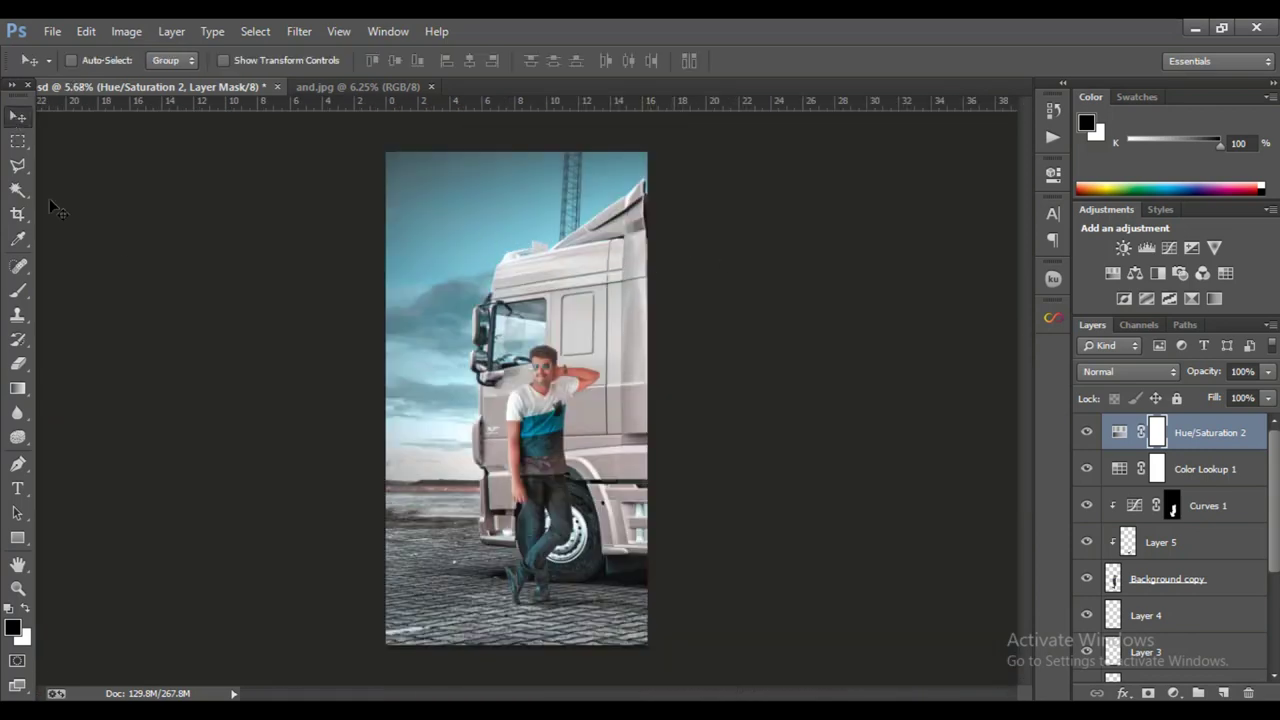
scroll(389, 324, down, 1)
scroll(653, 433, up, 1)
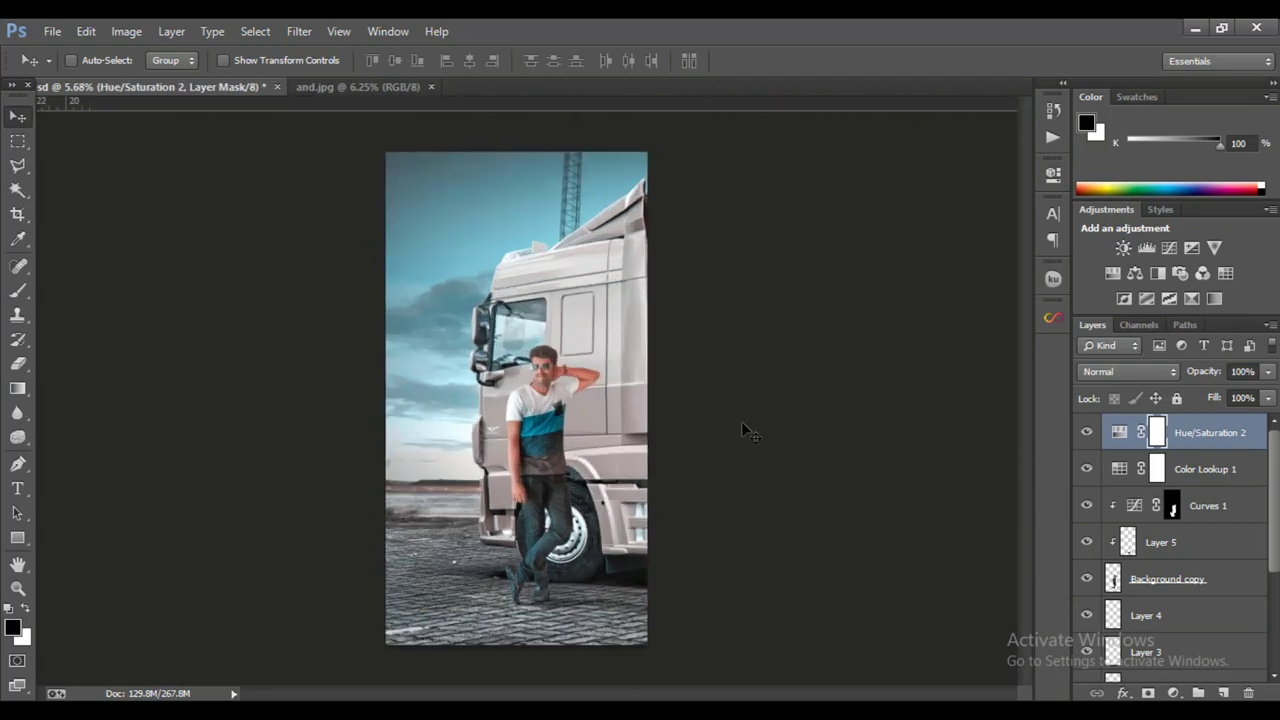
shift+click(1200, 469)
drag(1215, 401, 1197, 405)
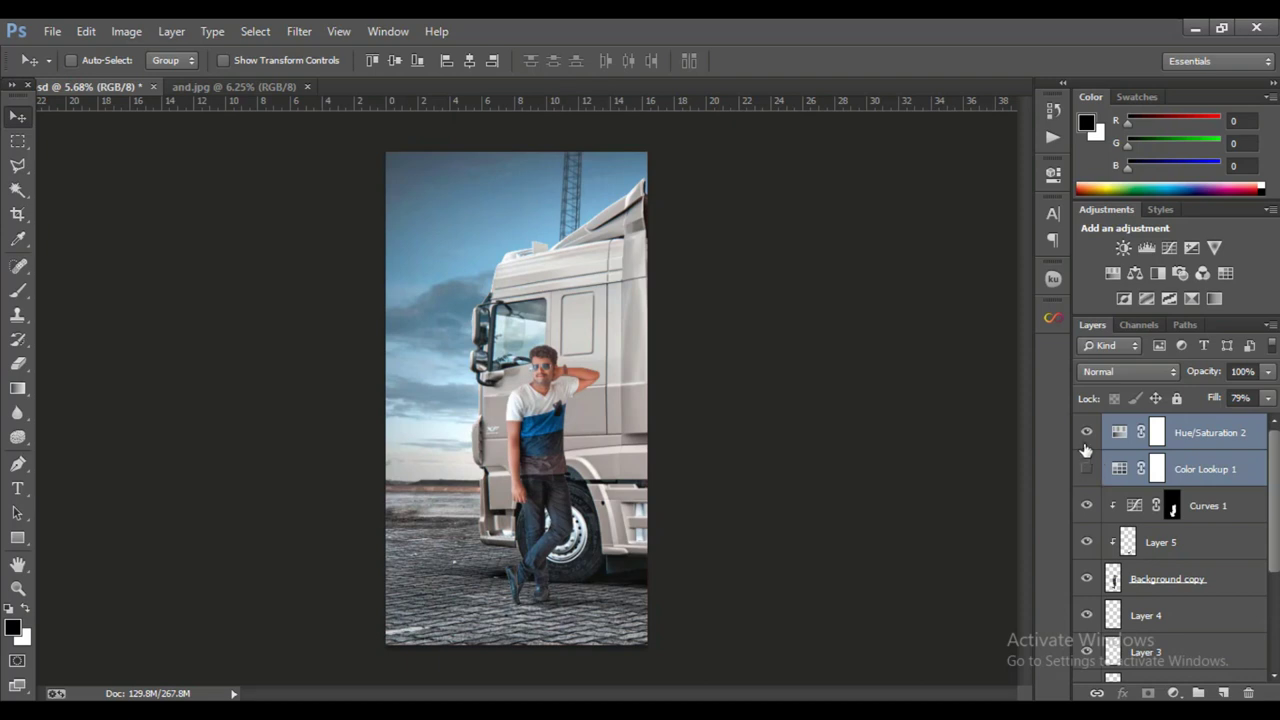
click(1087, 469)
- Stamp all visible layers into a new merged Layer 6 on top
click(1186, 433)
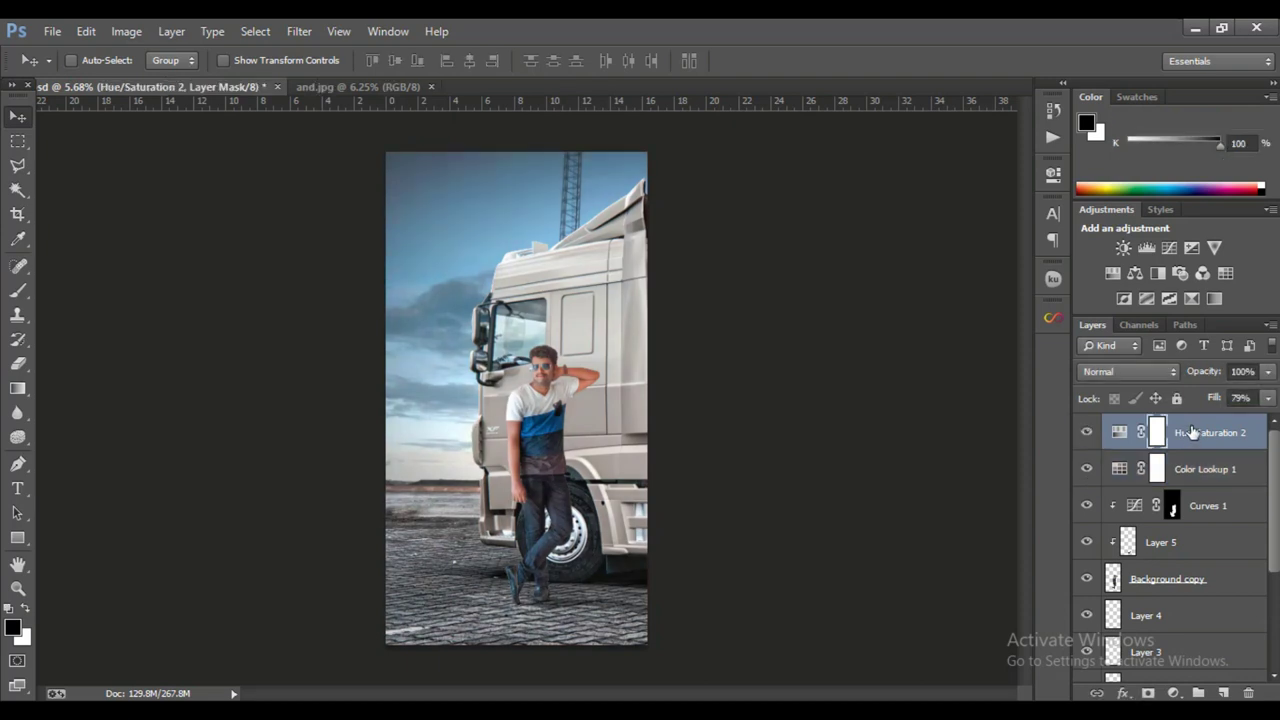
key(ctrl+shift+alt+e)
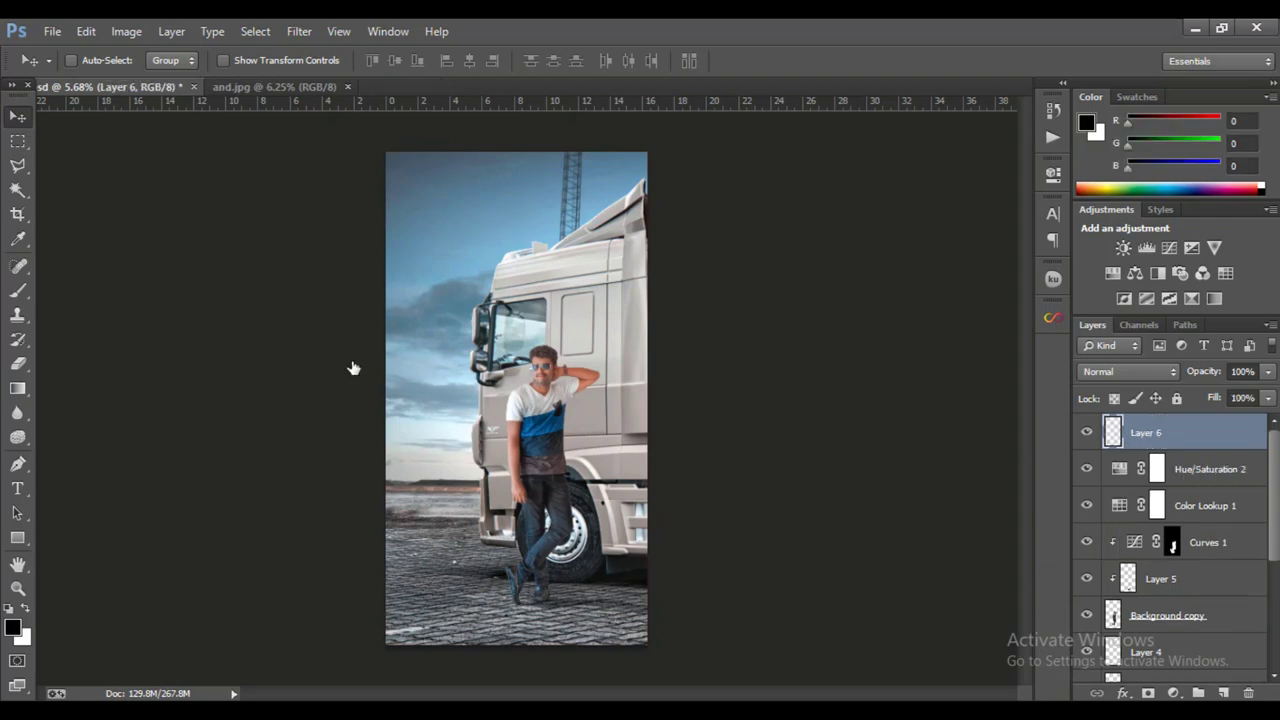
key(ctrl+plus)
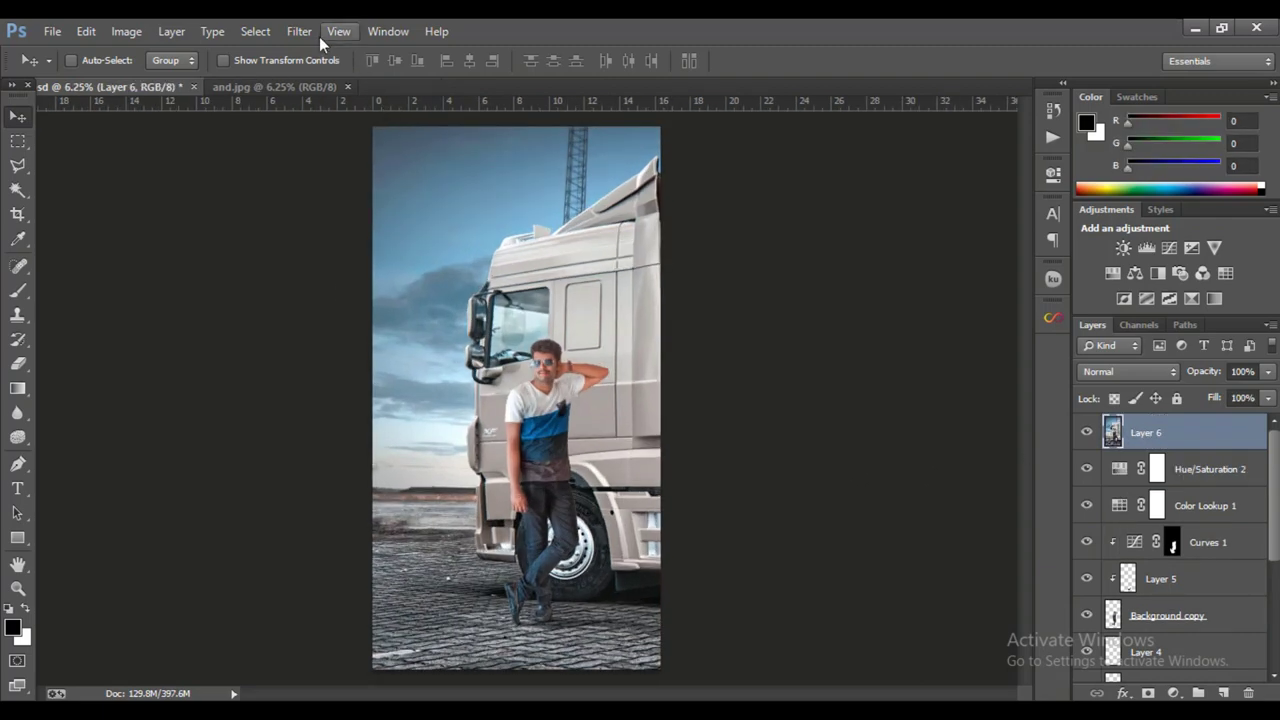
click(299, 31)
- In Camera Raw, add a radial filter from the top-left corner at Exposure −1.15
click(338, 144)
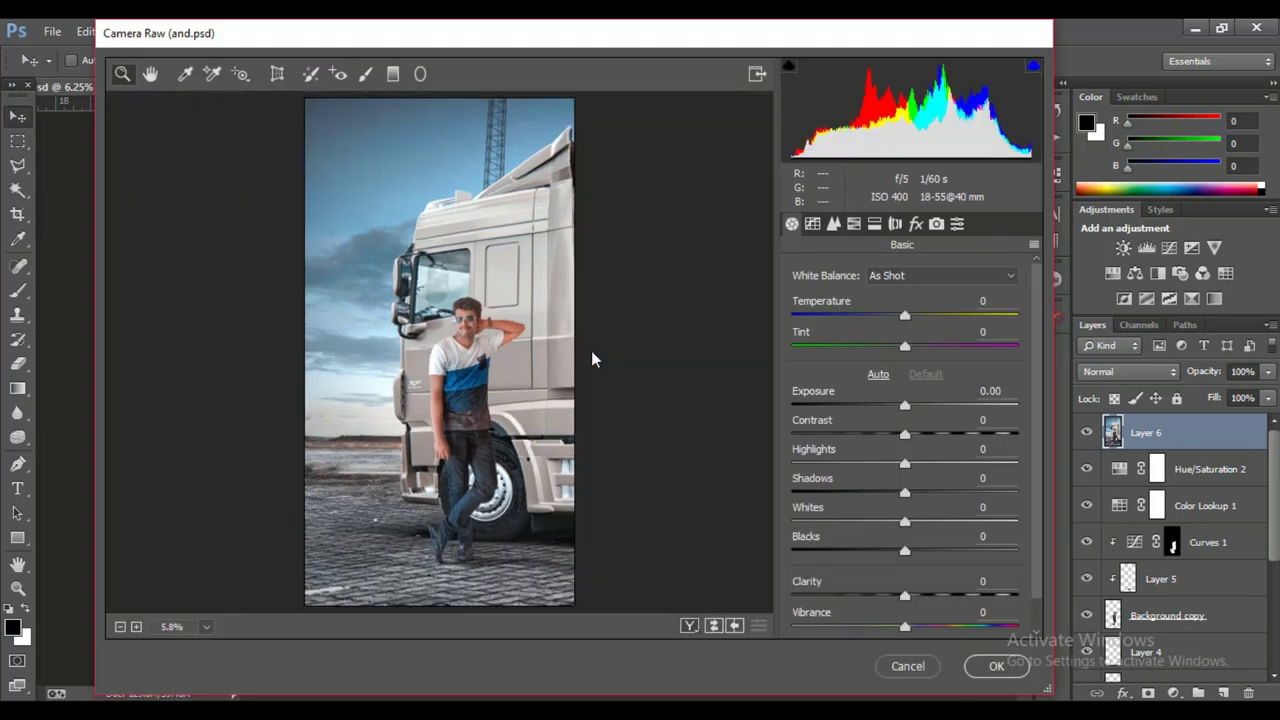
click(421, 75)
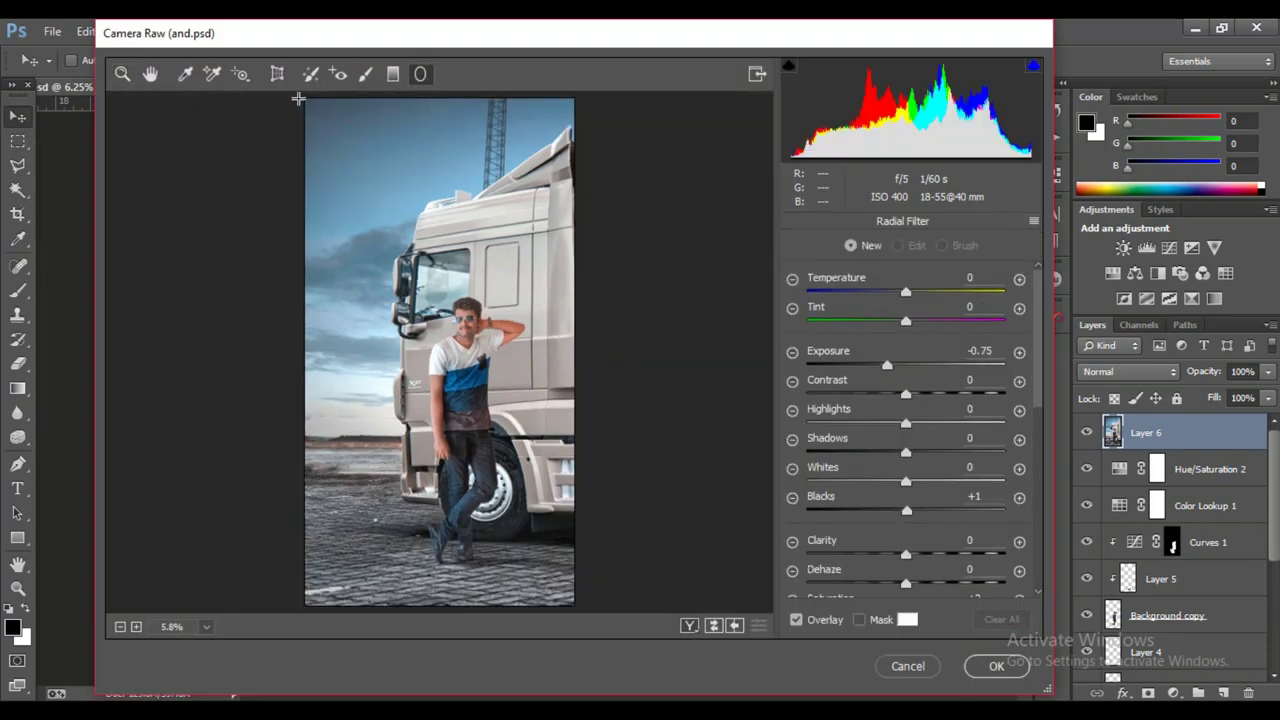
drag(298, 98, 606, 466)
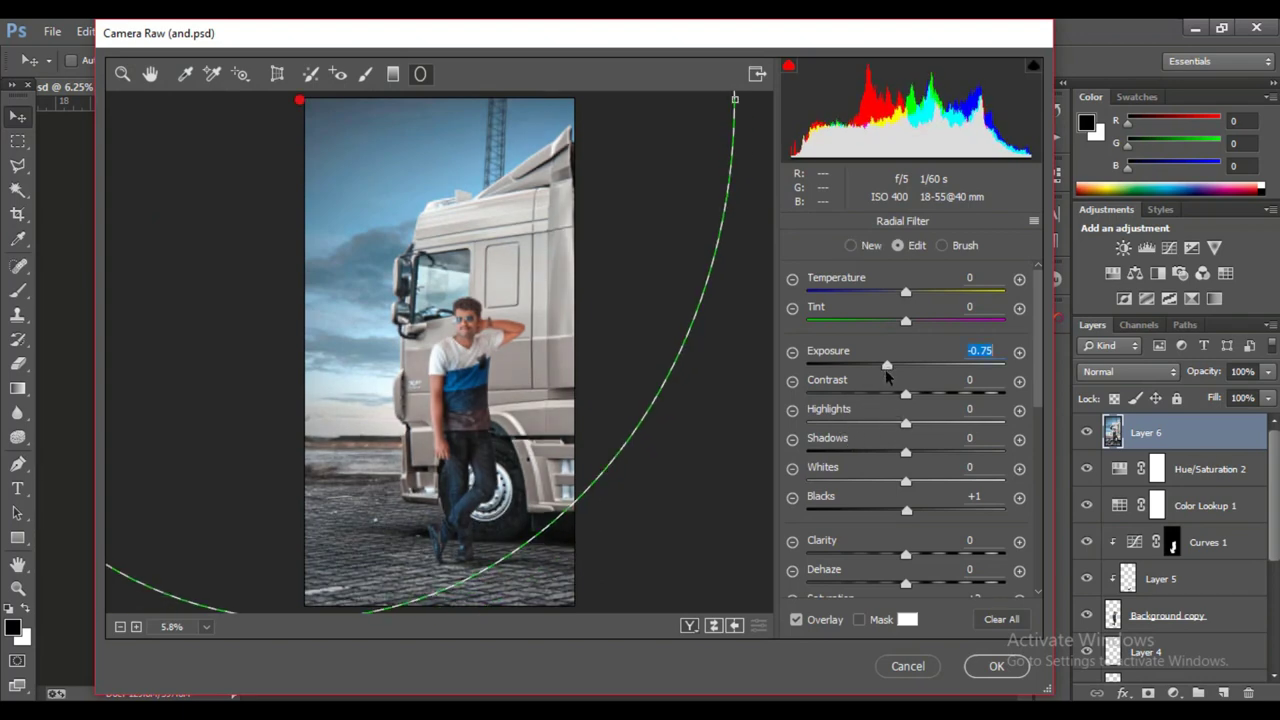
drag(886, 372, 877, 373)
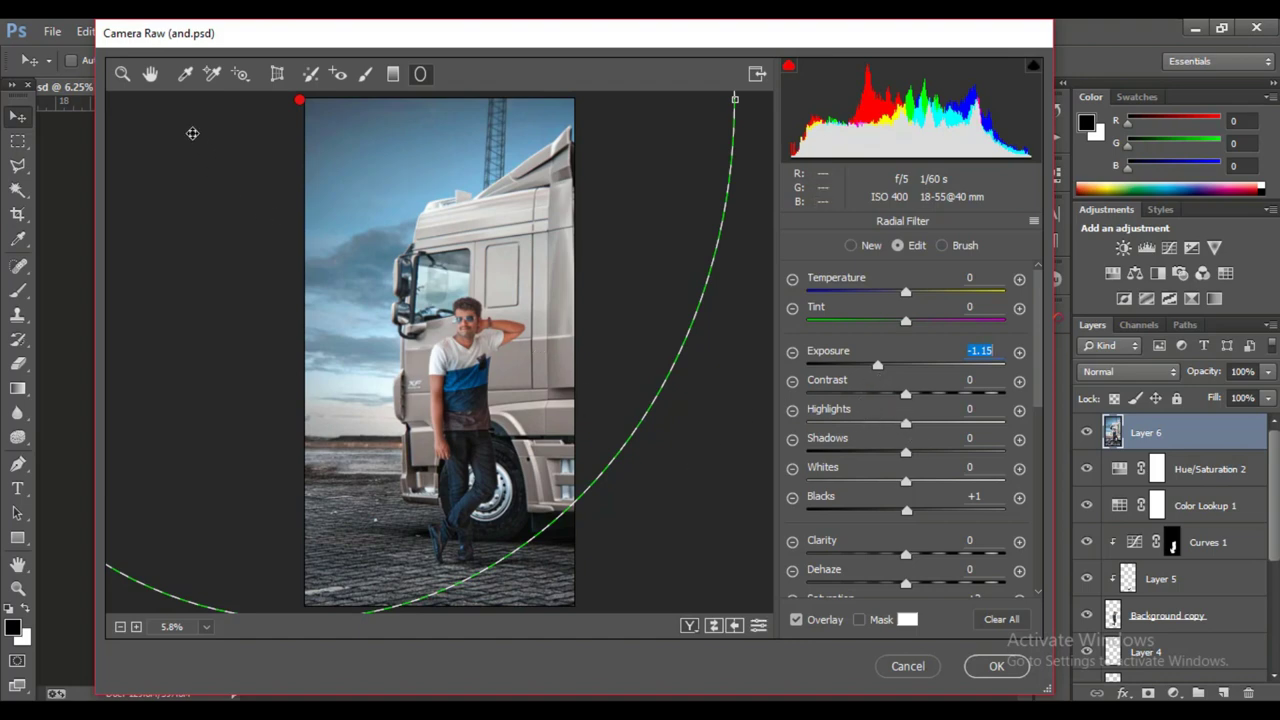
click(149, 75)
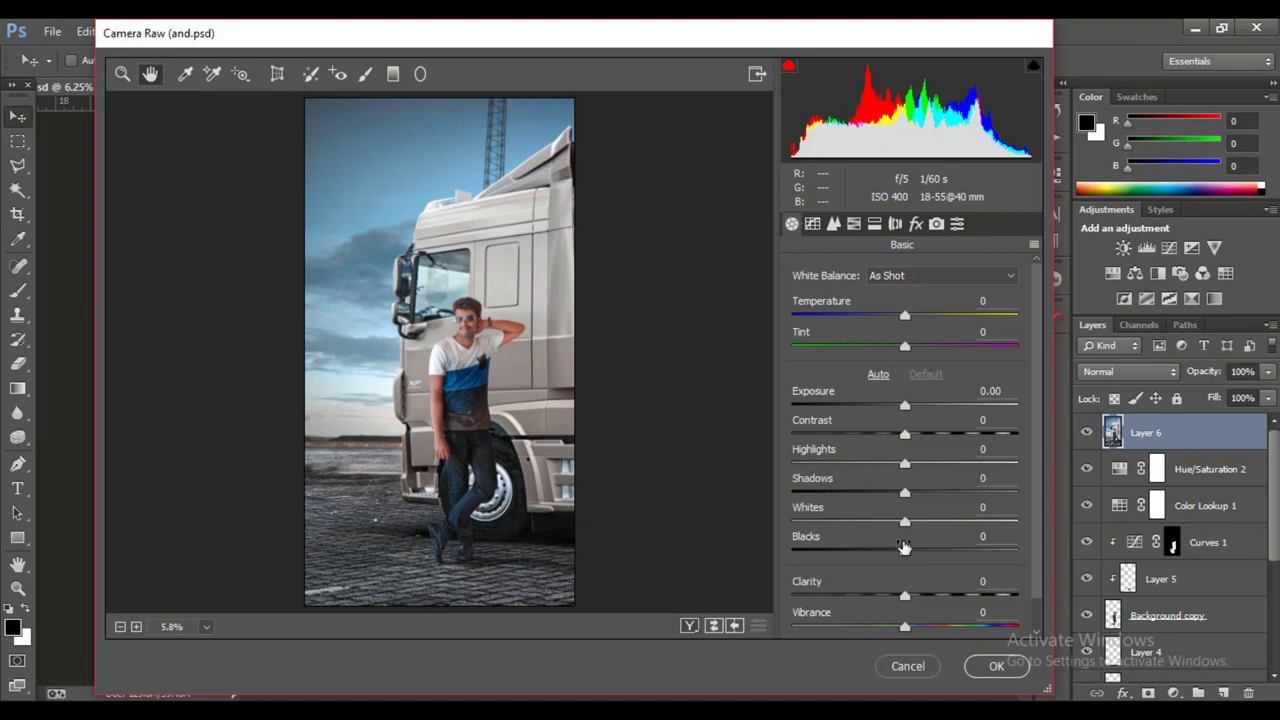
- Set Blacks −9, lift exposure slightly, shift Calibration blue toward cyan and red hue +32
drag(905, 552, 895, 556)
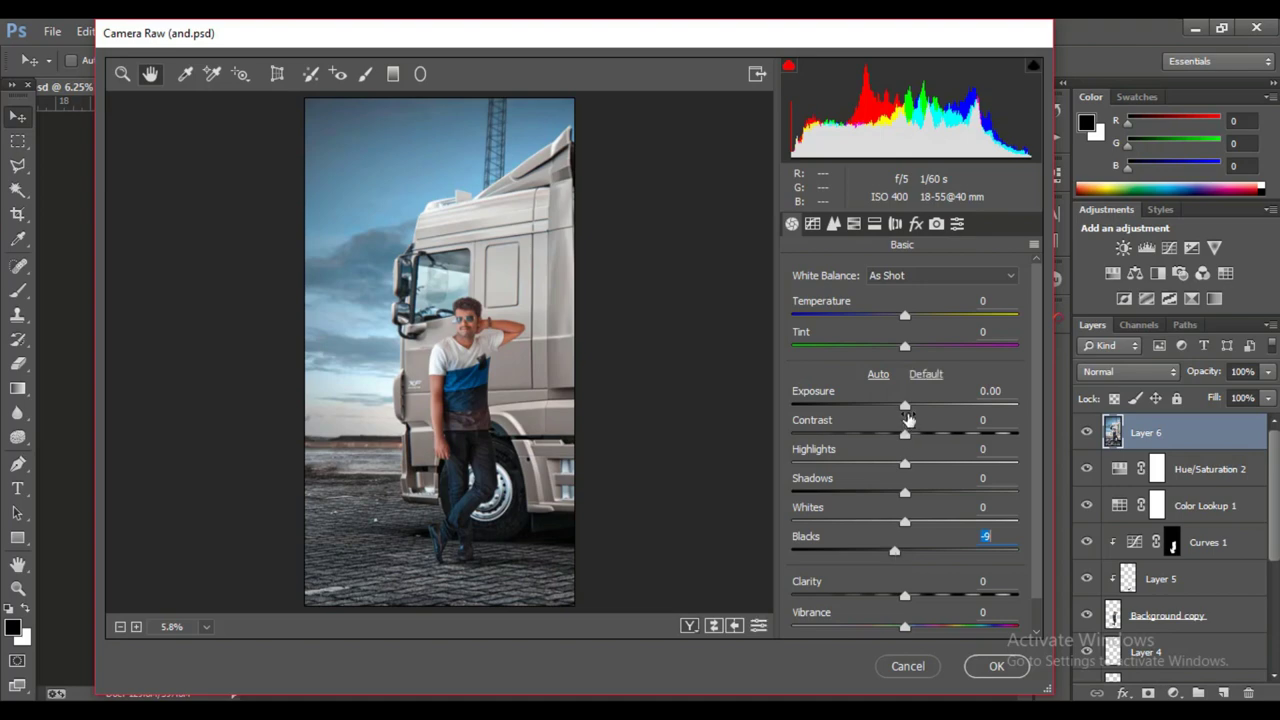
drag(907, 407, 908, 412)
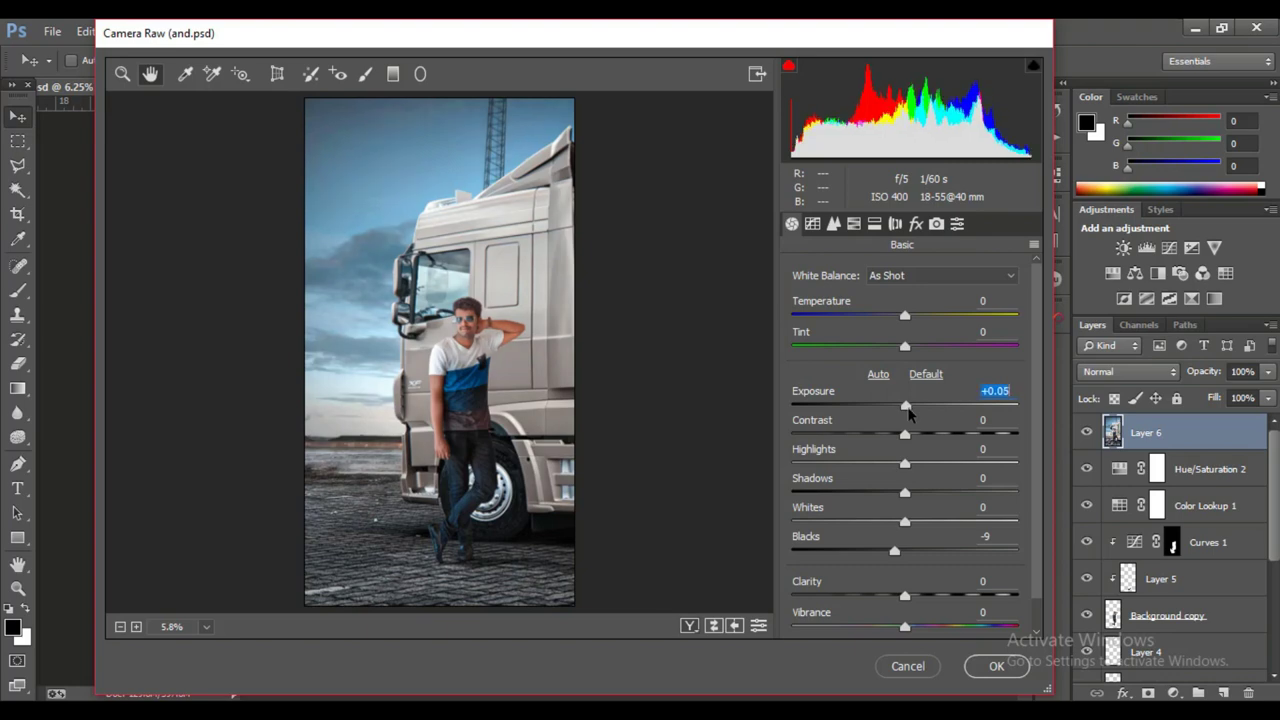
click(955, 225)
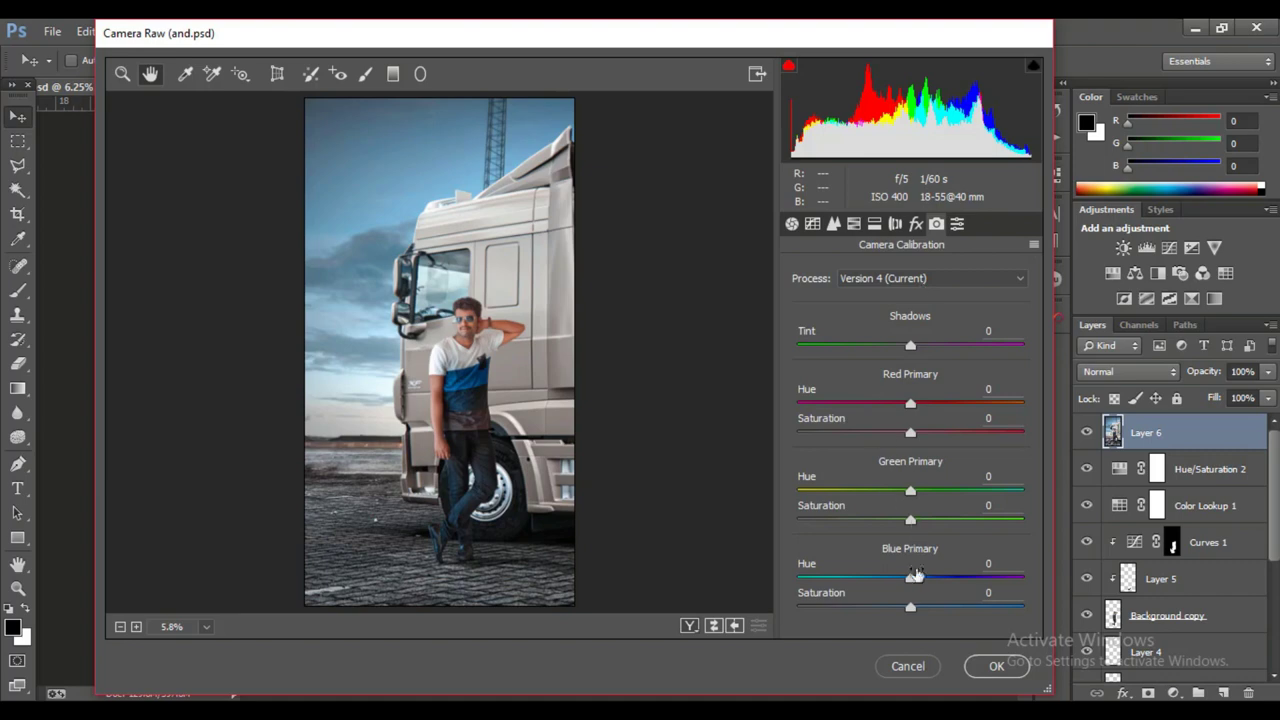
drag(910, 580, 835, 581)
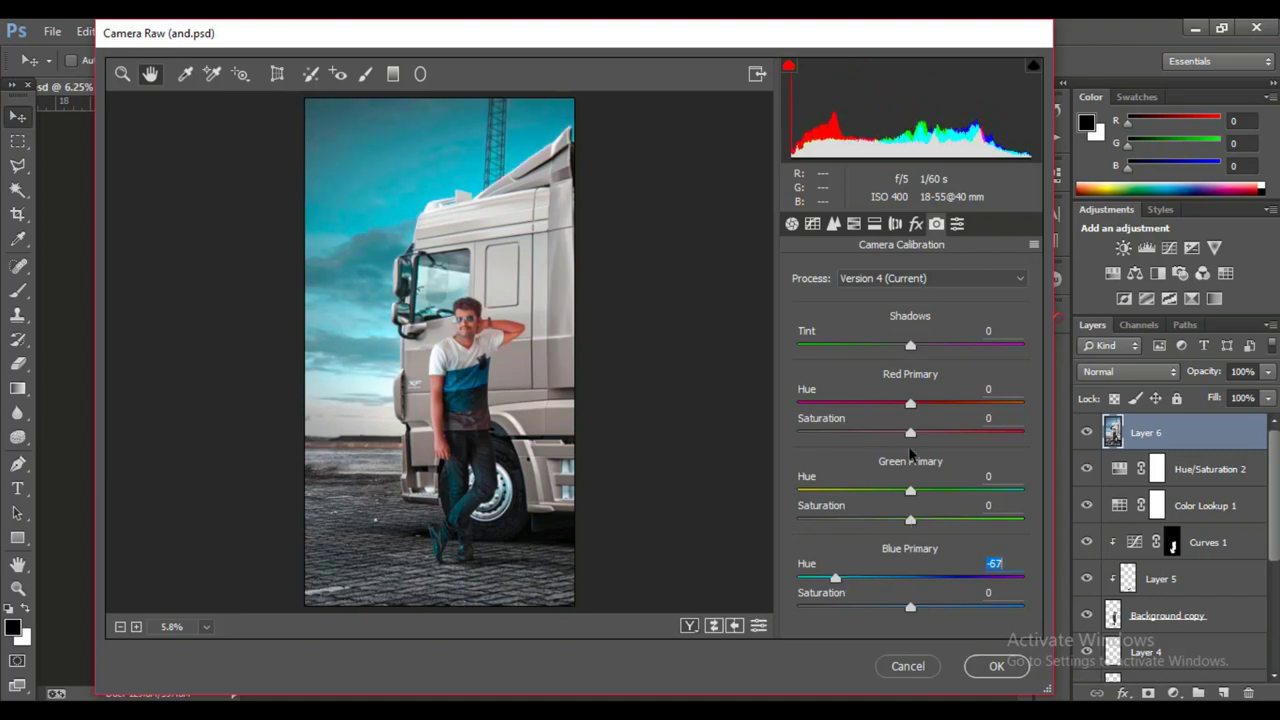
mouse_move(910, 403)
mouse_down()
mouse_move(943, 403)
mouse_move(879, 432)
mouse_up()
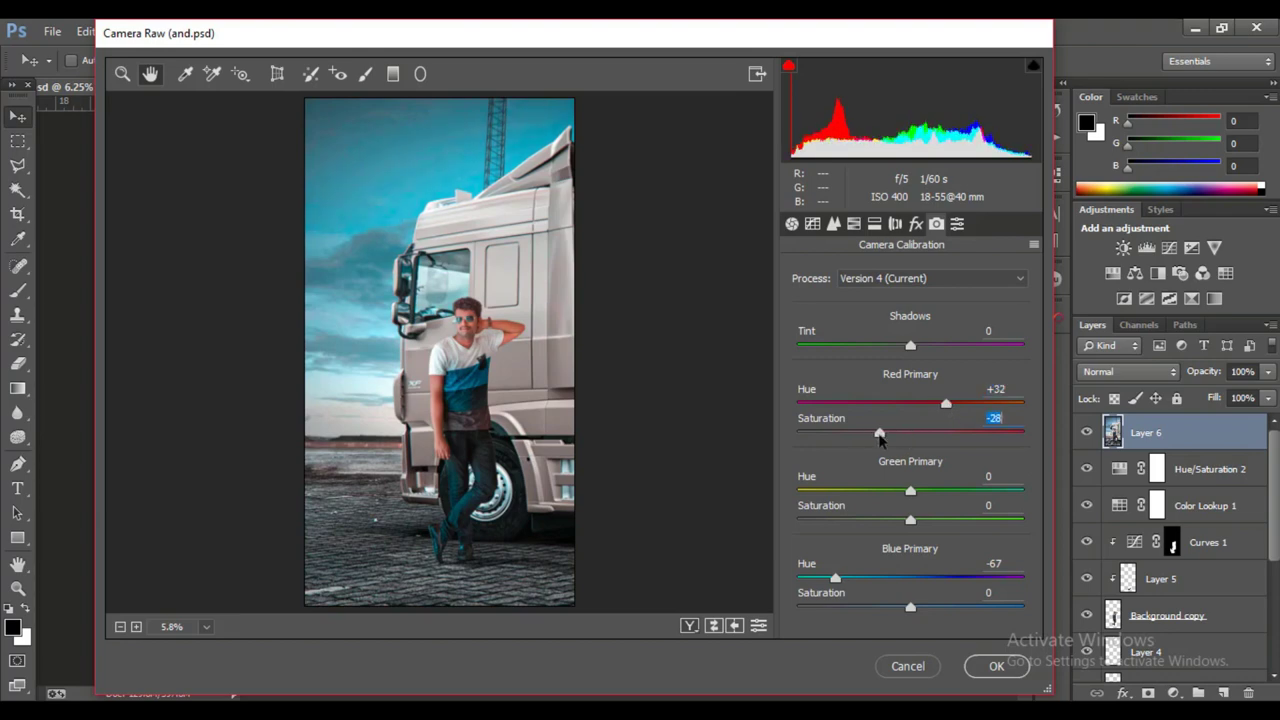
- Tint split-toning highlights to hue 179, saturation 5, and raise Vibrance to +16
click(876, 224)
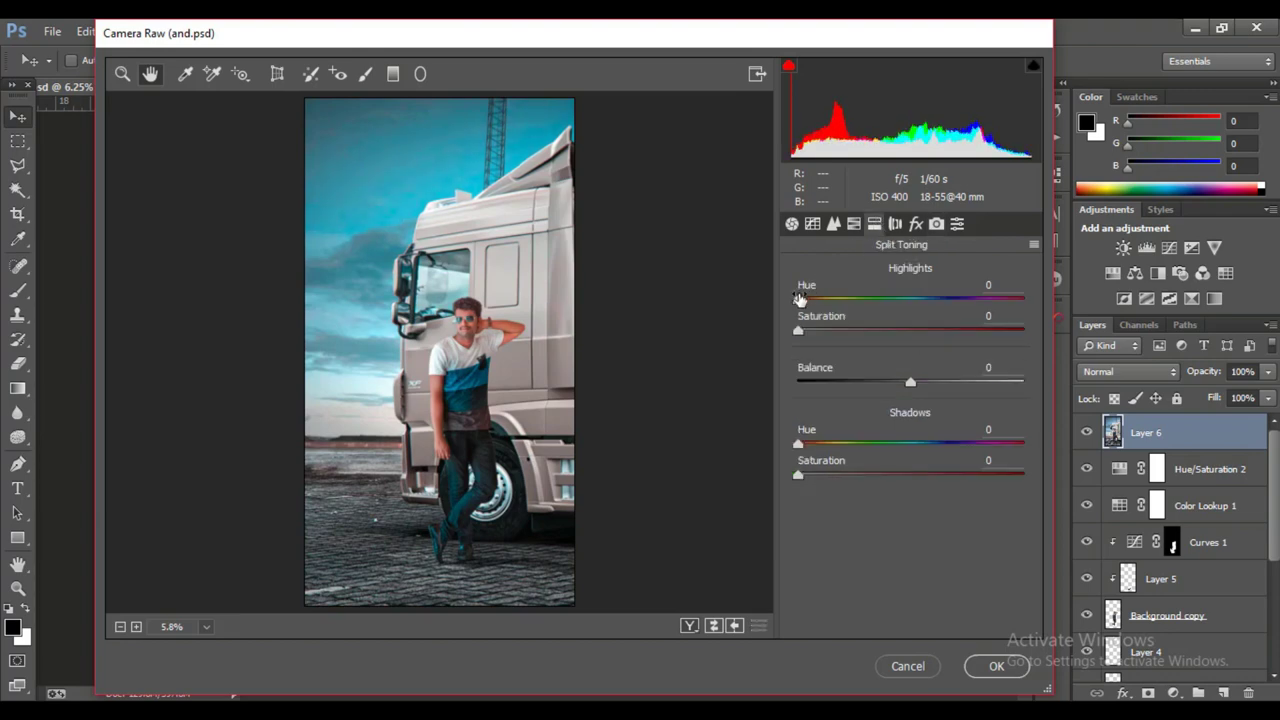
drag(798, 299, 911, 301)
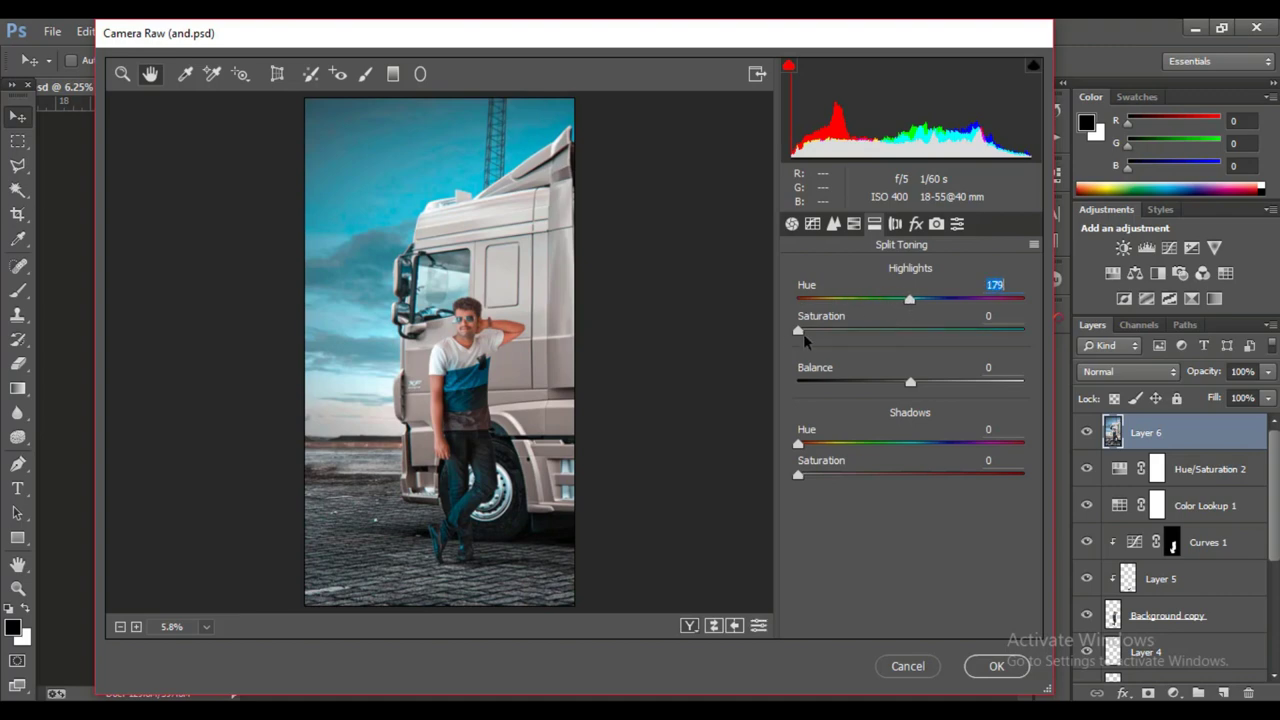
drag(798, 334, 808, 337)
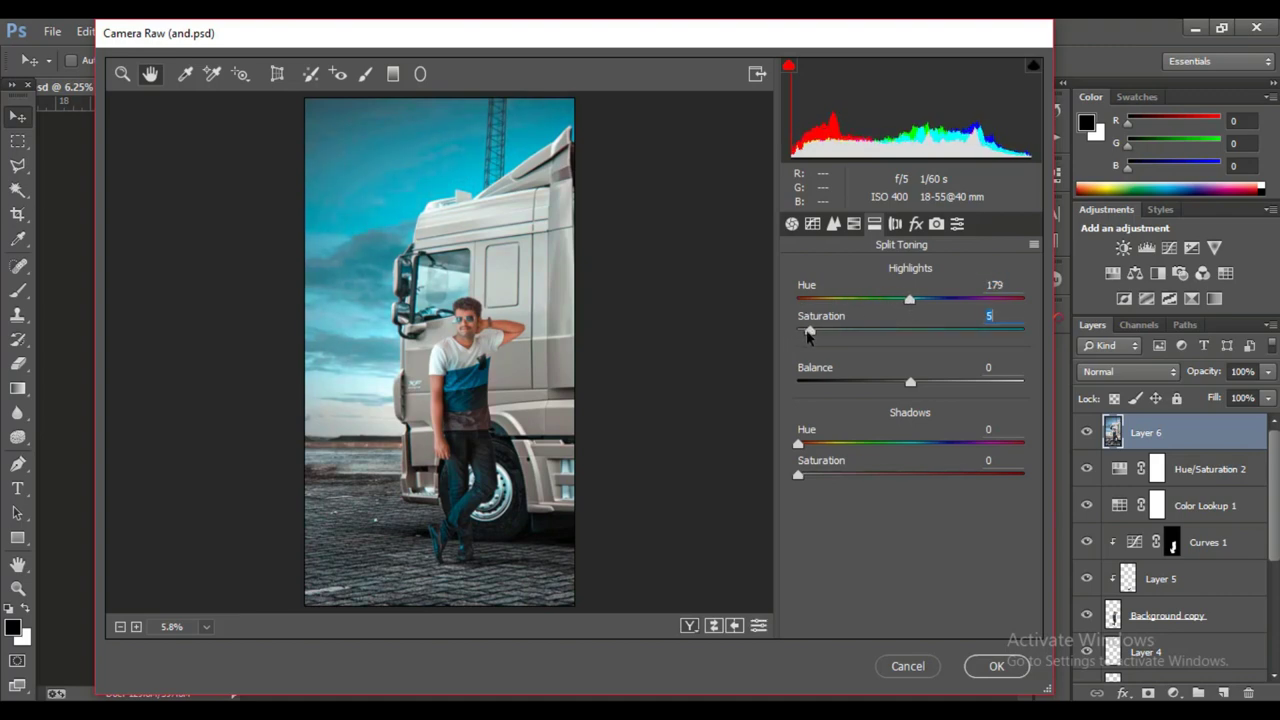
click(793, 225)
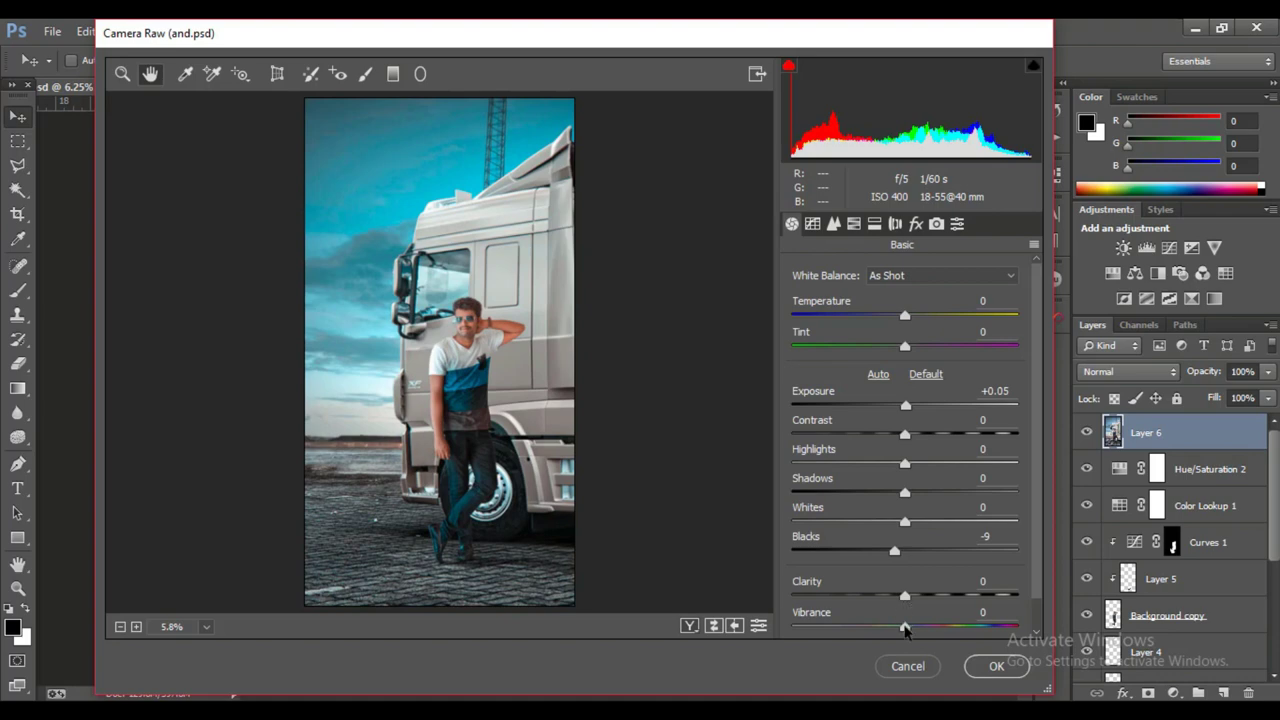
drag(905, 628, 922, 628)
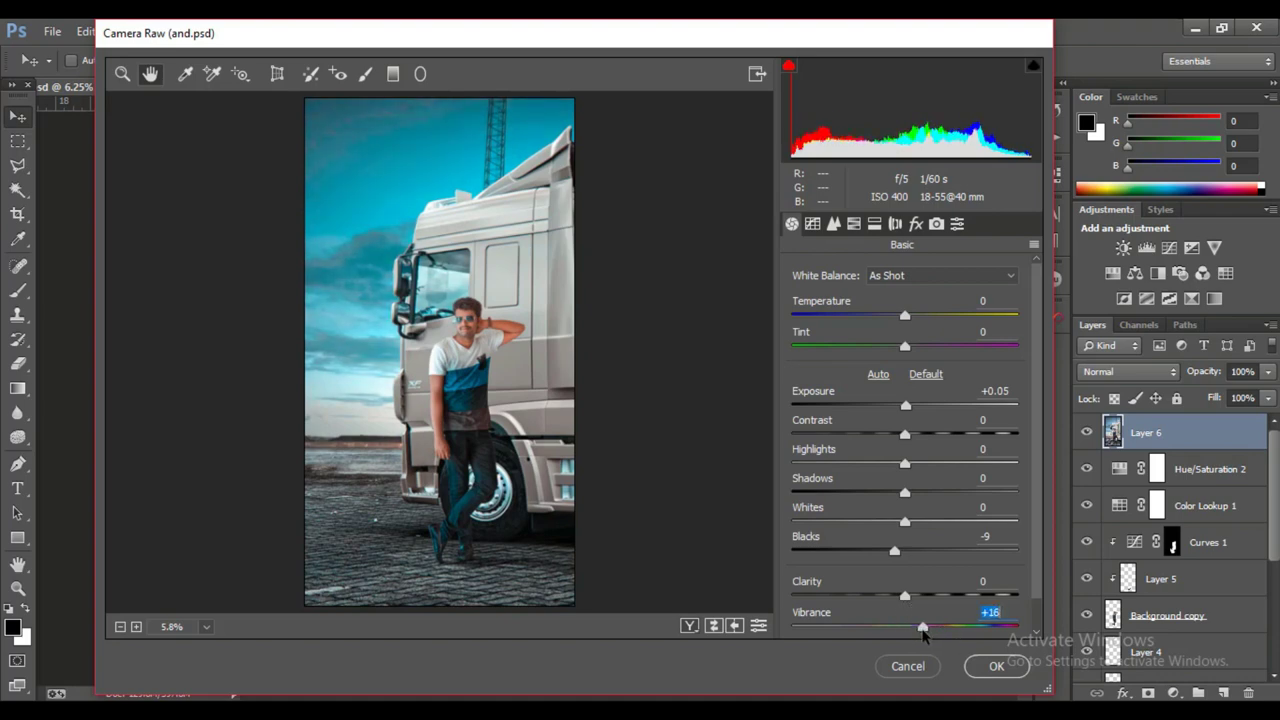
- Lift the tone curve's black point to fade shadows and apply the Camera Raw grade
click(812, 224)
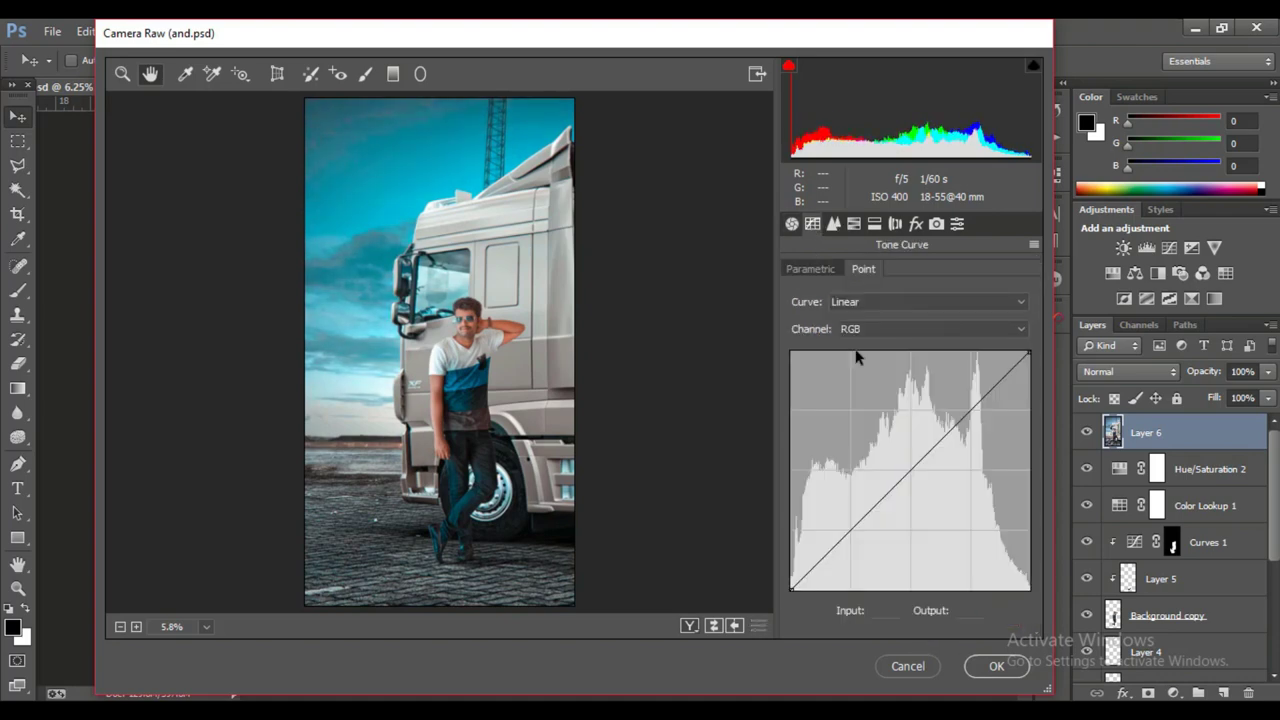
click(910, 470)
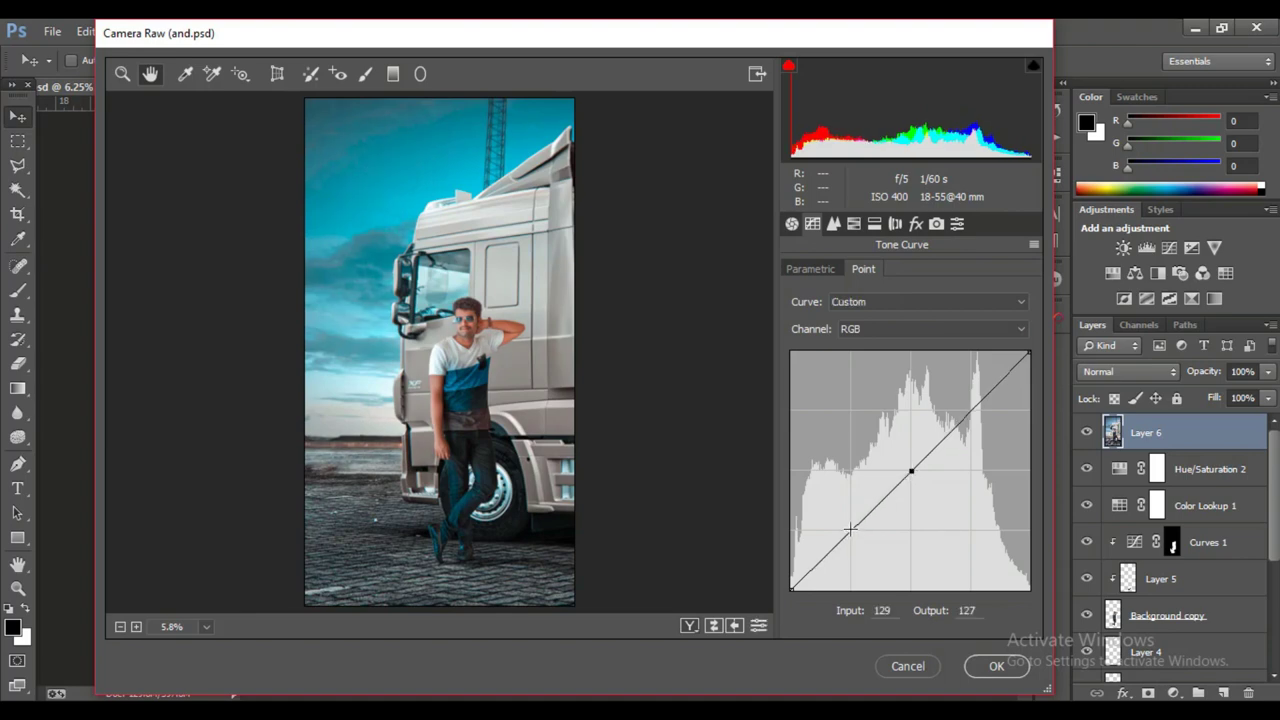
click(850, 529)
drag(791, 589, 788, 575)
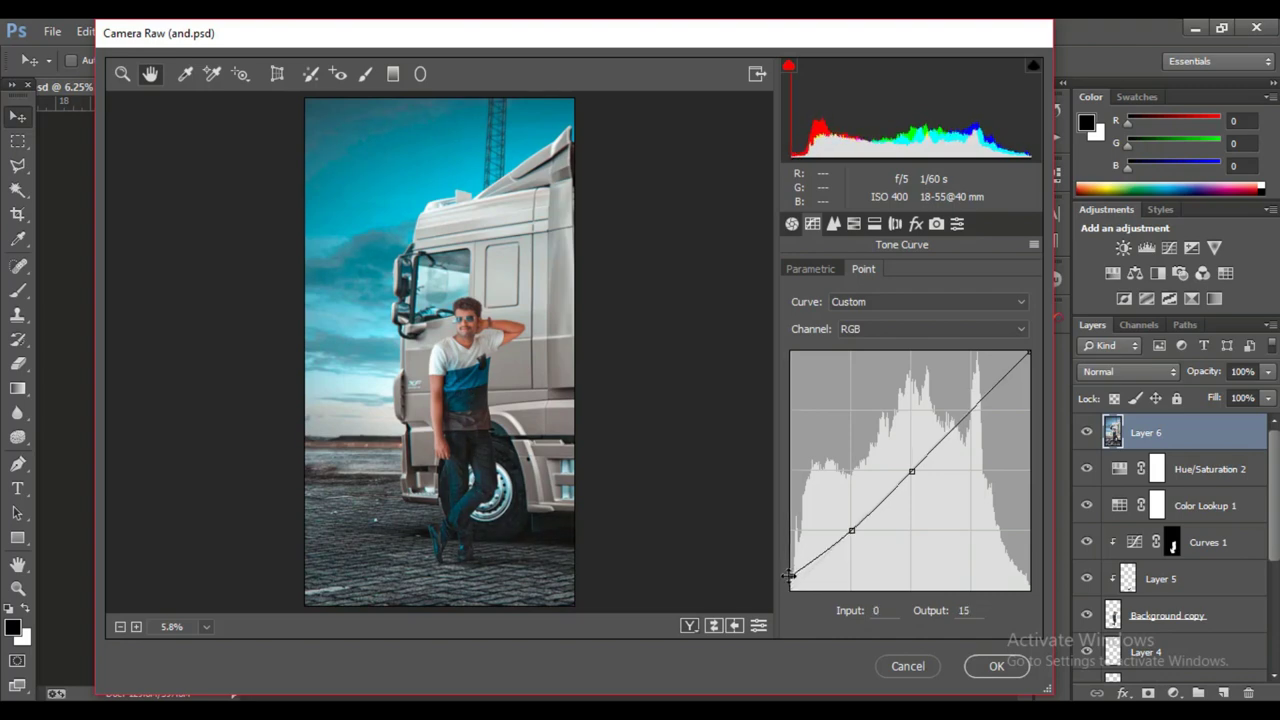
click(993, 667)
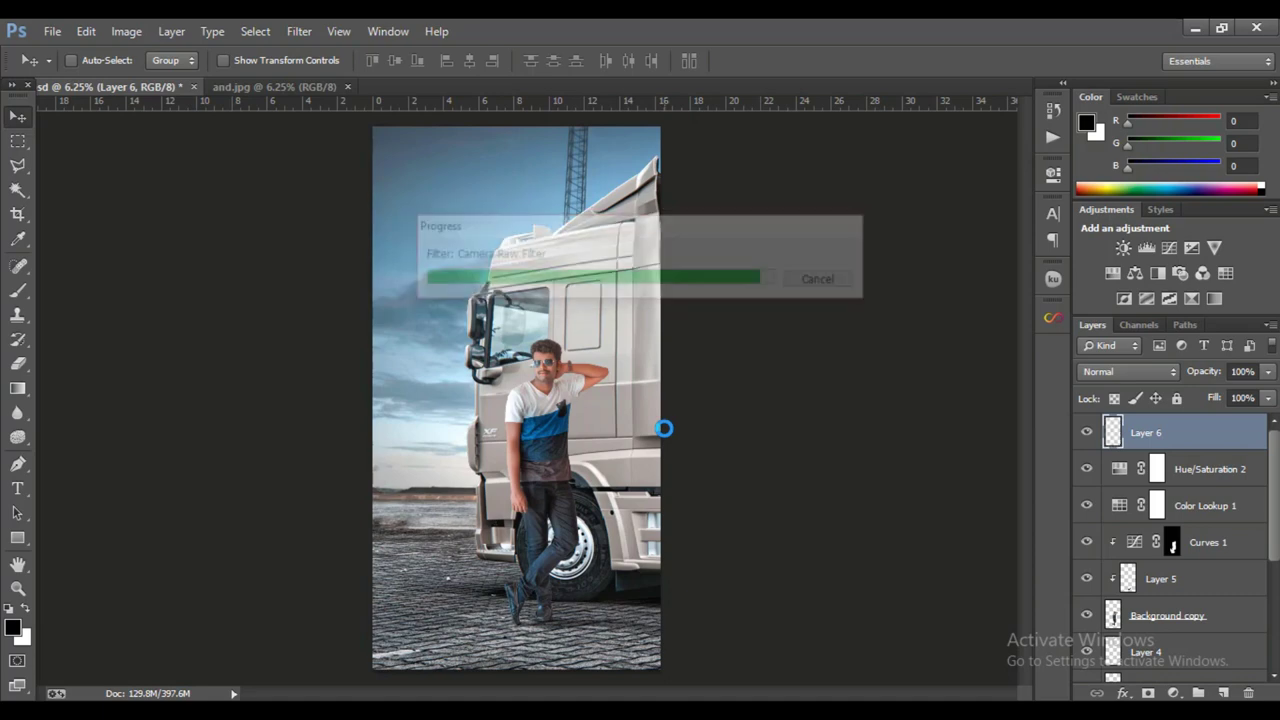
- Copy the man's selection onto a new Layer 7 and select Layer 6 beneath
scroll(585, 430, up, 3)
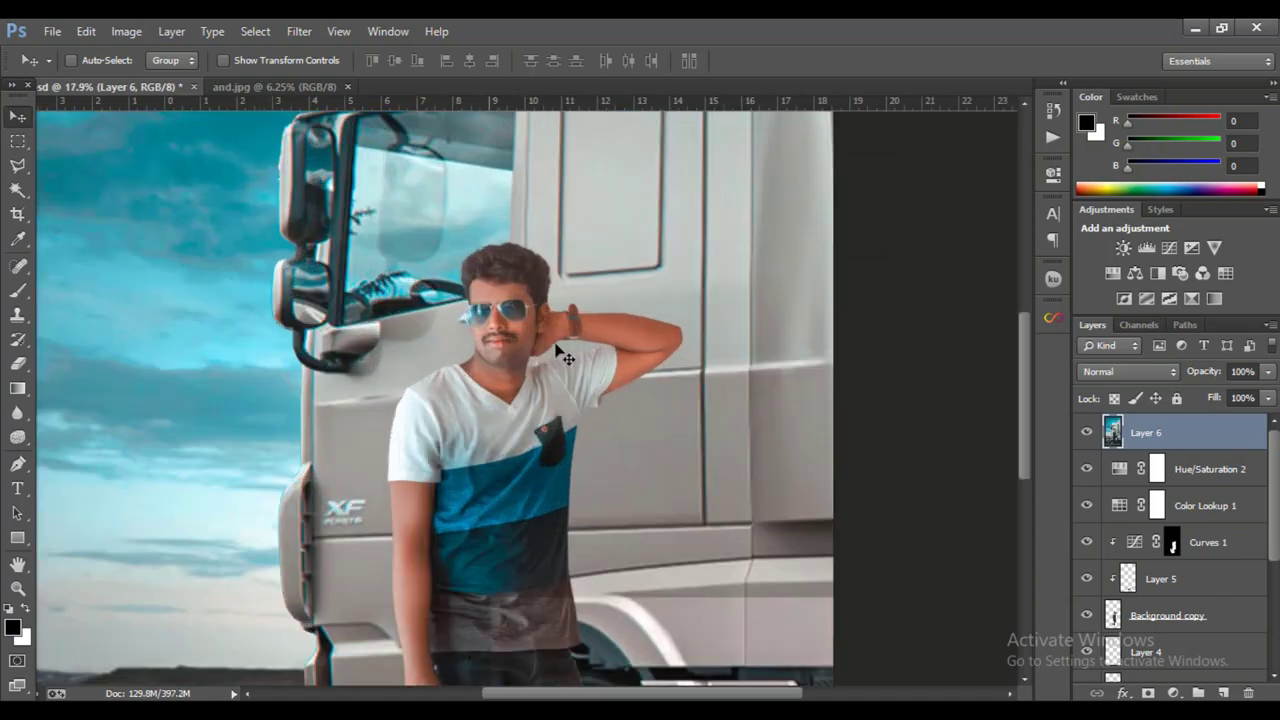
scroll(562, 358, down, 4)
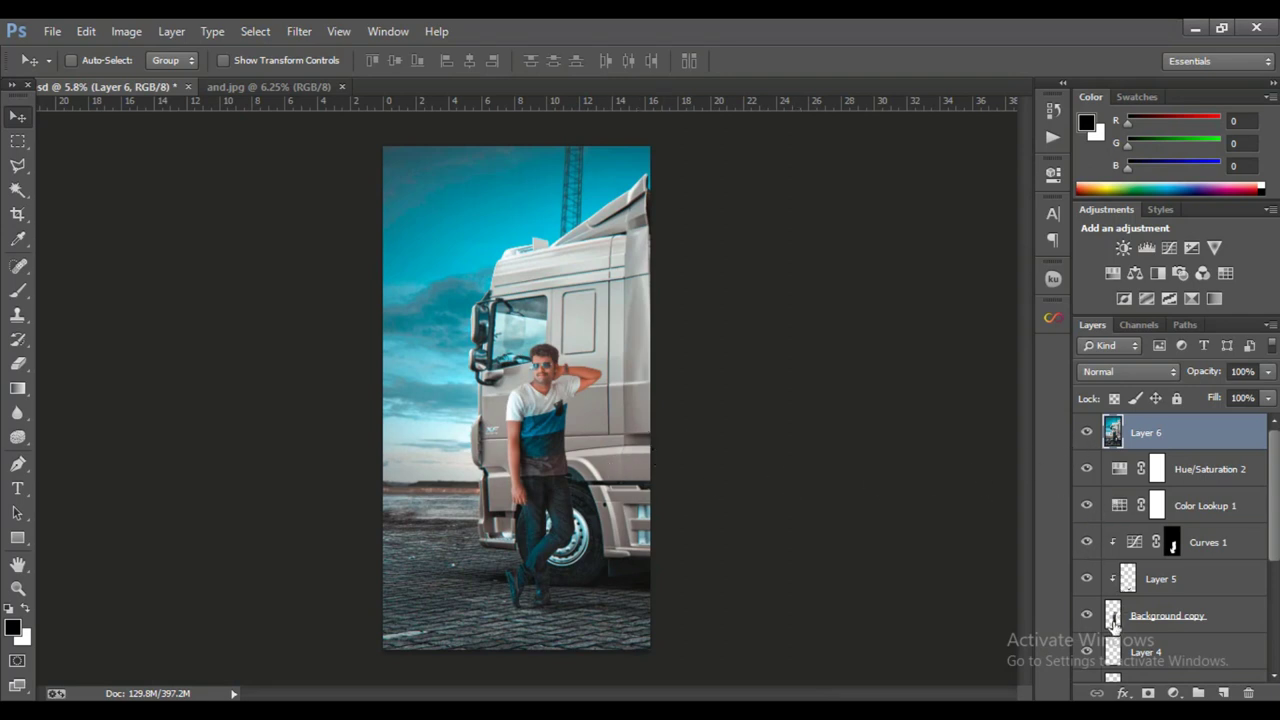
ctrl+click(1113, 618)
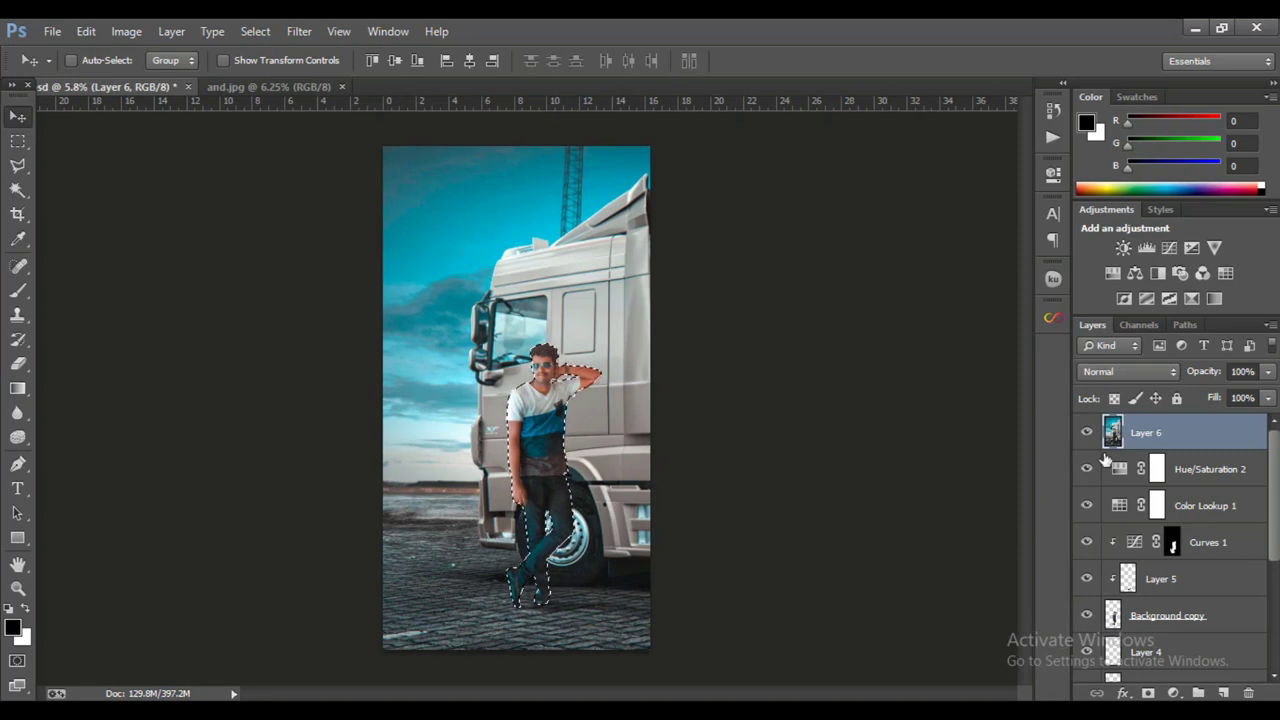
key(ctrl+j)
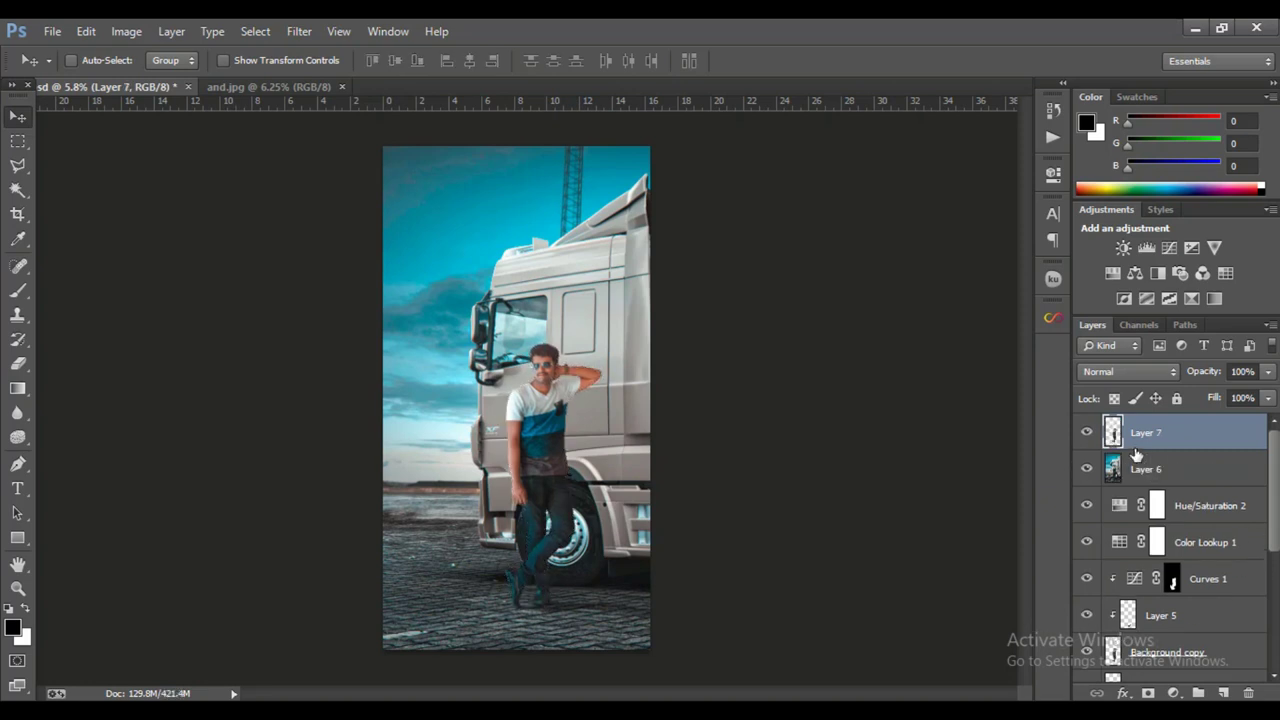
click(1155, 473)
- Add a new Layer 8 and paint a dark elbow shadow with a 121 px soft brush
click(1224, 693)
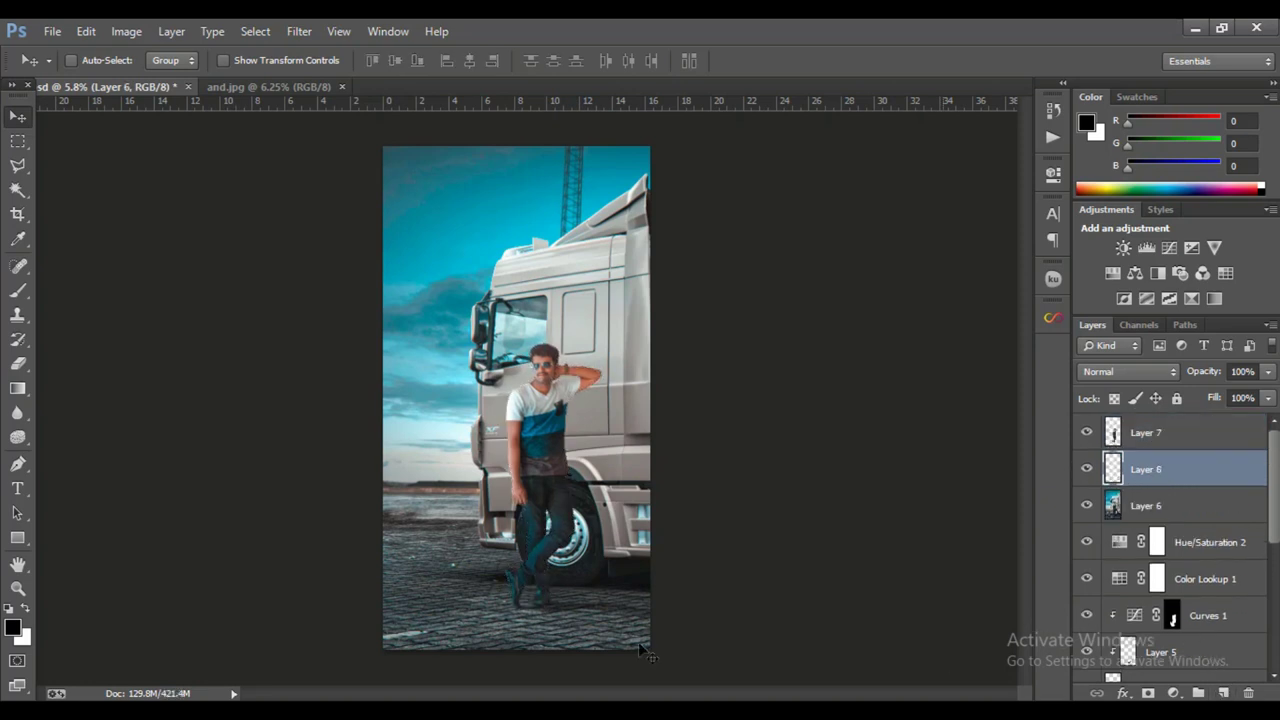
click(17, 290)
scroll(697, 400, up, 3)
scroll(697, 400, up, 2)
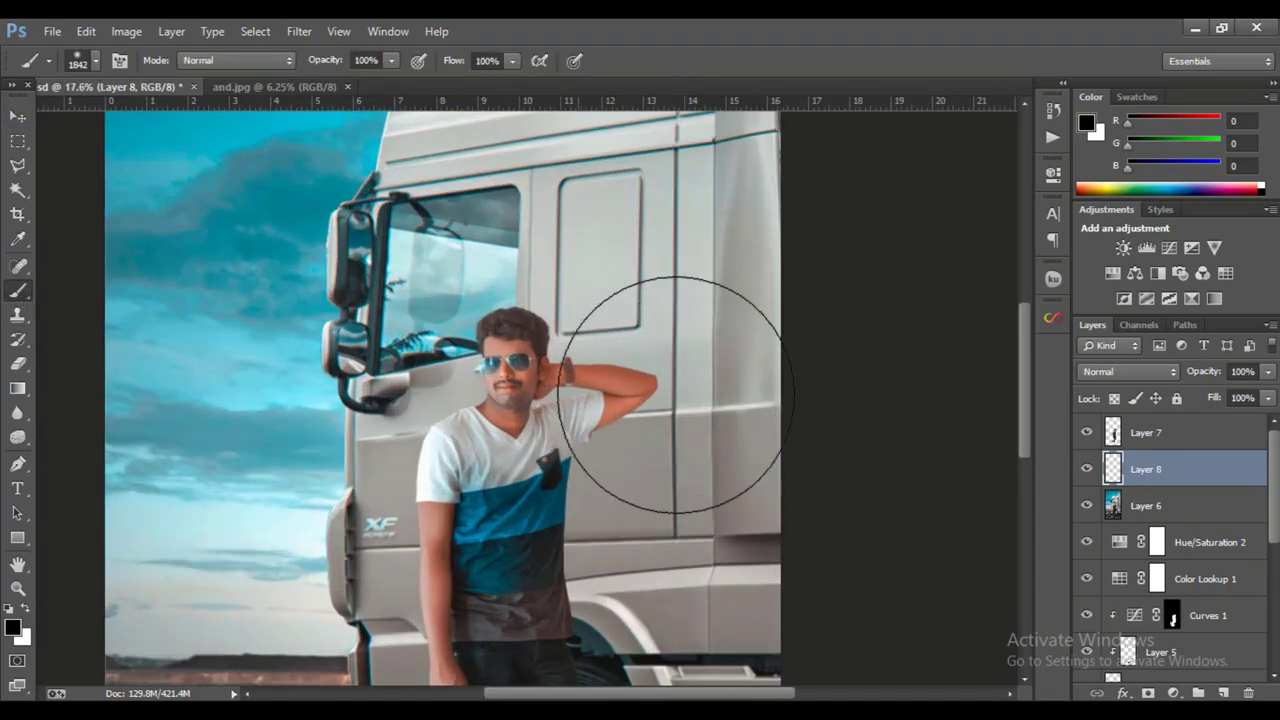
right_click(686, 400)
click(822, 440)
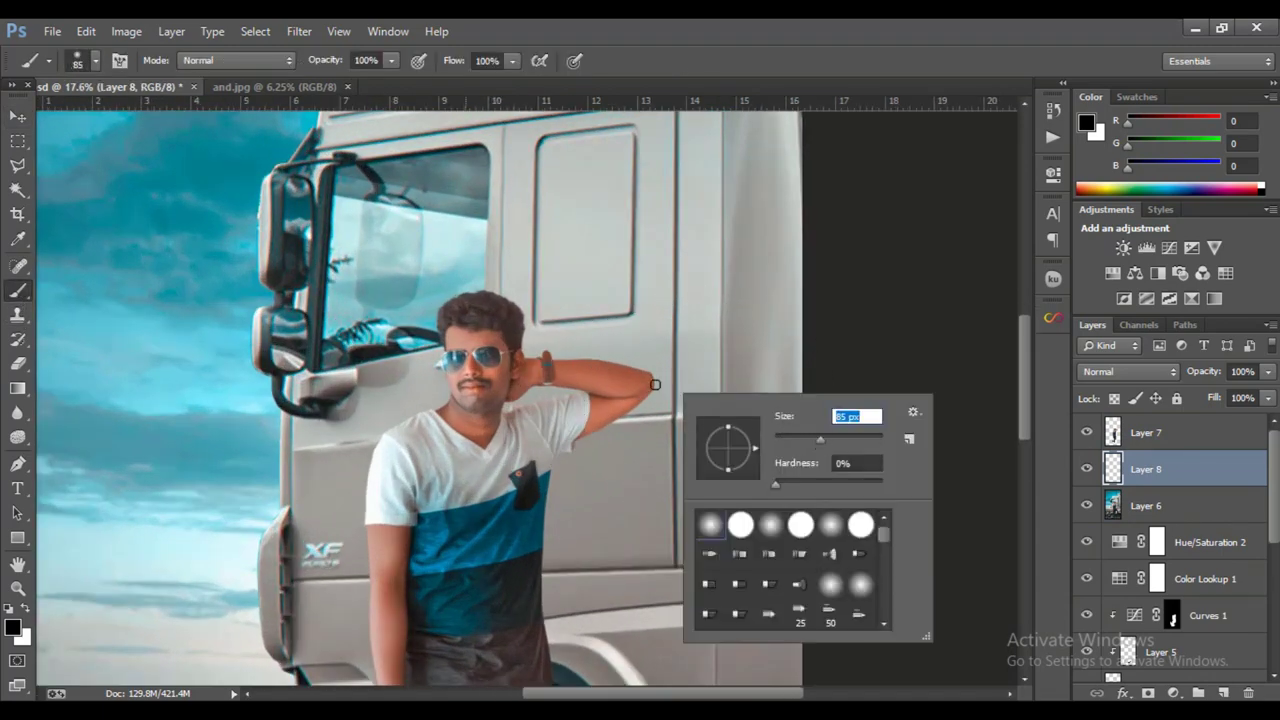
click(1030, 430)
scroll(738, 393, up, 2)
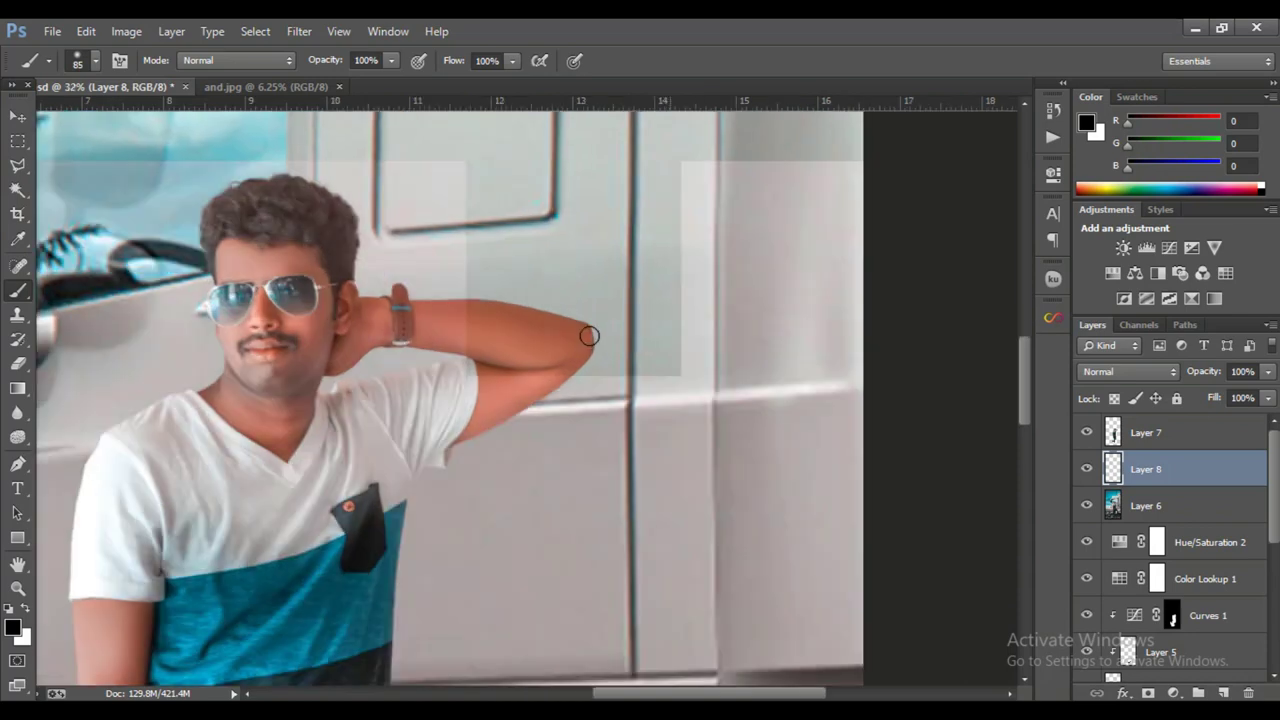
scroll(738, 393, up, 1)
right_click(679, 392)
click(748, 385)
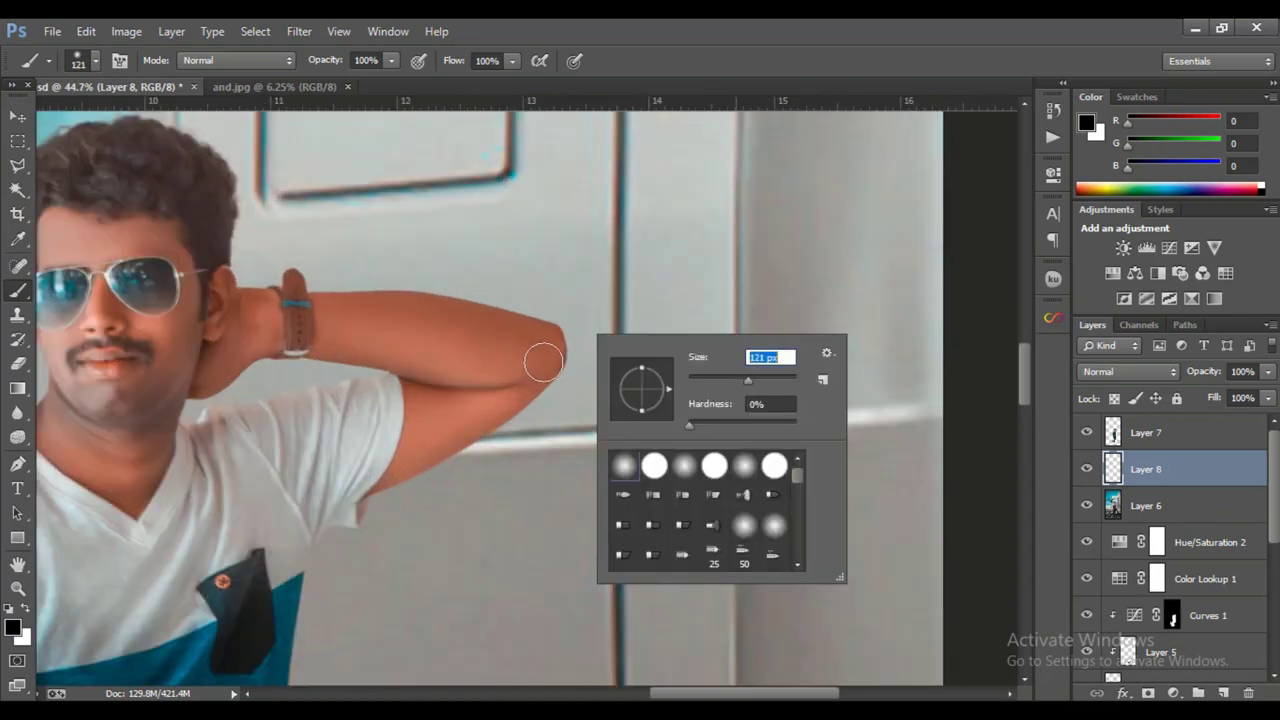
key(Return)
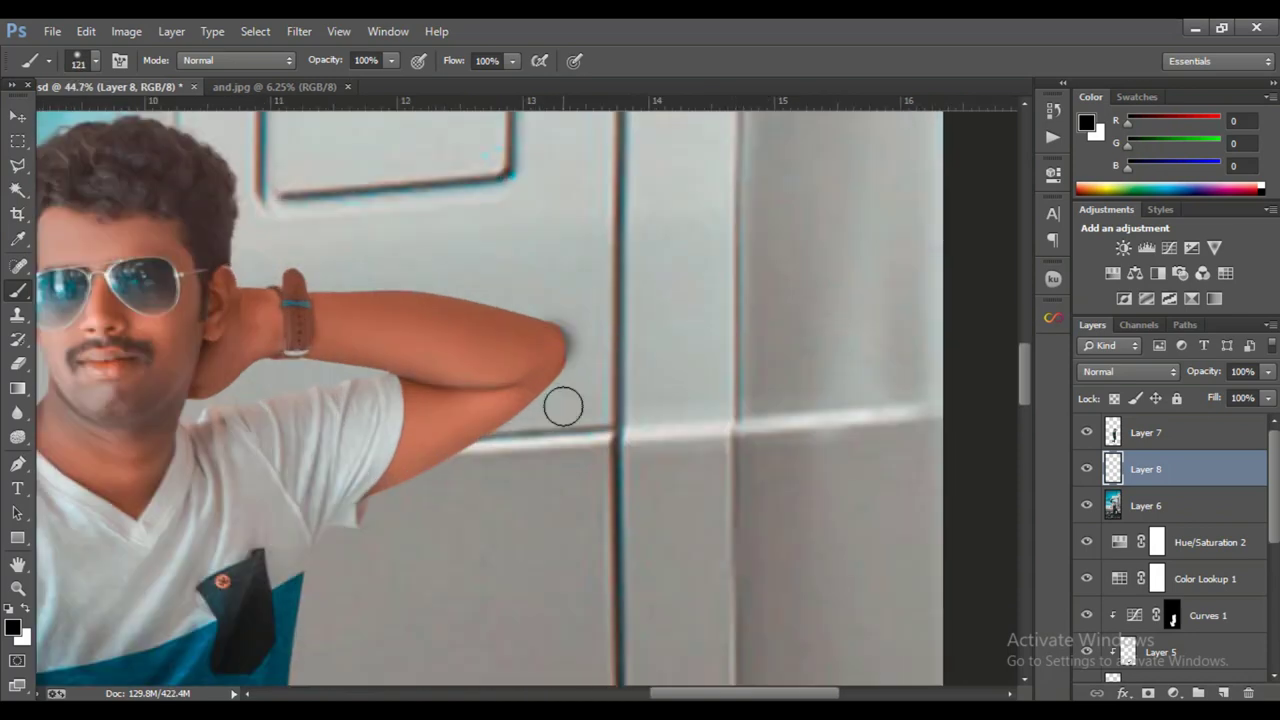
- Narrow the painted shadow patch behind the elbow with Free Transform
key(ctrl+t)
mouse_move(595, 345)
mouse_down()
mouse_move(560, 350)
mouse_move(567, 373)
mouse_move(585, 368)
mouse_move(568, 369)
mouse_up()
scroll(578, 369, up, 1)
scroll(578, 369, up, 1)
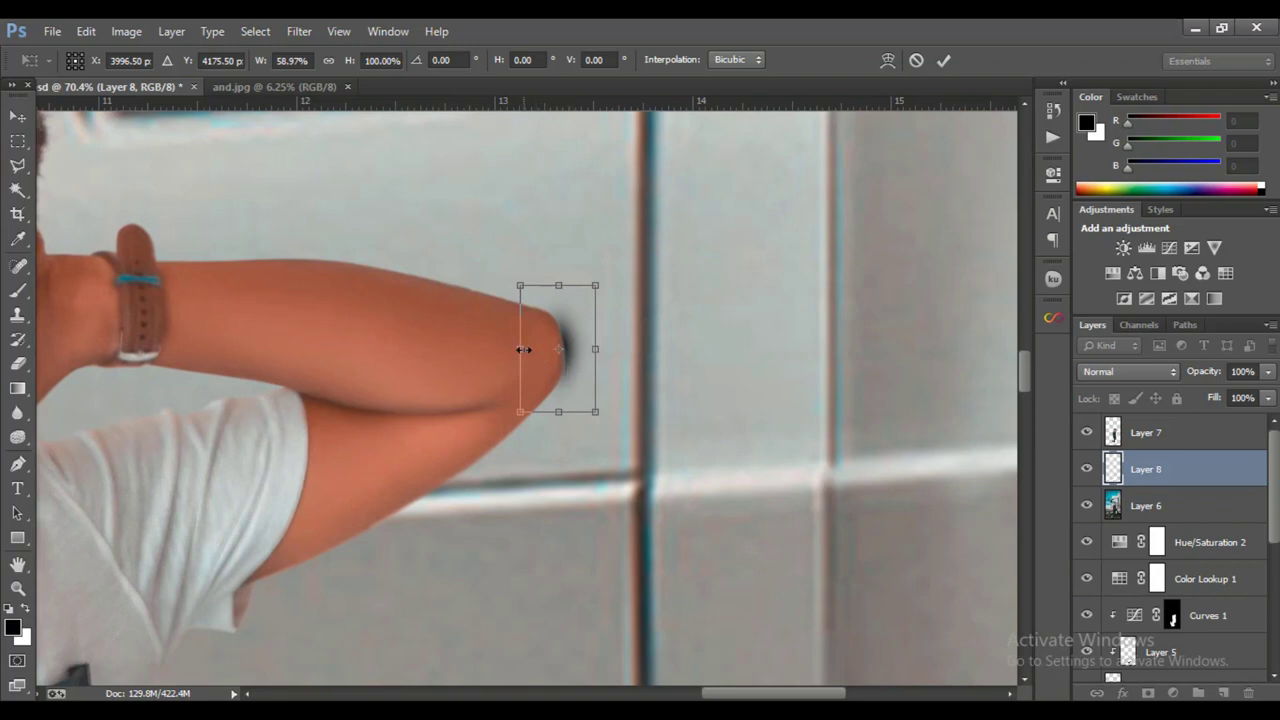
drag(523, 349, 511, 349)
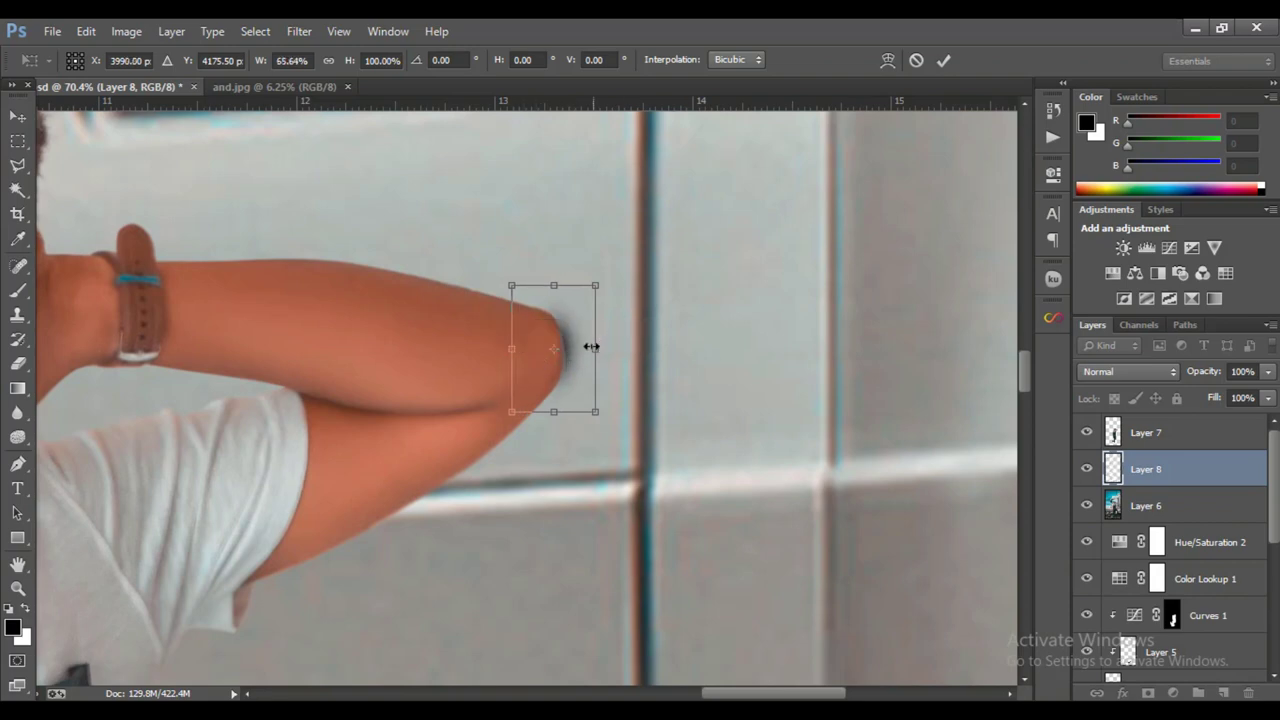
click(943, 60)
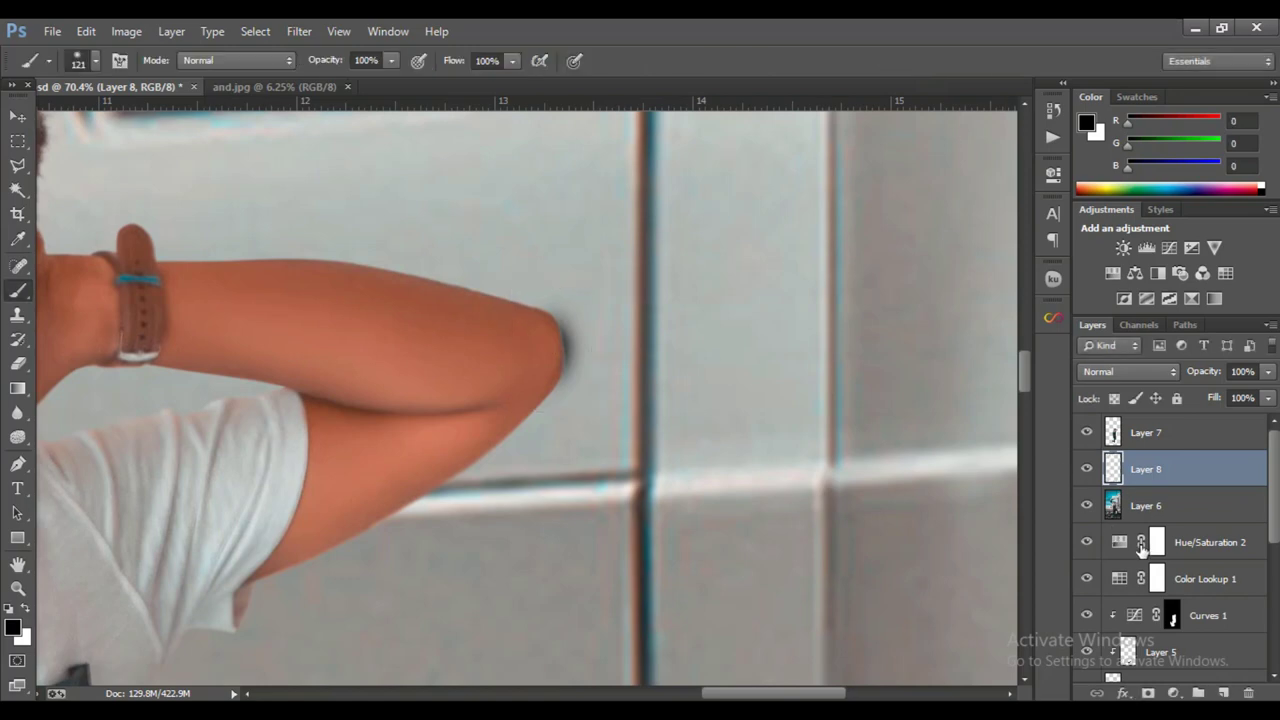
- Add Layer 9 above the man and clip it to Layer 7
click(1162, 438)
click(1221, 693)
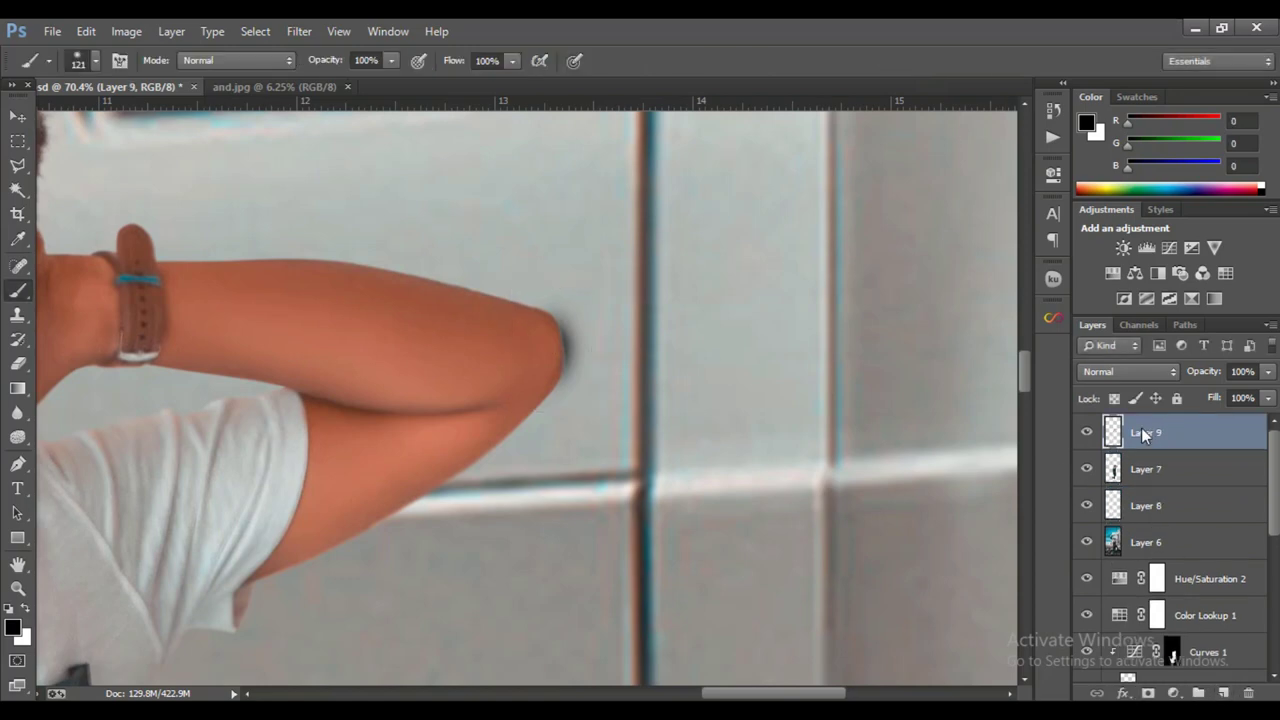
right_click(1143, 432)
click(988, 374)
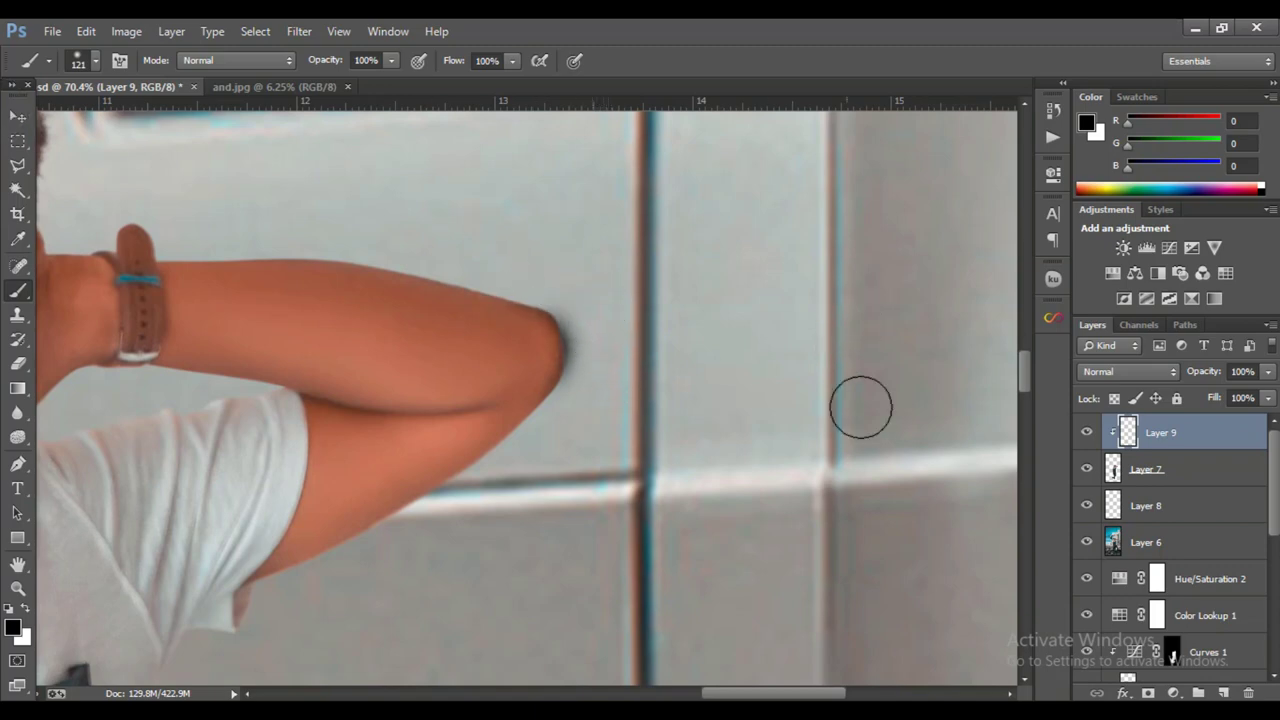
click(1146, 505)
- Nudge Layer 8's elbow shadow patch, then transform it taller and wider to the left
key(v)
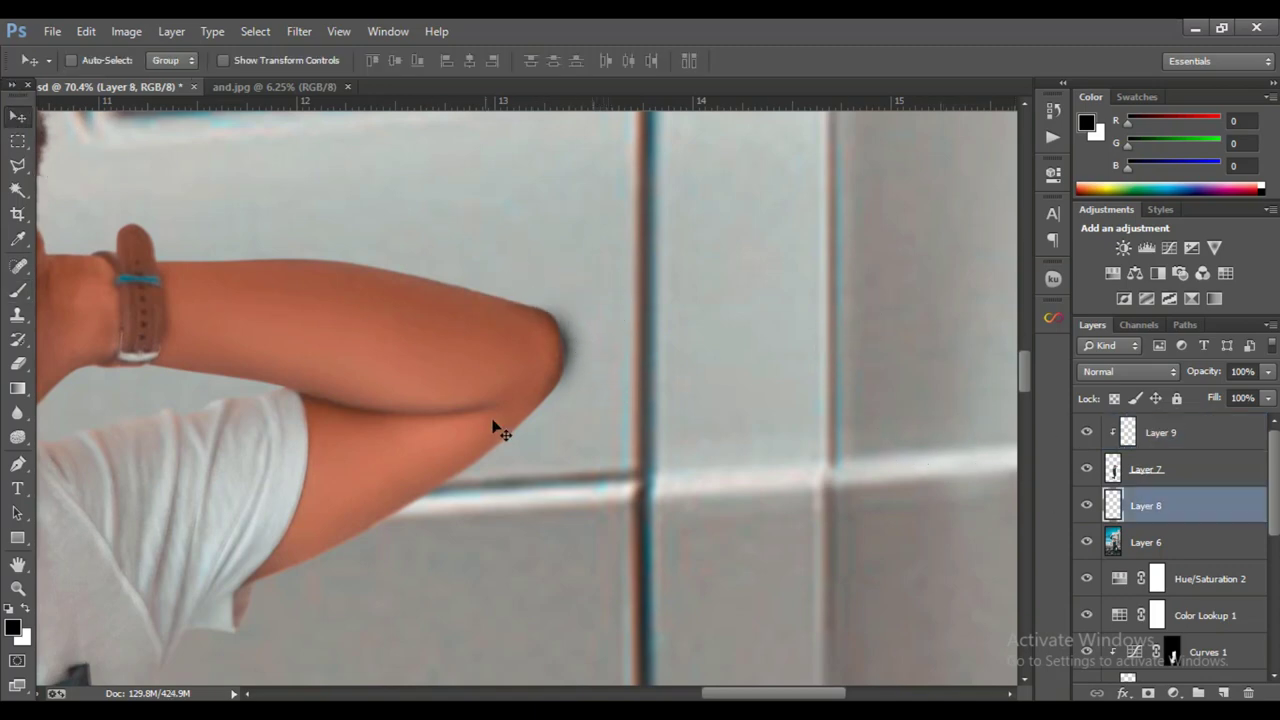
scroll(500, 430, up, 3)
drag(588, 349, 597, 343)
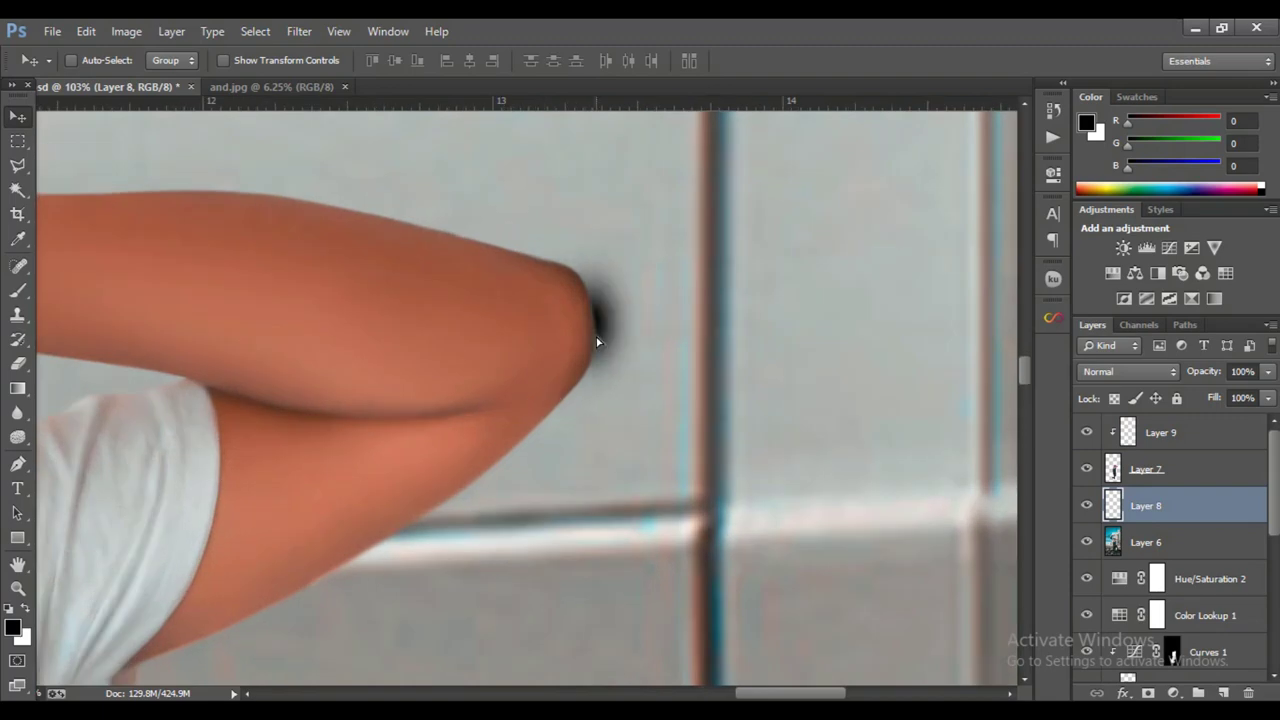
key(ctrl+t)
drag(589, 210, 589, 175)
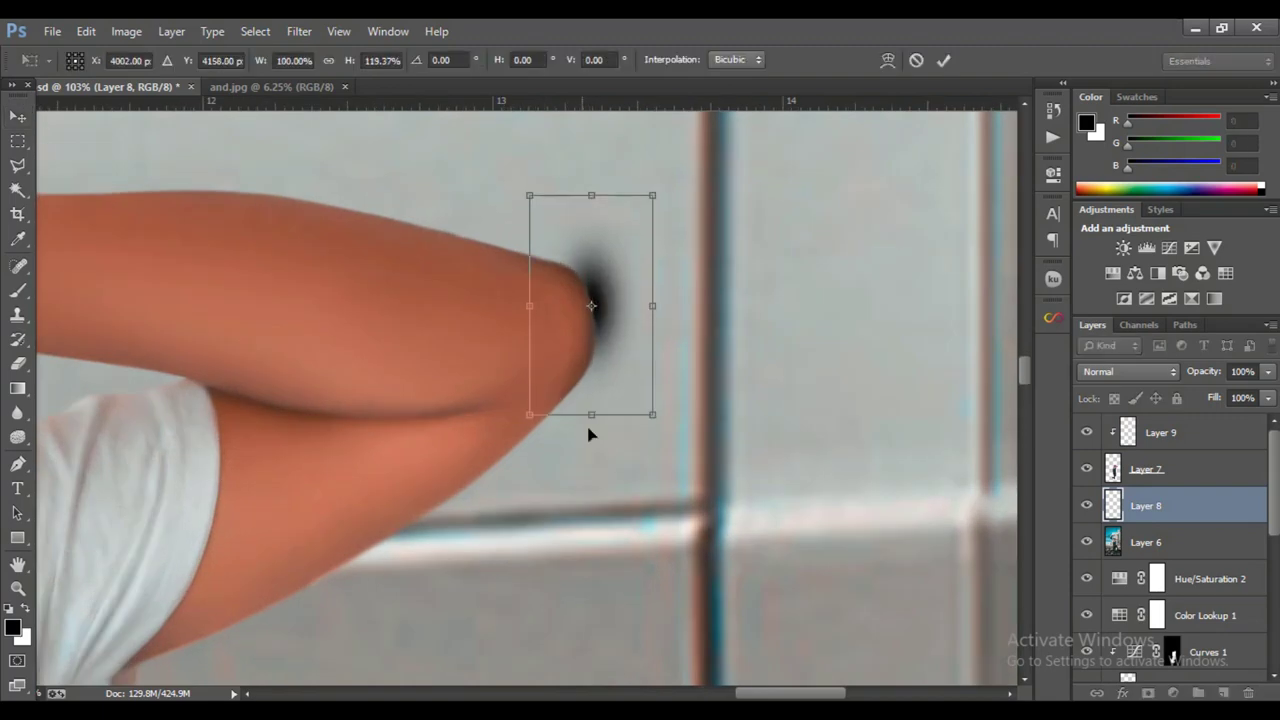
drag(592, 424, 594, 459)
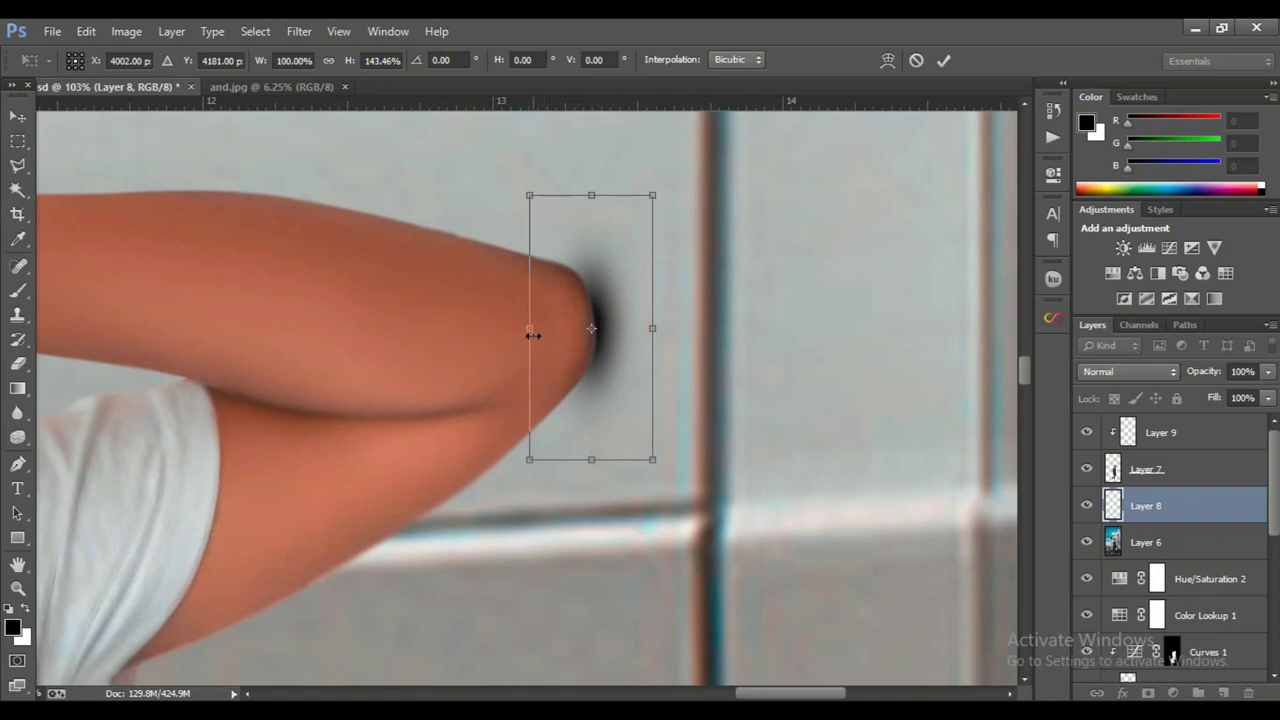
drag(530, 329, 515, 329)
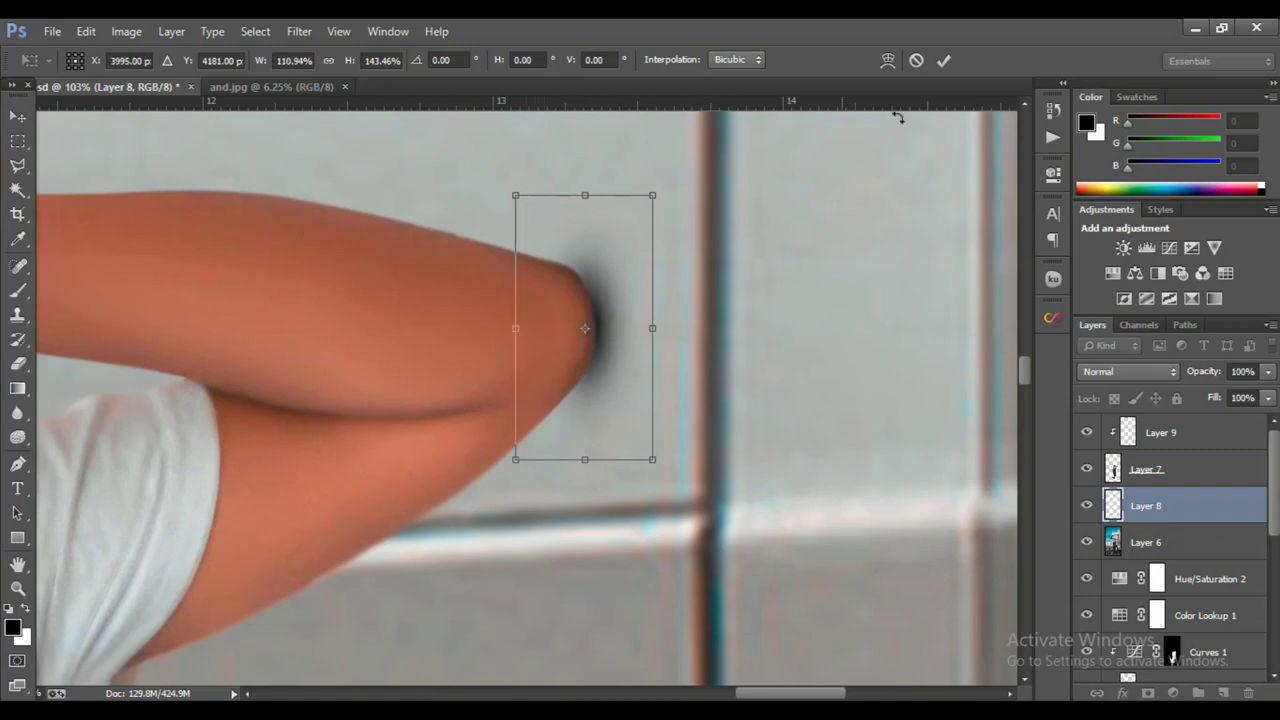
click(943, 60)
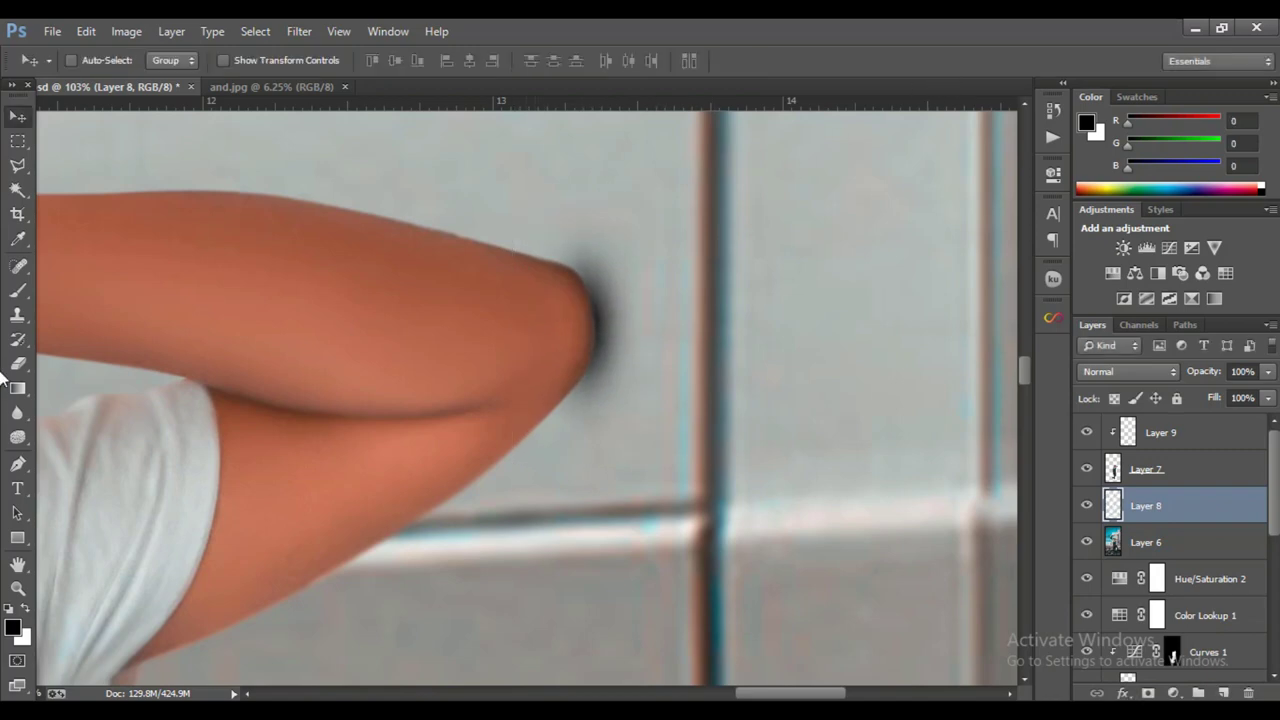
- Switch to a soft Eraser sized at 97 px for softening the shadow's edges
click(17, 363)
right_click(519, 249)
mouse_move(698, 272)
mouse_down()
mouse_move(641, 271)
mouse_move(676, 268)
mouse_up()
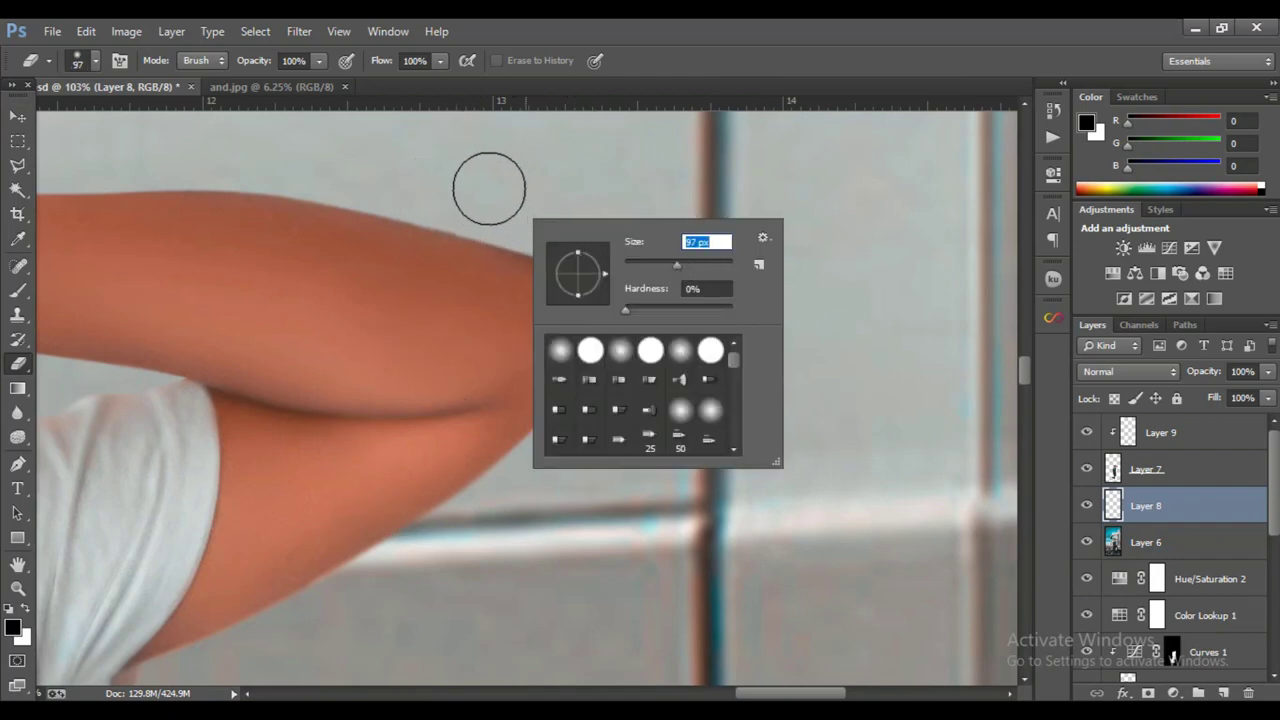
click(515, 192)
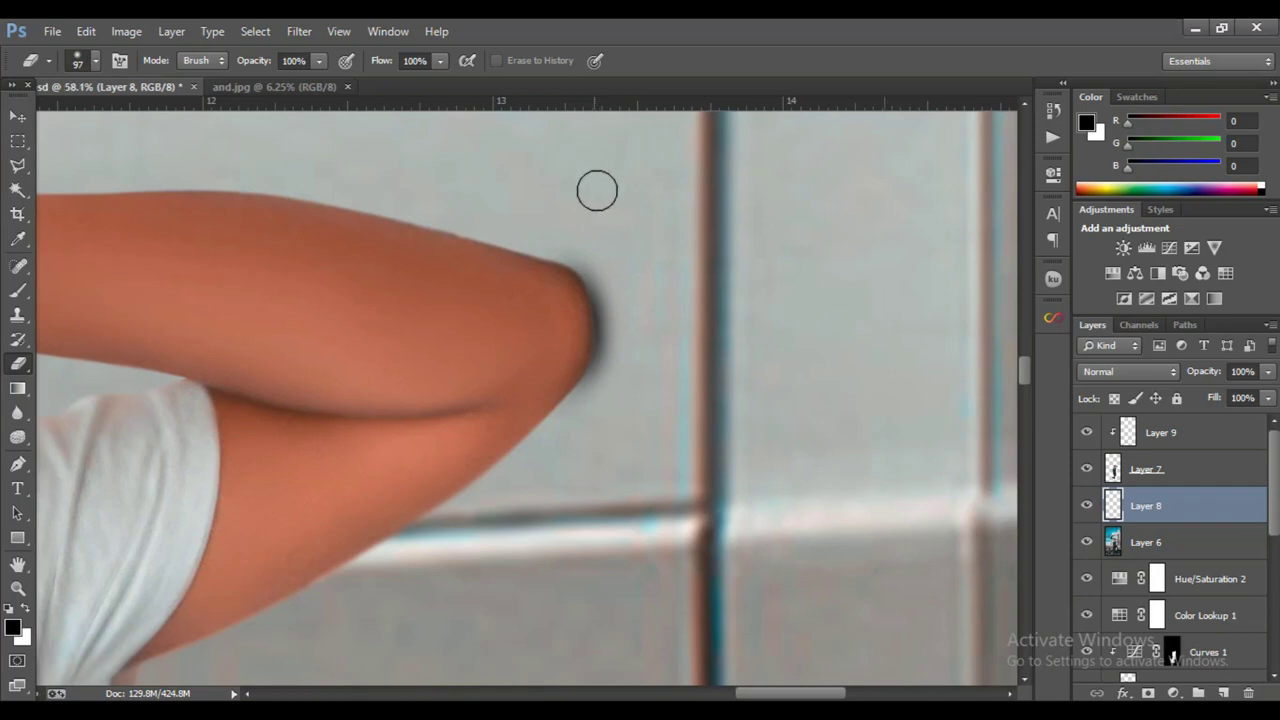
scroll(610, 210, down, 3)
scroll(633, 243, down, 2)
scroll(633, 243, up, 2)
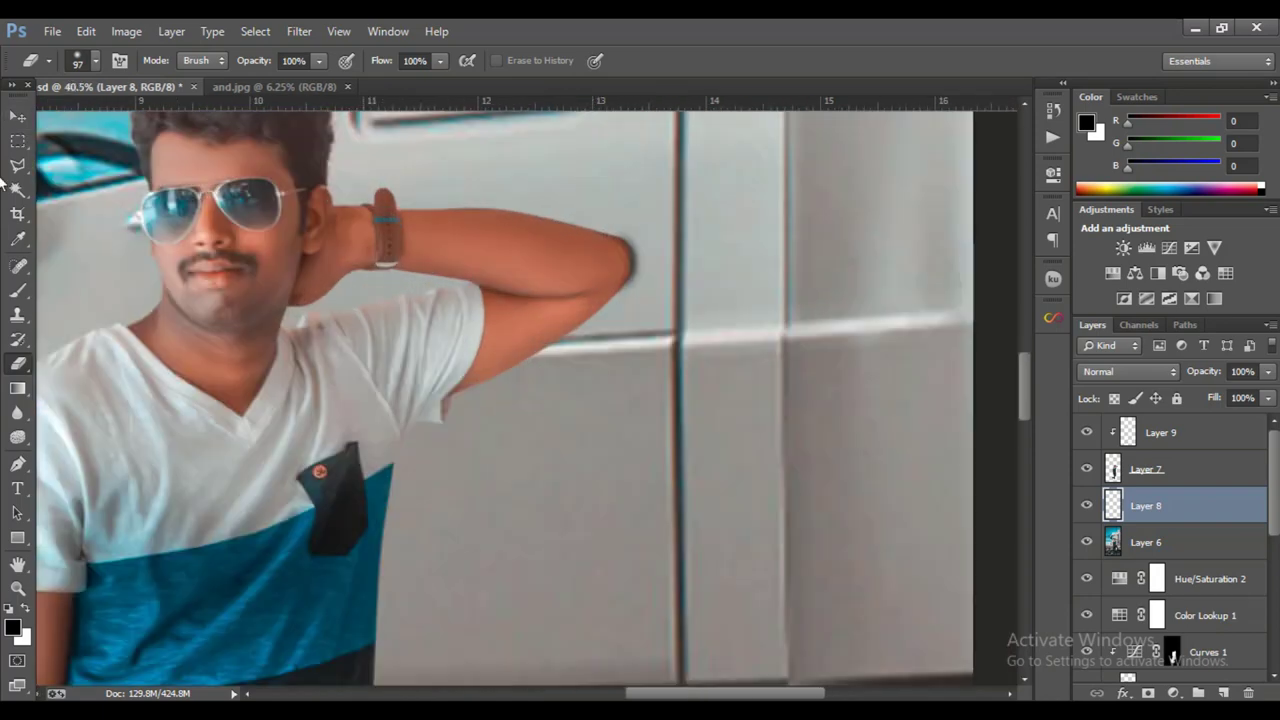
- Lower Layer 8's fill to 83% so the elbow shadow blends in
click(18, 118)
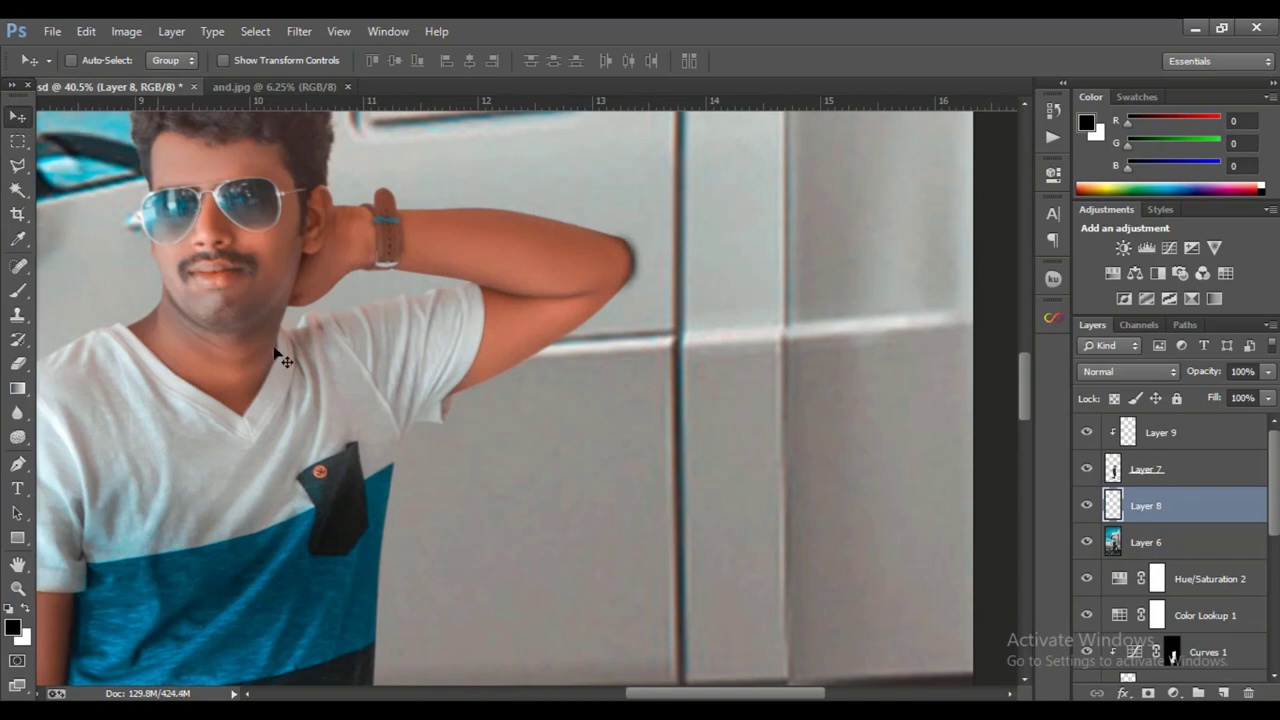
scroll(343, 265, down, 2)
scroll(346, 275, down, 2)
scroll(347, 284, down, 1)
scroll(360, 305, down, 1)
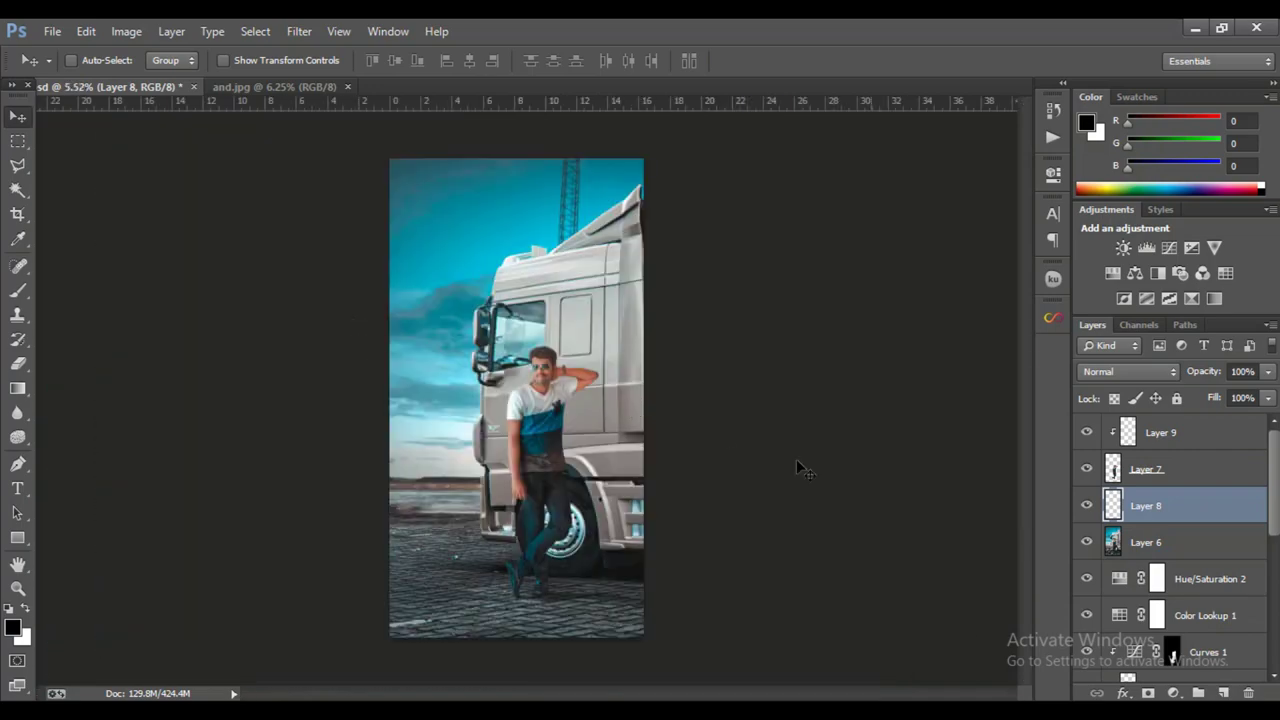
scroll(617, 415, up, 1)
scroll(617, 415, up, 3)
scroll(616, 420, up, 2)
scroll(616, 420, down, 3)
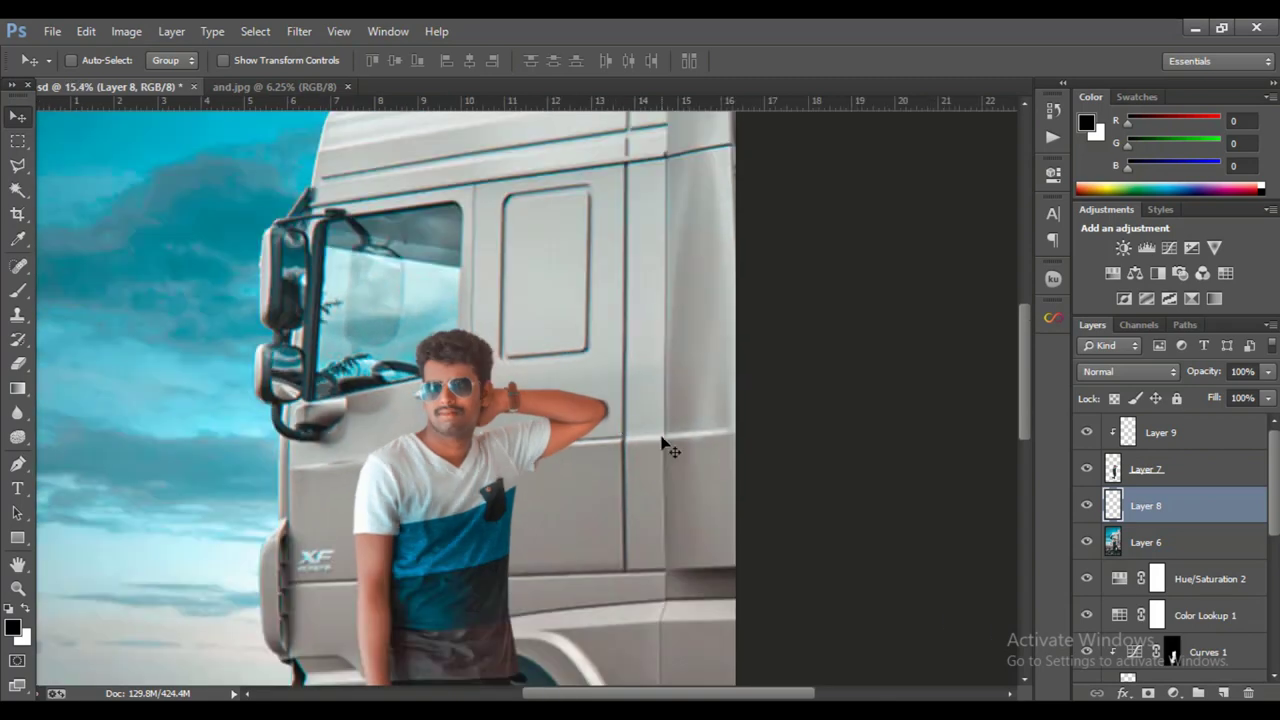
scroll(651, 420, up, 4)
scroll(651, 420, up, 1)
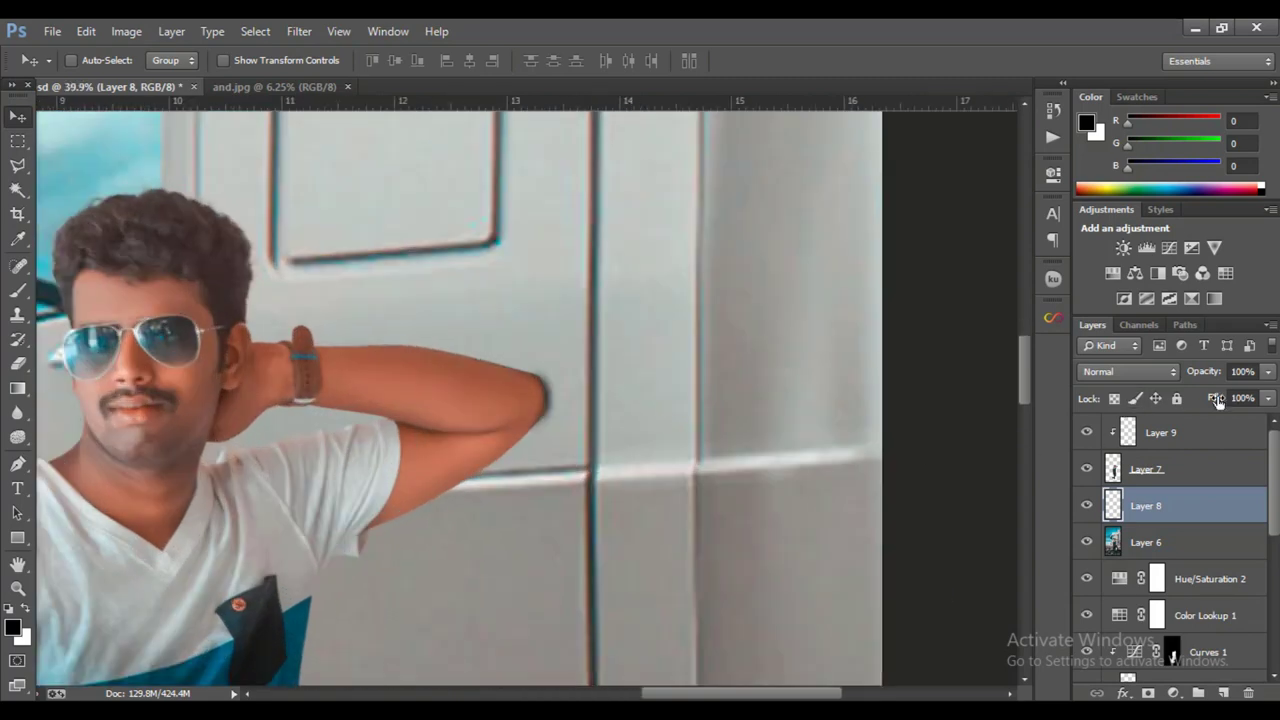
drag(1218, 401, 1209, 399)
scroll(523, 457, down, 2)
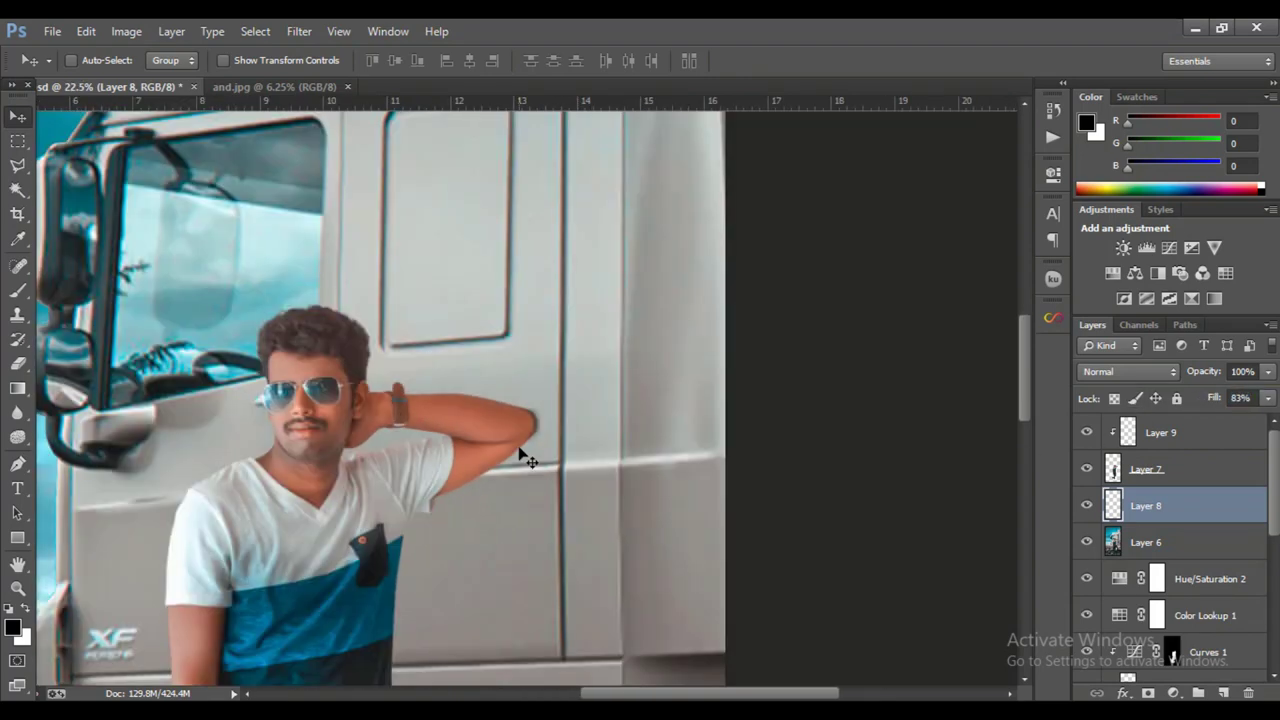
scroll(523, 457, down, 2)
scroll(527, 457, down, 1)
scroll(523, 457, down, 1)
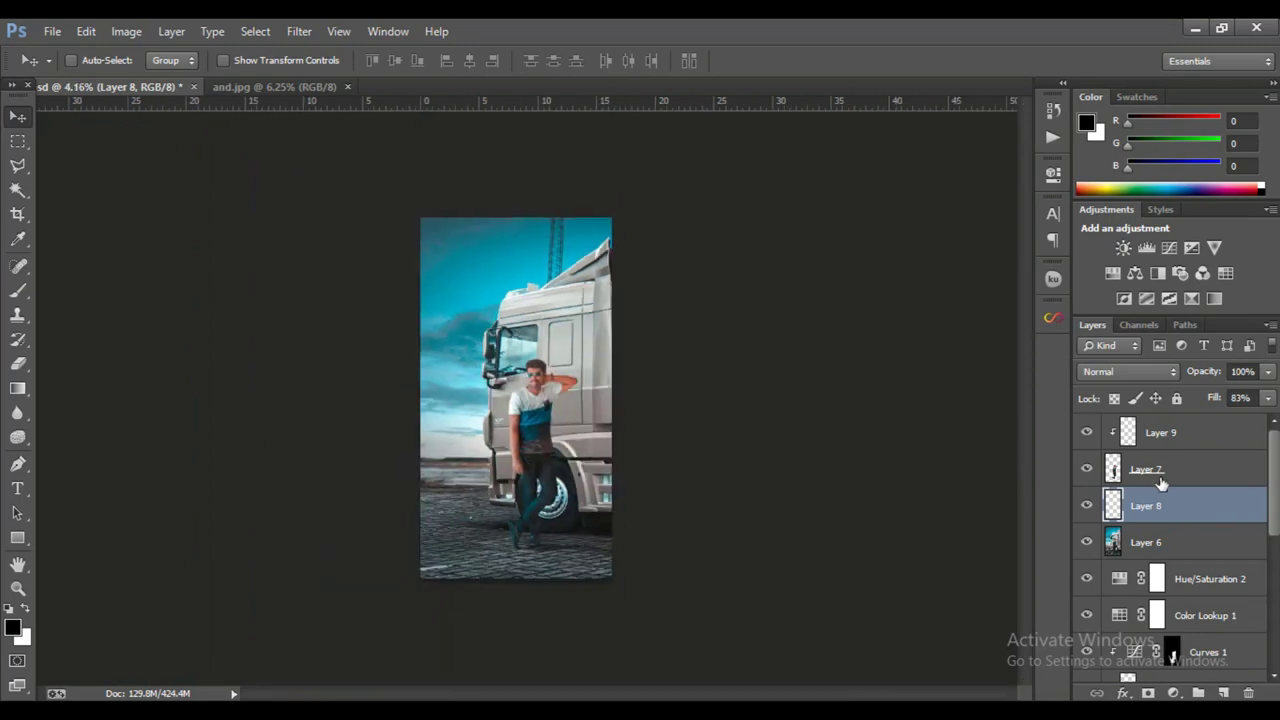
right_click(1158, 474)
- Add a Screen-mode Inner Shadow to Layer 7 using a light cyan sampled from the sky
click(1046, 129)
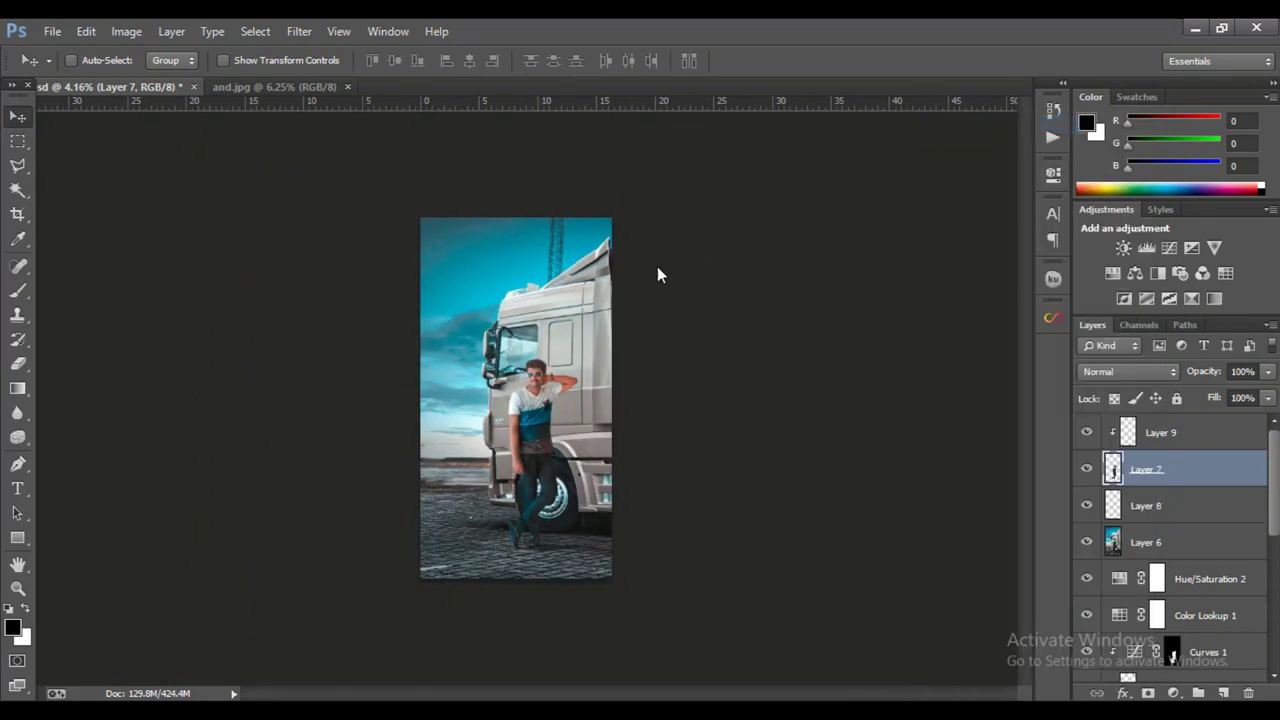
click(765, 305)
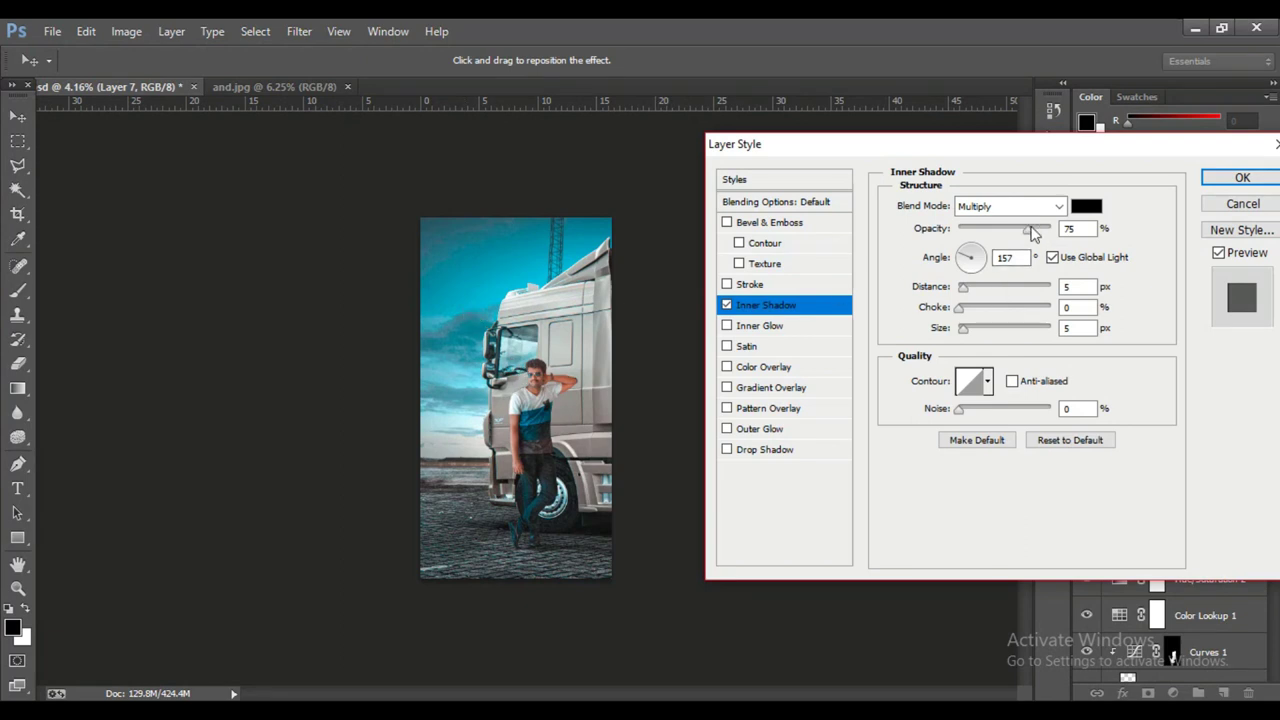
click(1010, 206)
click(970, 375)
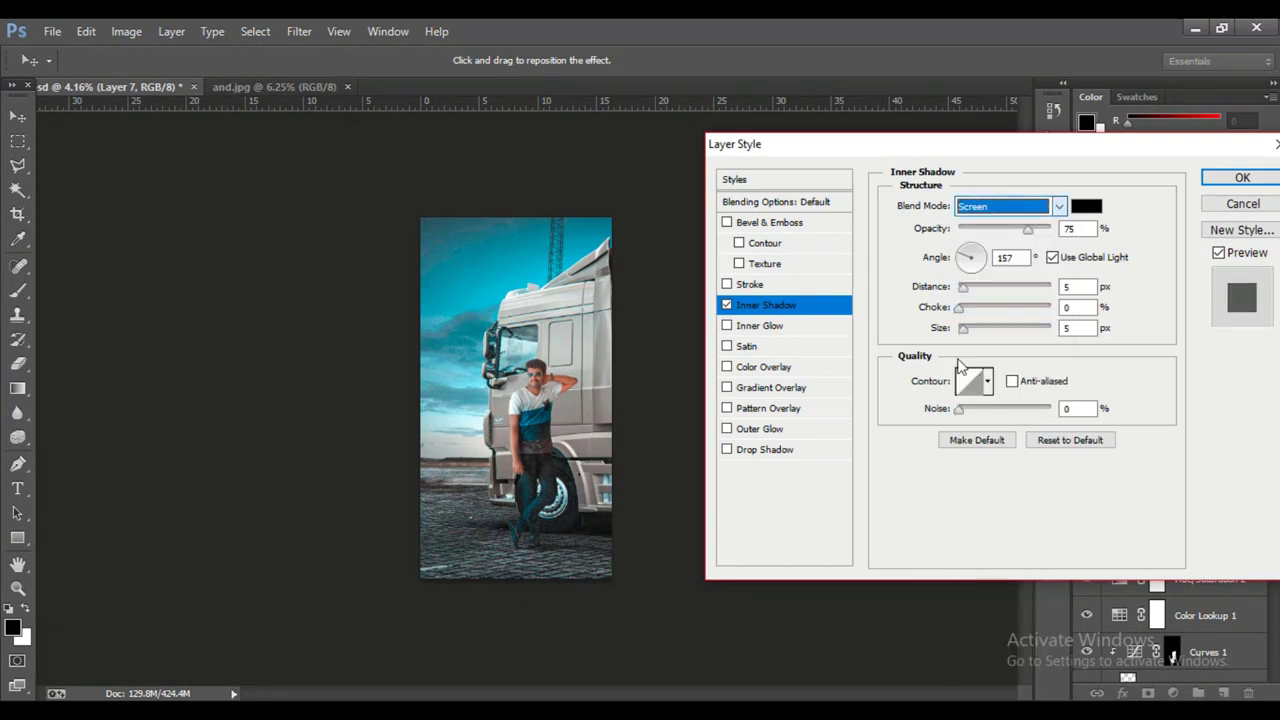
click(1087, 206)
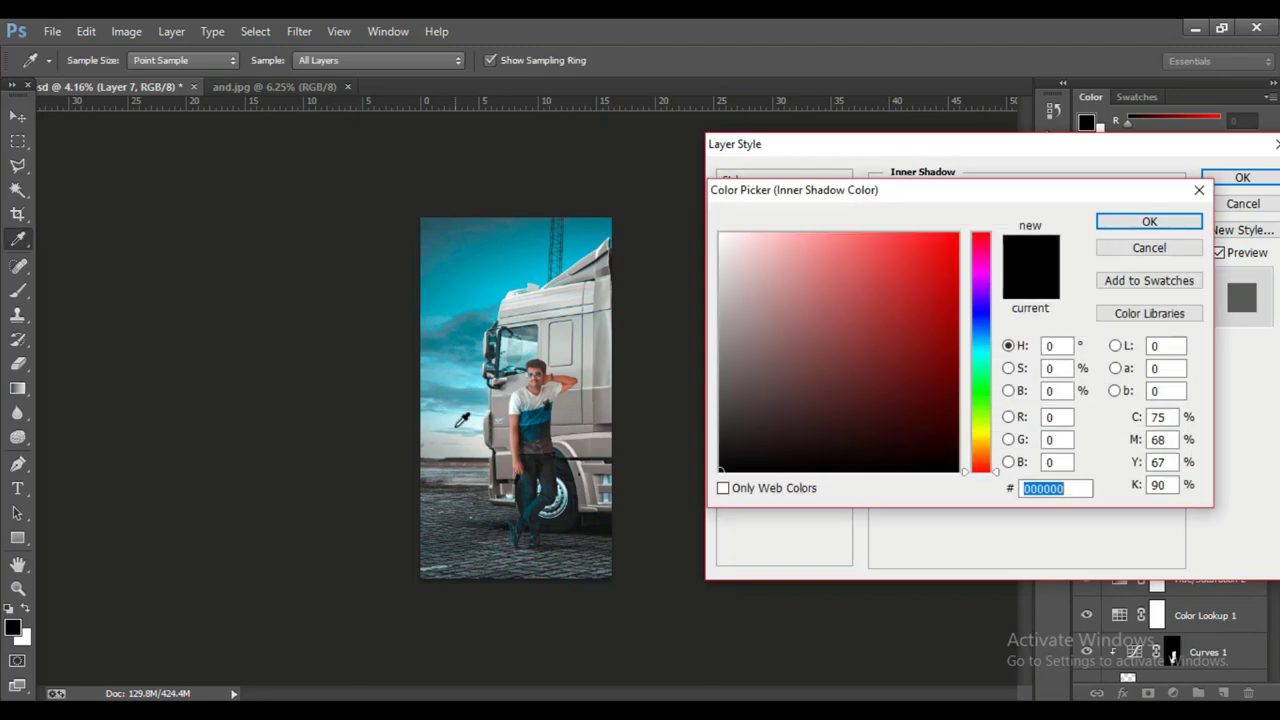
click(517, 386)
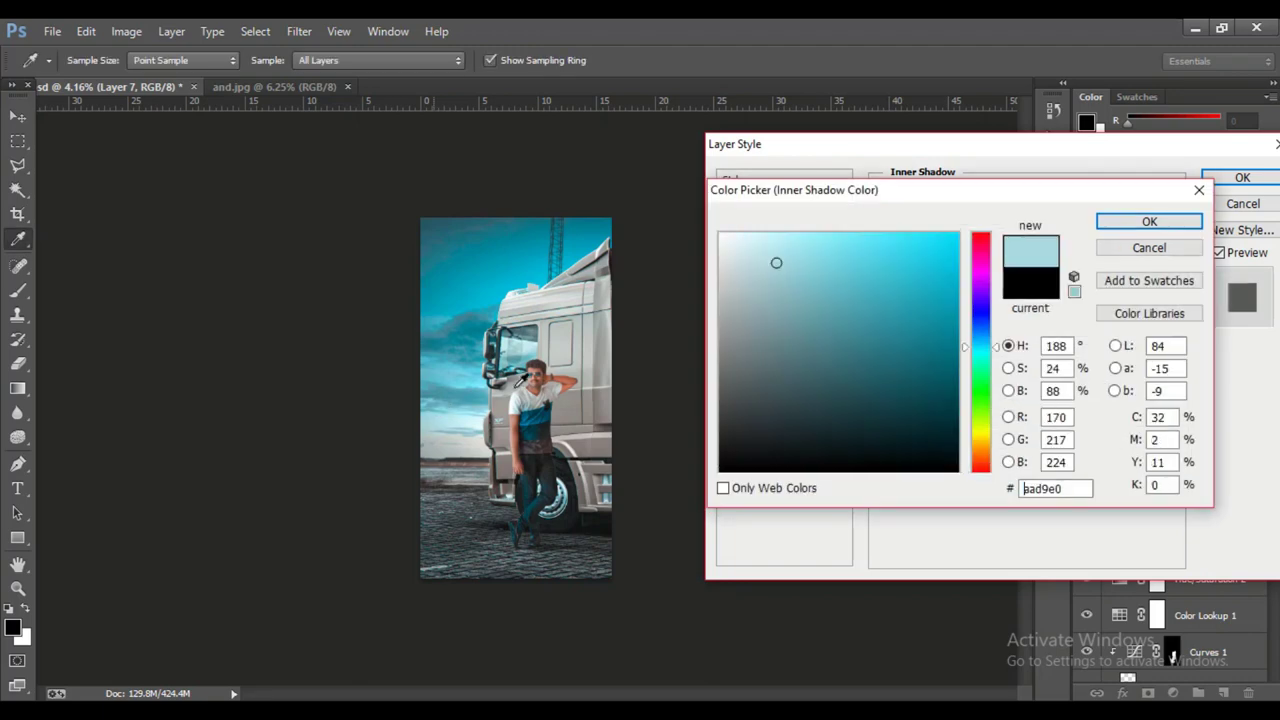
click(1120, 222)
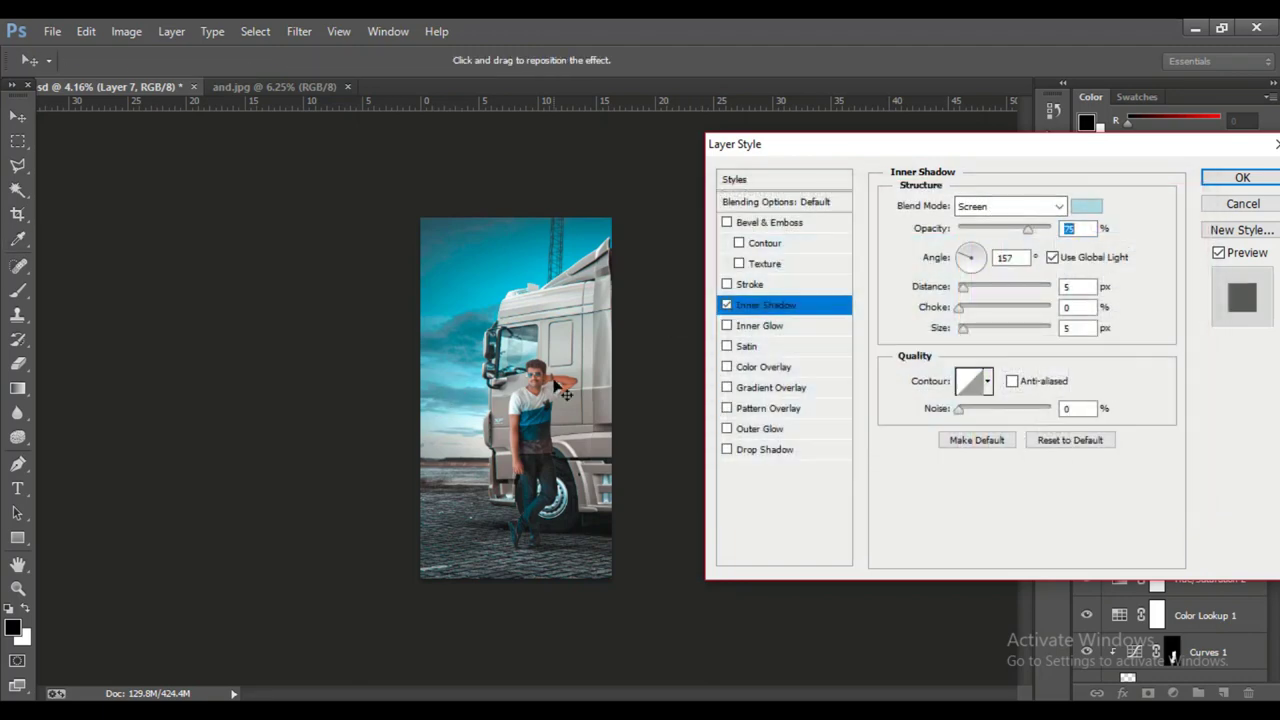
- Change the inner shadow to a brighter cyan at 18 px size and 100% opacity, and apply it
scroll(565, 395, up, 6)
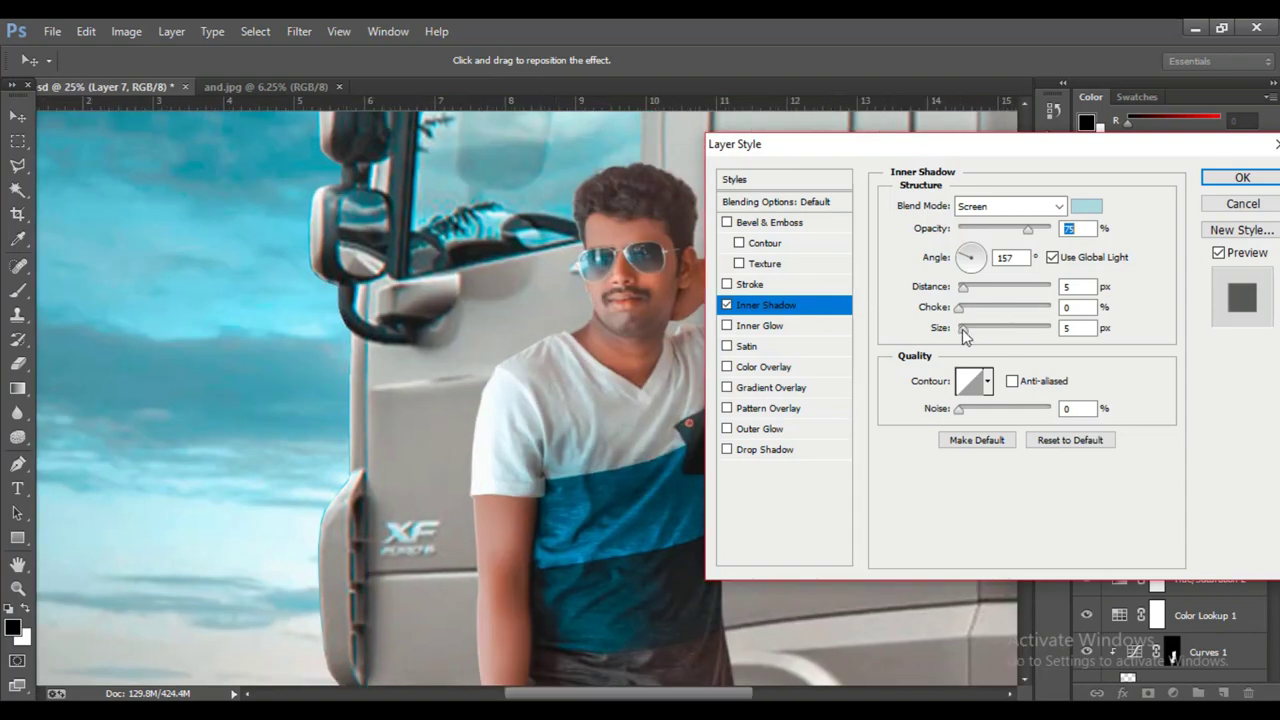
drag(962, 330, 969, 331)
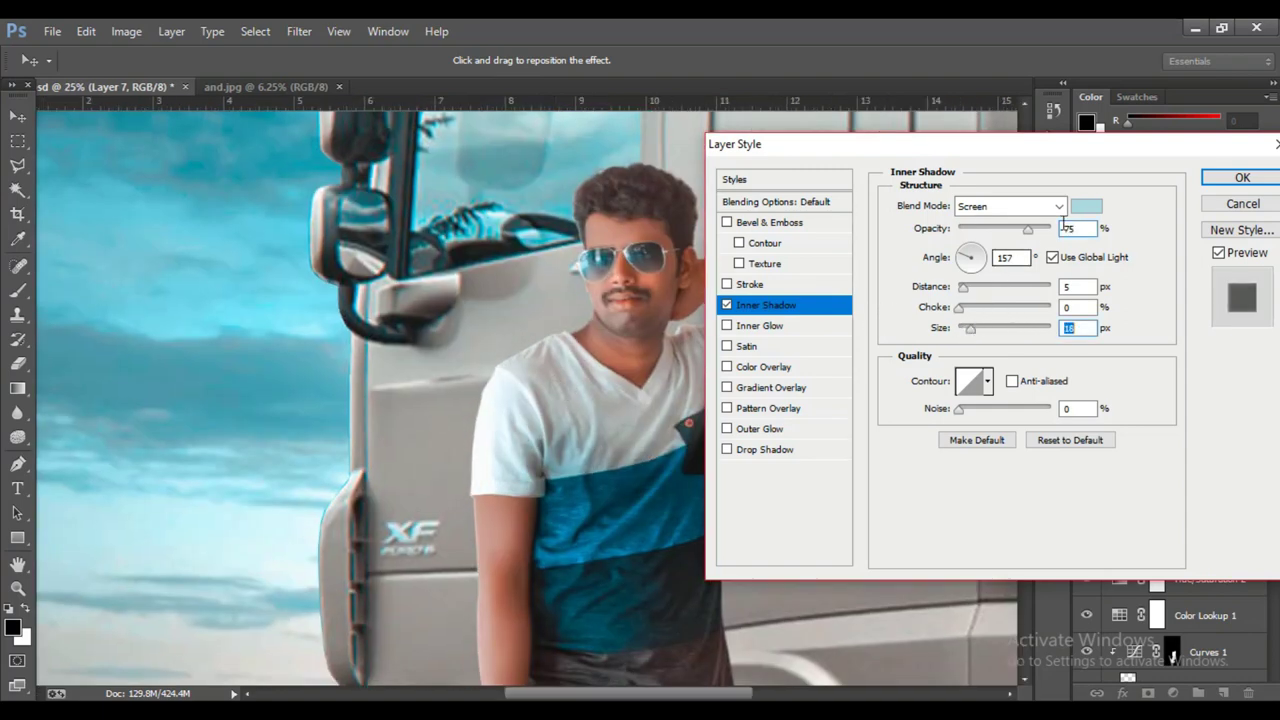
click(1086, 208)
click(834, 247)
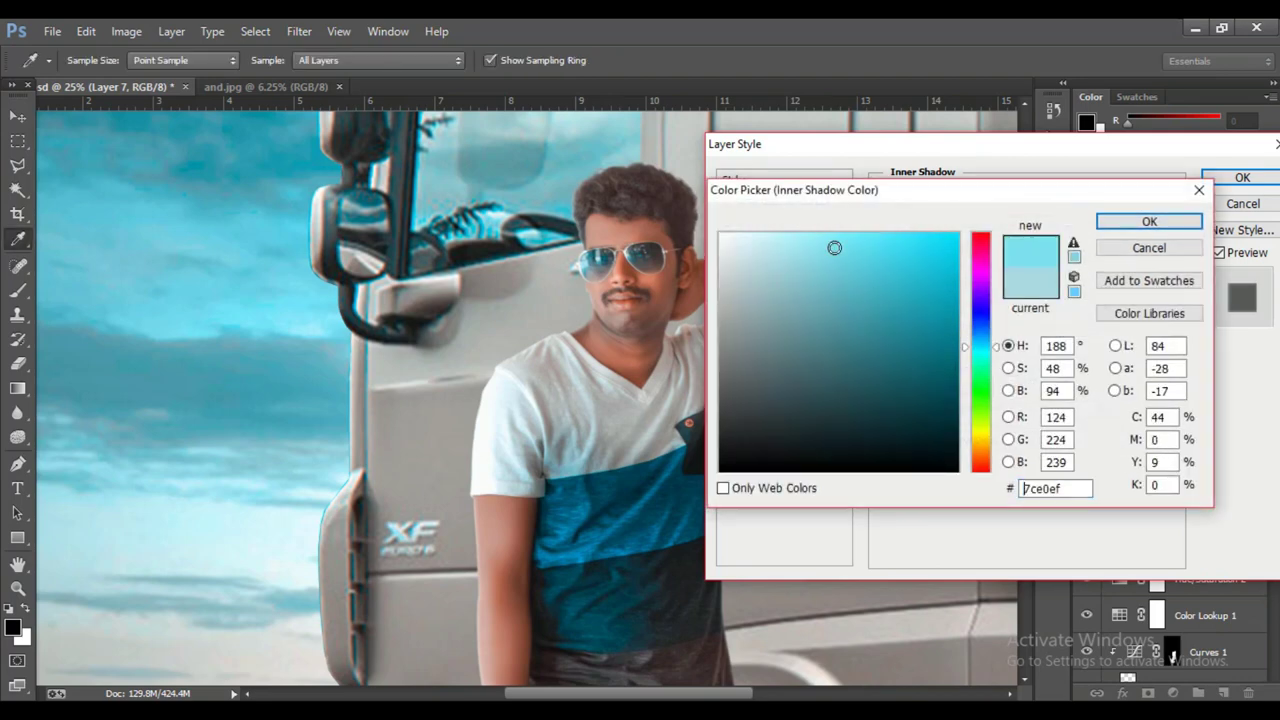
click(853, 247)
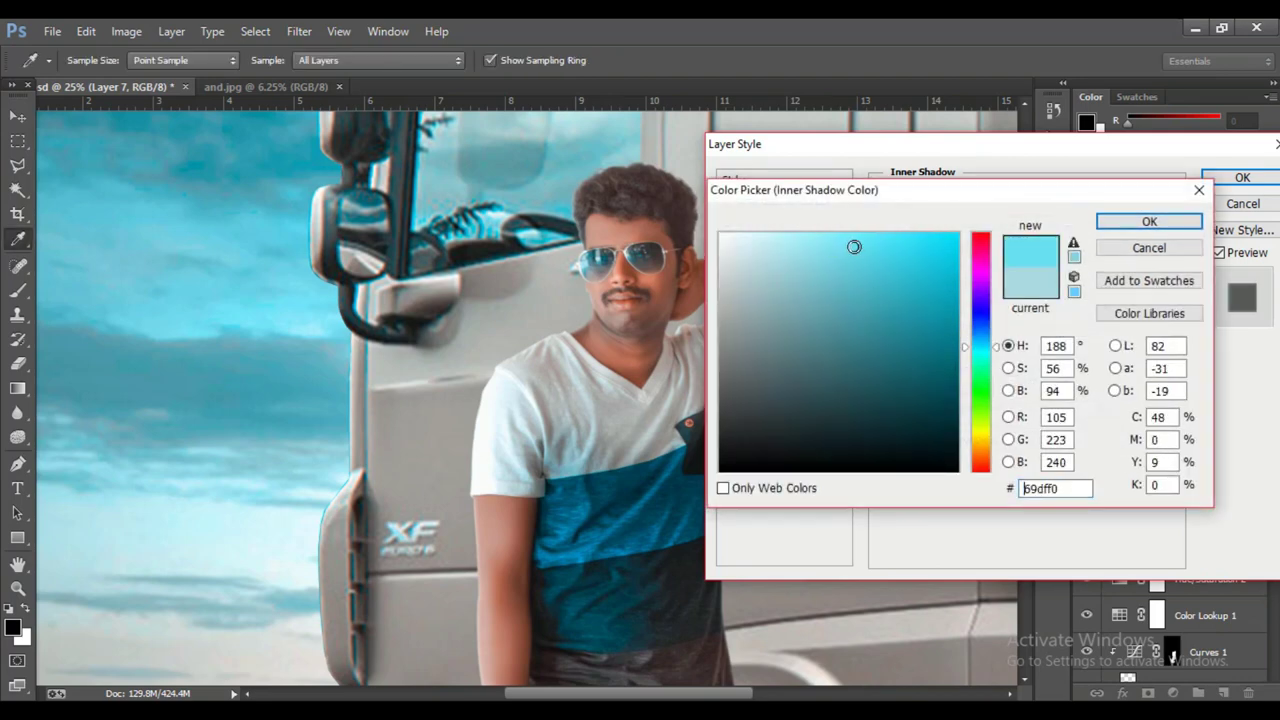
click(1150, 222)
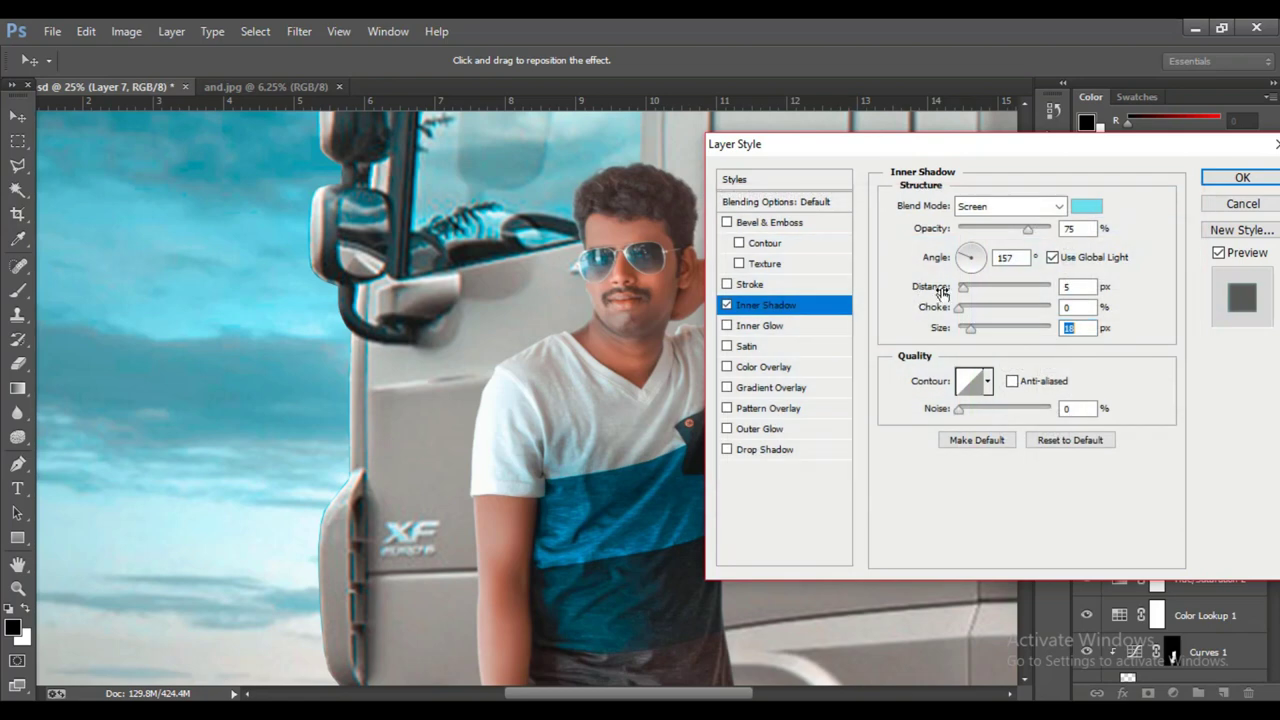
drag(1028, 229, 1063, 240)
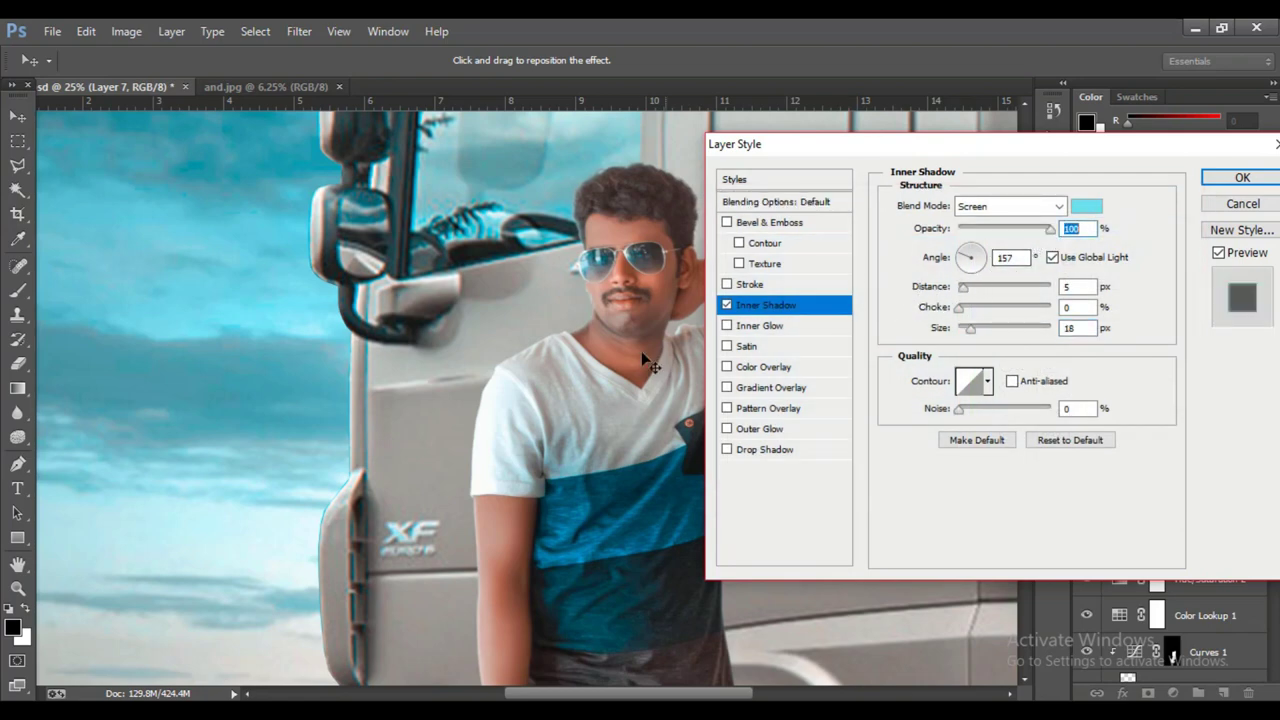
key(ctrl+plus)
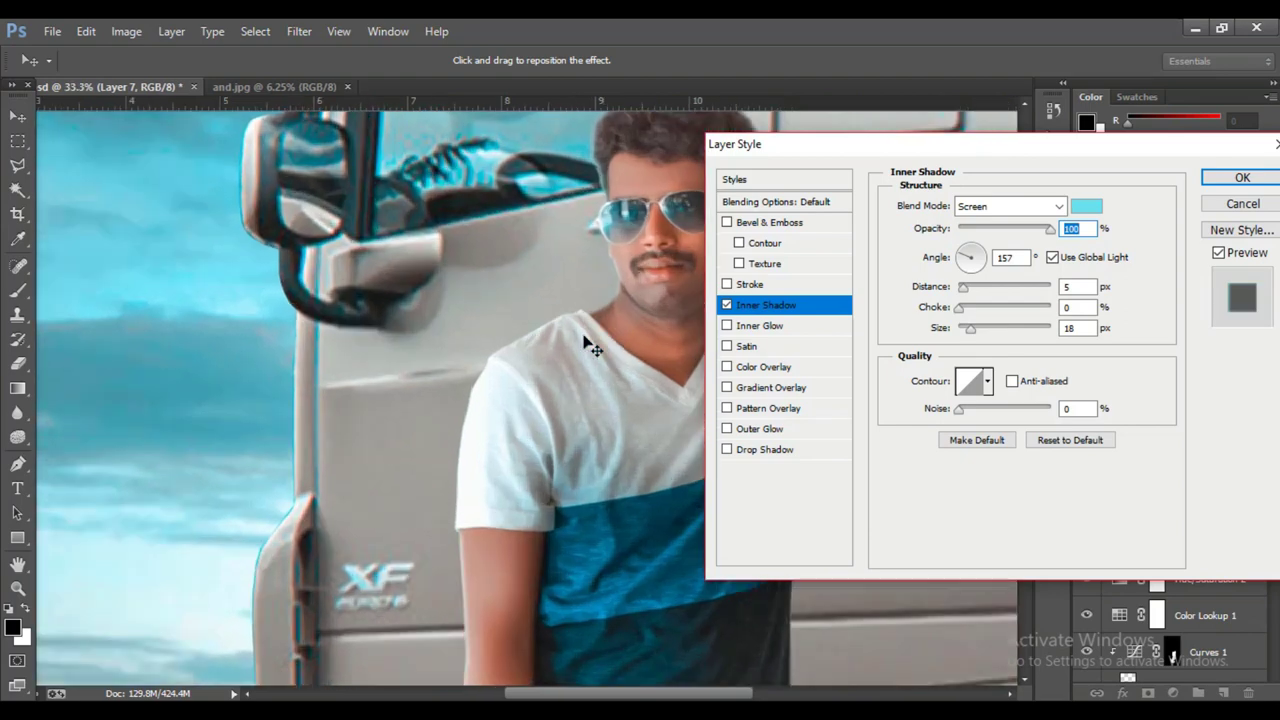
key(ctrl+plus)
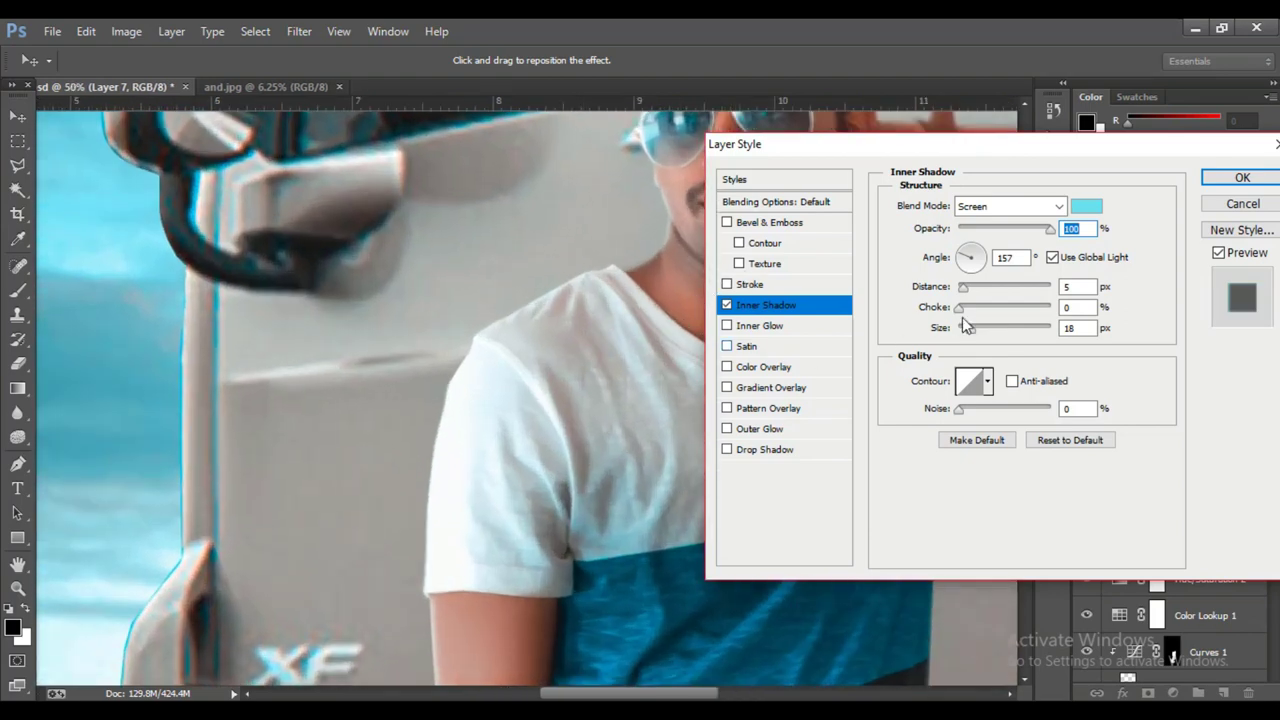
drag(963, 289, 967, 290)
click(1242, 177)
- Convert Layer 7's inner shadow effect into its own layer and select that layer
key(ctrl+0)
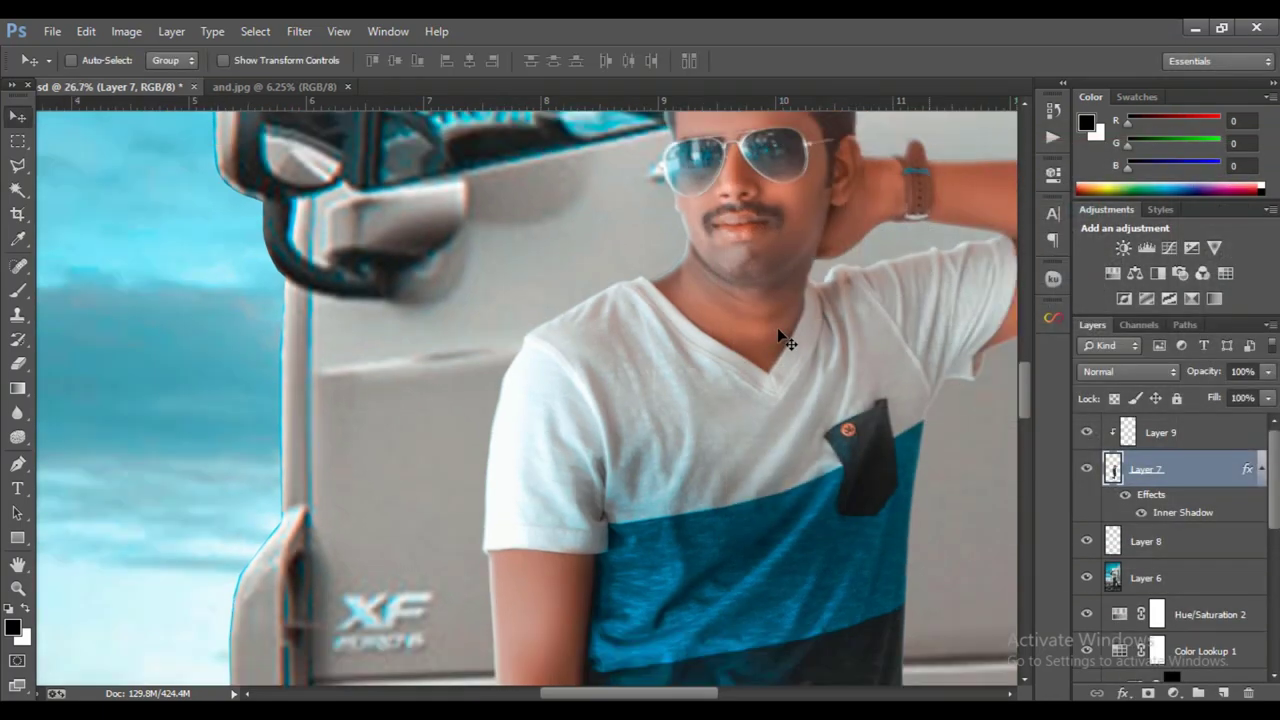
scroll(783, 340, down, 2)
scroll(838, 378, down, 2)
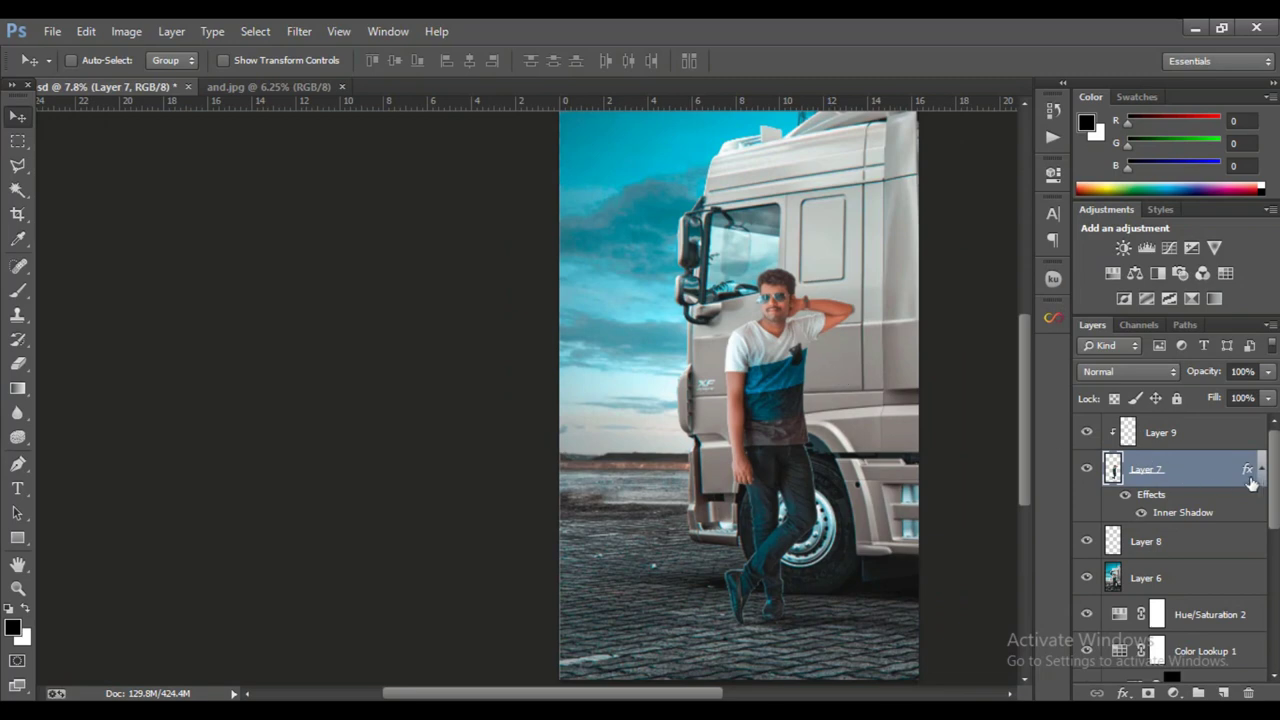
right_click(1250, 483)
click(1160, 416)
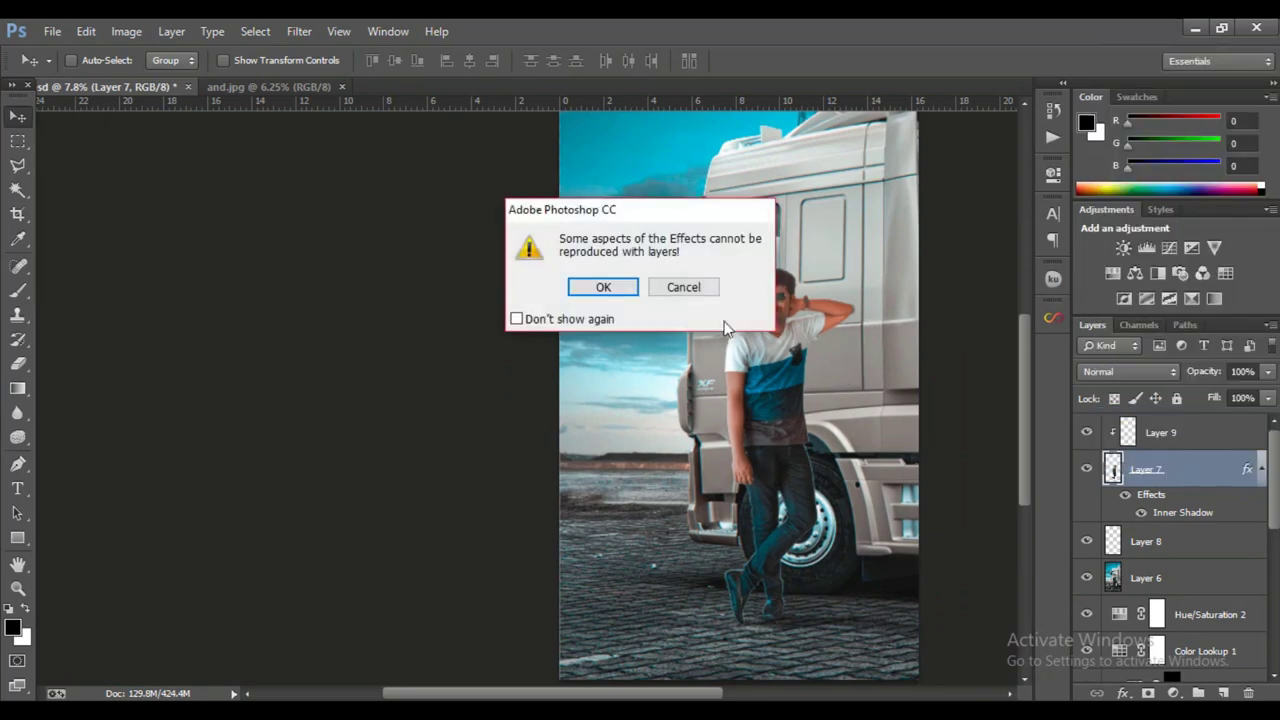
click(603, 287)
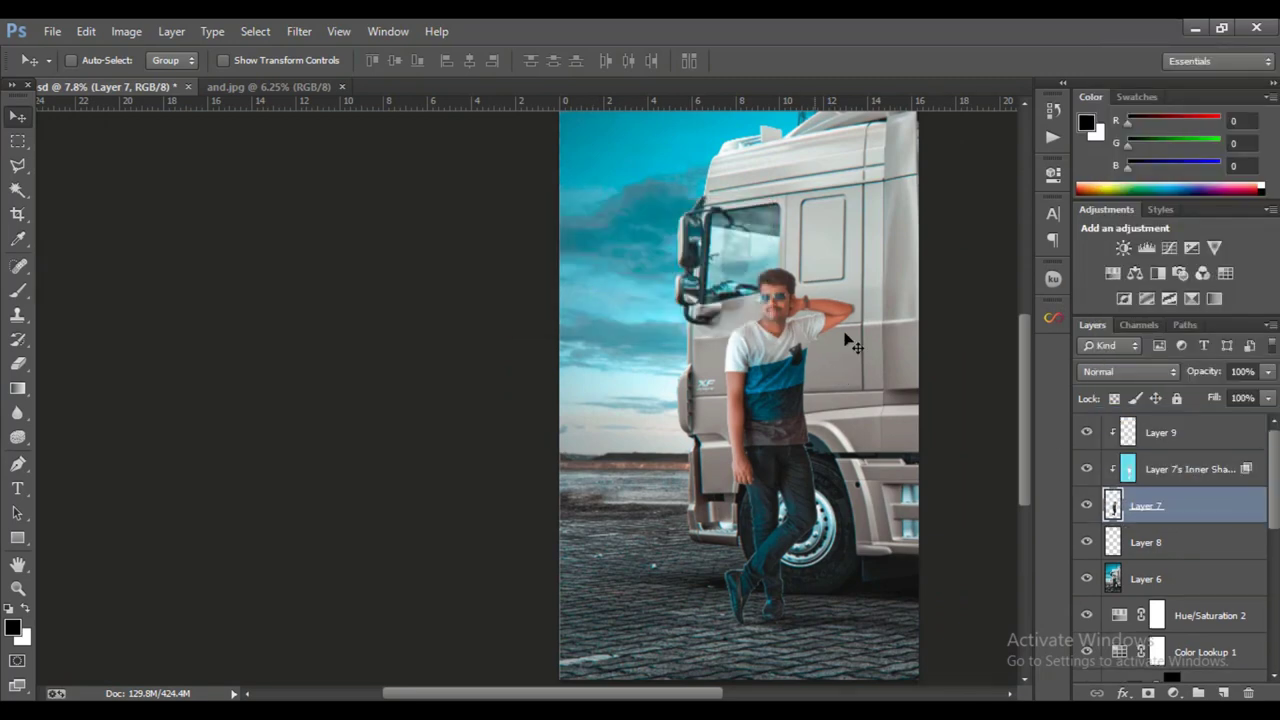
click(1172, 480)
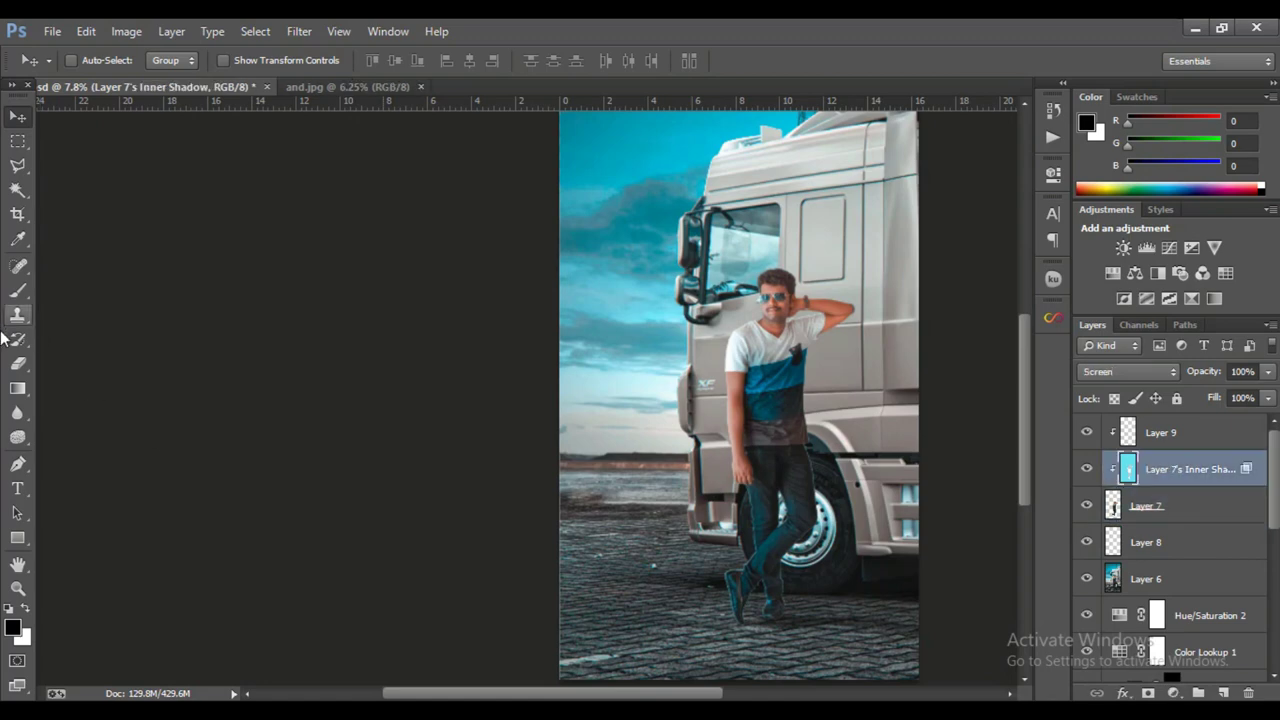
- Erase the cyan glow from the man's feet and legs with a large soft Eraser
click(17, 363)
scroll(797, 419, up, 1)
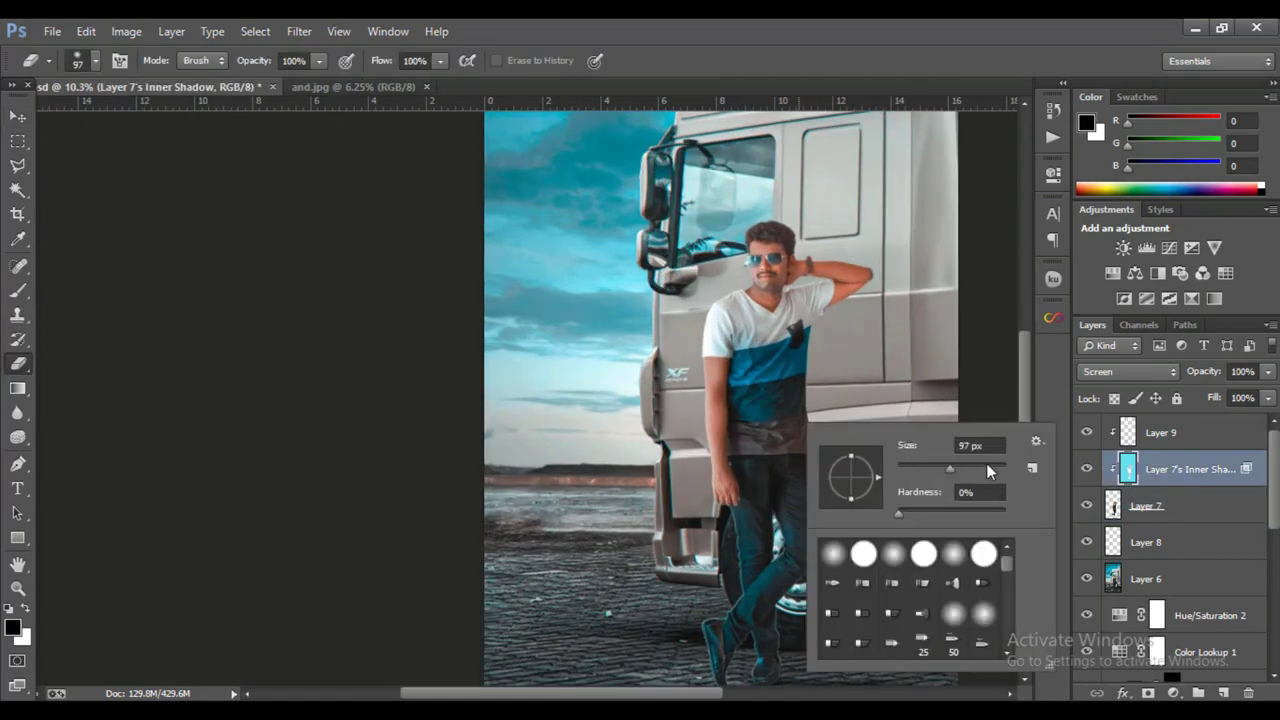
click(986, 466)
click(787, 398)
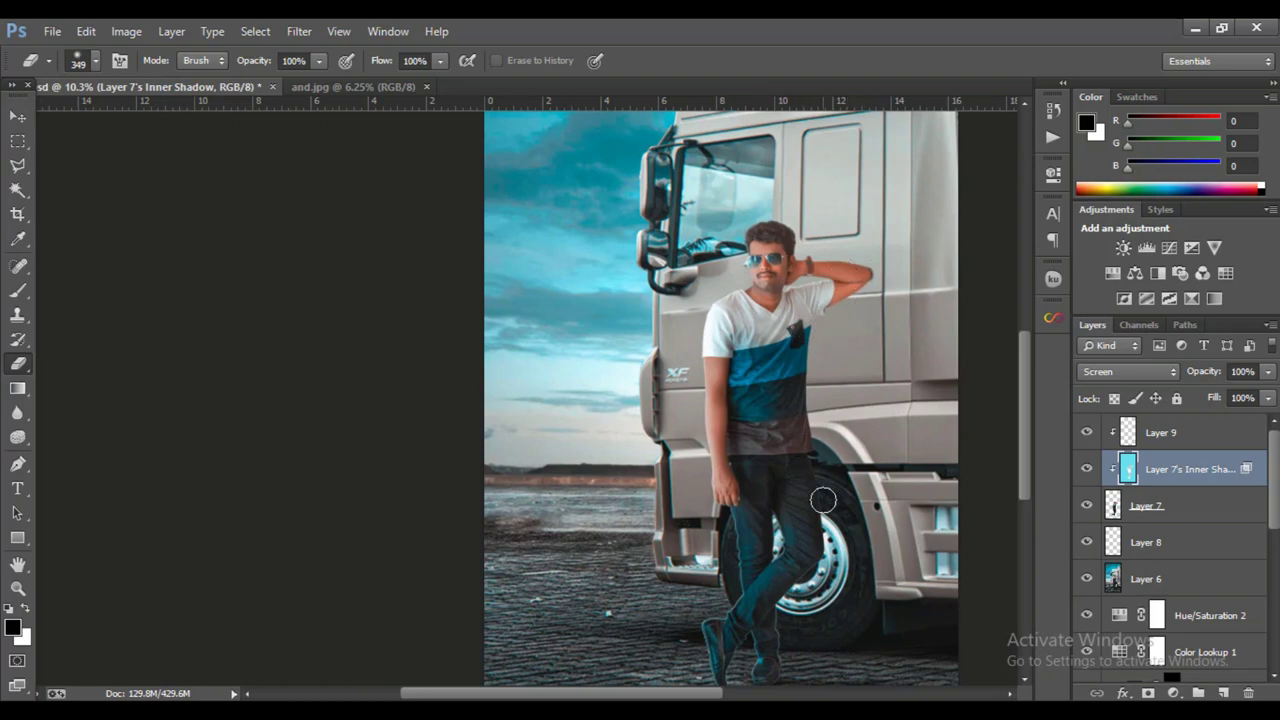
scroll(823, 500, up, 1)
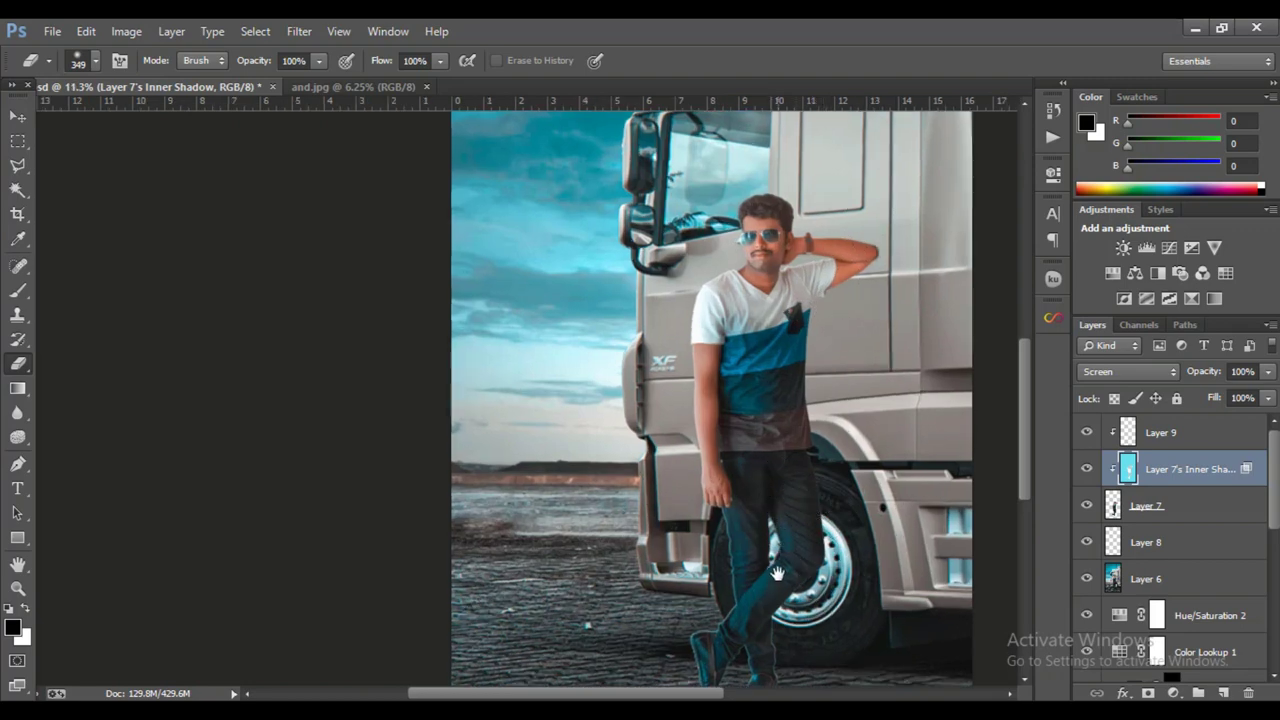
scroll(778, 572, down, 3)
drag(774, 384, 694, 398)
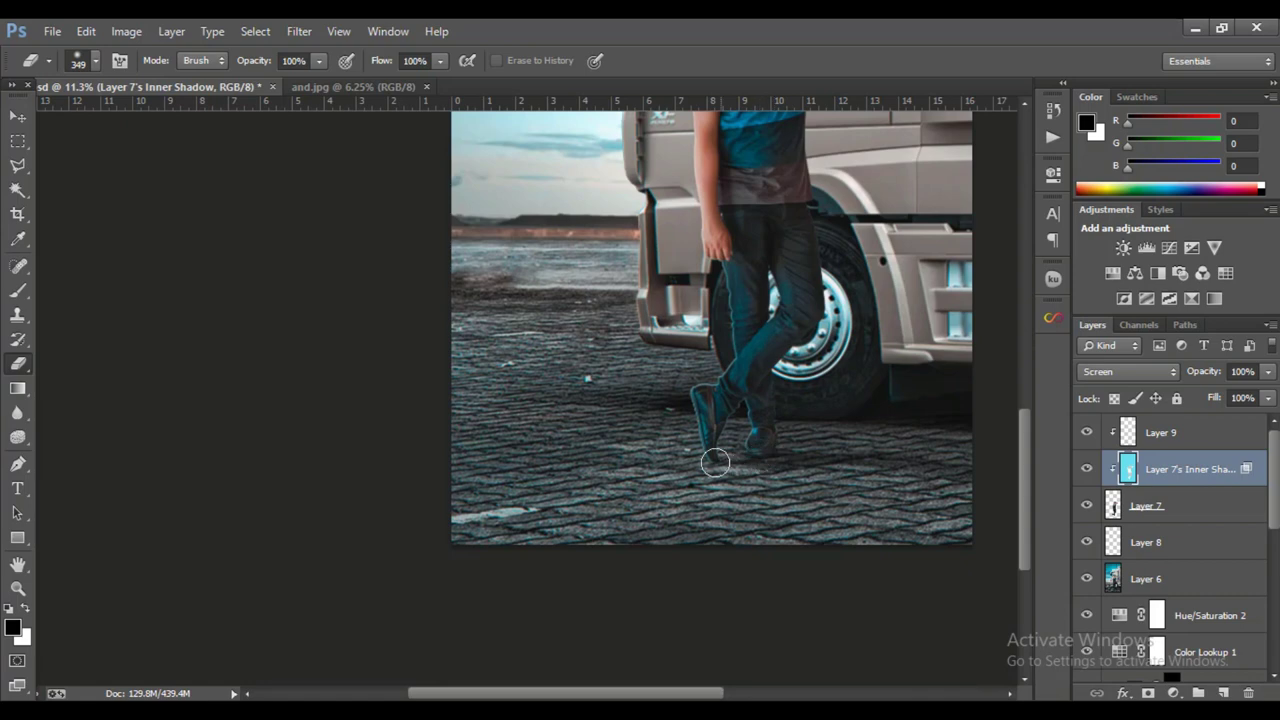
scroll(694, 398, up, 2)
scroll(714, 400, up, 1)
right_click(835, 430)
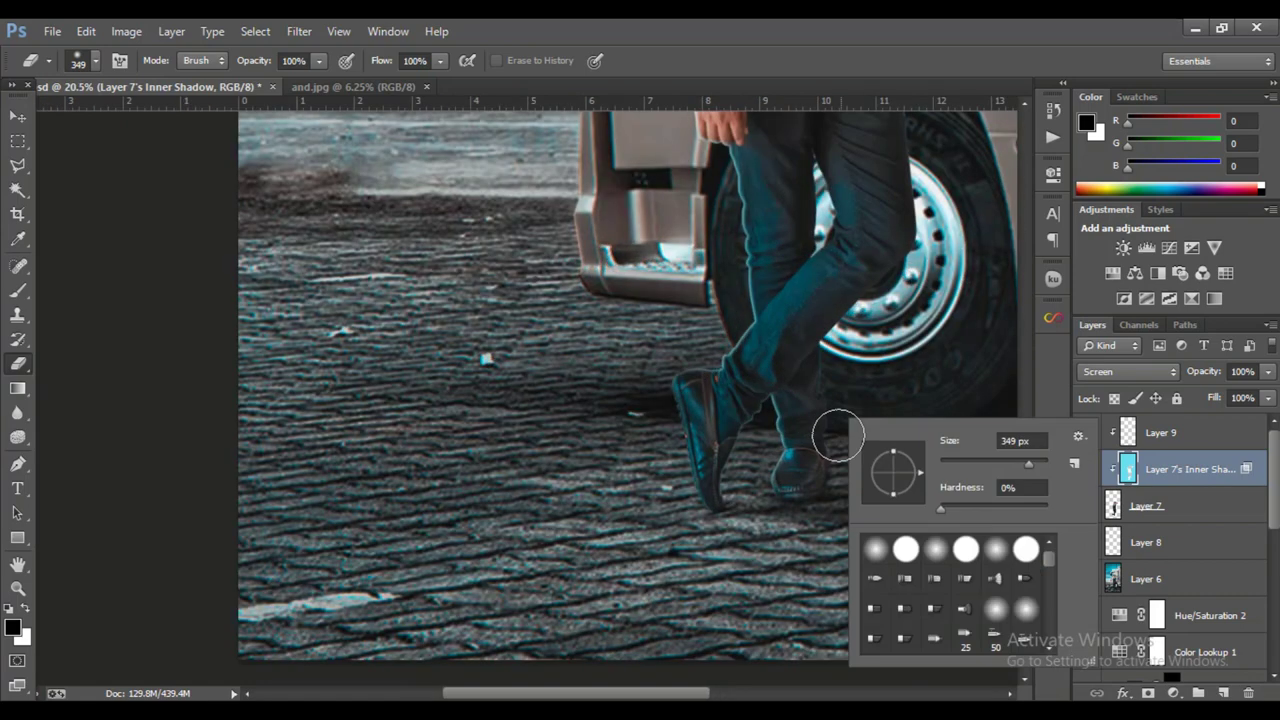
mouse_move(749, 451)
mouse_down()
mouse_move(782, 298)
mouse_move(758, 200)
mouse_move(696, 572)
mouse_up()
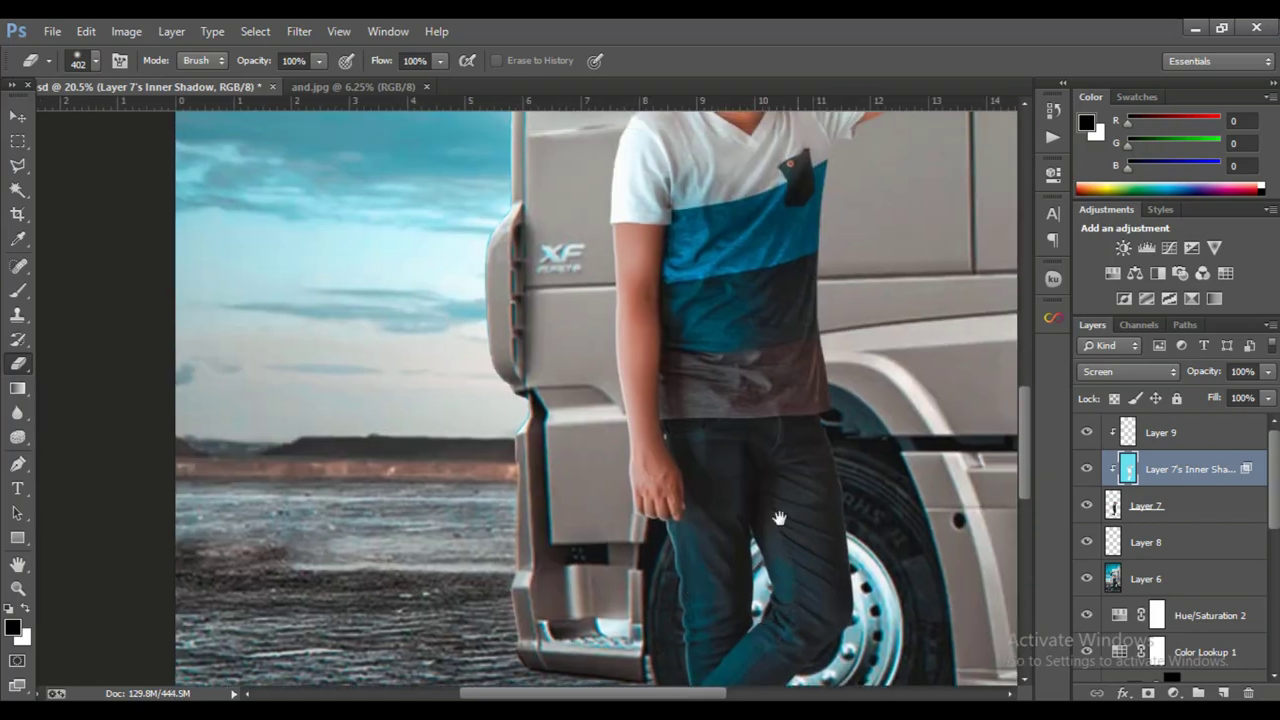
scroll(771, 514, up, 5)
drag(778, 684, 720, 418)
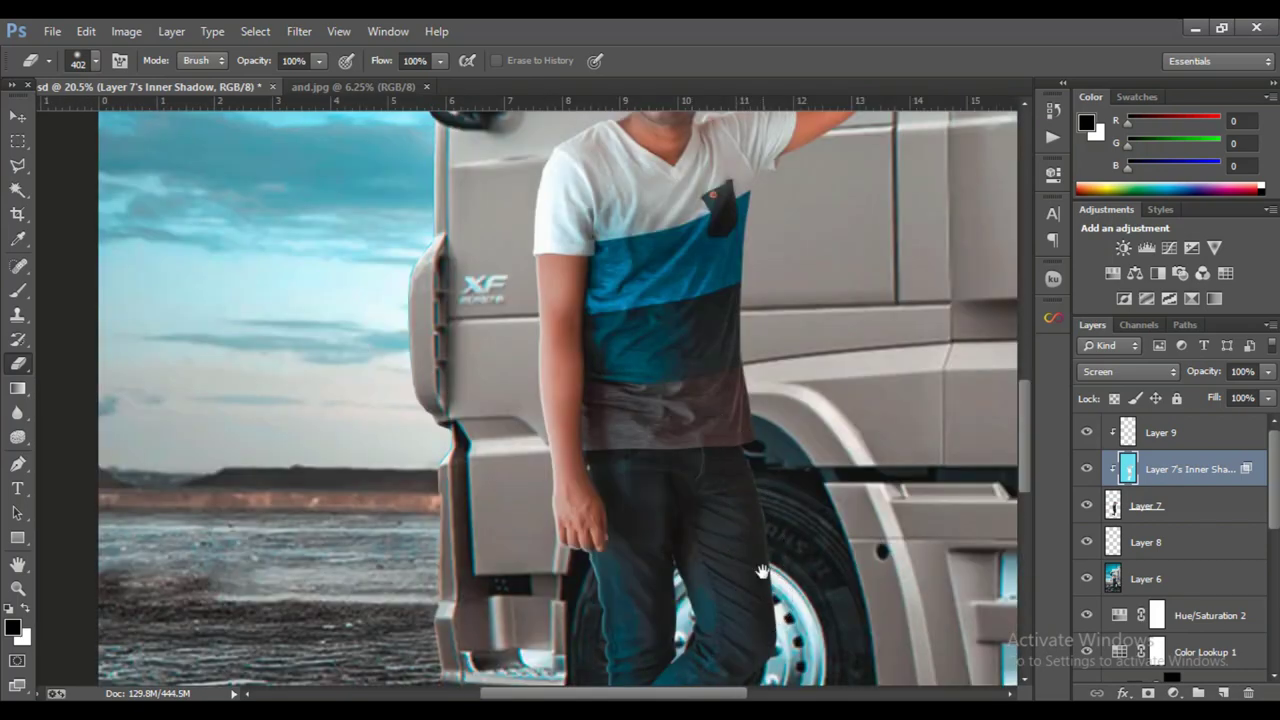
drag(697, 256, 697, 604)
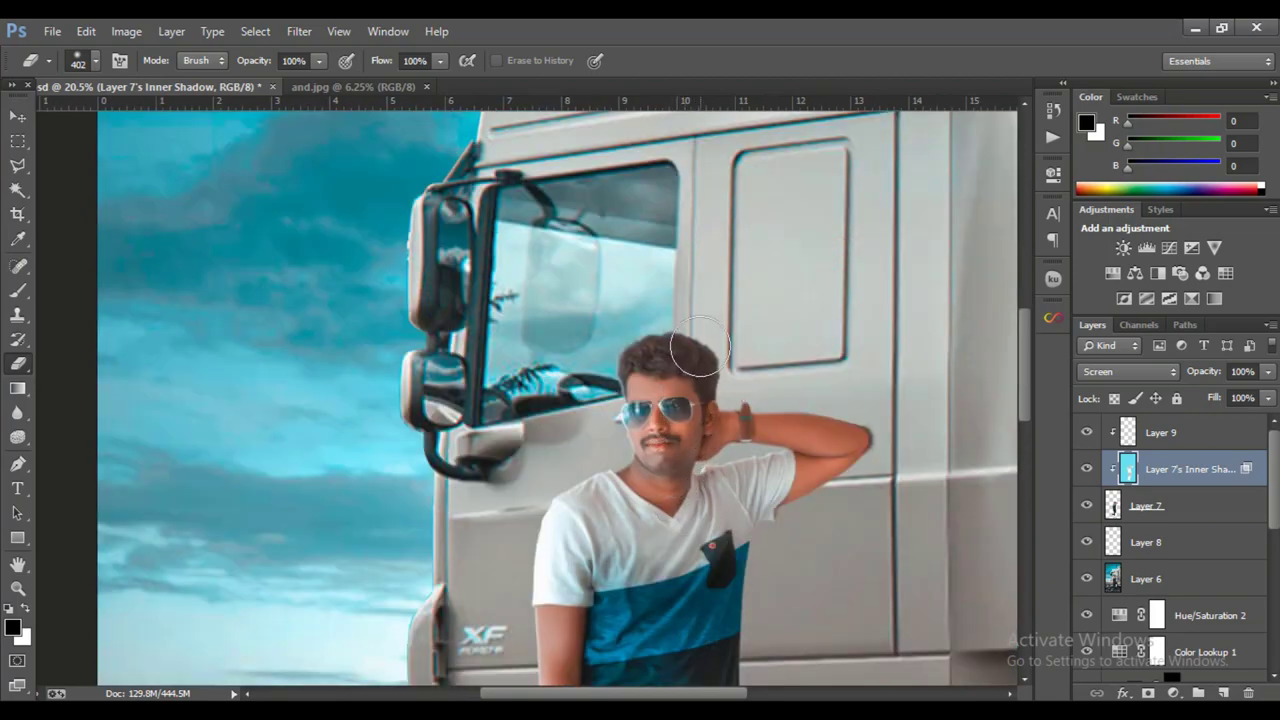
key(ctrl+0)
key(ctrl+minus)
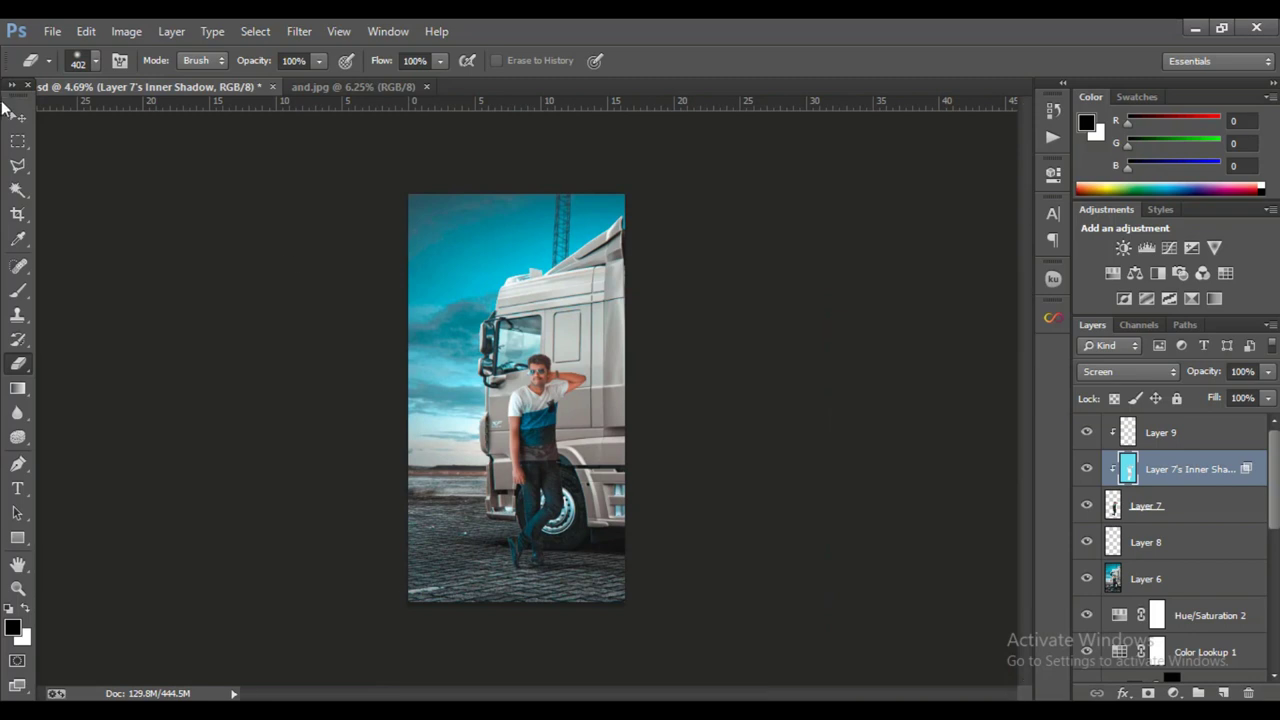
click(17, 116)
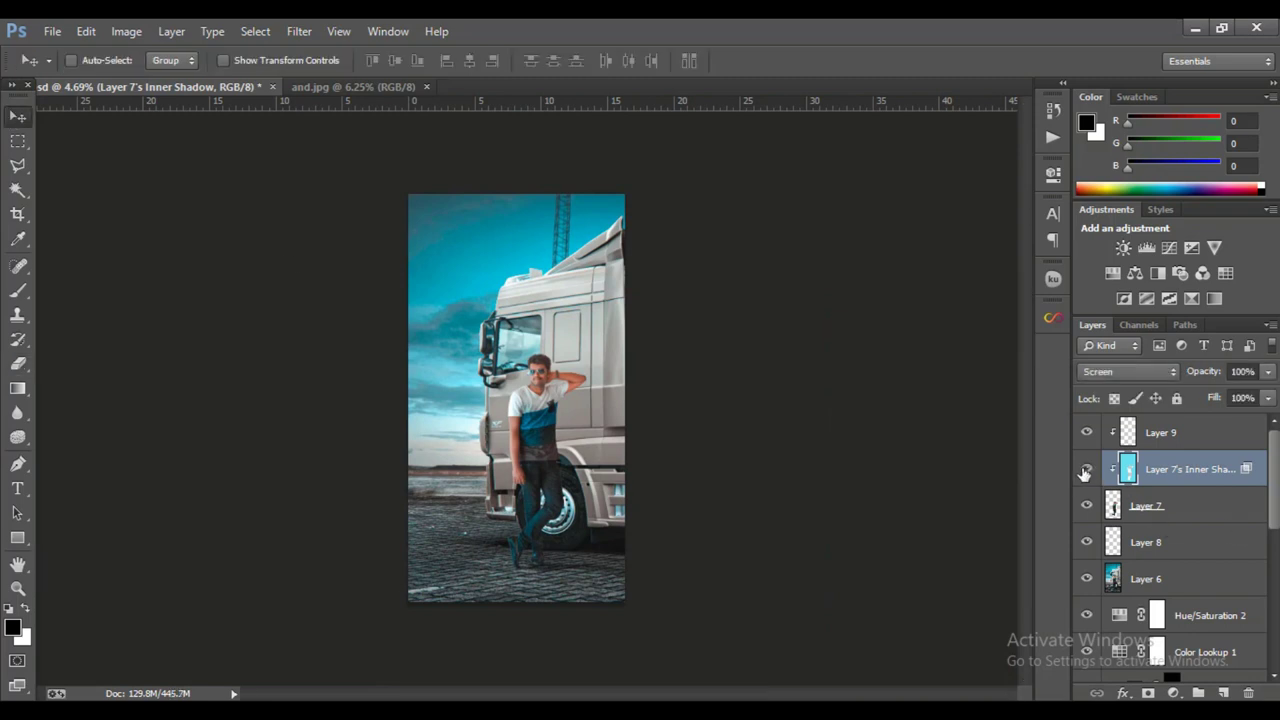
- Select Layer 9 and stamp all visible layers into a new Layer 10 with Ctrl+Alt+Shift+E
click(1187, 444)
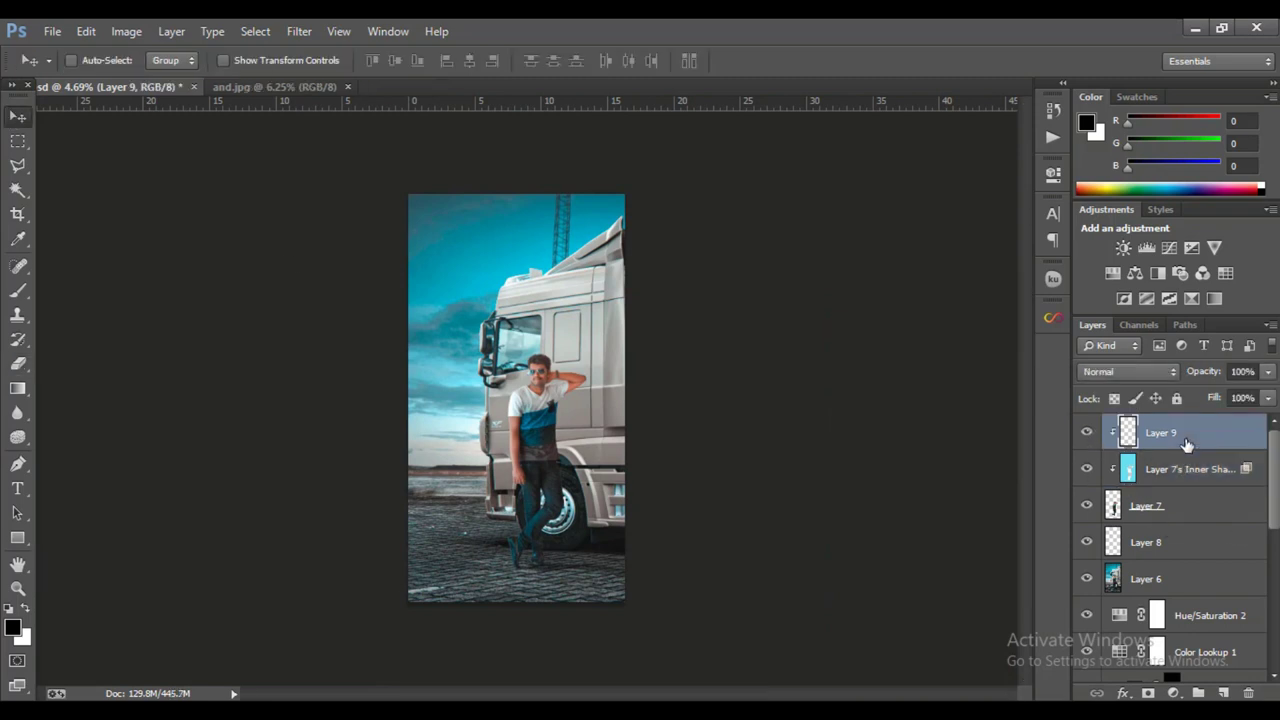
click(591, 451)
key(ctrl+alt+shift+e)
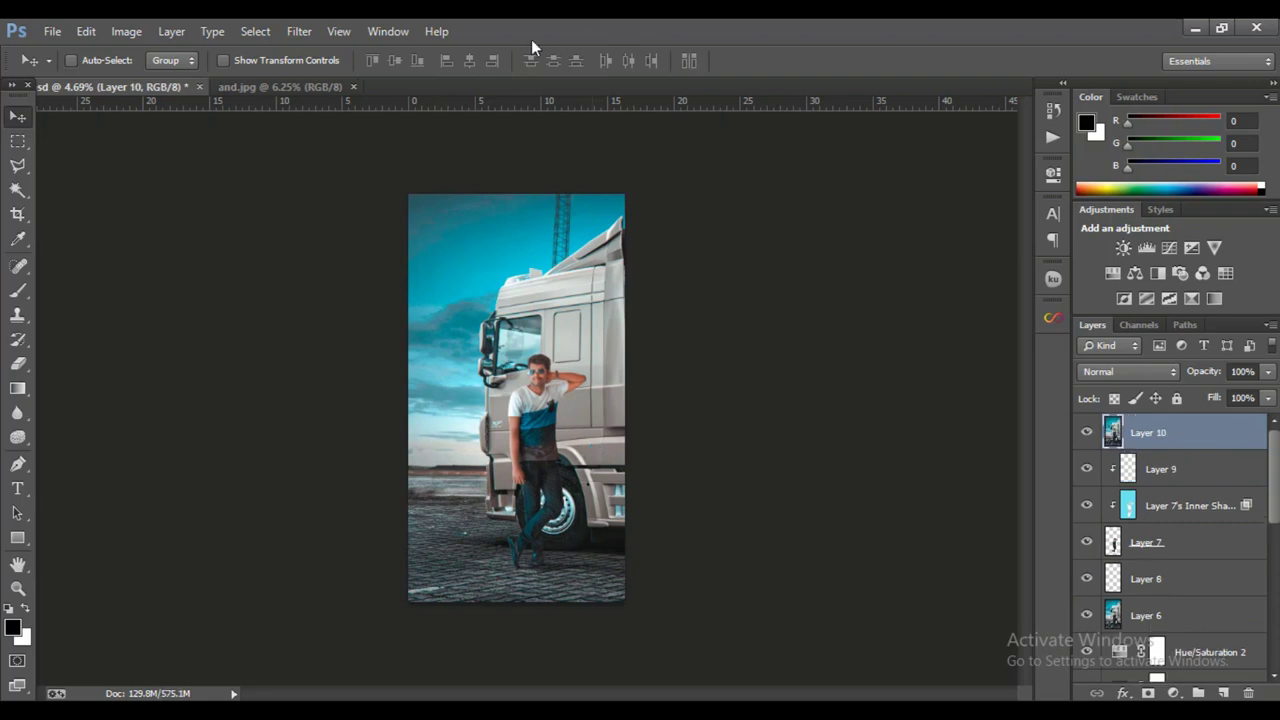
- Cancel out of the Camera Raw filter and duplicate Layer 10
click(298, 33)
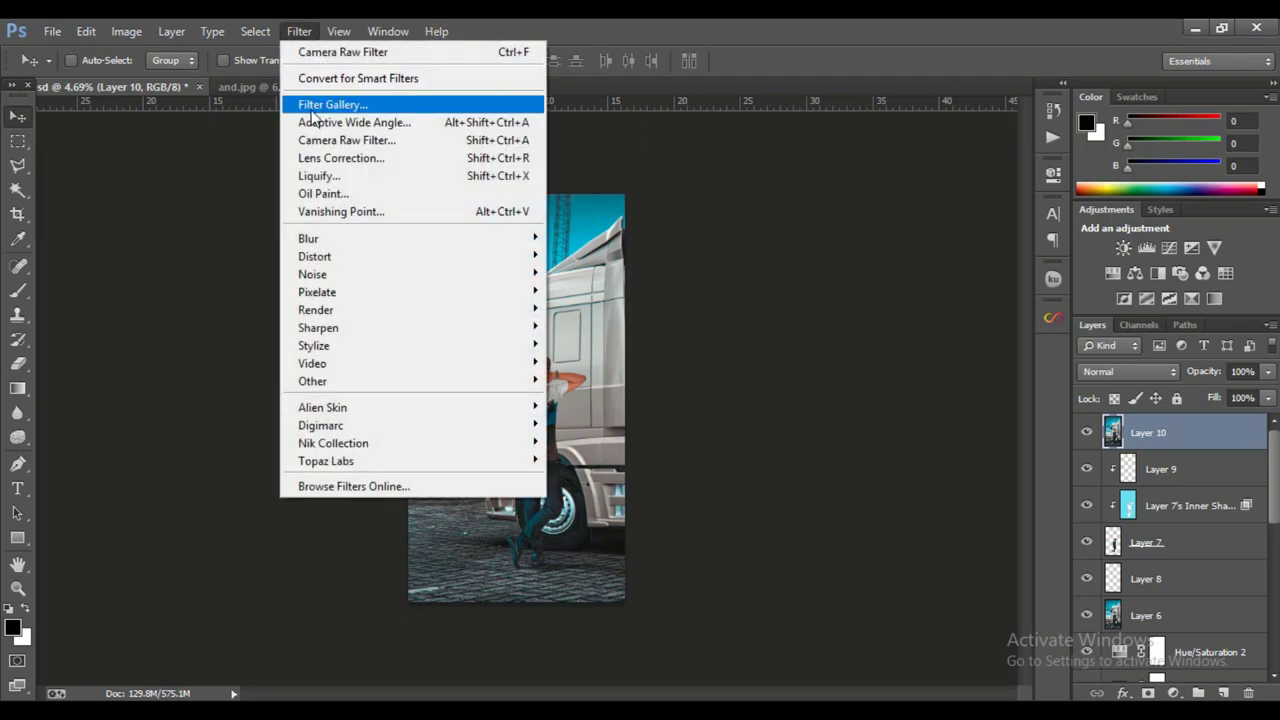
click(319, 136)
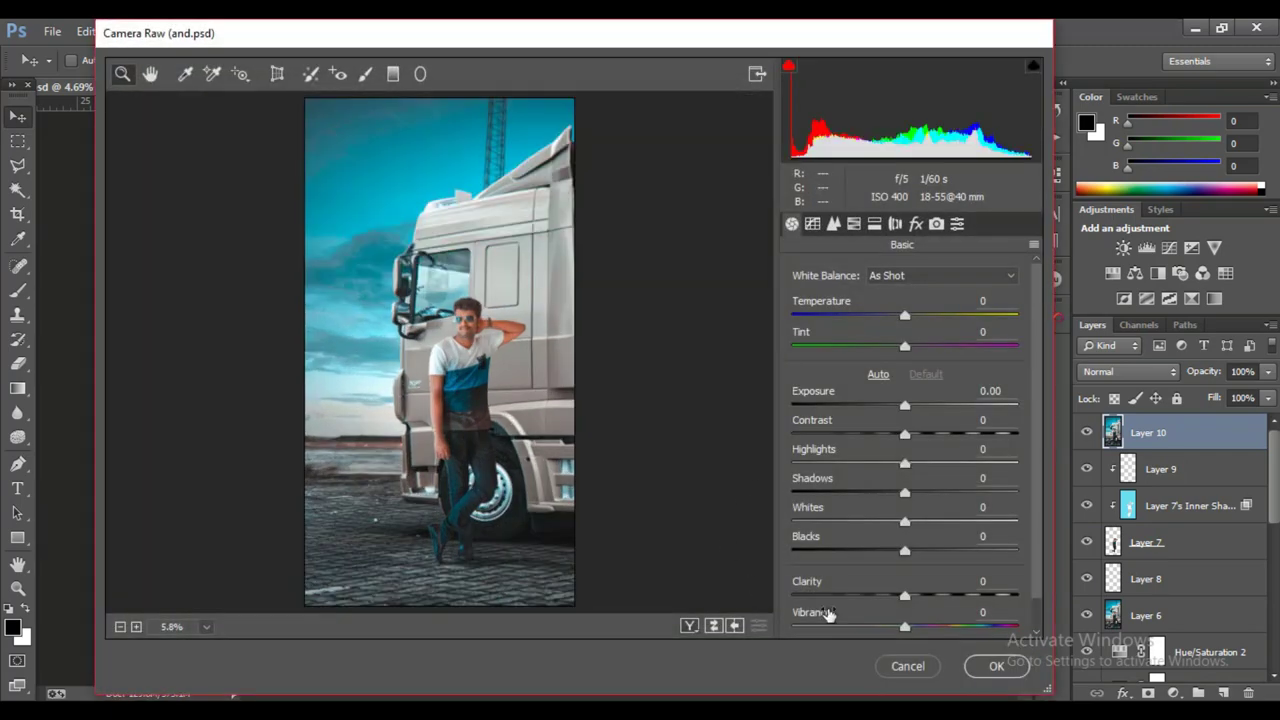
click(907, 666)
drag(1150, 434, 1227, 692)
- Apply a Camera Raw vignette of Amount −72 and Midpoint 11 to the Layer 10 copy
click(318, 32)
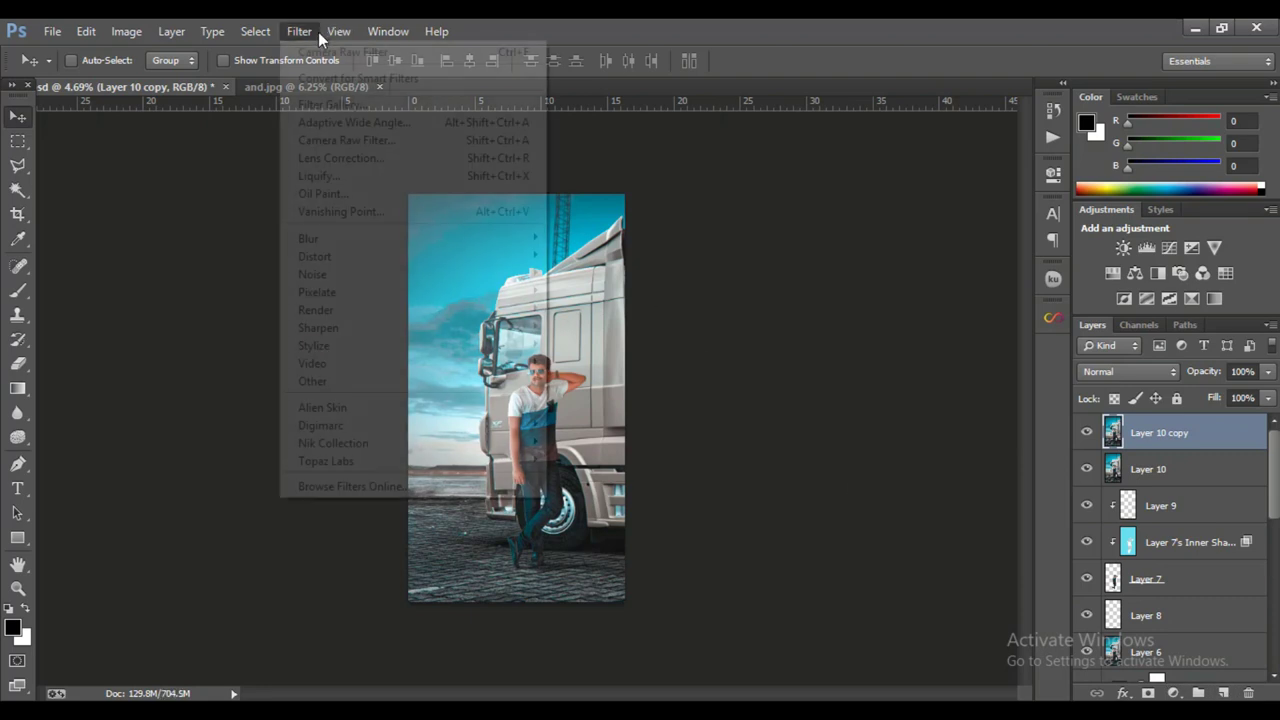
click(330, 133)
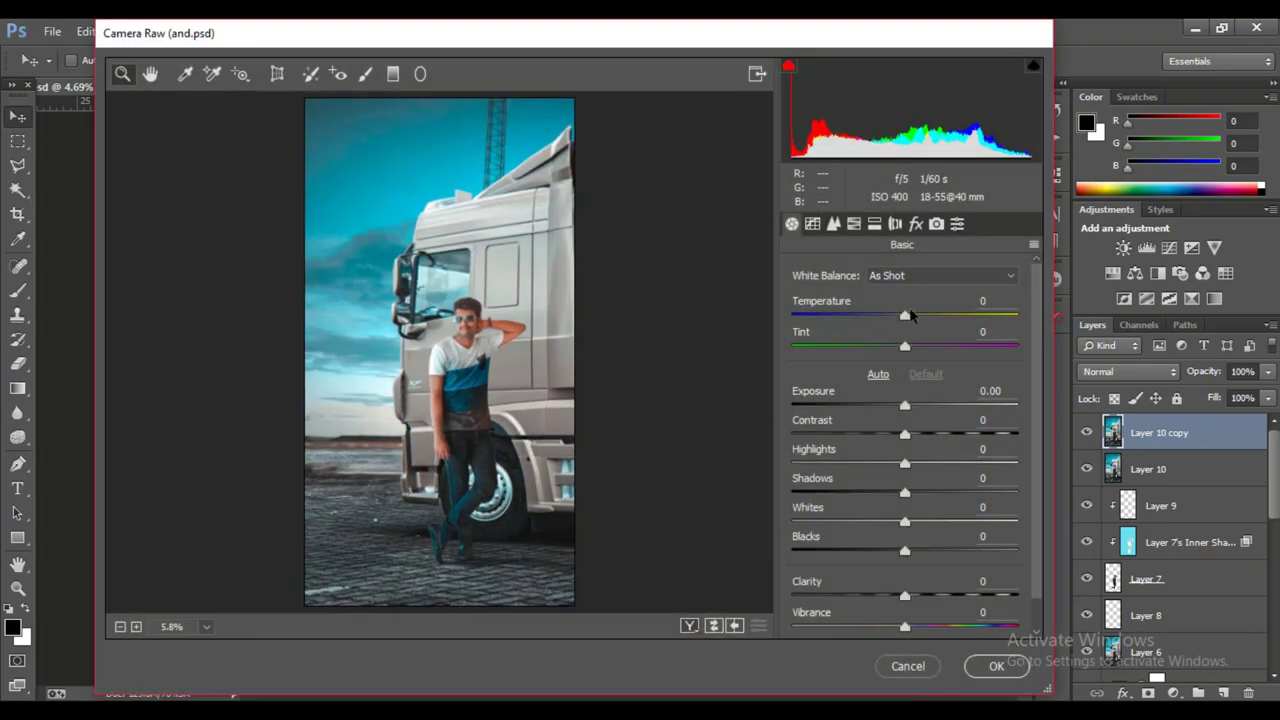
click(936, 224)
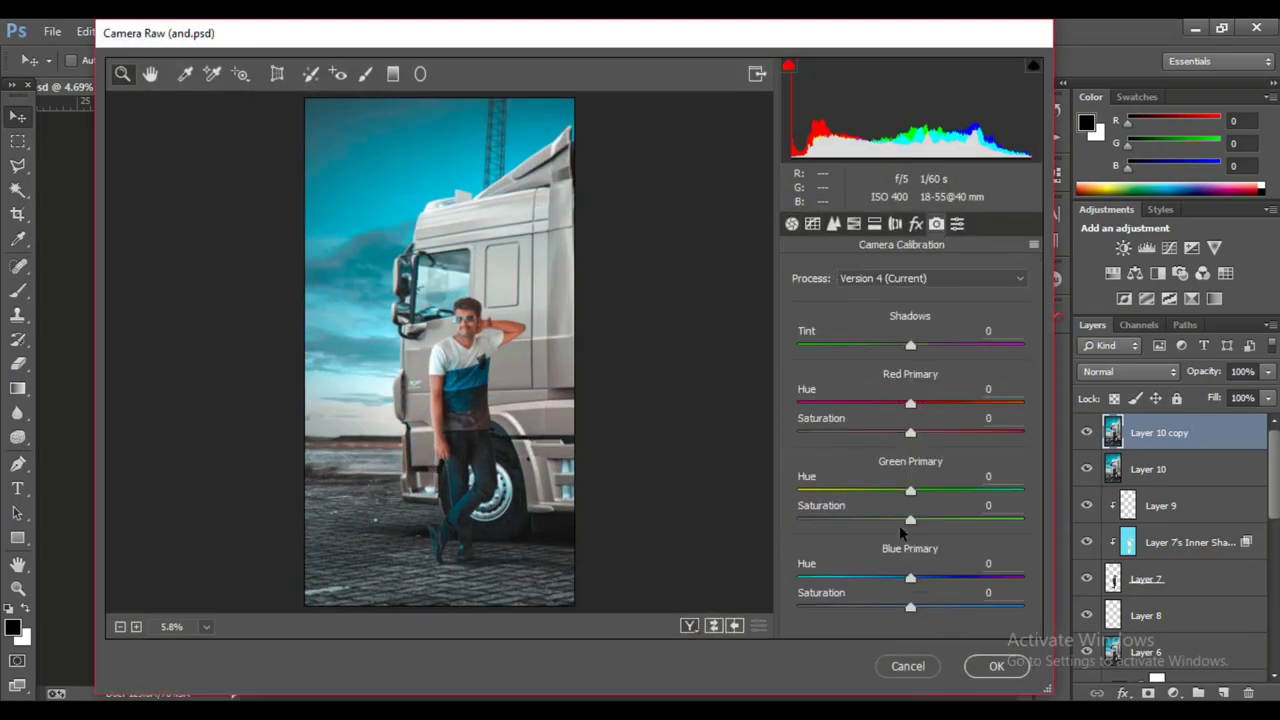
click(896, 224)
scroll(905, 550, down, 1)
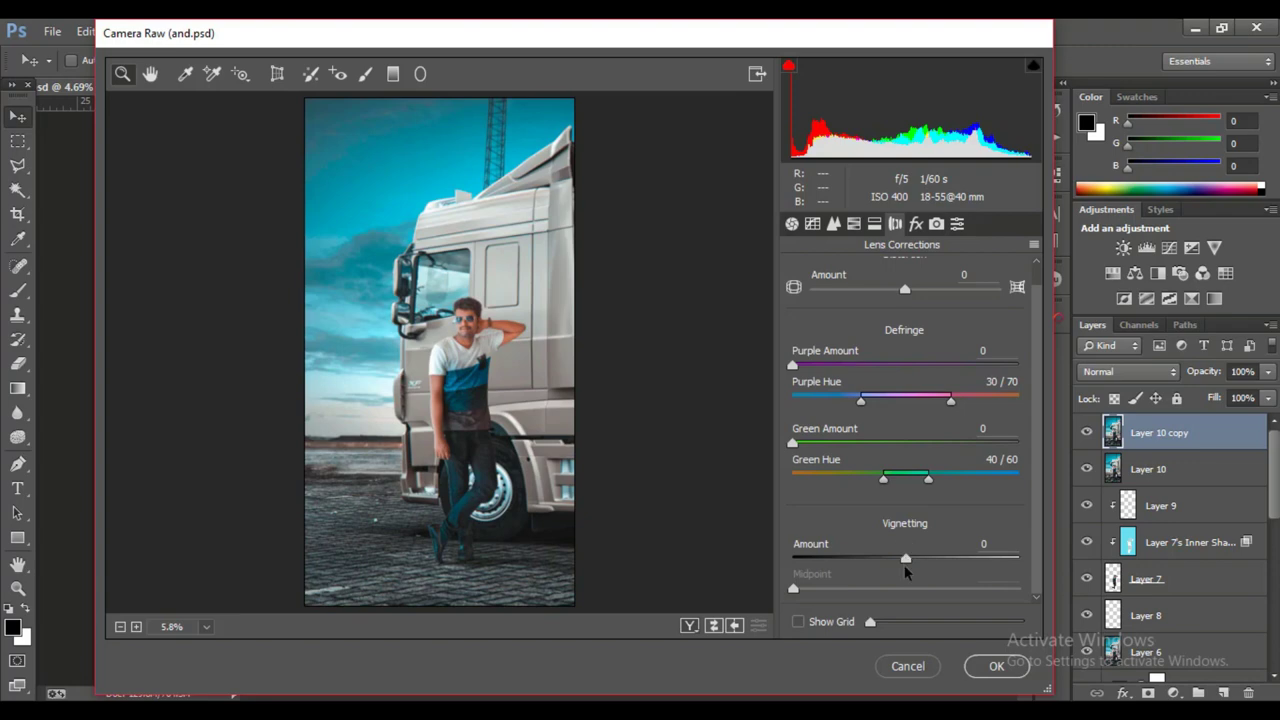
drag(908, 562, 825, 558)
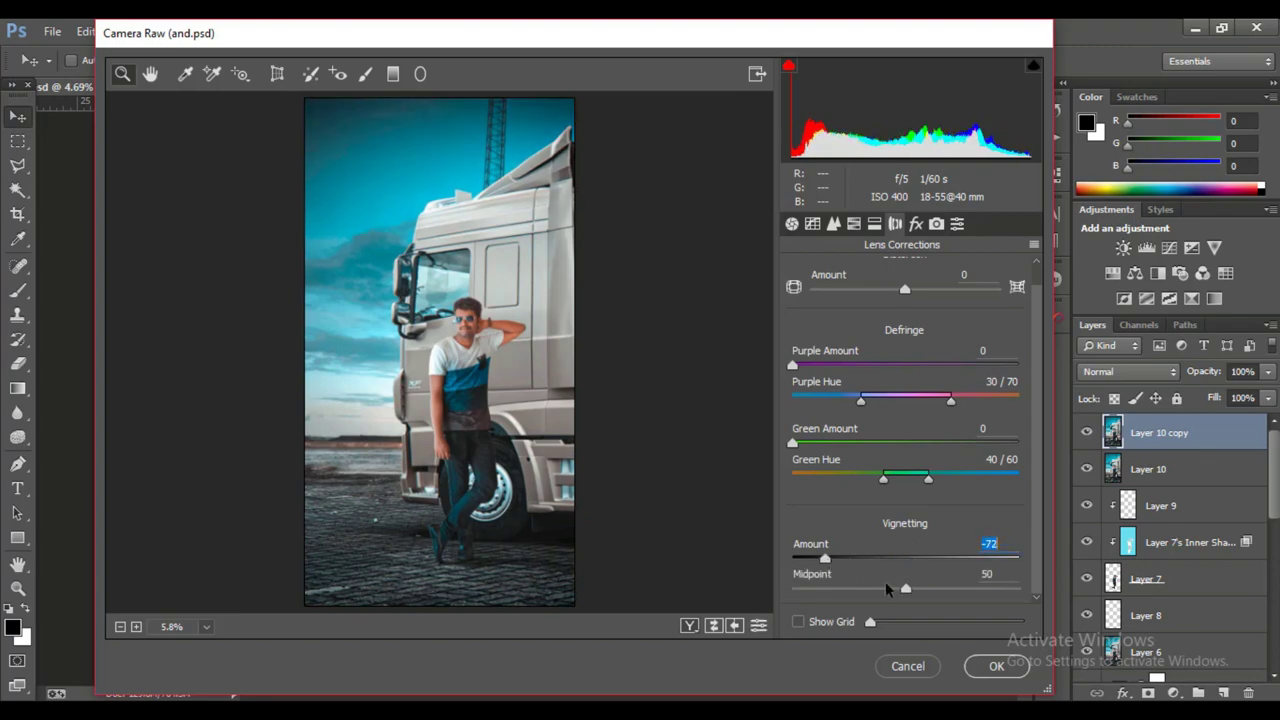
mouse_move(905, 589)
mouse_down()
mouse_move(790, 590)
mouse_move(817, 590)
mouse_up()
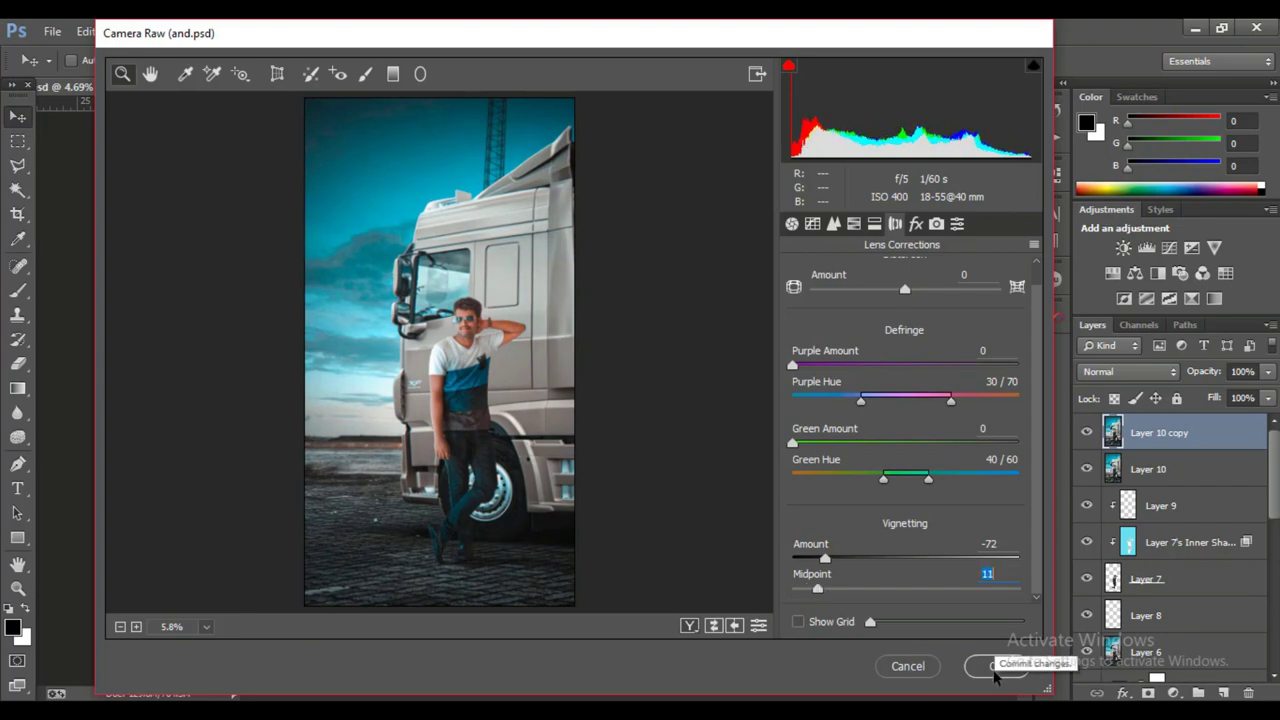
click(994, 672)
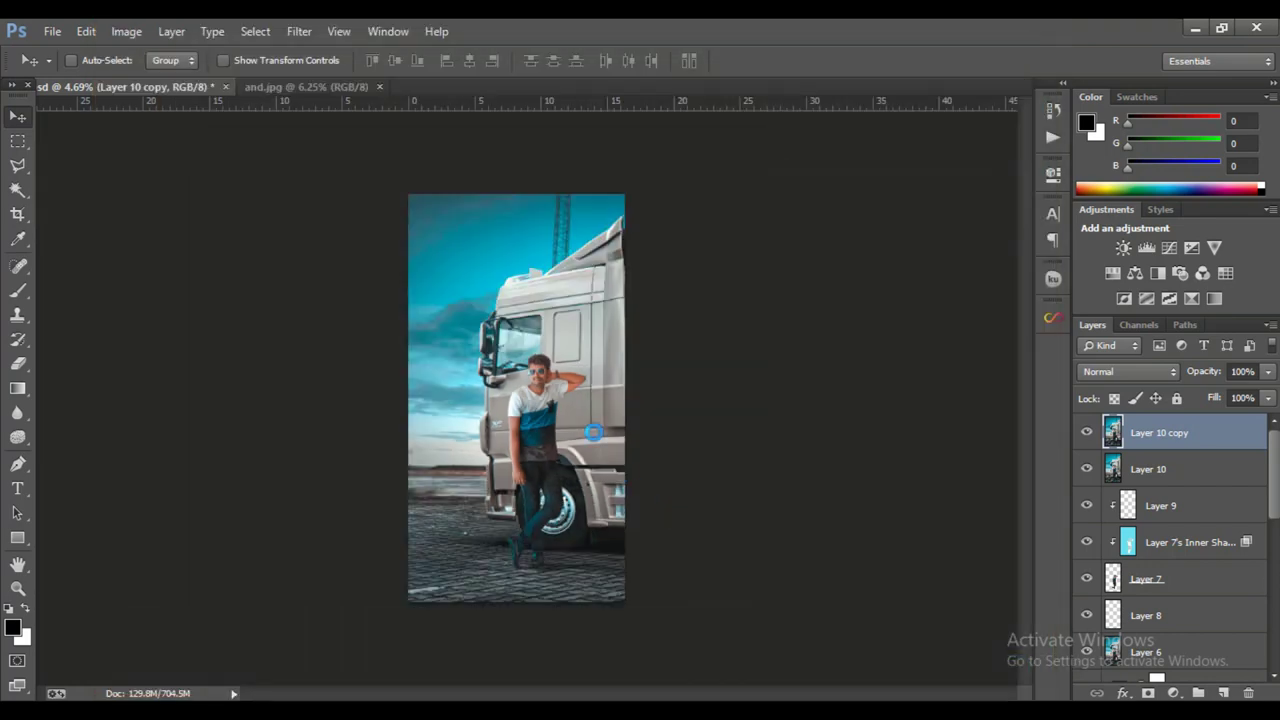
- Mask Layer 10 copy and fade the vignette with a top-to-bottom gradient
click(1148, 693)
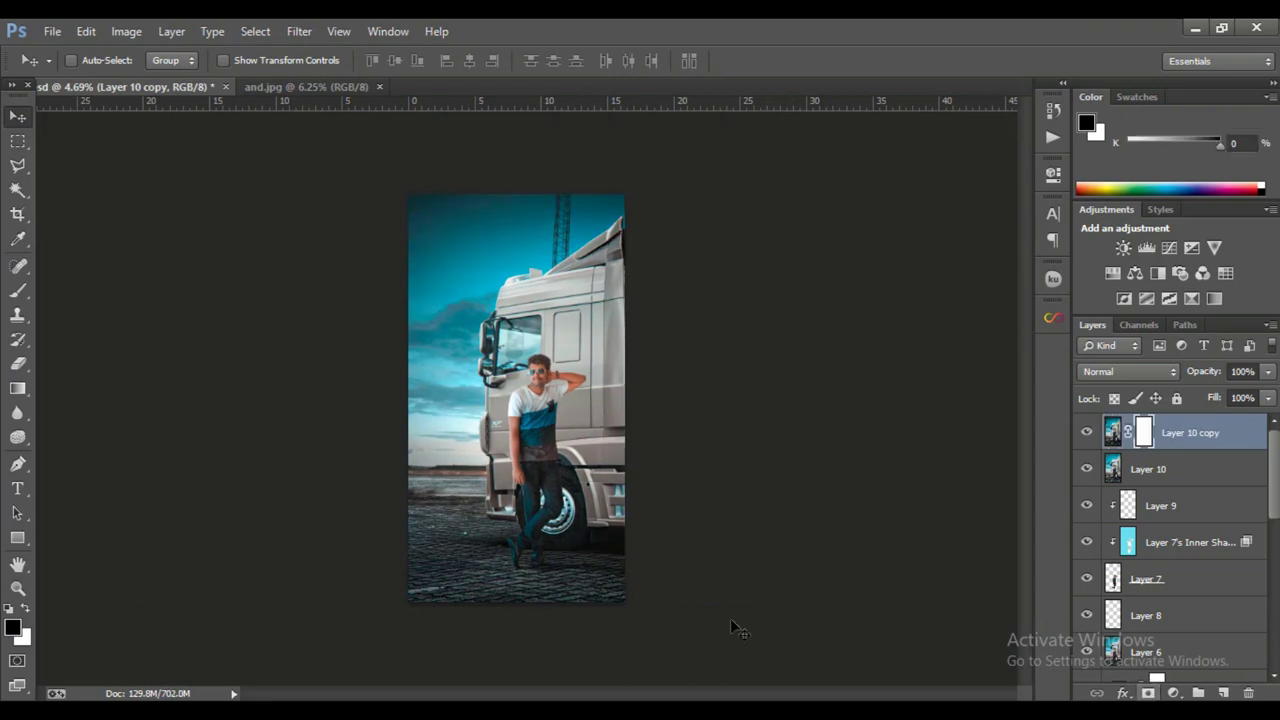
key(g)
drag(519, 184, 530, 495)
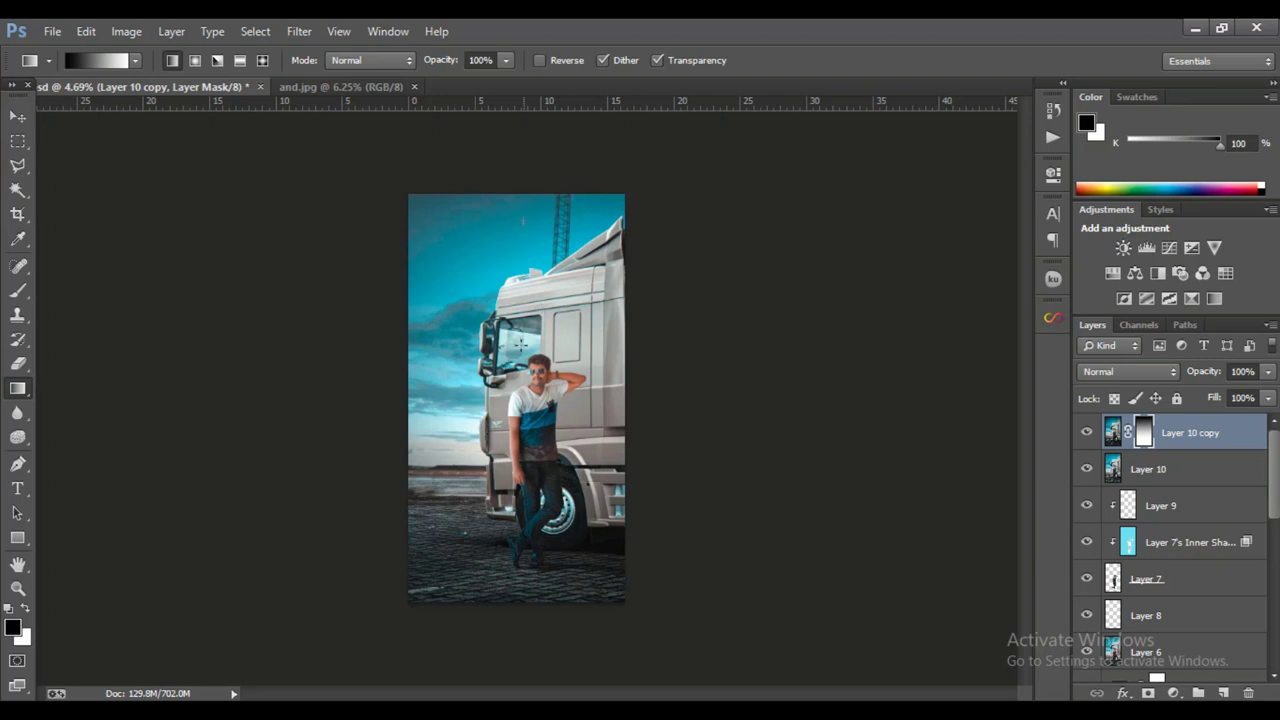
drag(521, 343, 530, 527)
drag(502, 282, 498, 545)
click(1087, 432)
click(1087, 432)
- Merge Layer 10 and Layer 10 copy into a single layer
shift+click(1135, 470)
right_click(1140, 470)
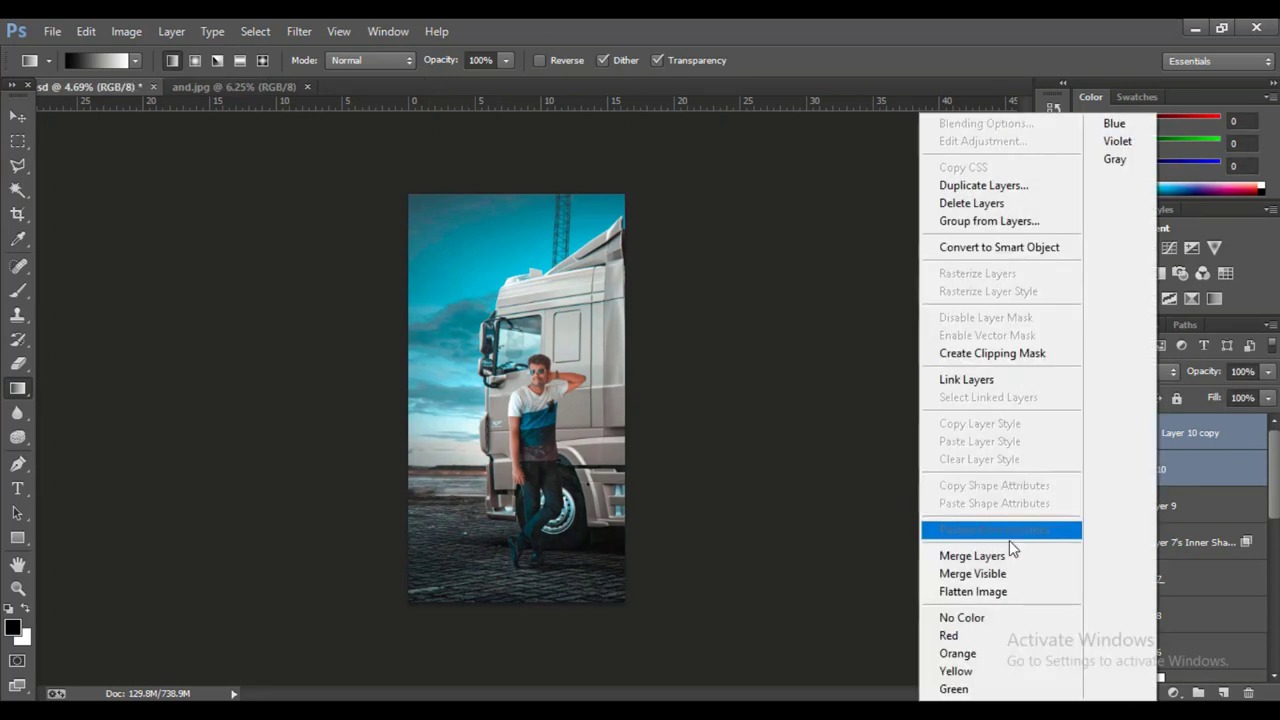
click(1006, 556)
key(v)
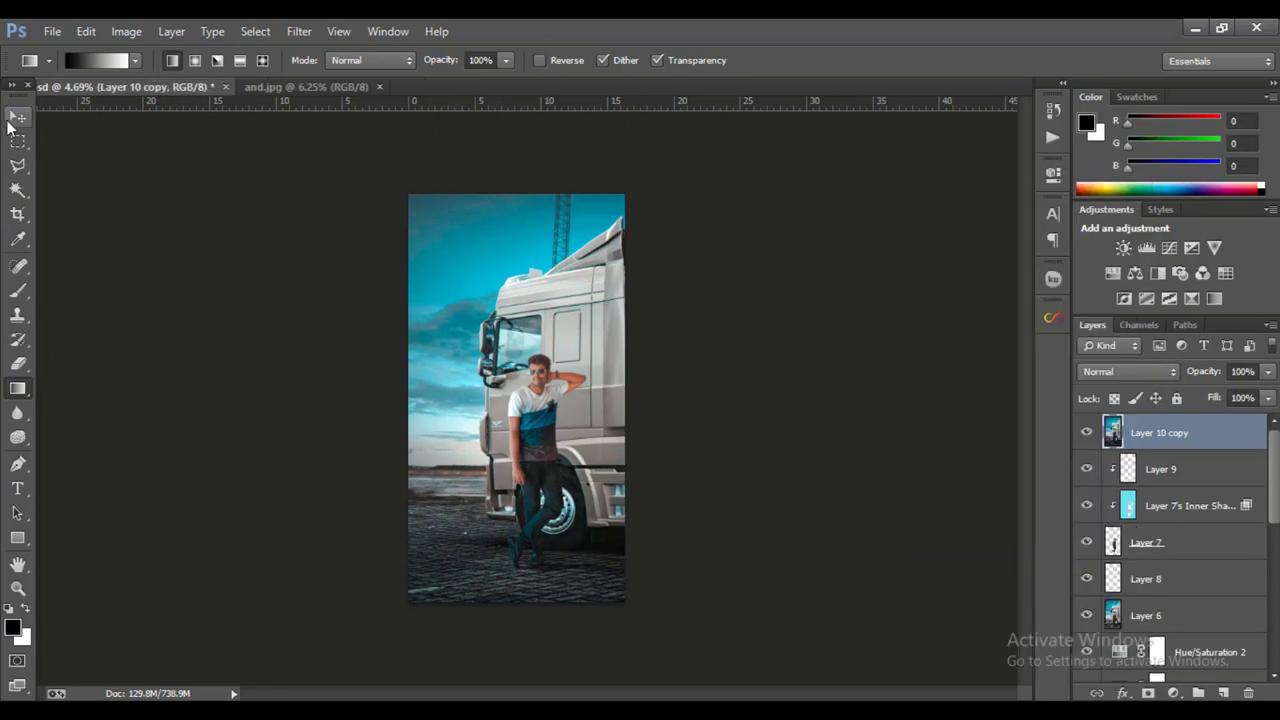
scroll(507, 443, up, 1)
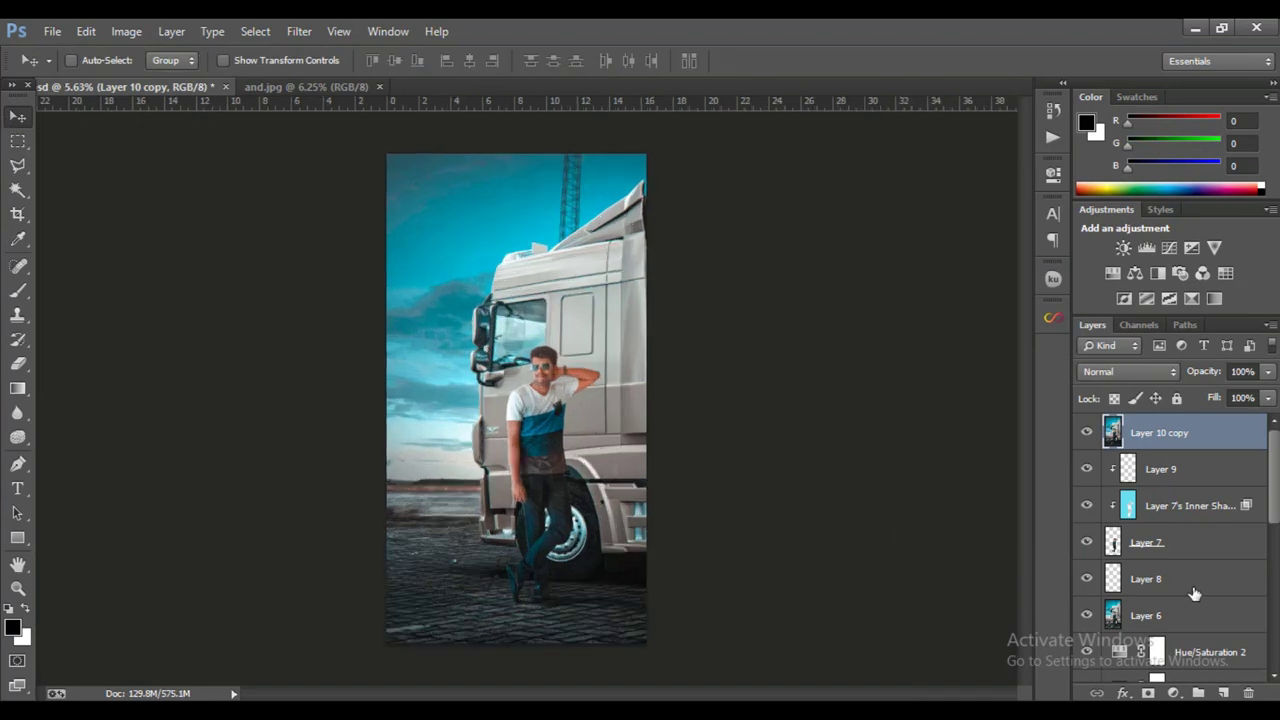
- Add a Selective Color adjustment layer and reduce Black in the Reds
click(1173, 693)
click(1150, 674)
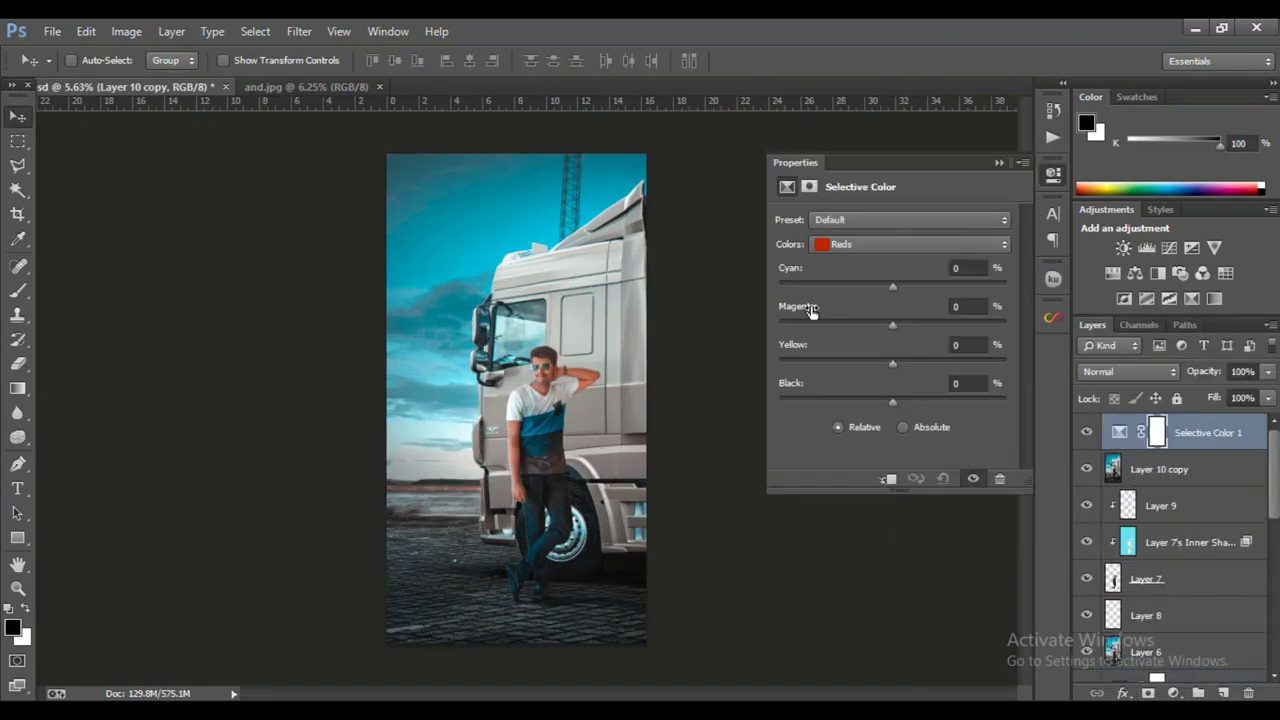
scroll(540, 378, up, 5)
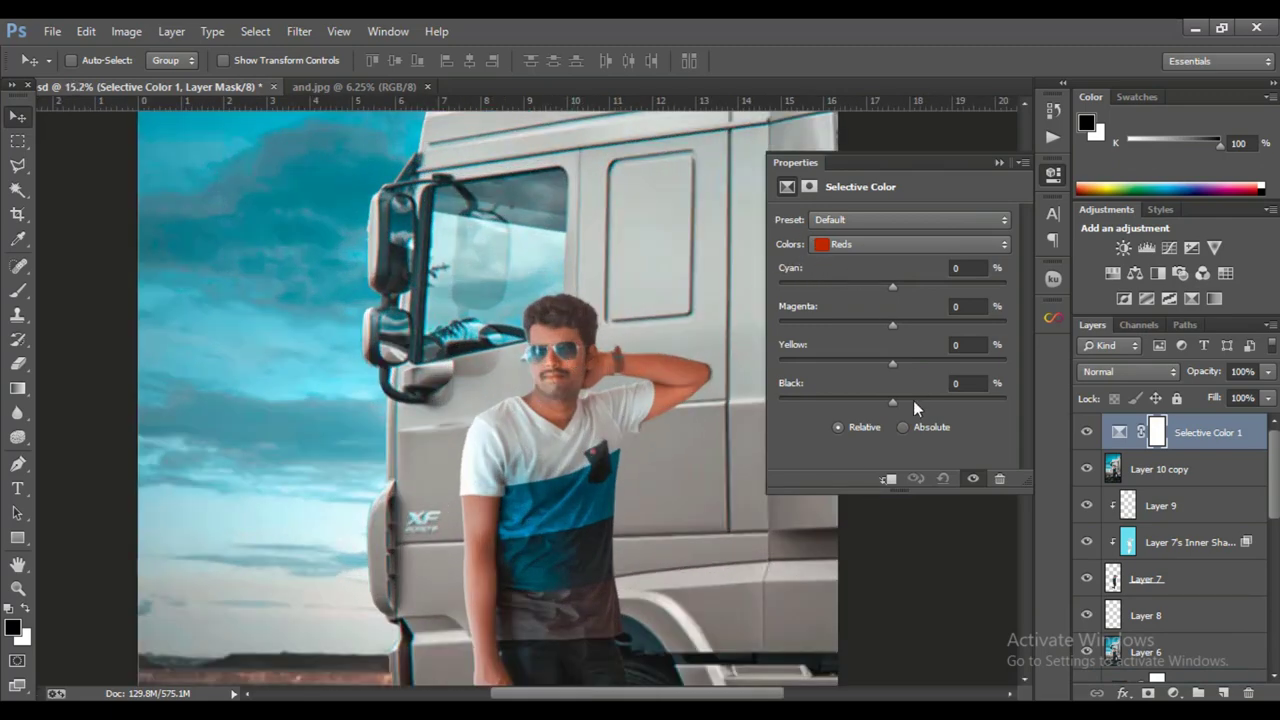
mouse_move(894, 402)
mouse_down()
mouse_move(855, 403)
mouse_move(881, 400)
mouse_up()
- Set Blacks to Yellow −4 and Cyan −2, then merge the adjustment down into Layer 10 copy
click(865, 242)
click(869, 384)
scroll(680, 472, down, 5)
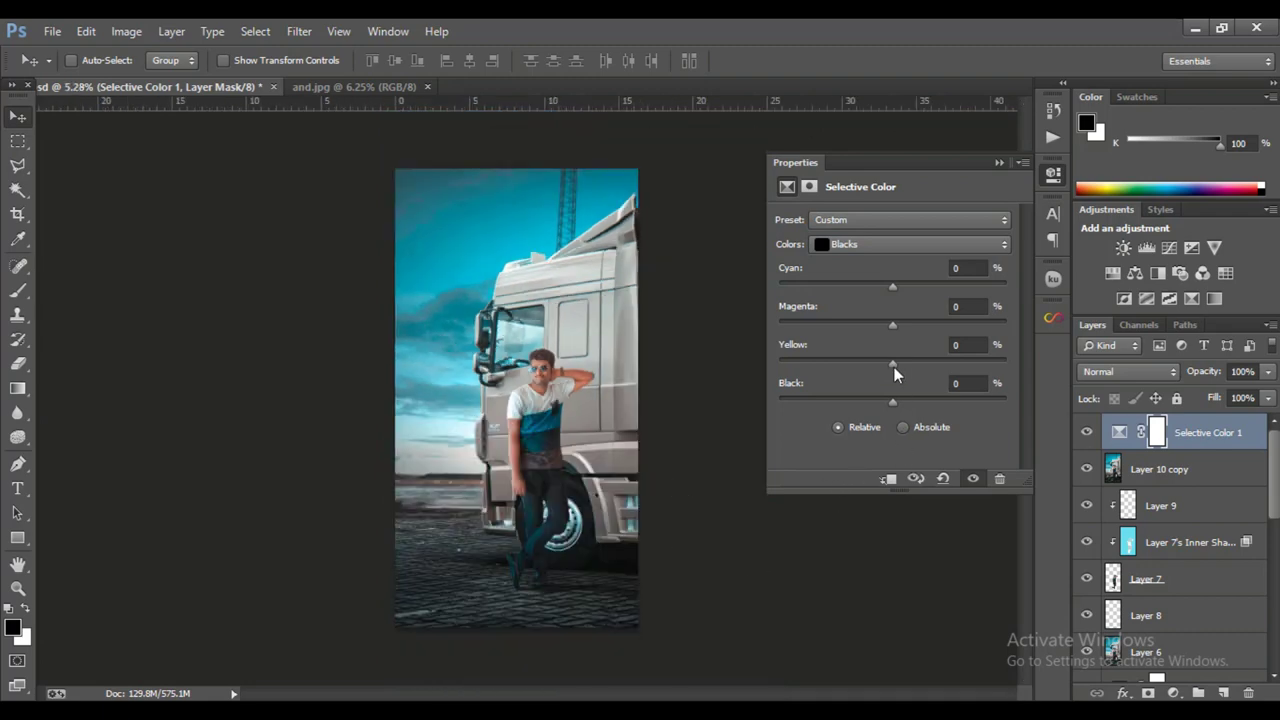
drag(894, 368, 886, 368)
scroll(565, 348, up, 1)
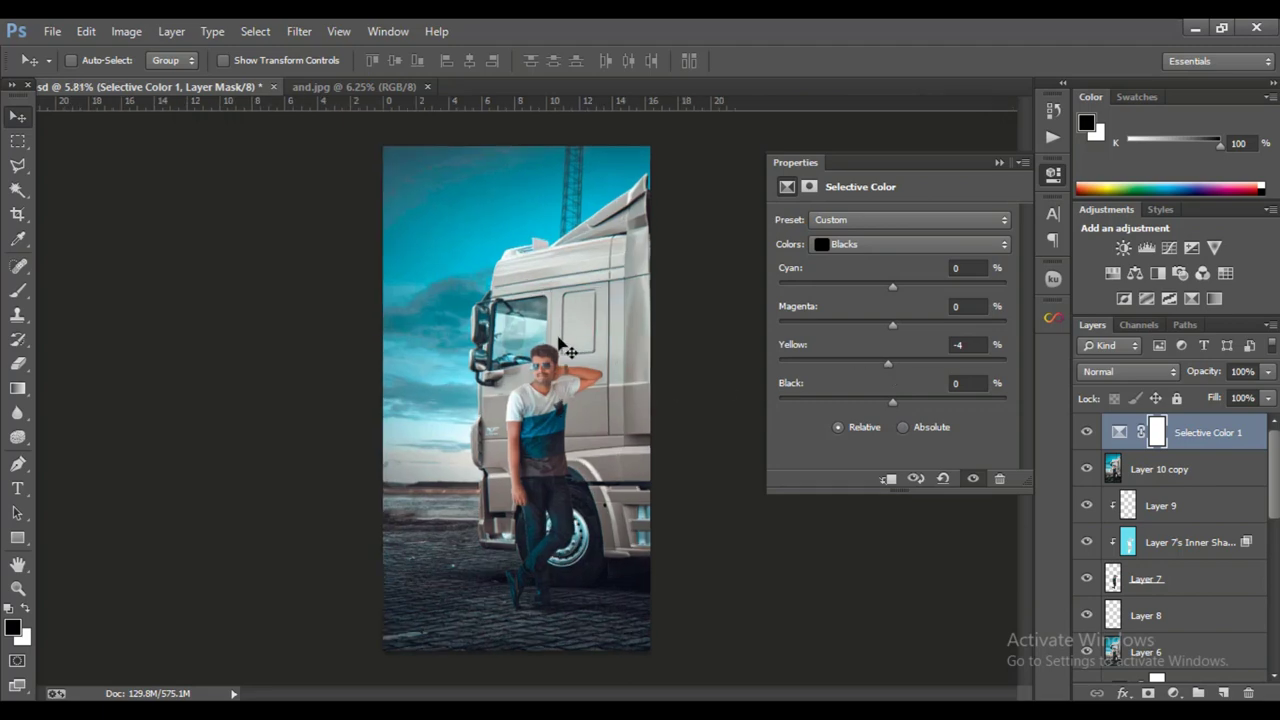
scroll(570, 360, up, 2)
scroll(590, 390, down, 3)
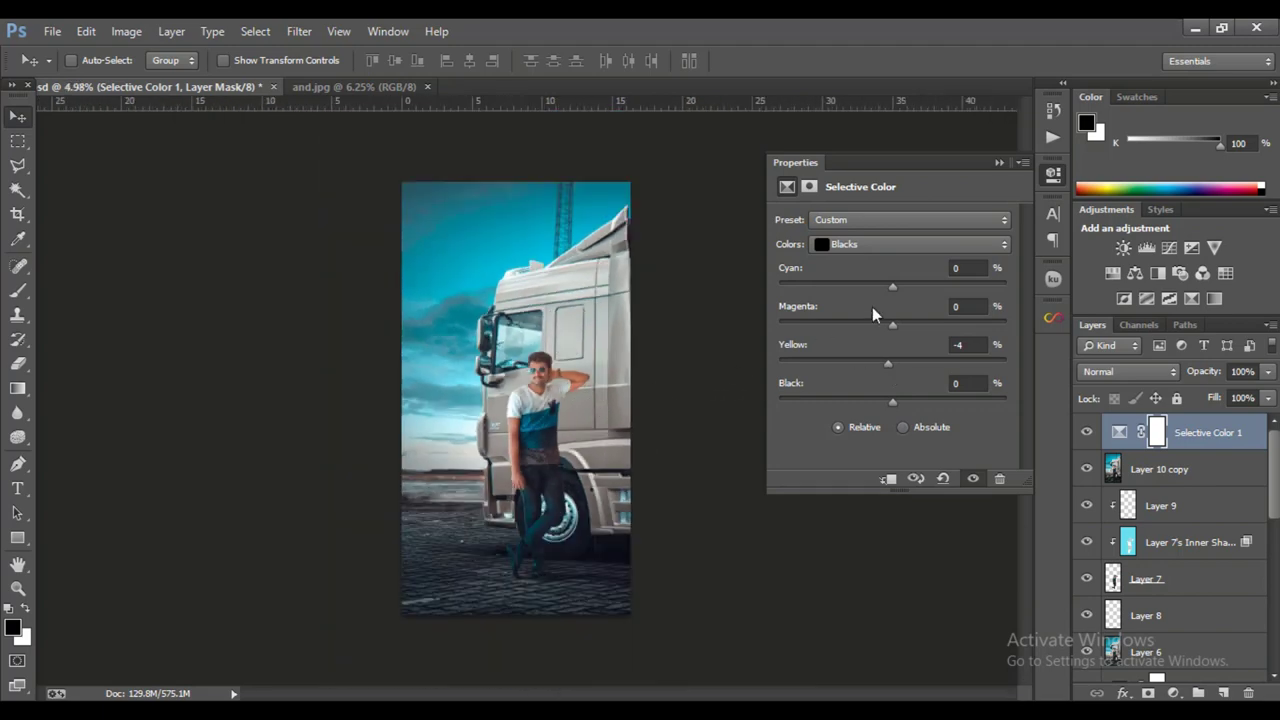
click(886, 251)
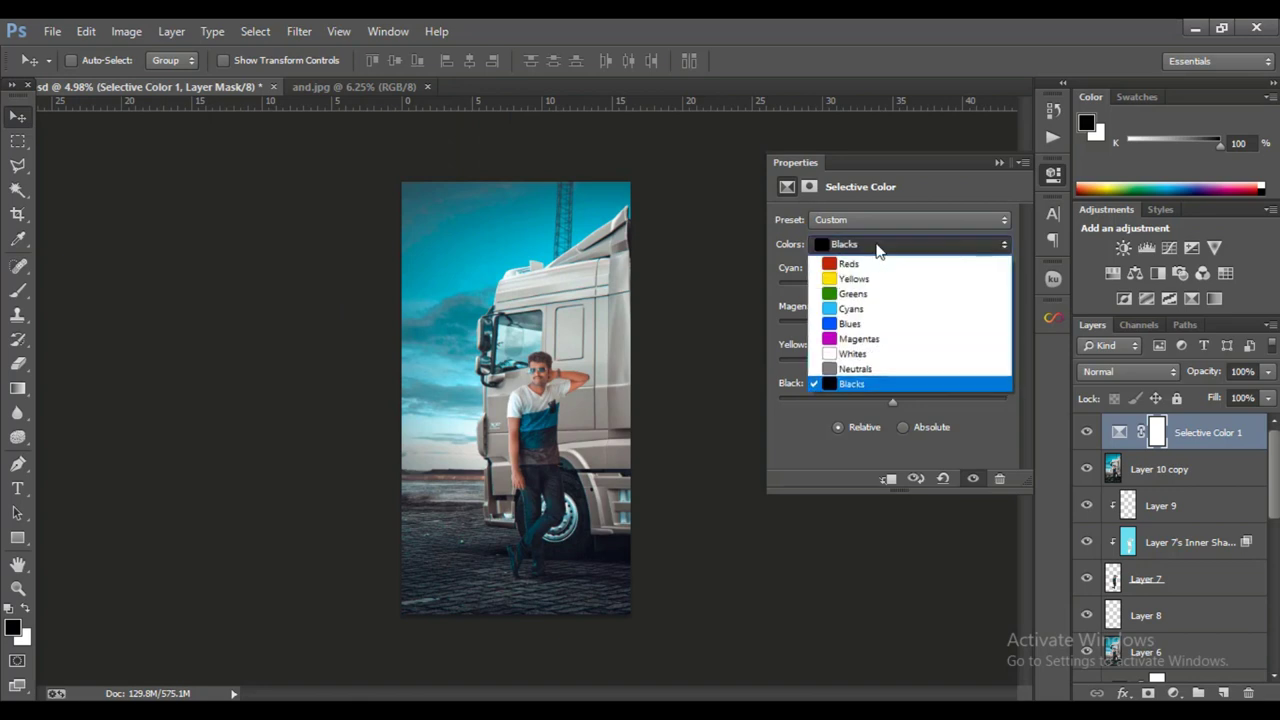
click(852, 383)
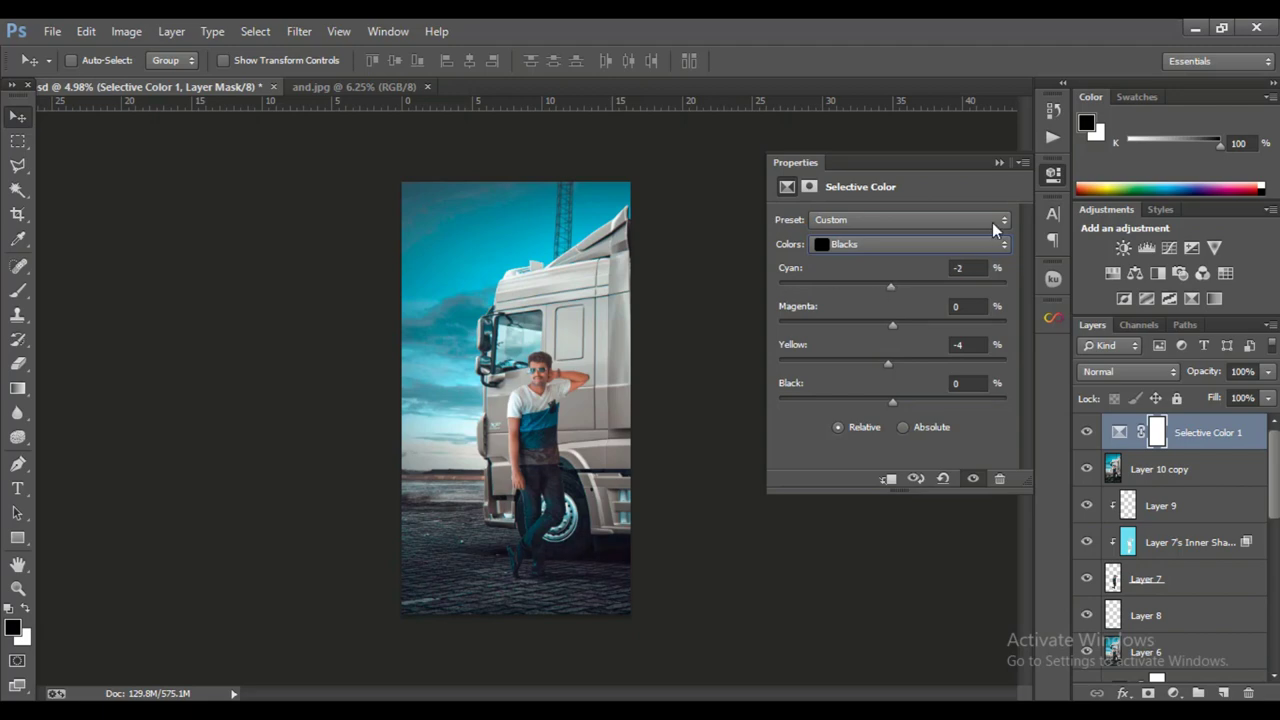
click(999, 162)
right_click(1196, 438)
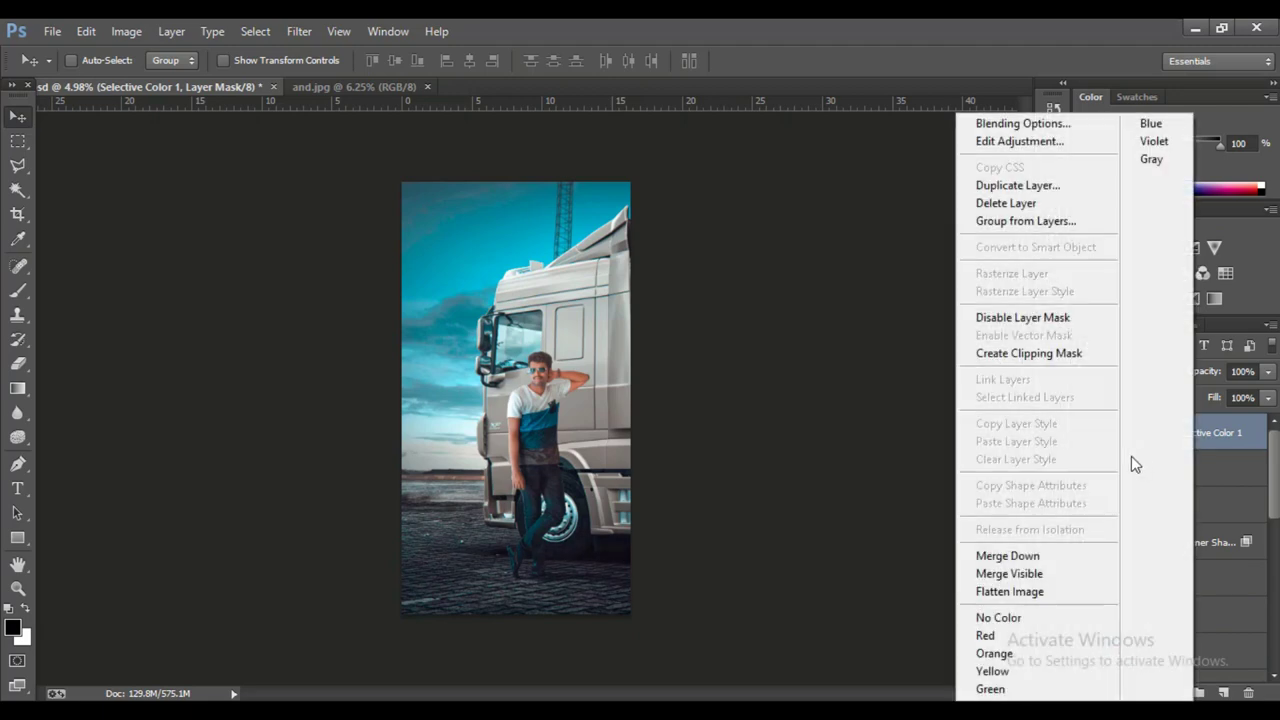
click(1008, 556)
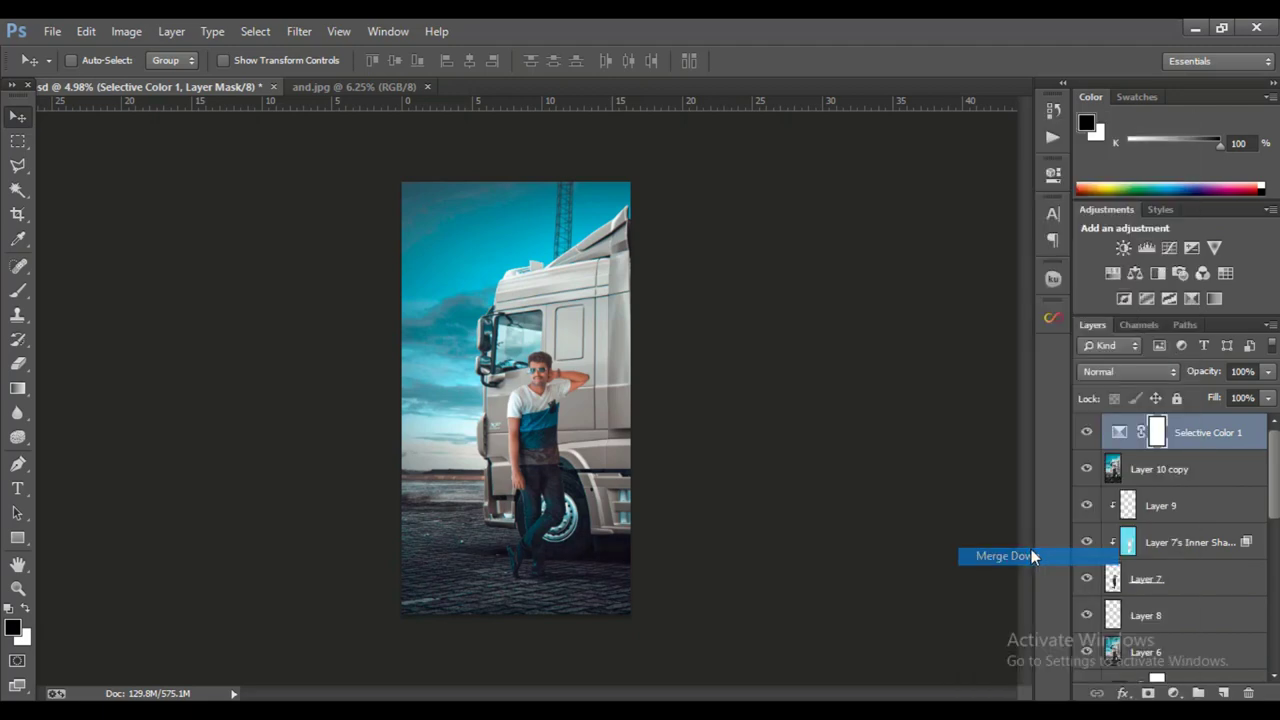
- Run Camera Raw on Layer 10 copy with Clarity +8 and Exposure +0.05
click(299, 31)
click(340, 134)
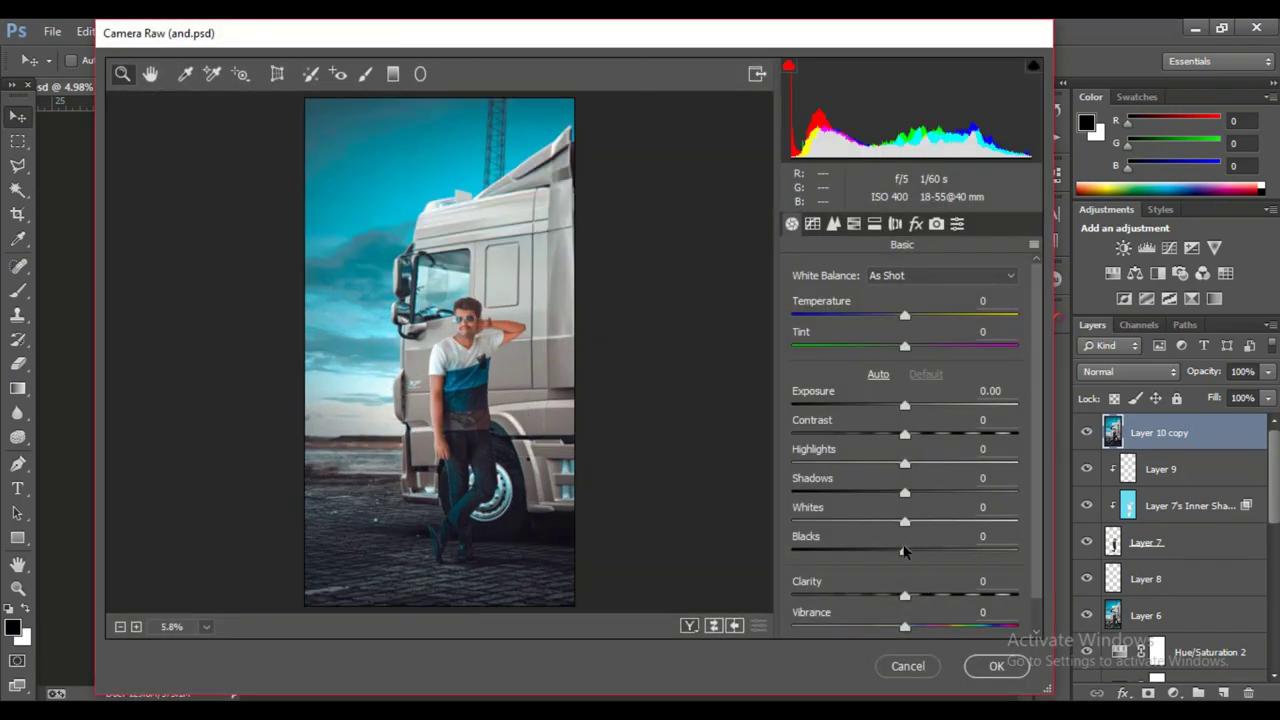
drag(907, 597, 917, 599)
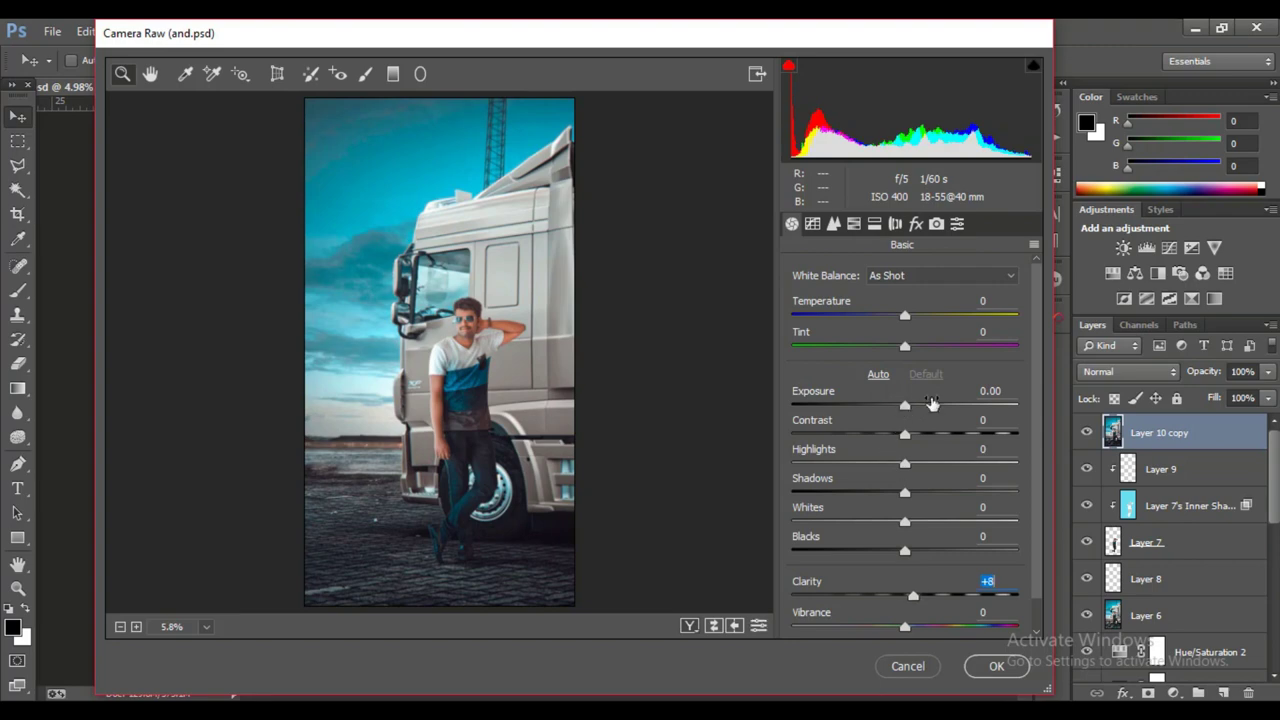
click(995, 391)
text(5)
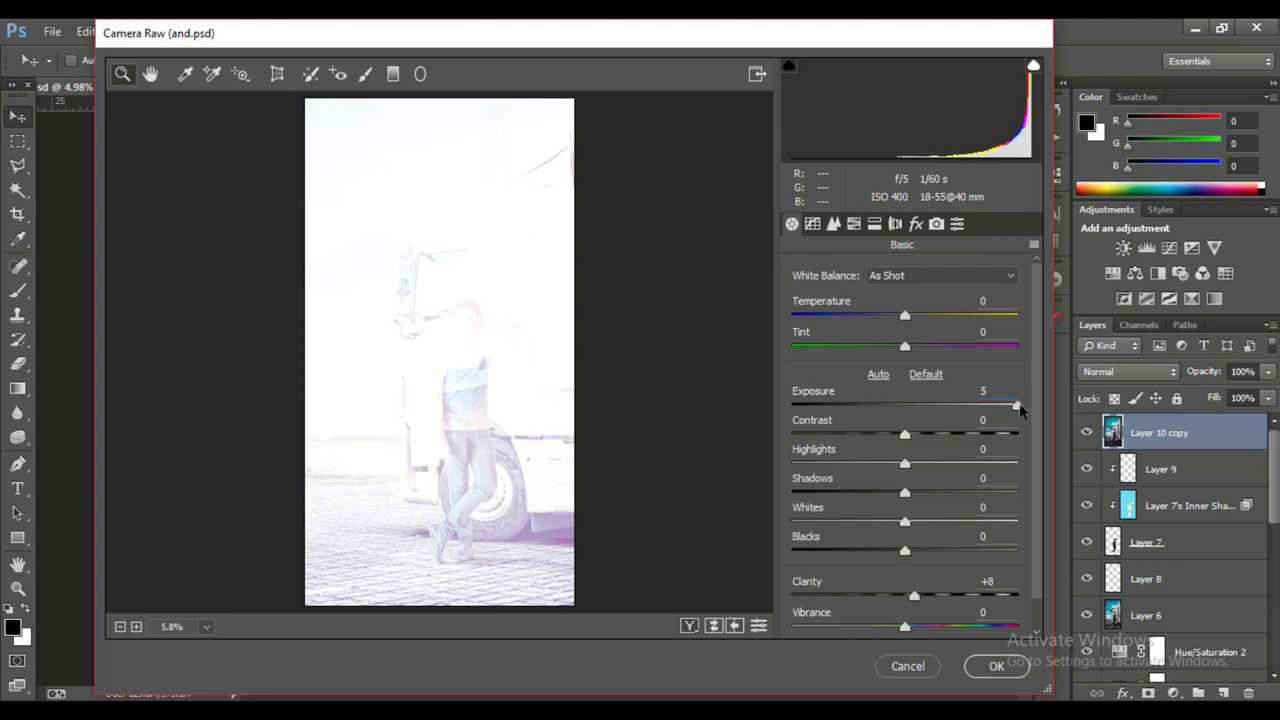
drag(1020, 410, 908, 427)
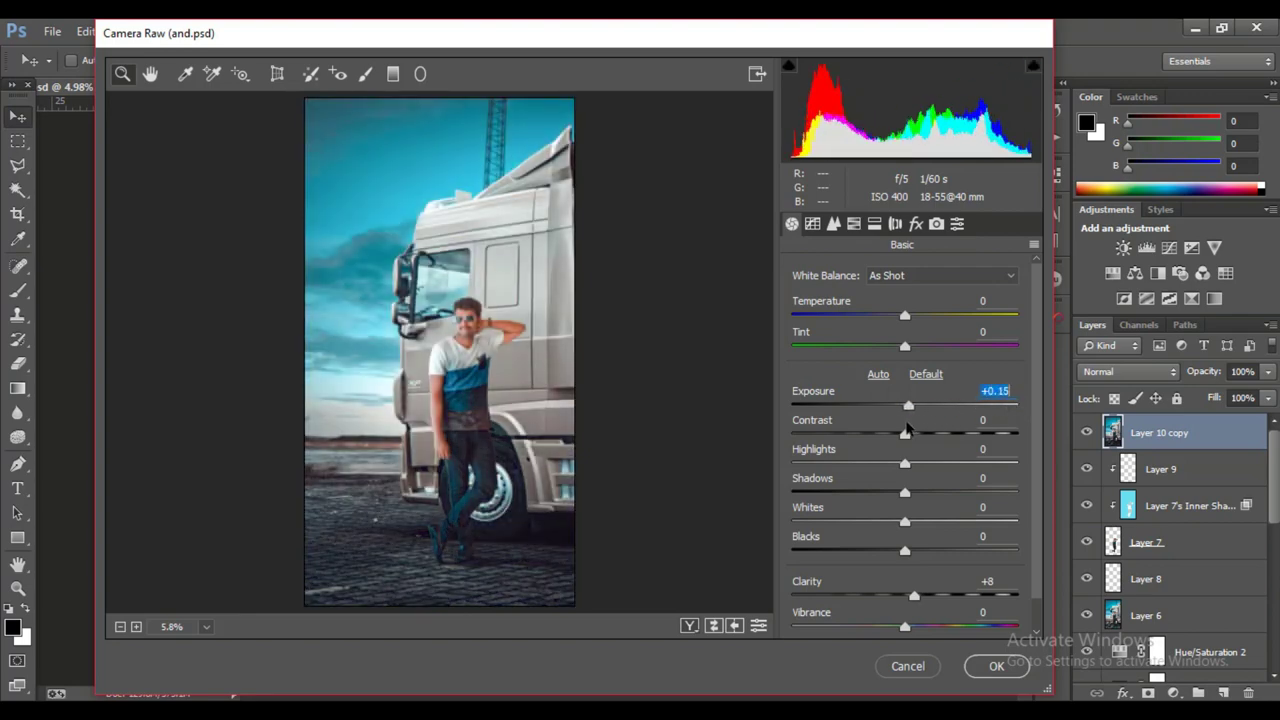
key(Down)
key(Down)
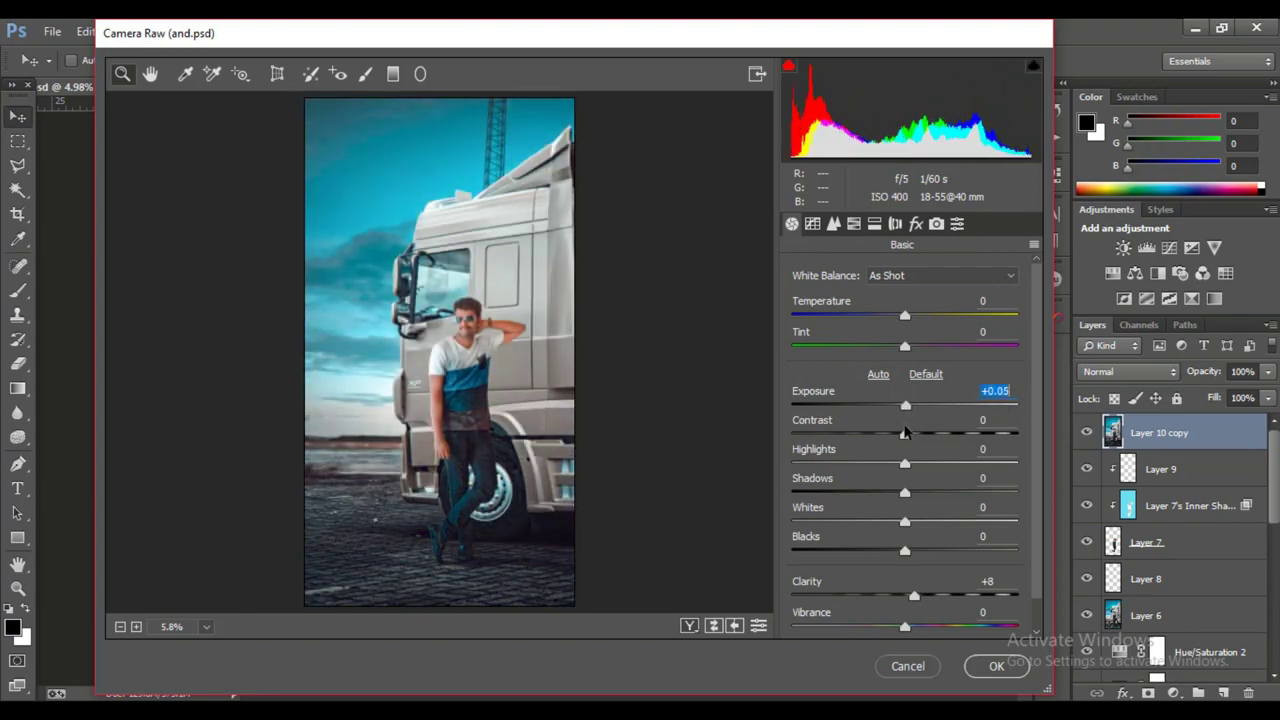
click(993, 670)
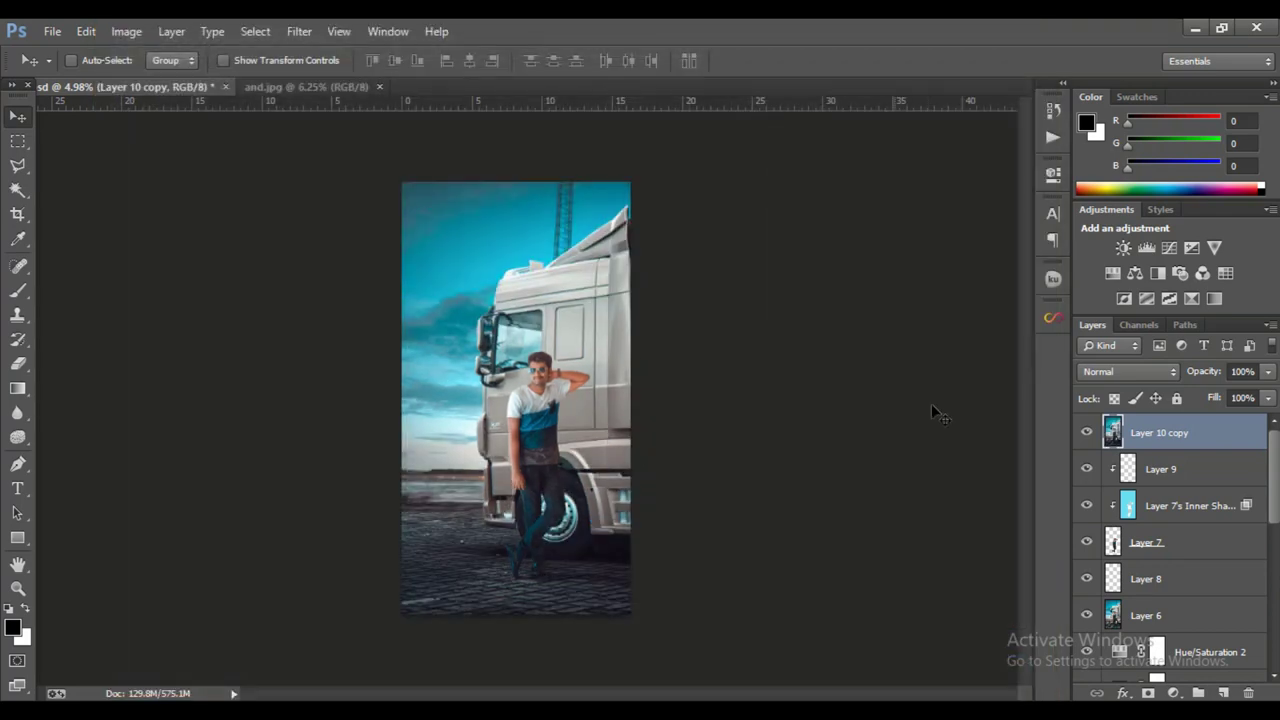
- Place the 'xxxx' watermark text at left and drag the Untitled-1 logo to the top-right corner
click(1087, 432)
click(1087, 432)
scroll(560, 385, up, 1)
mouse_move(555, 399)
mouse_down()
mouse_move(647, 644)
mouse_move(643, 599)
mouse_move(514, 443)
mouse_up()
key(Return)
drag(543, 371, 655, 172)
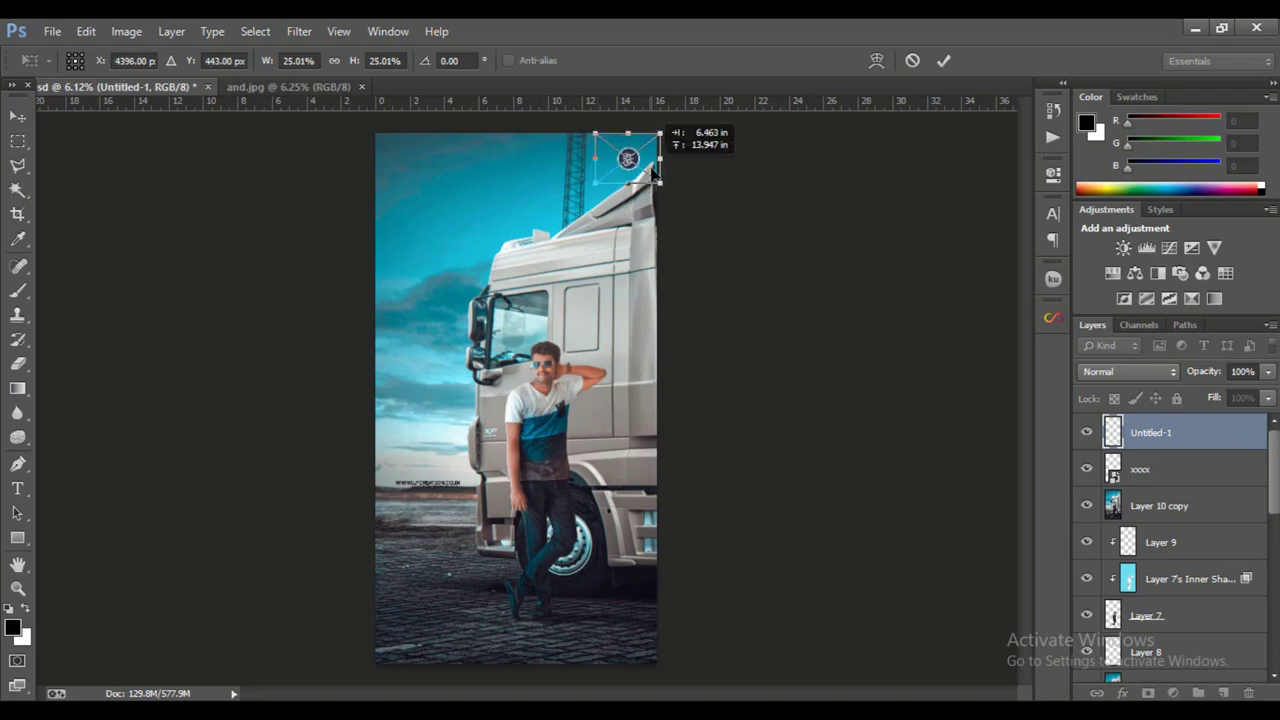